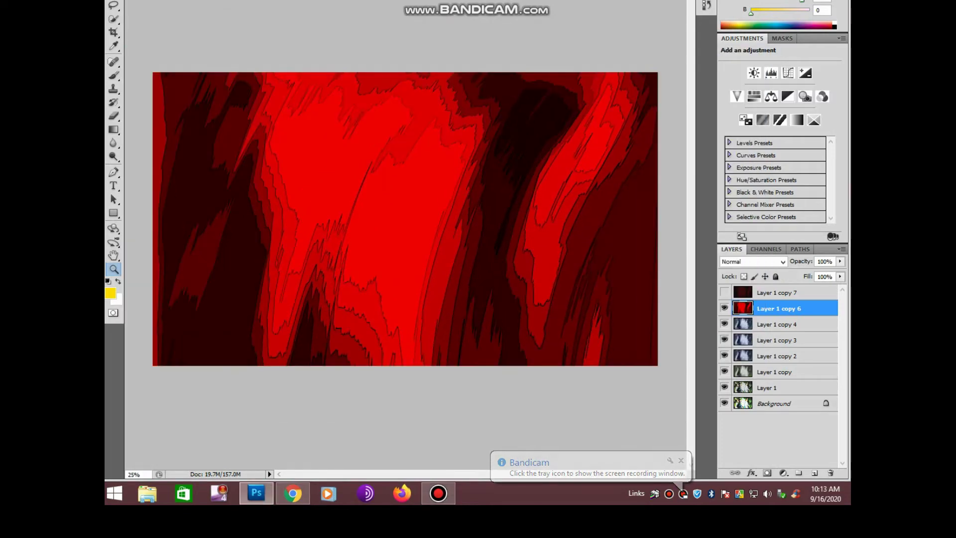
- Free-transform Layer 1 copy 7 into a tall, narrow strip centred over the red image
key("alt+bracketright")
key("ctrl+t")
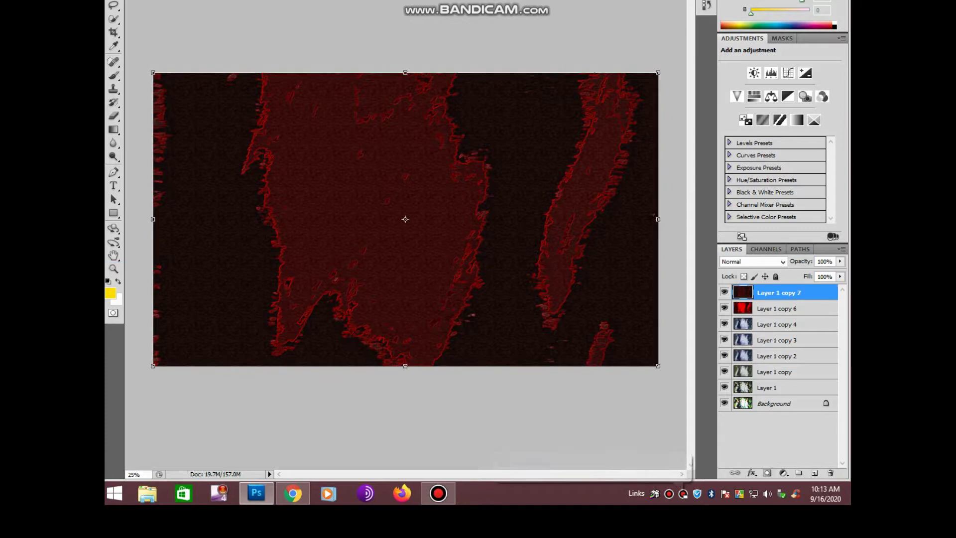
left_click_drag(658, 365, 548, 302)
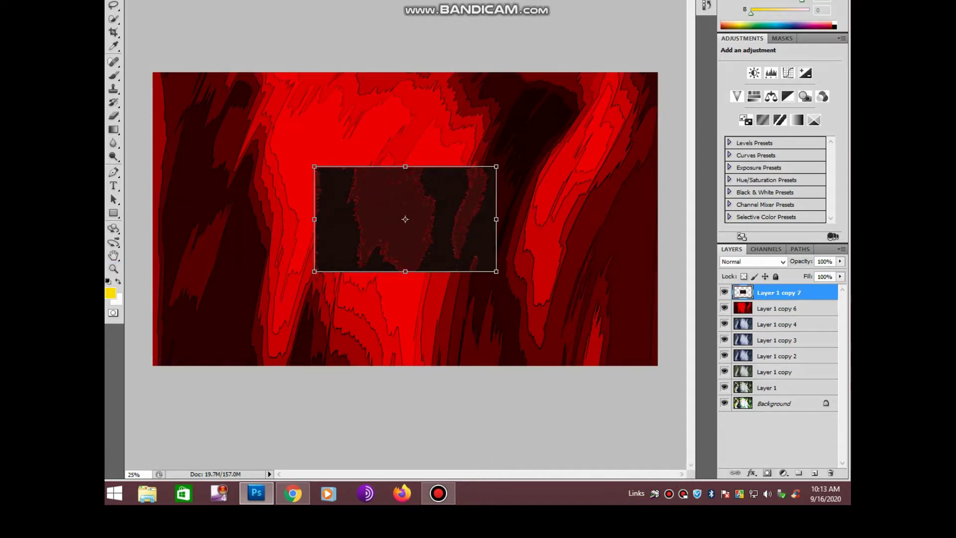
left_click_drag(405, 302, 405, 350)
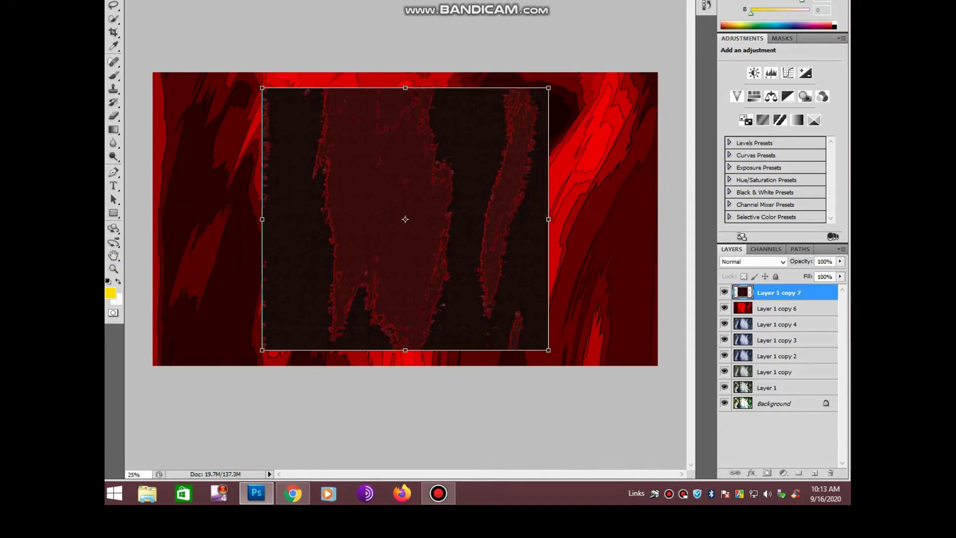
left_click_drag(548, 219, 459, 219)
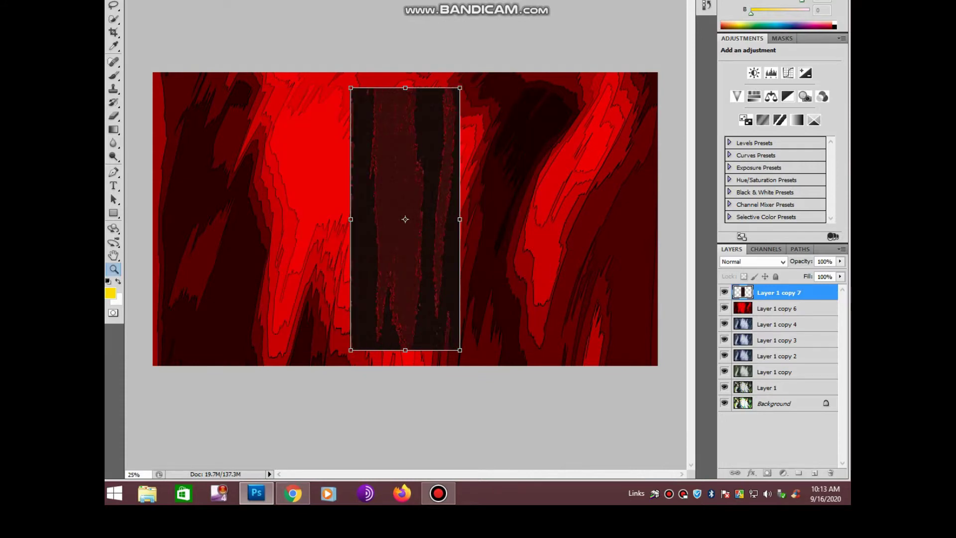
key("Return")
key("alt+t")
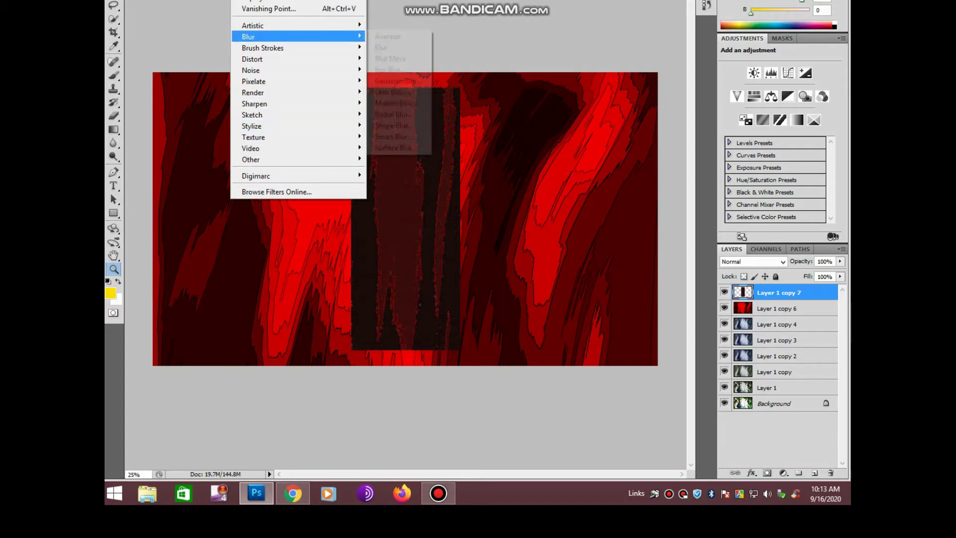
- Motion-blur the dark strip, wave it with longer wavelengths and larger amplitude, then narrow it
left_click(391, 103)
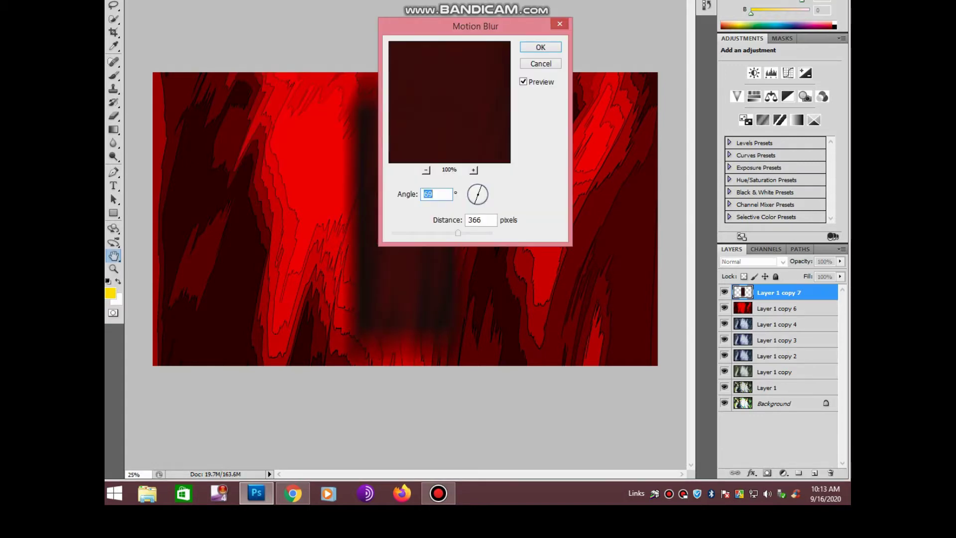
key("Return")
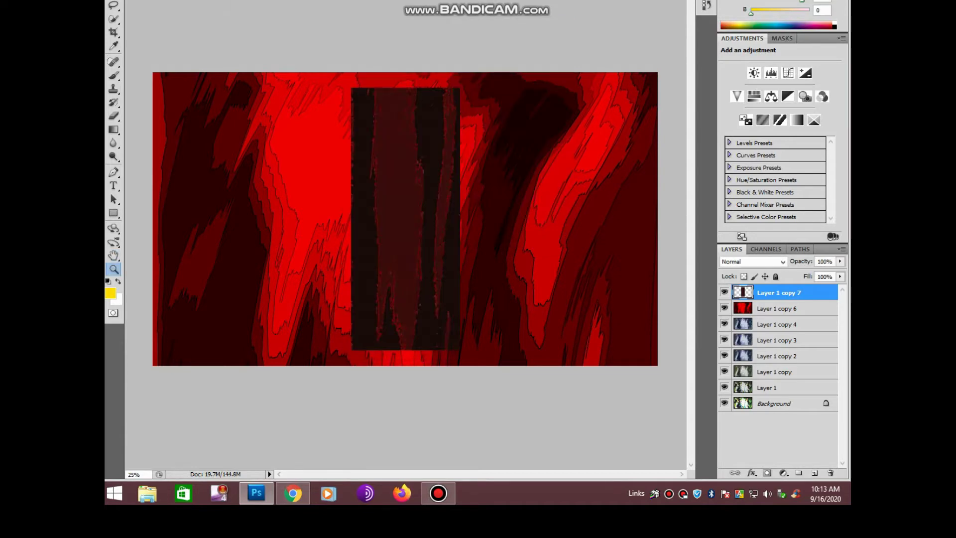
left_click(244, 1)
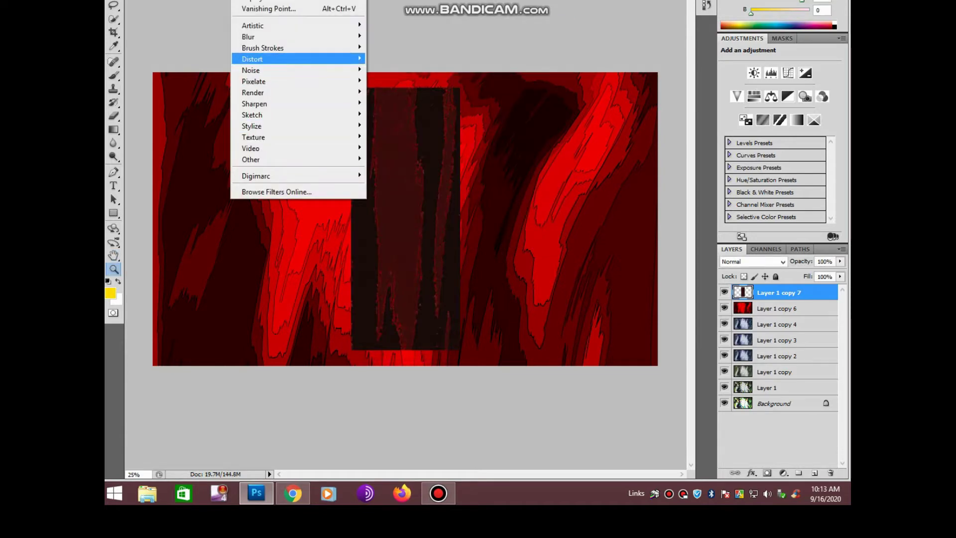
left_click(387, 170)
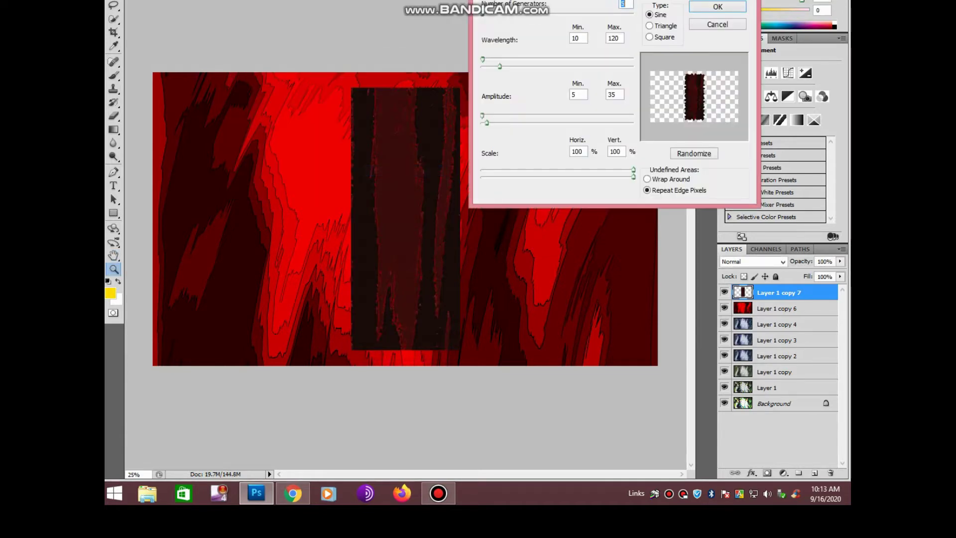
left_click_drag(500, 66, 547, 66)
left_click_drag(482, 60, 511, 59)
left_click_drag(488, 123, 498, 122)
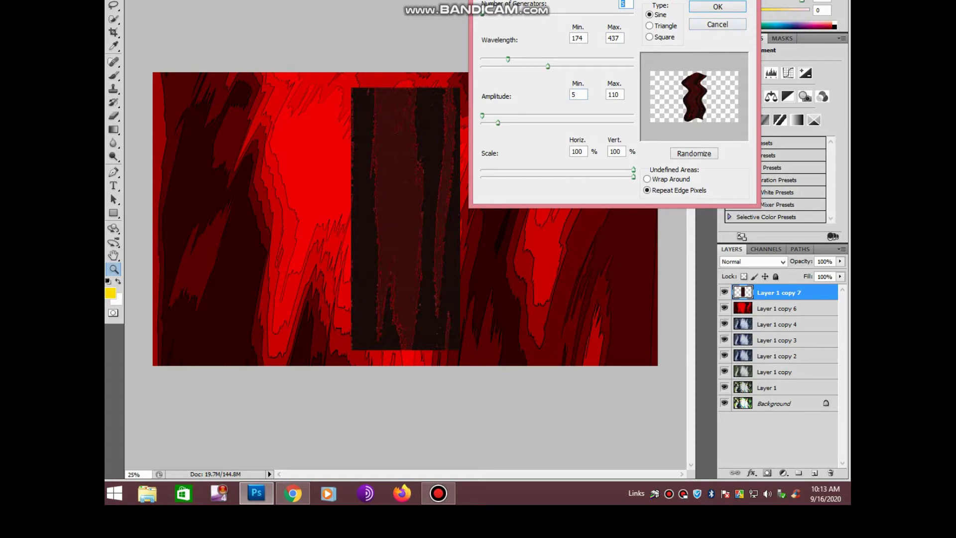
key("Return")
key("ctrl+t")
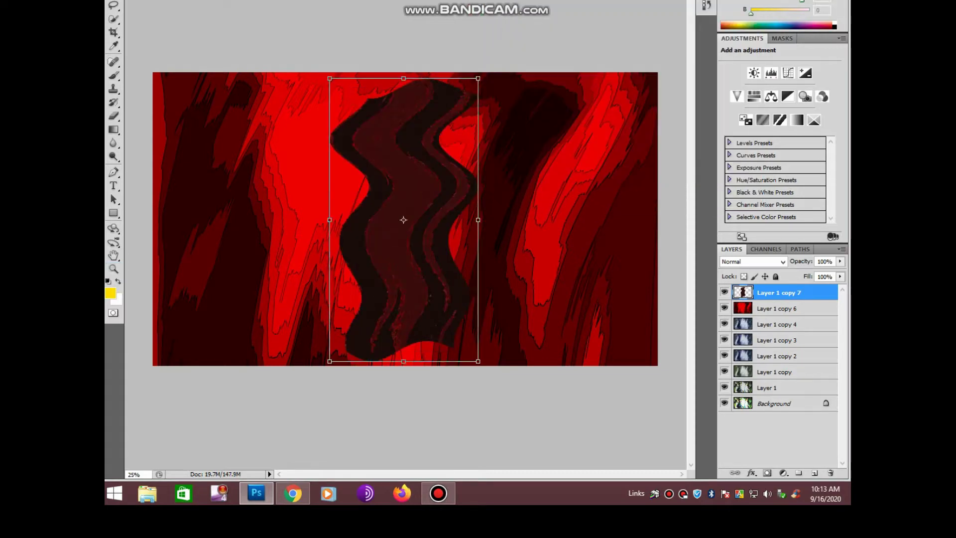
key("Return")
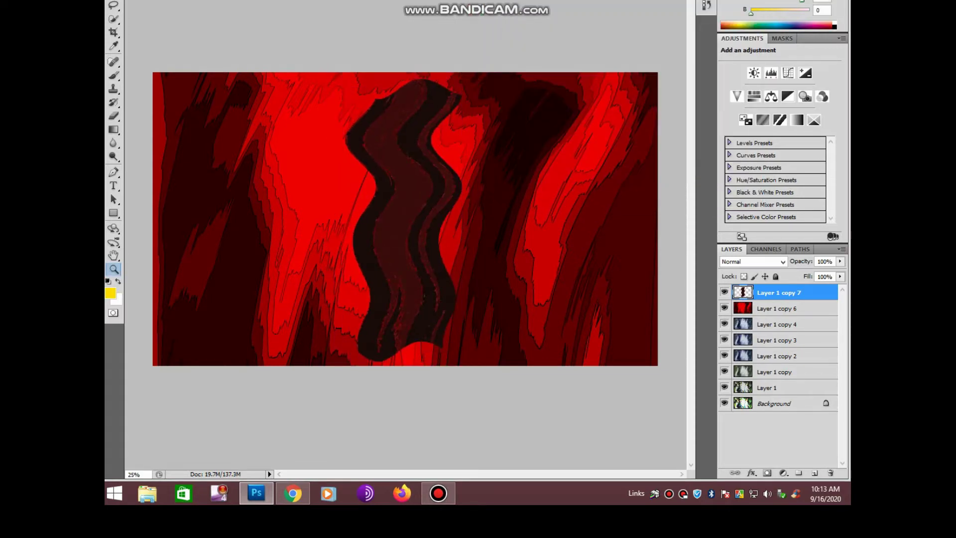
- Add a Color Overlay style to the ribbon, trying Screen blending with a desaturated cyan
key("alt+l")
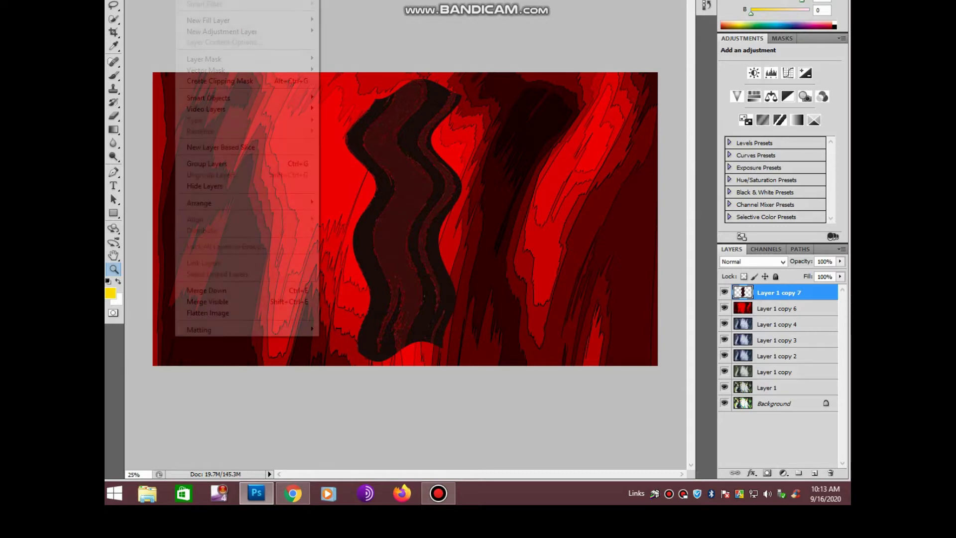
key("Up")
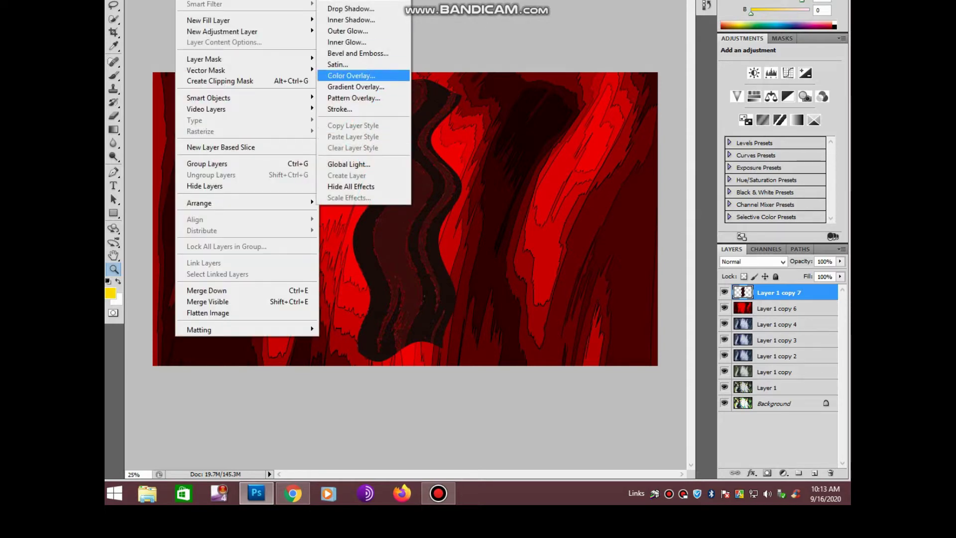
key("Return")
left_click(650, 27)
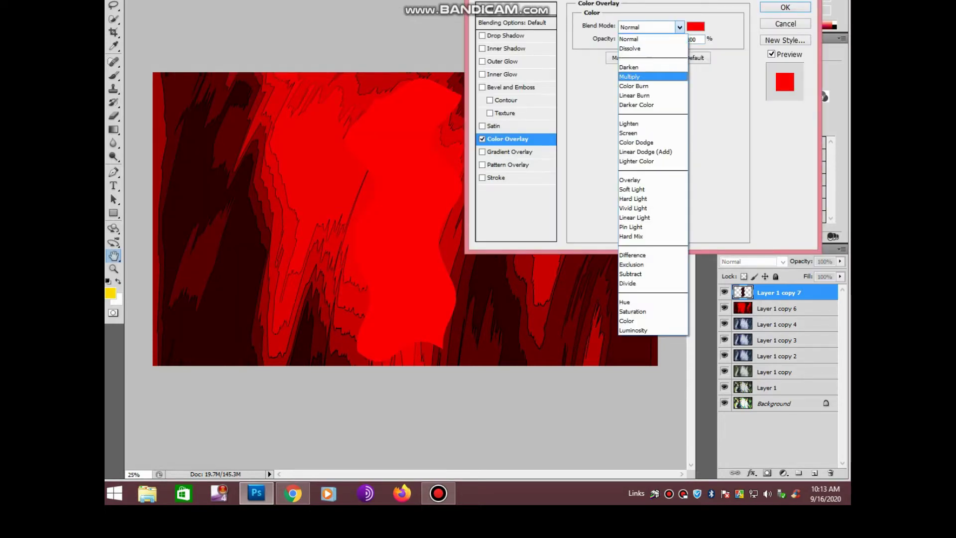
left_click(634, 122)
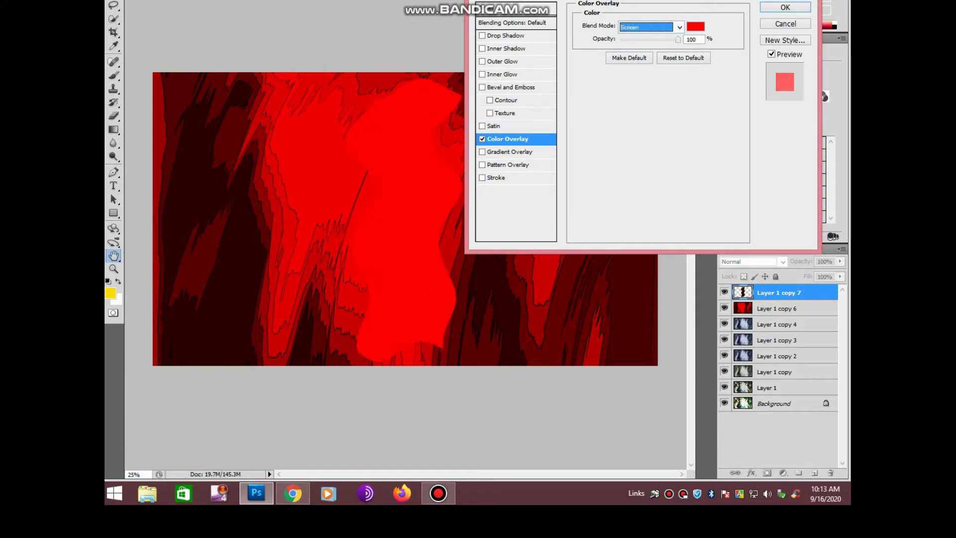
left_click(696, 26)
left_click(487, 131)
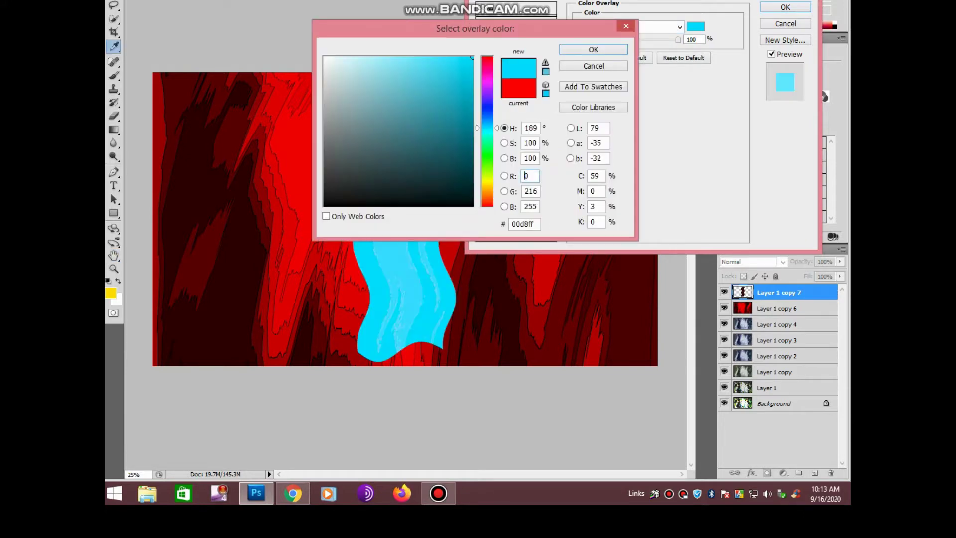
left_click(429, 80)
left_click(593, 50)
- Cycle through the overlay blend modes, starting at Color Burn and settling on Hue
left_click(651, 27)
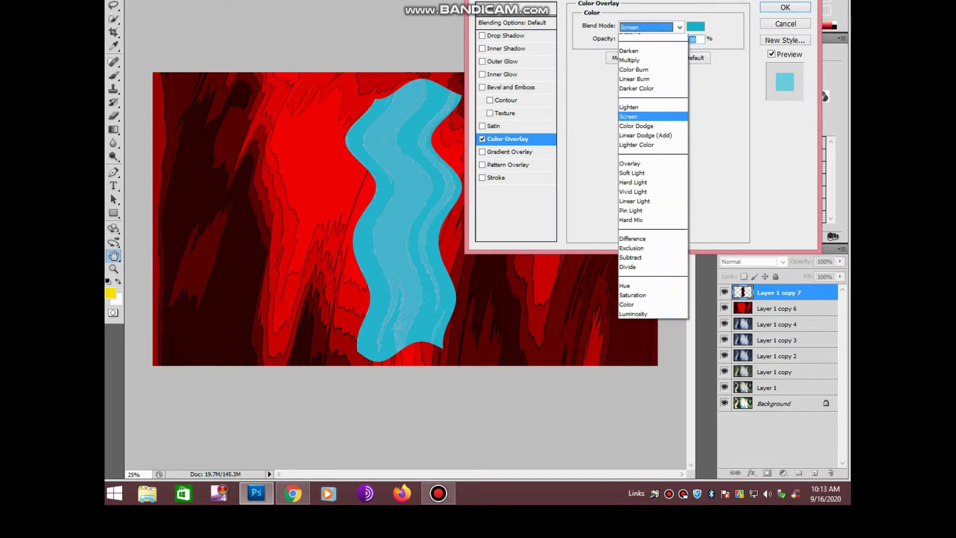
left_click(642, 87)
key("Down")
key("Down")
key("Down")
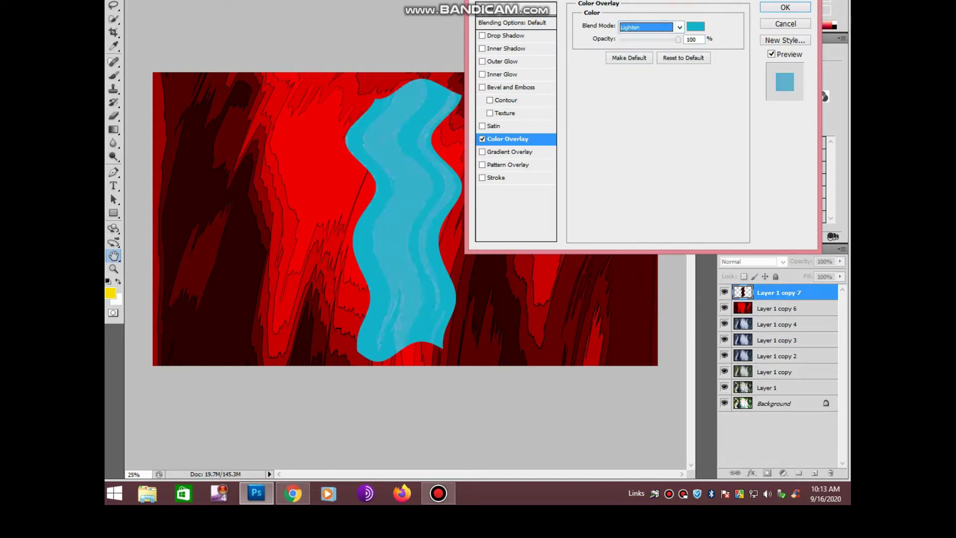
key("Down")
key("Down")
key("Down")
key("Down")
key("Down")
key("Down")
key("Down")
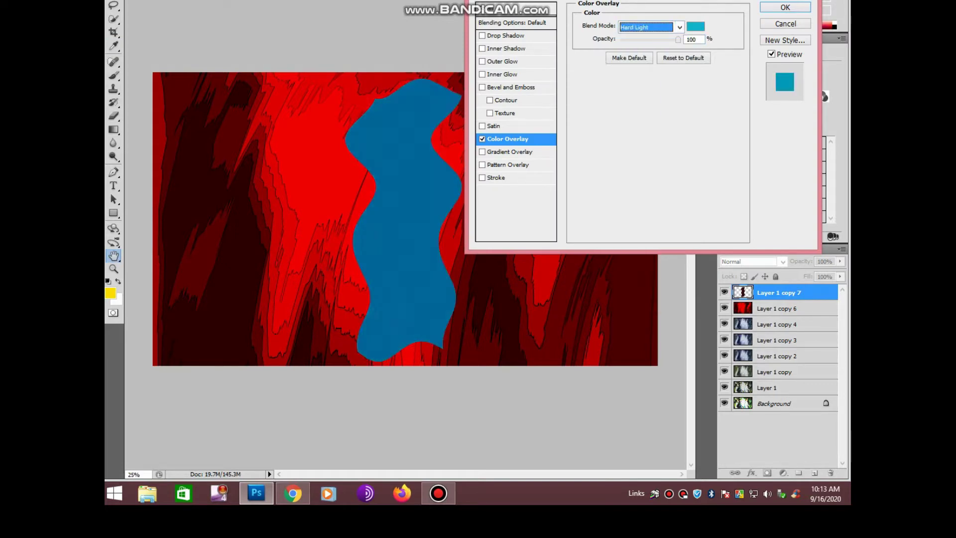
key("Down")
key("Down")
key("Down")
key("Down")
key("Down")
key("Down")
key("Down")
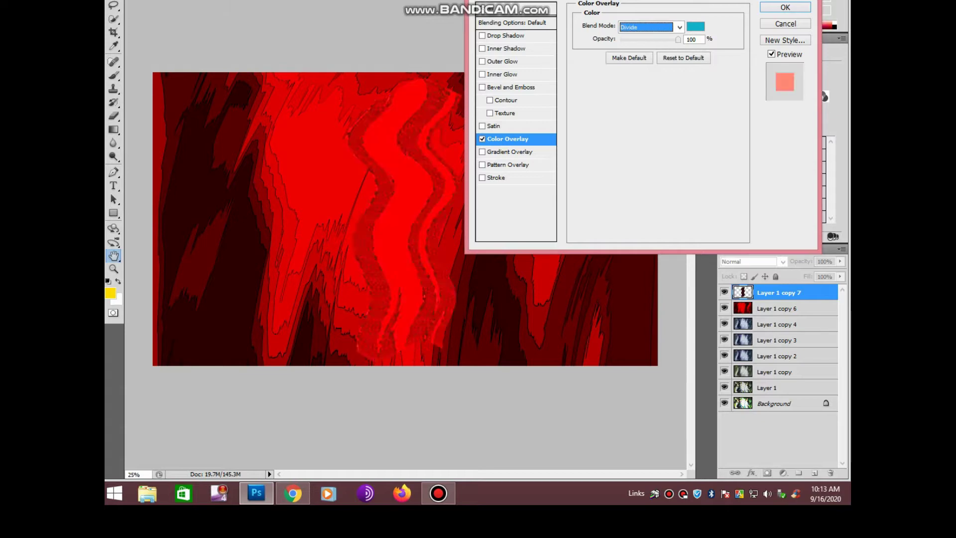
key("Down")
key("Down")
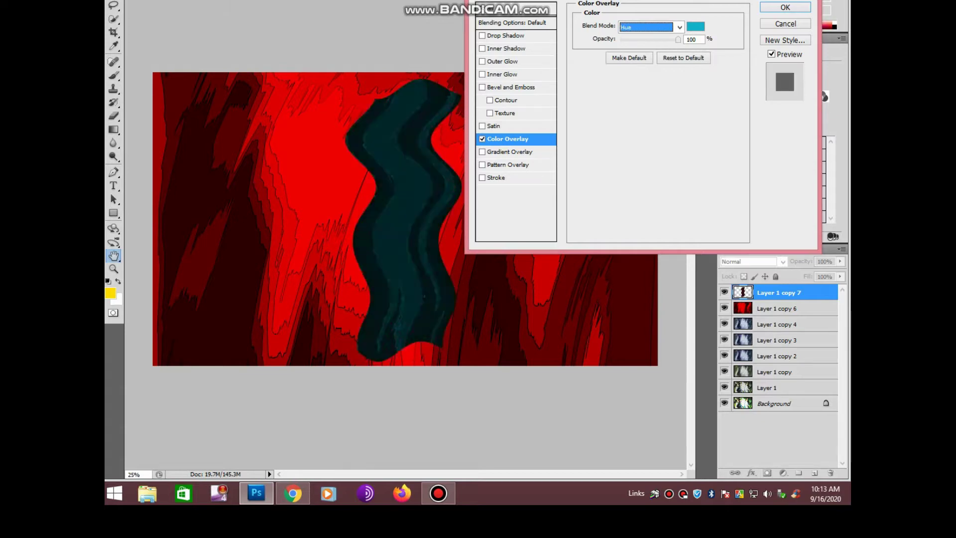
key("Down")
left_click(679, 27)
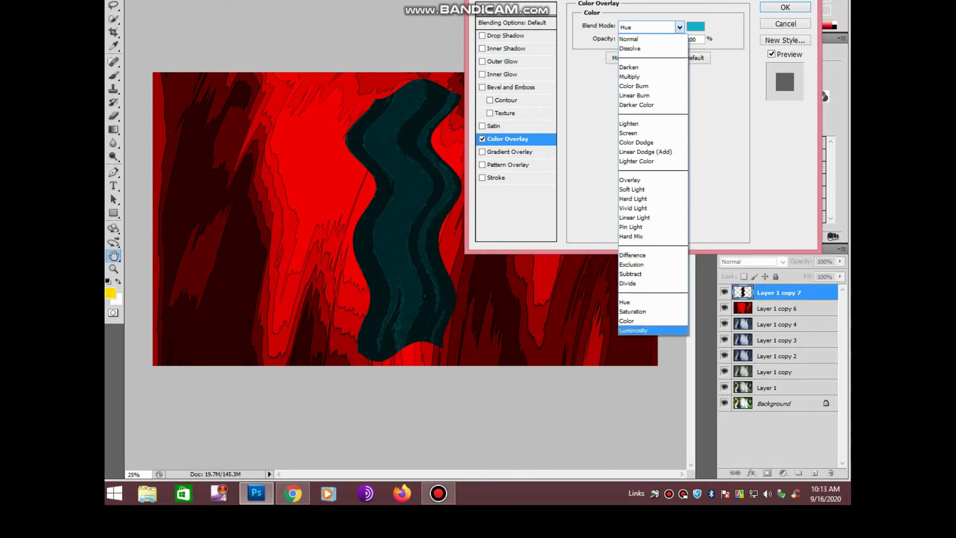
left_click(647, 302)
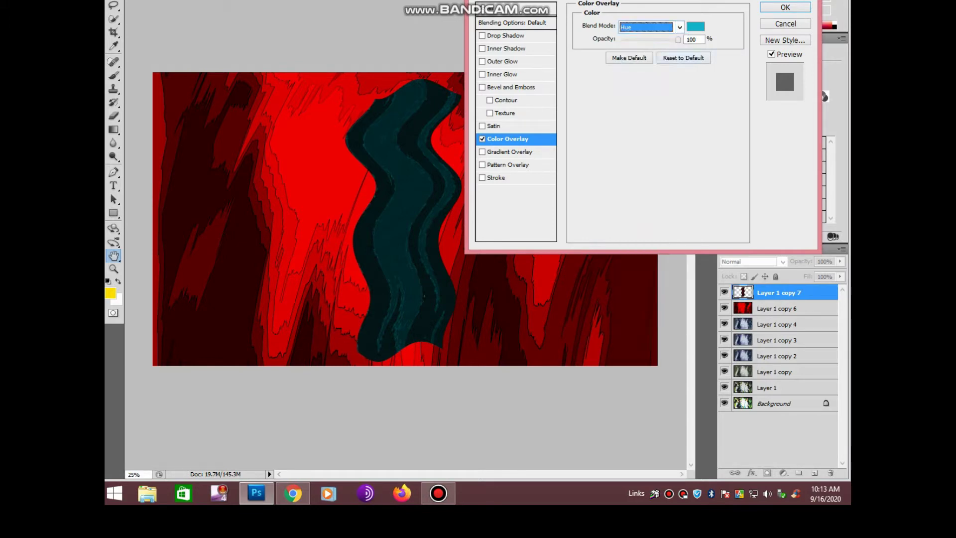
- Shift the overlay colour to blue and apply the Color Overlay style
left_click(695, 26)
left_click_drag(476, 28, 721, 44)
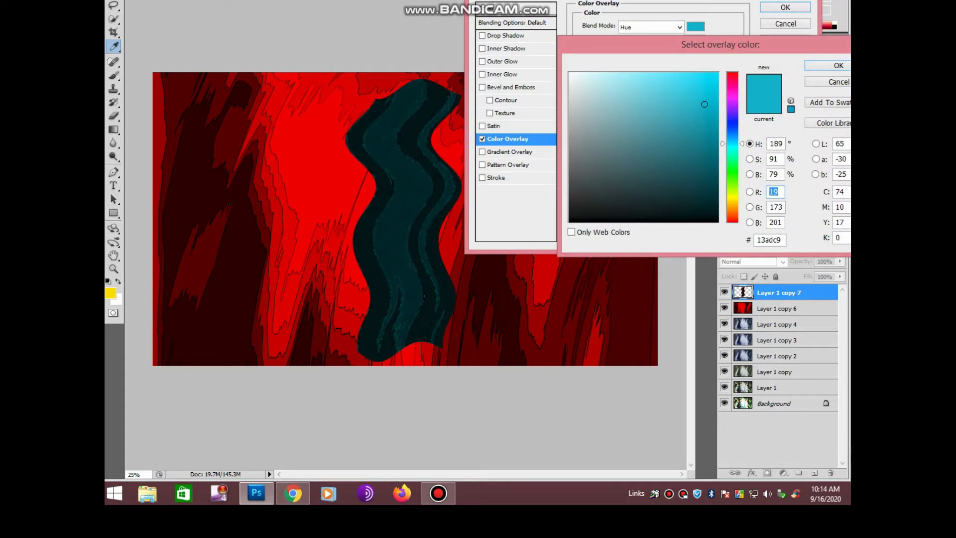
mouse_move(732, 143)
left_mouse_down()
mouse_move(732, 131)
mouse_move(694, 122)
mouse_move(679, 94)
mouse_move(630, 95)
mouse_move(691, 148)
mouse_move(698, 99)
left_mouse_up()
key("Return")
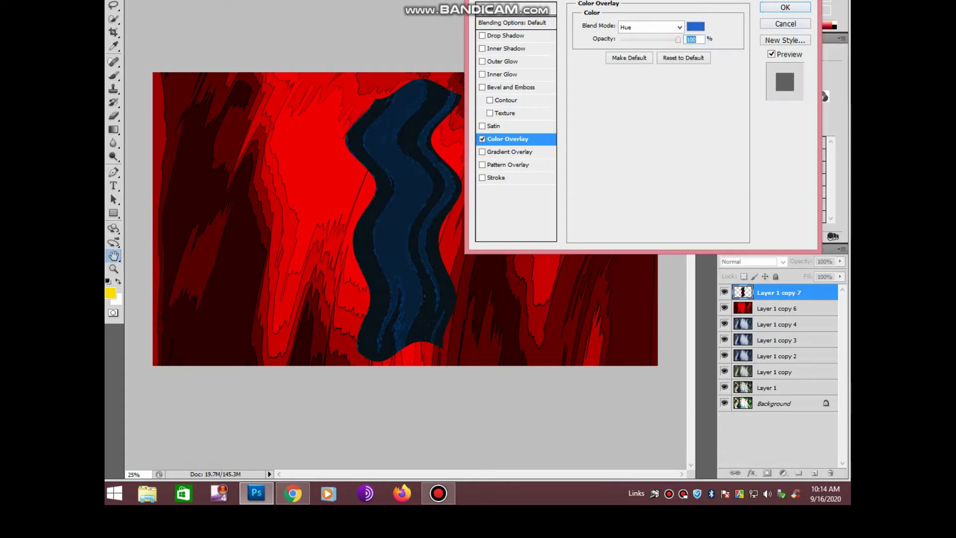
key("Return")
- Duplicate the blue ribbon layer and merge it with Layer 1 copy 7
key("ctrl+j")
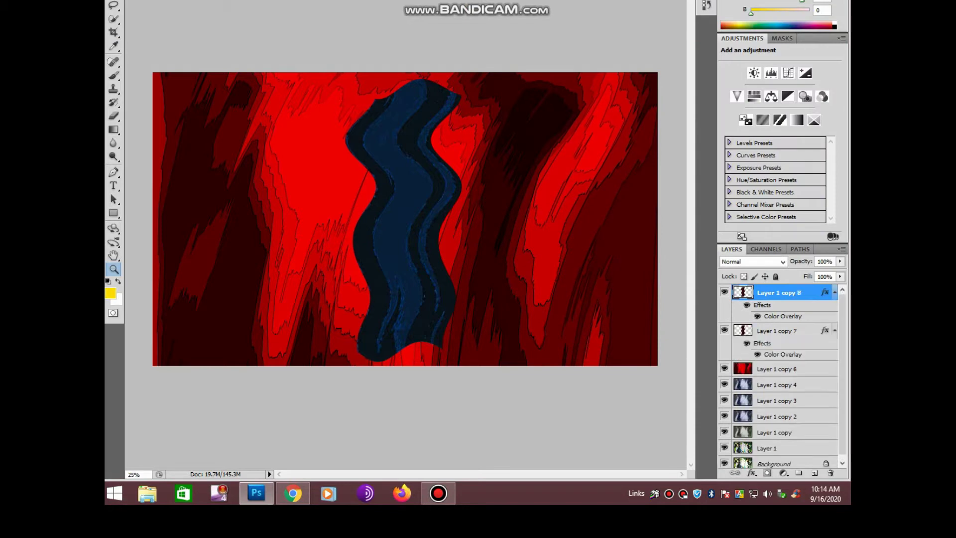
left_click(777, 331, "shift")
right_click(777, 330)
left_click(770, 312)
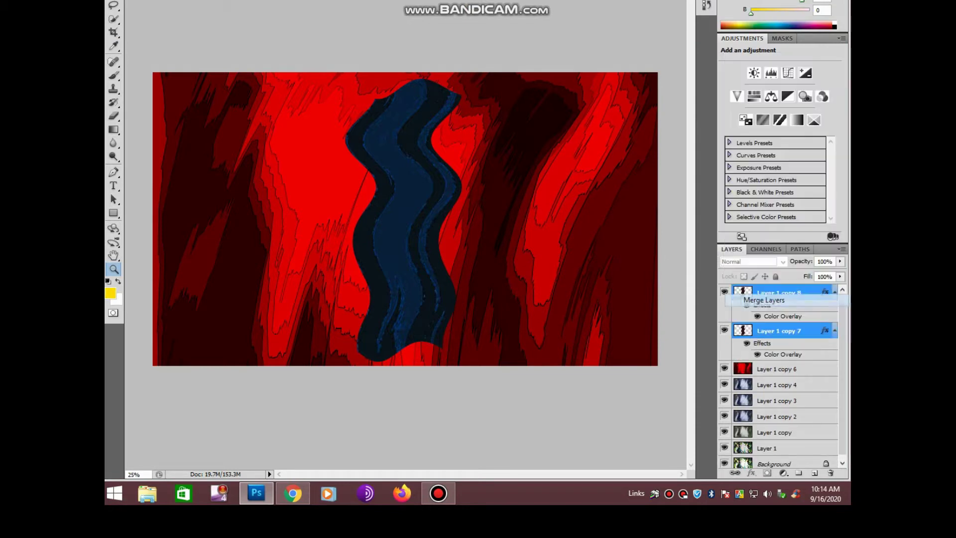
- Brighten the merged ribbon by lifting the curve's midtones
key("ctrl+m")
left_click_drag(675, 269, 674, 229)
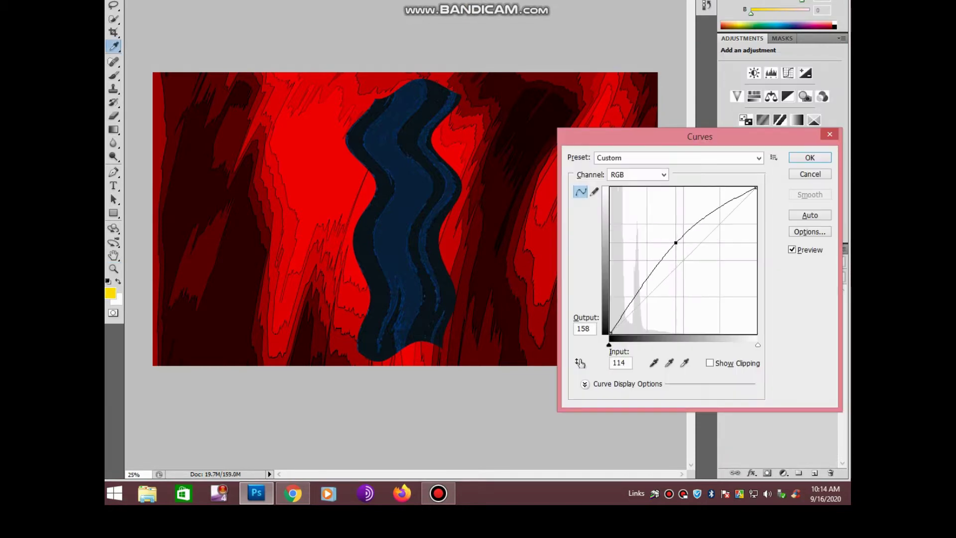
key("Return")
- Push the ribbon toward cyan with Color Balance, then duplicate the layer
key("ctrl+b")
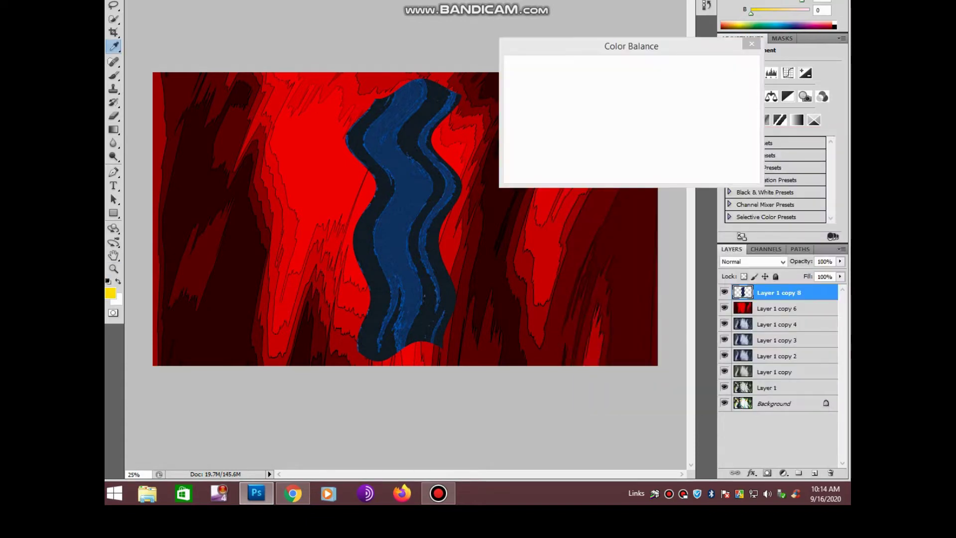
left_click_drag(610, 99, 570, 99)
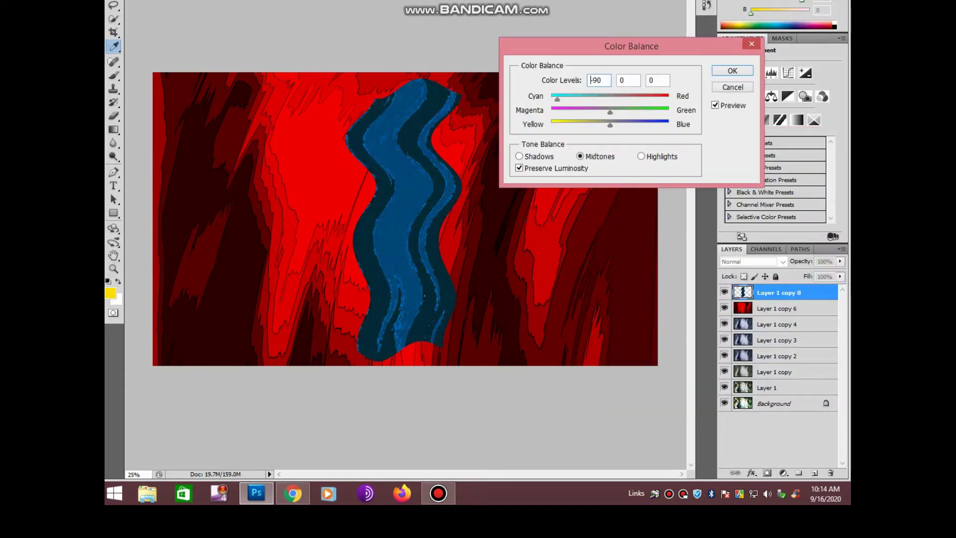
key("Return")
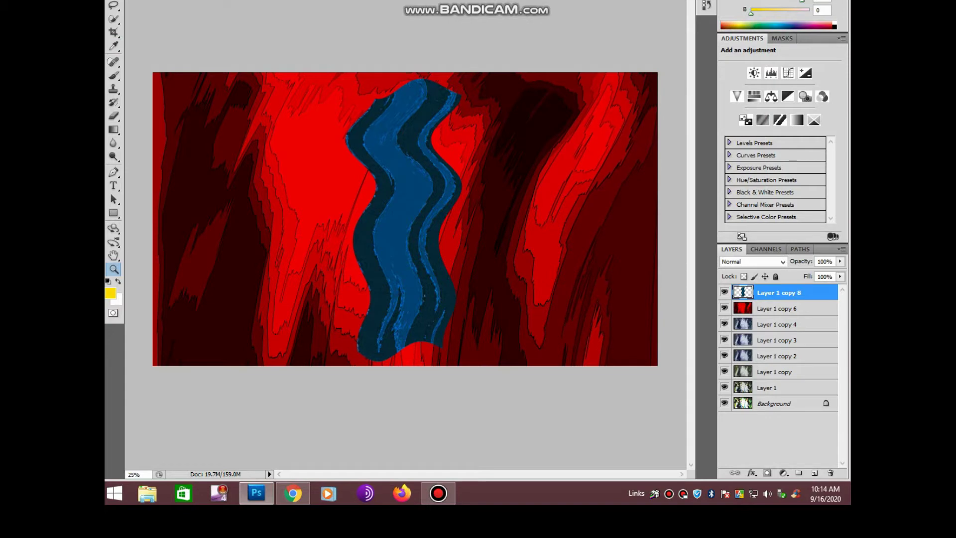
key("ctrl+j")
- Apply a 484-pixel Motion Blur to the duplicate ribbon layer
left_click(244, 0)
mouse_move(248, 37)
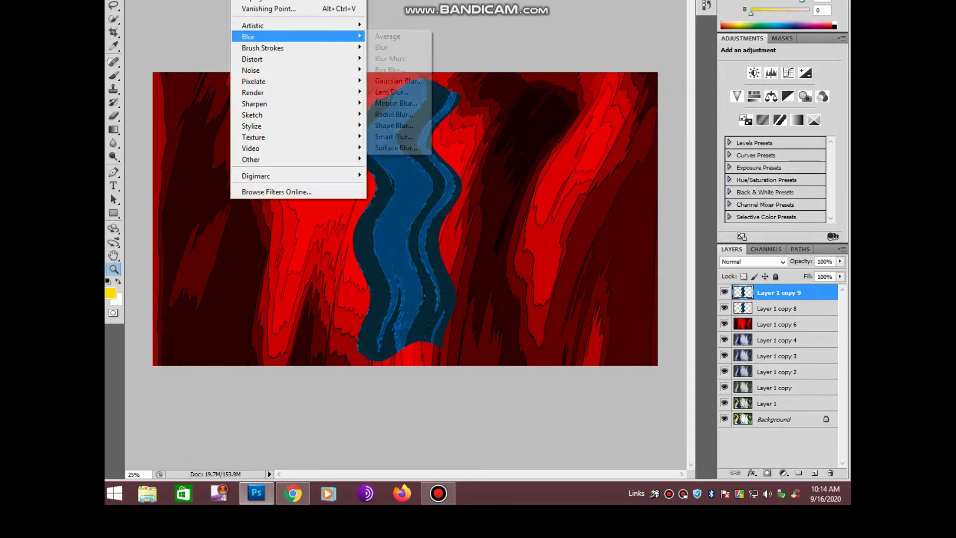
left_click(396, 103)
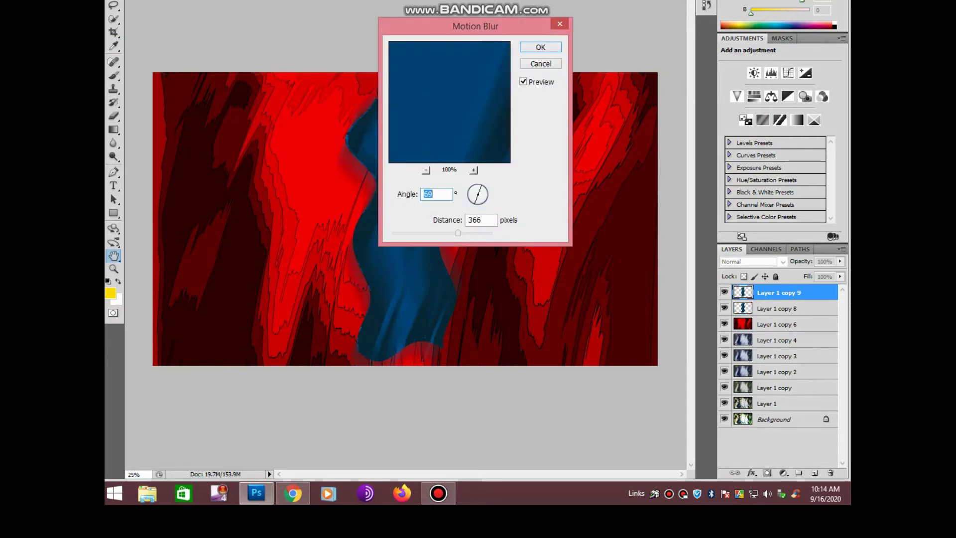
left_click_drag(478, 24, 590, 11)
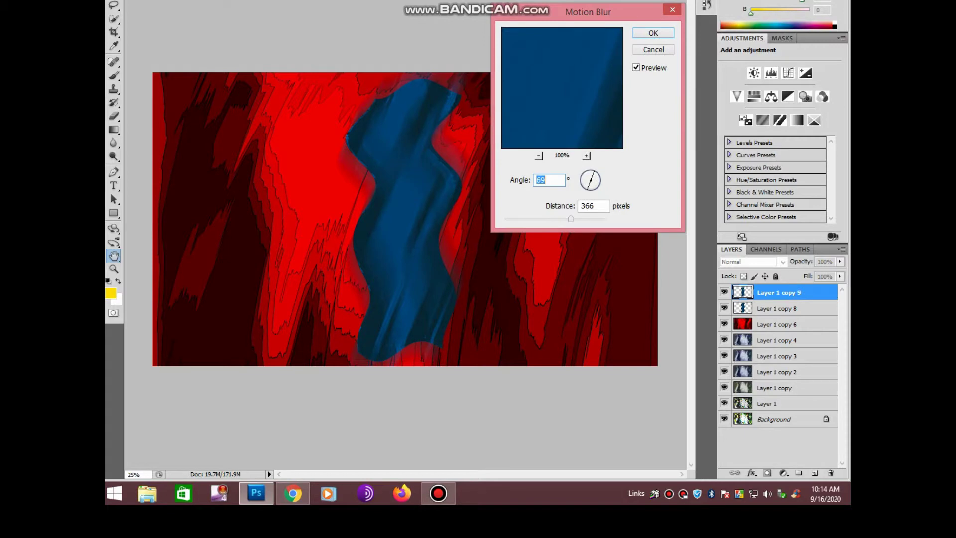
left_click_drag(579, 219, 577, 218)
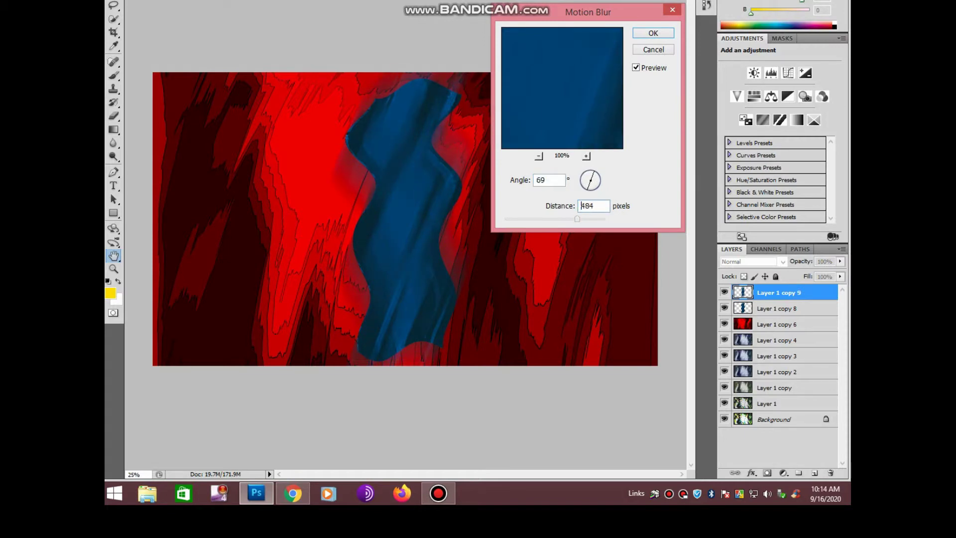
left_click(643, 33)
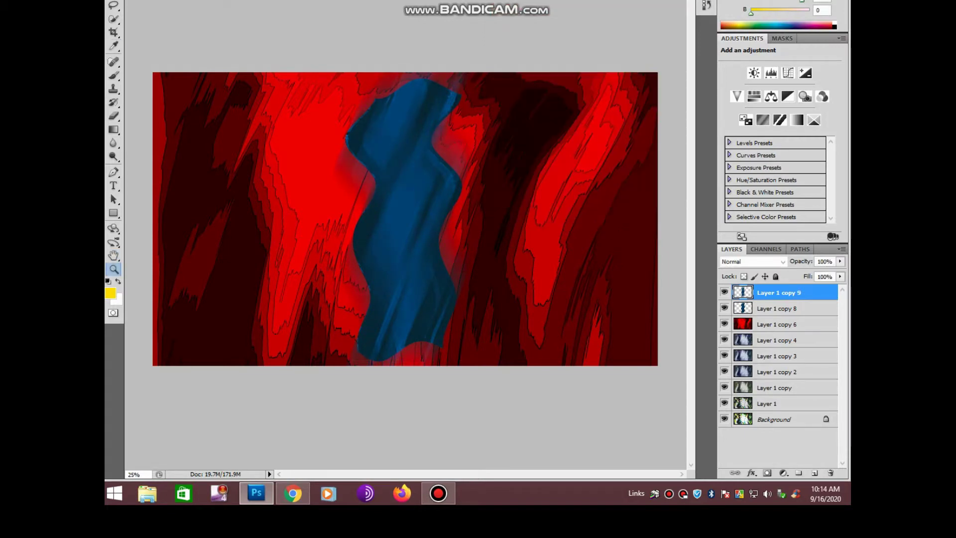
left_click(724, 308)
left_click(724, 308)
- Enlarge Layer 1 copy 8 about its centre and remove the blurred copy
key("alt+bracketleft")
key("ctrl+t")
left_click_drag(463, 361, 470, 381)
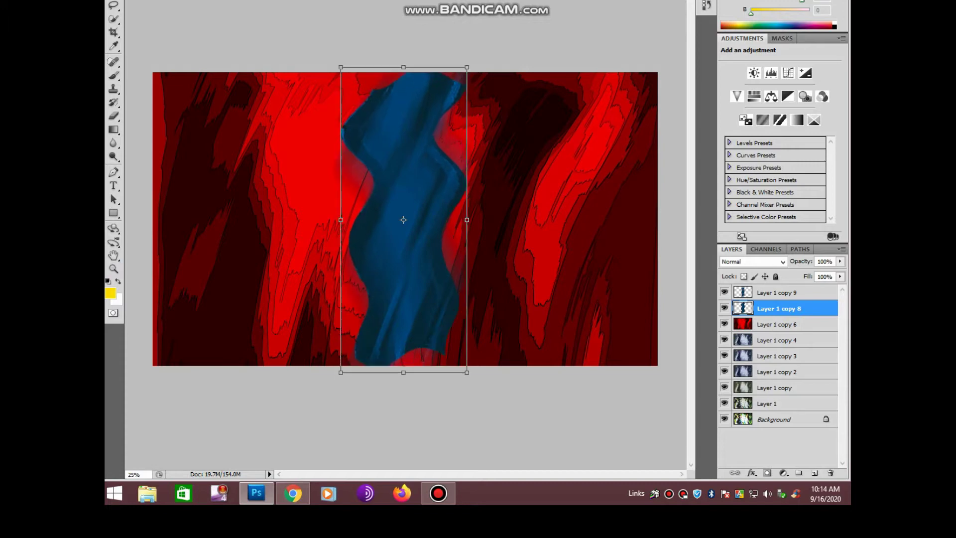
key("Return")
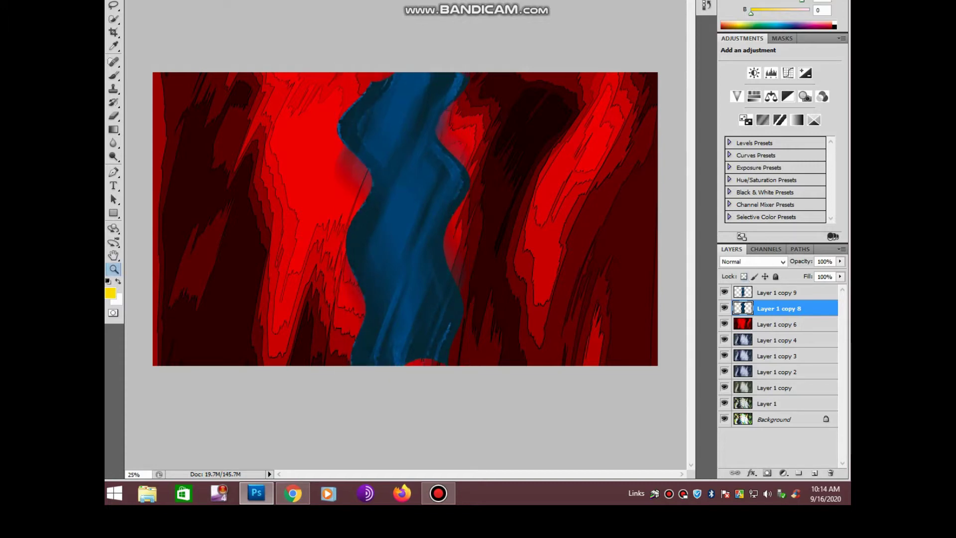
key("alt+bracketright")
key("ctrl+e")
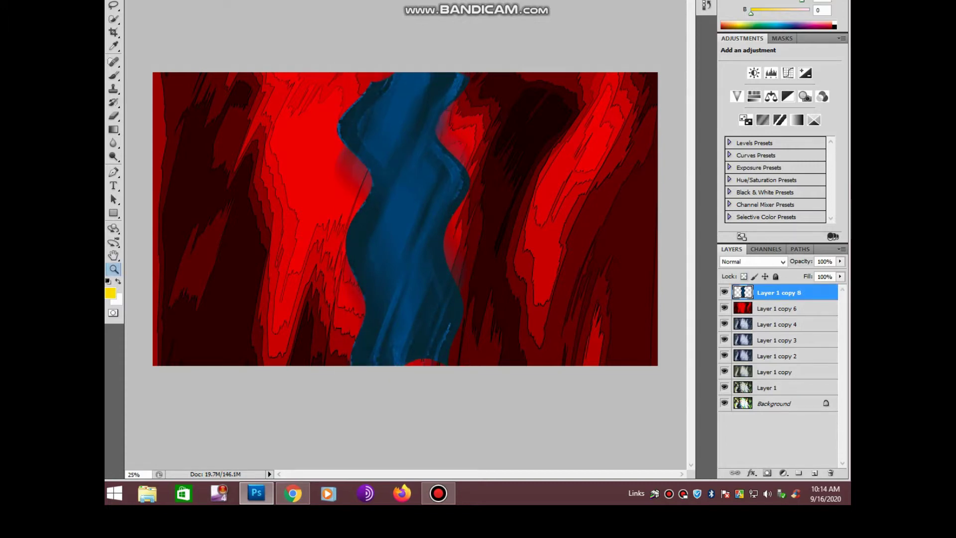
- Move the blue shape left and brighten it with a raised RGB curve
key("v")
left_click_drag(403, 219, 319, 219)
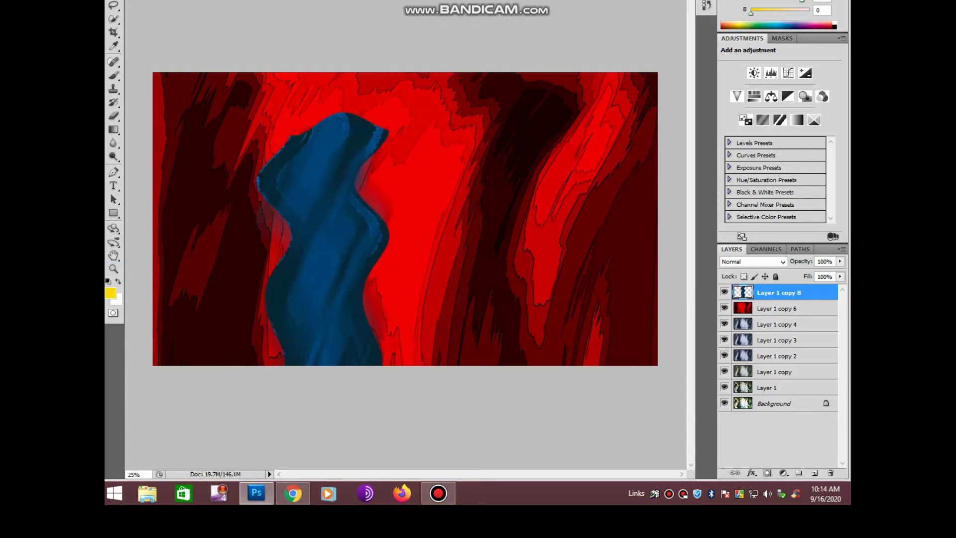
key("ctrl+m")
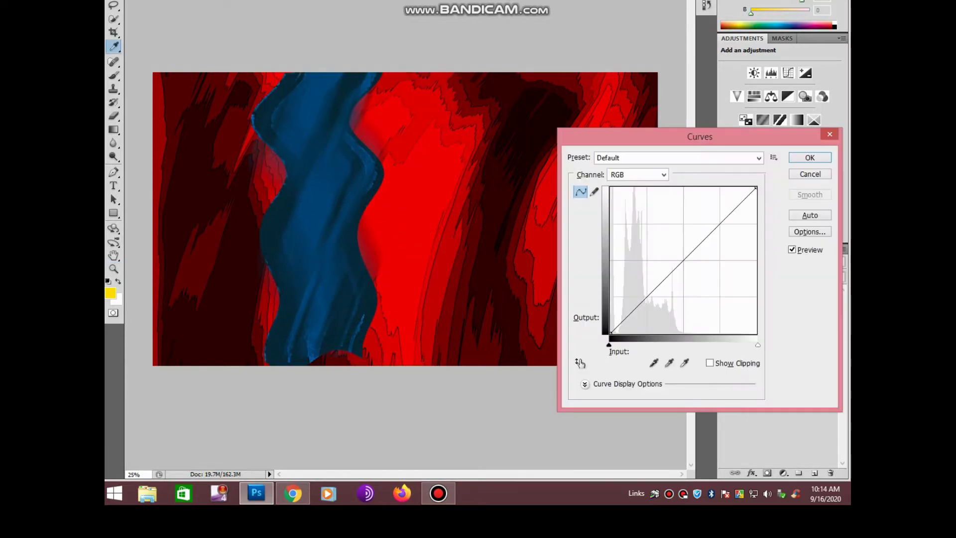
left_click_drag(687, 256, 685, 230)
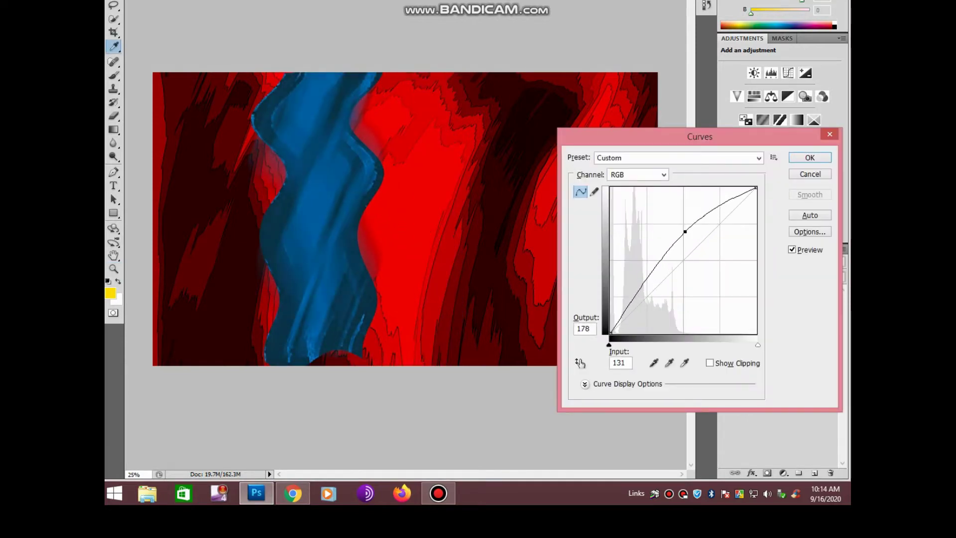
left_click(809, 158)
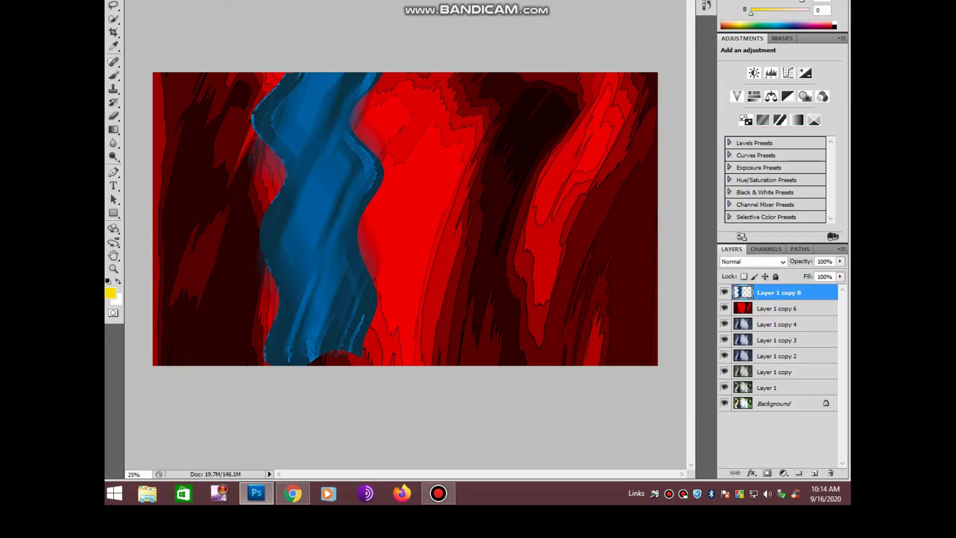
- Sharpen the shape with Unsharp Mask at 114% and move it further left
key("alt+t")
key("Right")
key("Down")
key("Down")
key("Down")
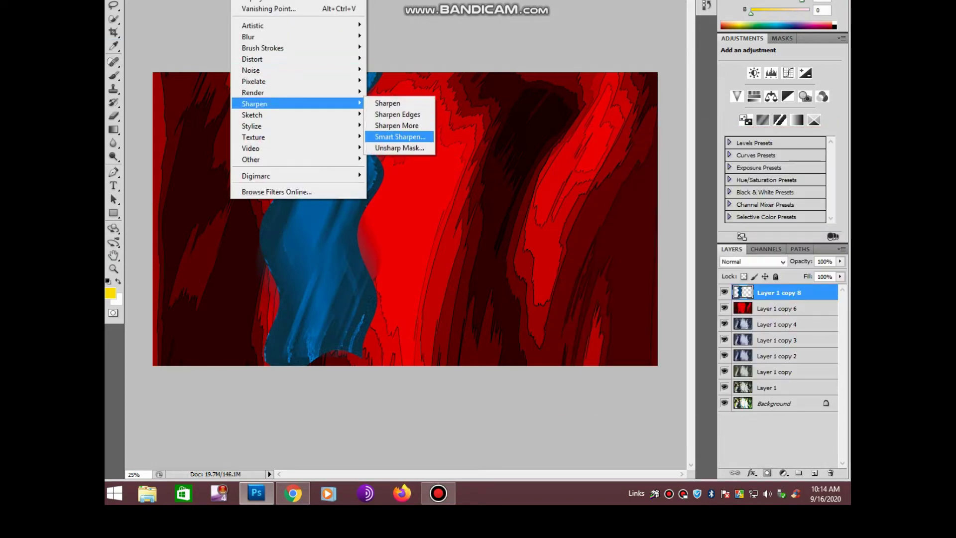
key("Down")
key("Return")
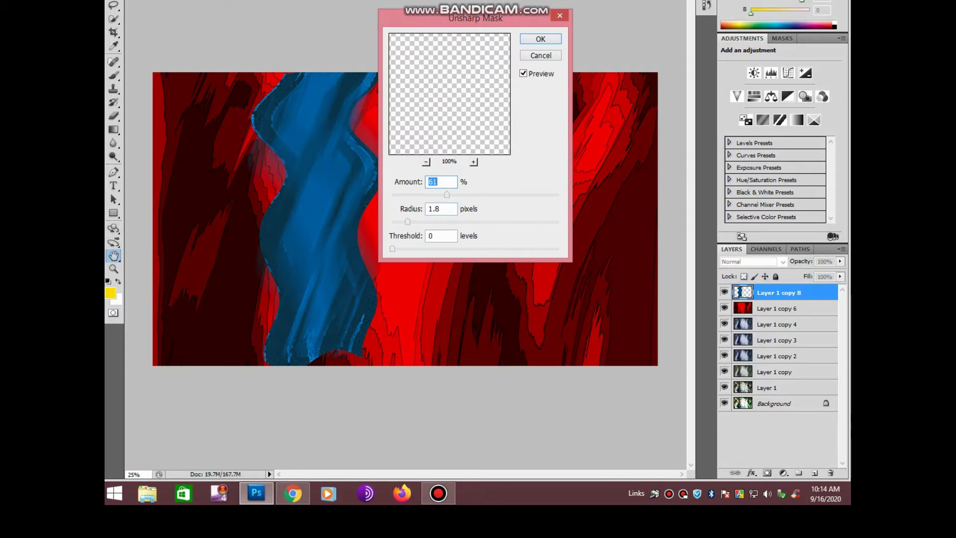
left_click_drag(446, 194, 488, 194)
key("Tab")
key("Return")
left_click_drag(319, 219, 256, 219)
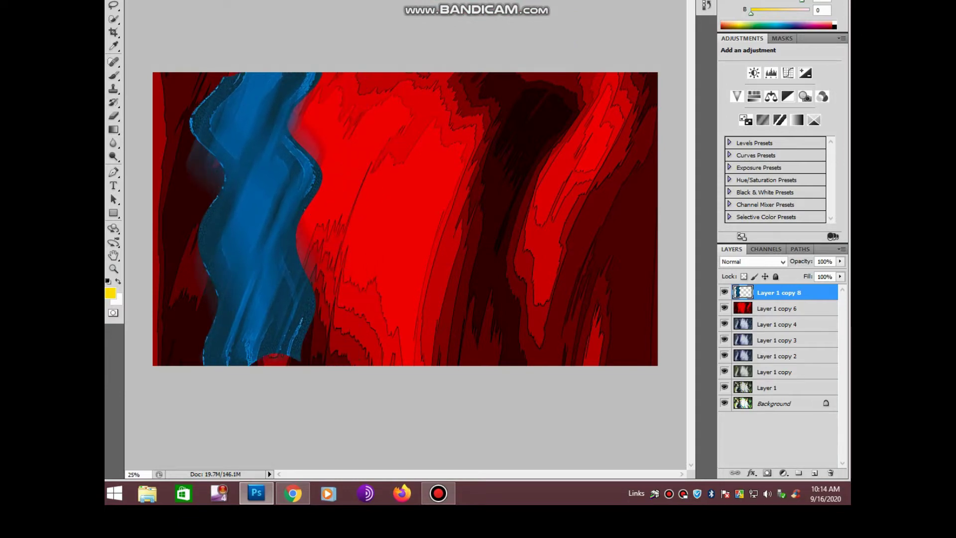
- Duplicate the blue shape, hide the original, and rotate the copy near the centre
key("ctrl+j")
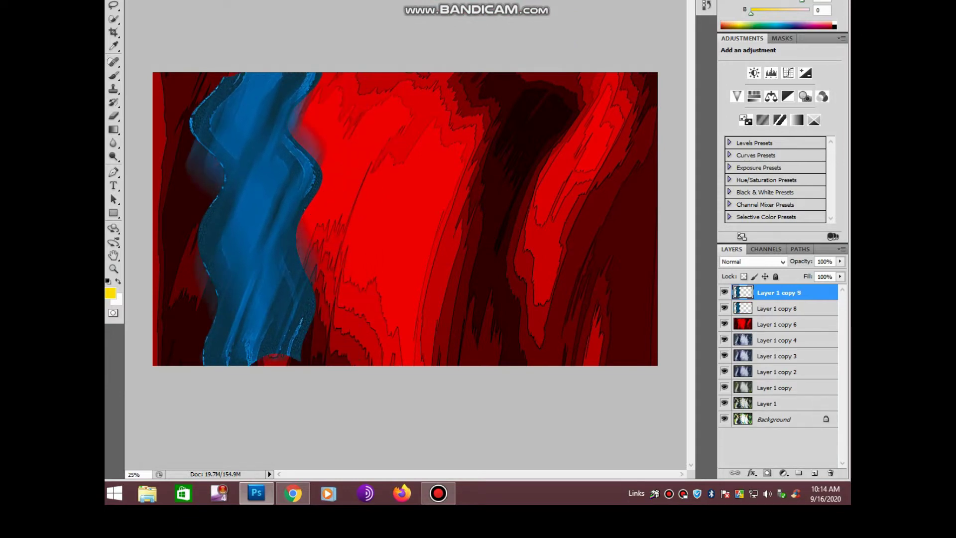
left_click(724, 308)
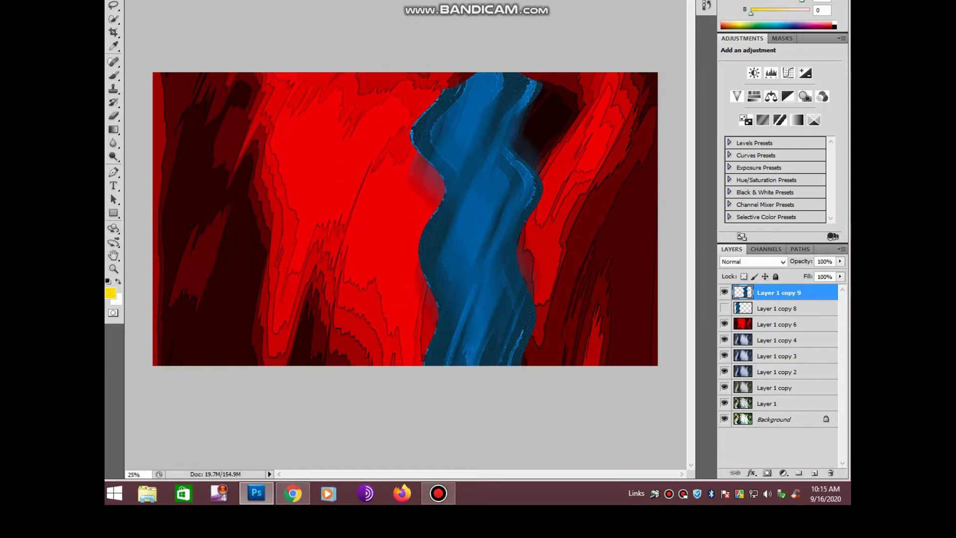
key("ctrl+t")
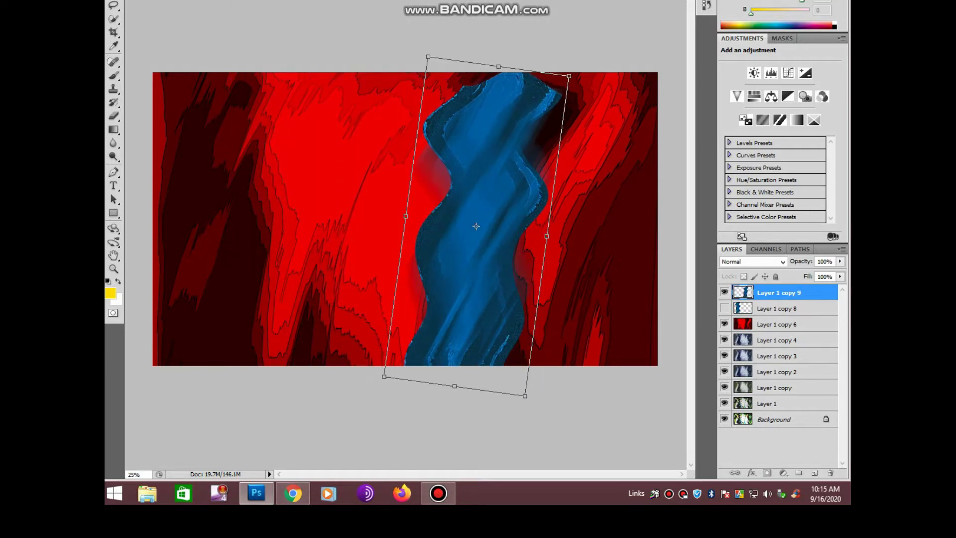
key("Return")
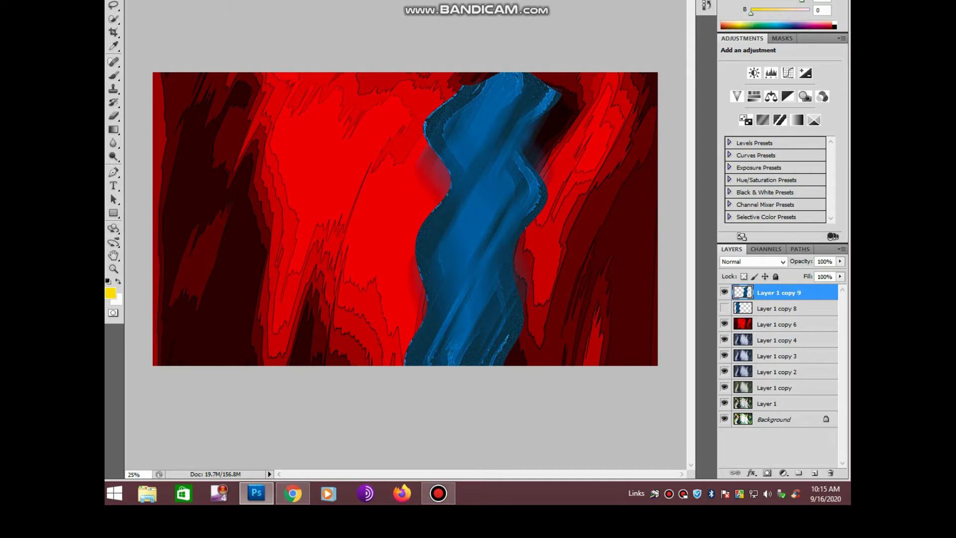
left_click_drag(478, 219, 476, 208)
- Apply Poster Edges from the Filter Gallery with edge intensity 3 and wider edges
key("alt+t")
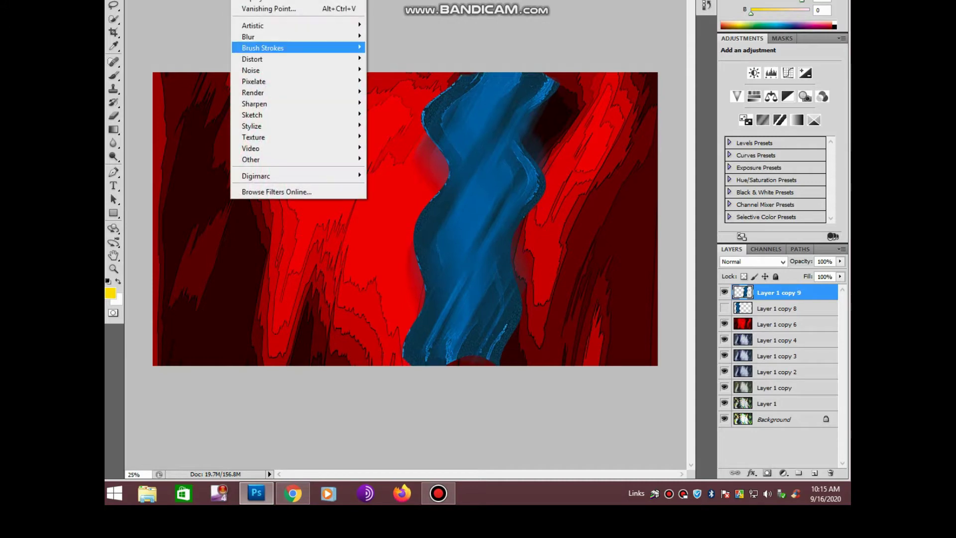
key("Up")
key("Up")
key("Up")
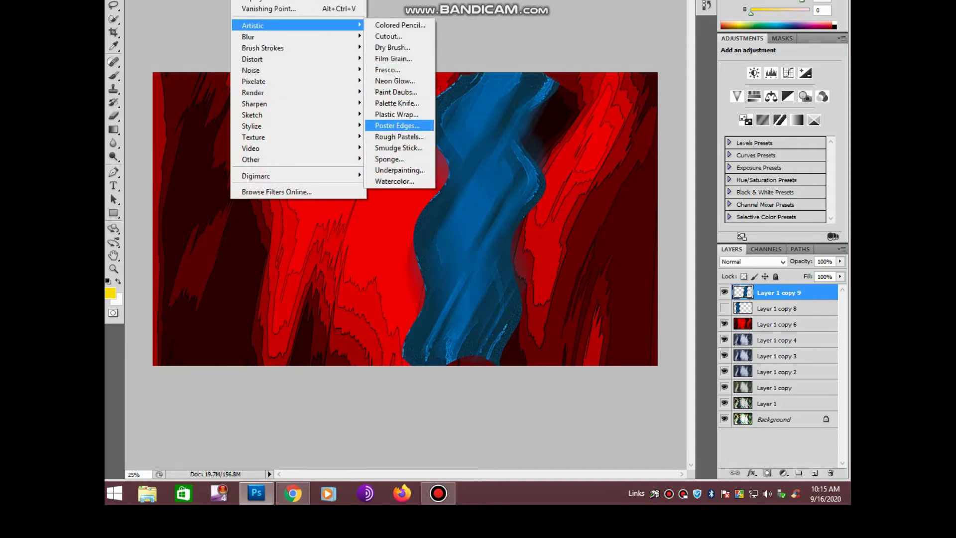
key("Up")
key("Up")
key("Return")
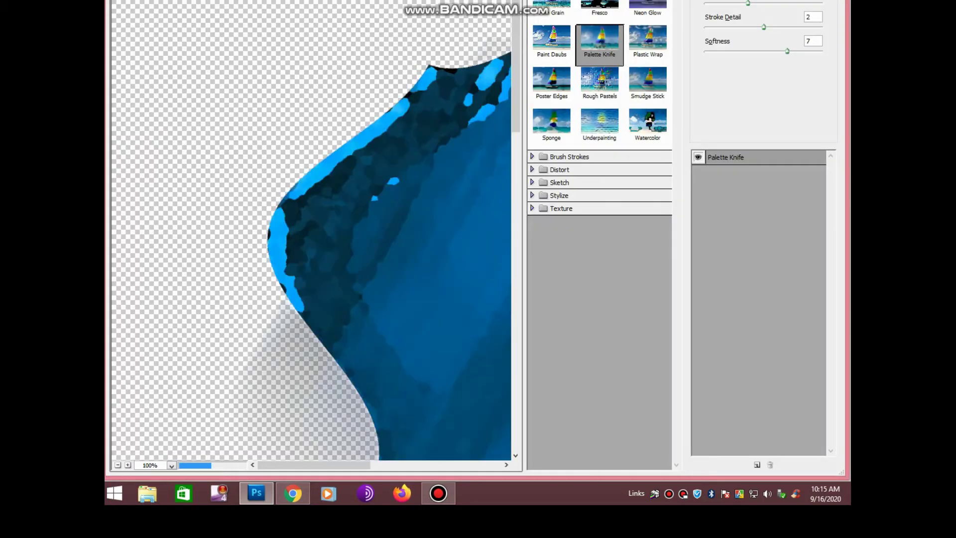
key("ctrl+minus")
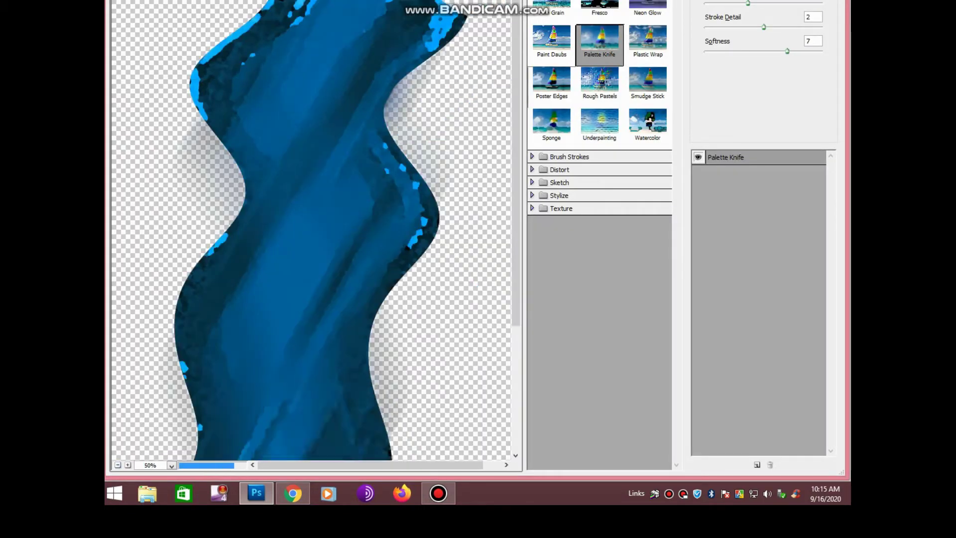
left_click(551, 82)
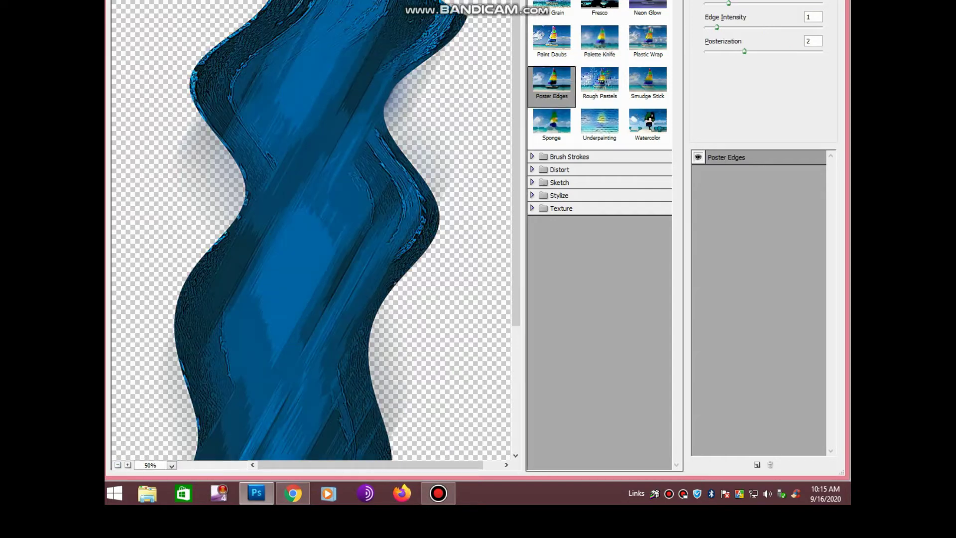
key("Up")
key("Up")
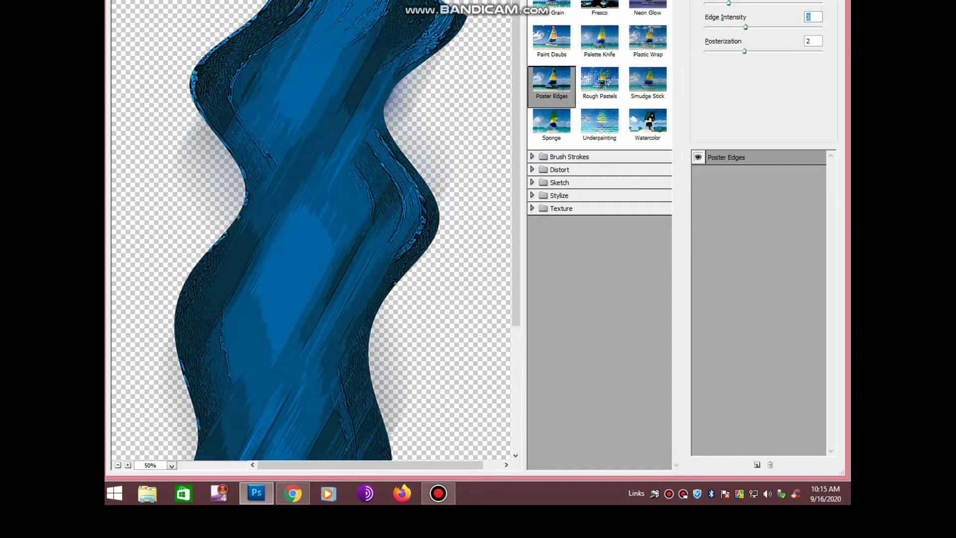
key("shift+Tab")
key("Up")
key("Up")
key("Return")
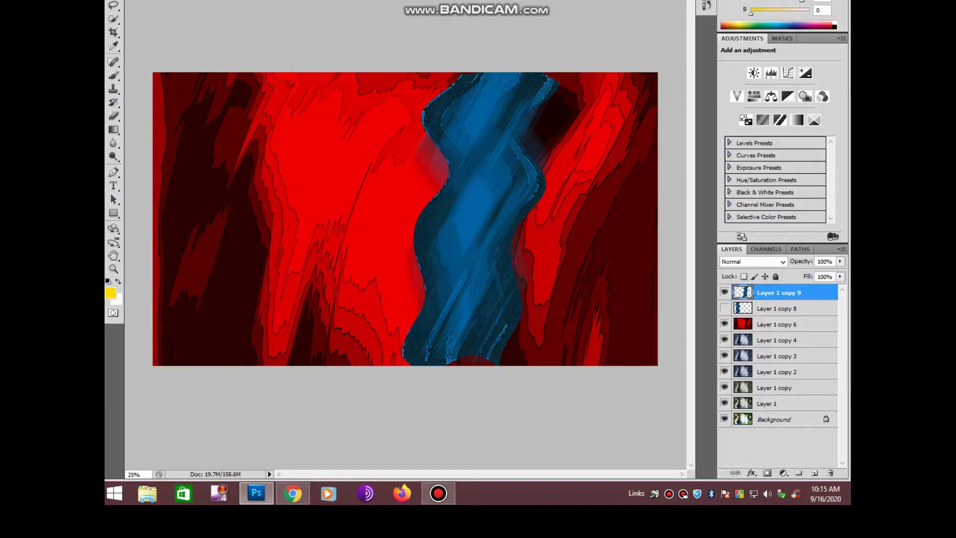
- Move the textured shape right, duplicate it, and shift the copy slightly left
mouse_move(478, 219)
left_mouse_down()
mouse_move(550, 219)
mouse_move(495, 219)
left_mouse_up()
key("ctrl+j")
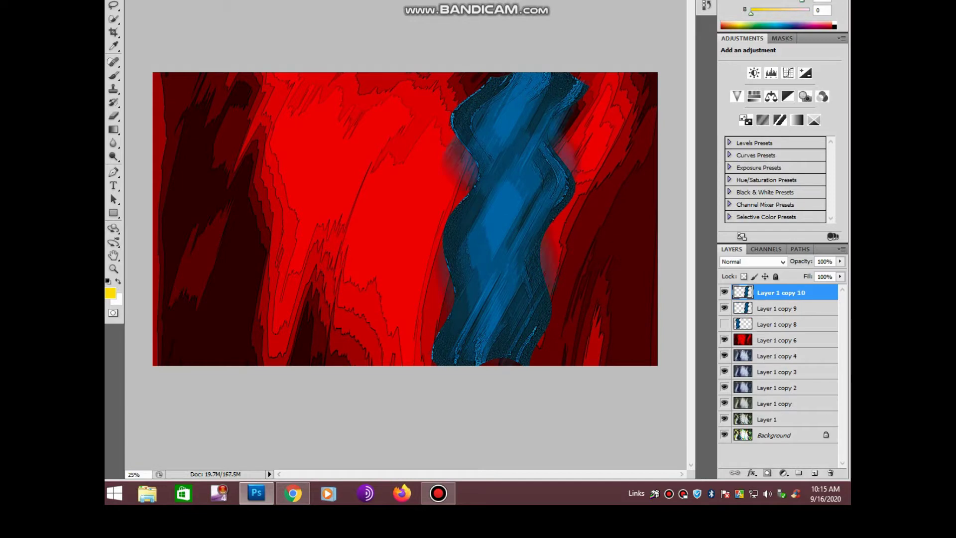
left_click_drag(498, 220, 476, 219)
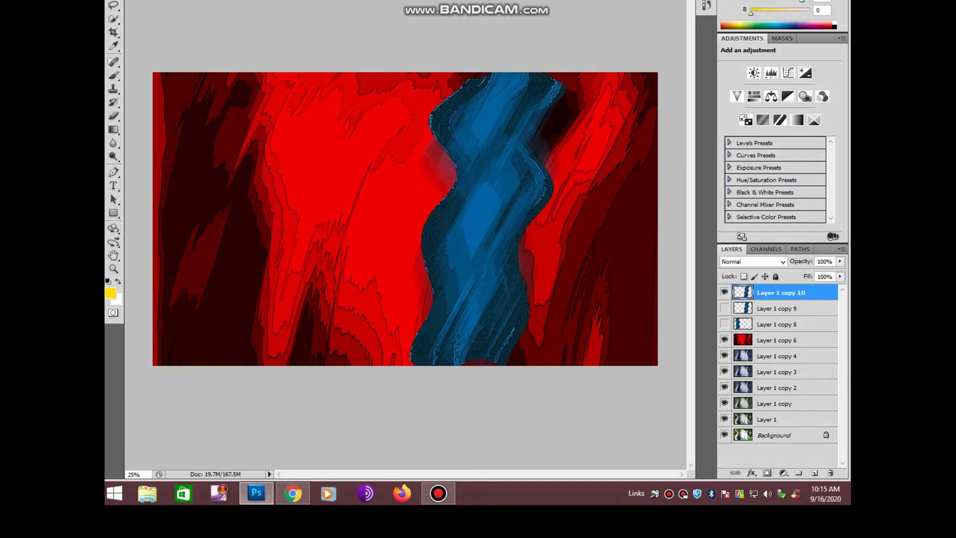
- Softly erase the shape's top-left and bottom edges with a 172 px brush, then nudge it up-right
left_click(114, 115)
left_click(159, 116)
right_click(536, 215)
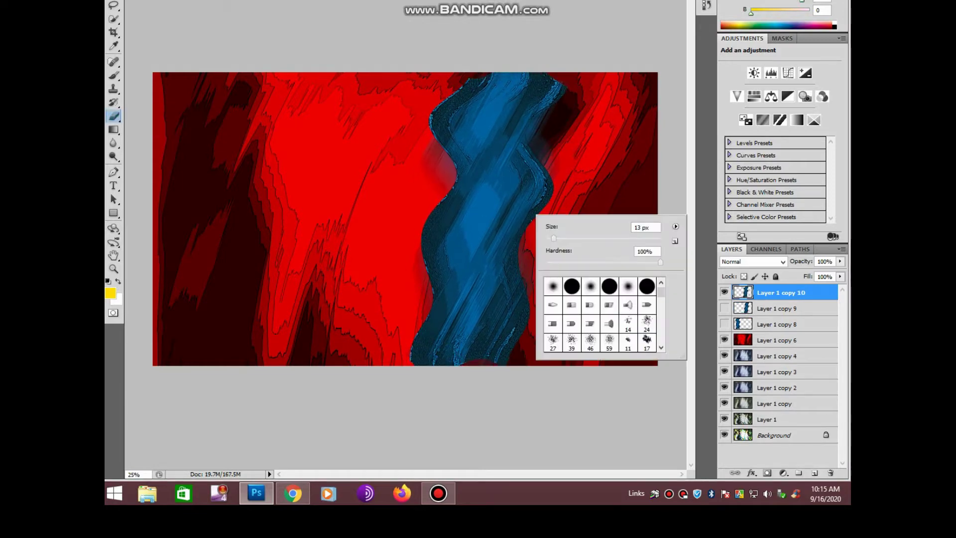
left_click_drag(553, 238, 624, 238)
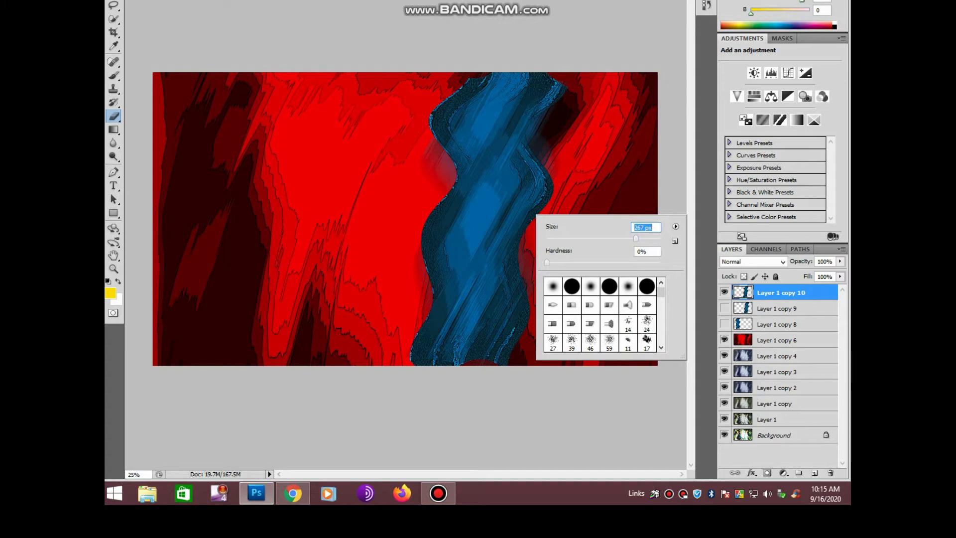
key("Return")
left_click_drag(499, 78, 442, 107)
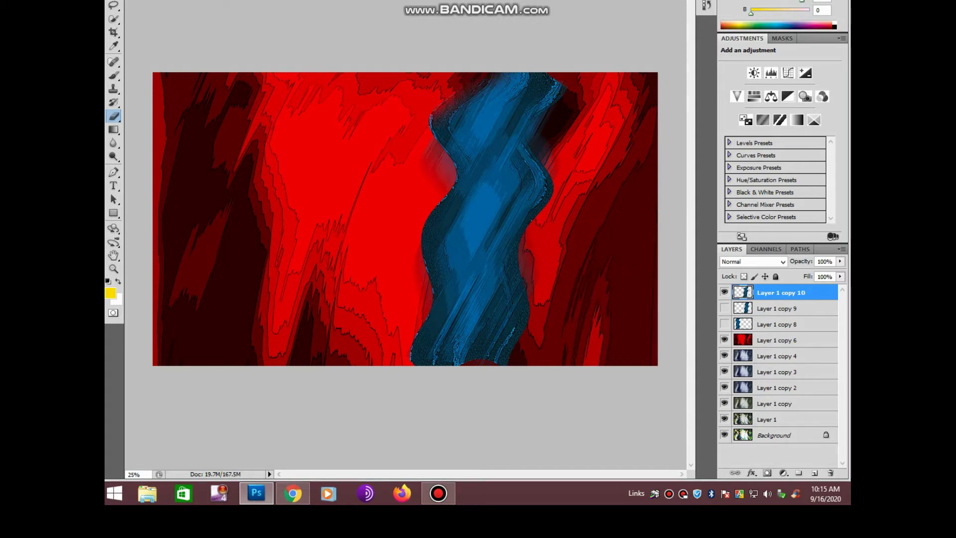
mouse_move(503, 351)
left_mouse_down()
mouse_move(458, 362)
mouse_move(460, 354)
mouse_move(414, 354)
left_mouse_up()
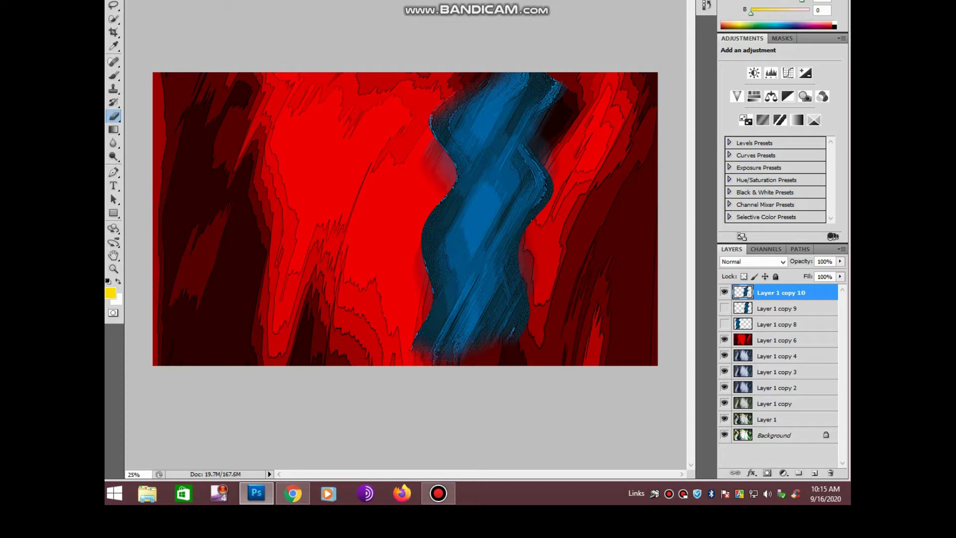
key("v")
left_click_drag(478, 224, 499, 197)
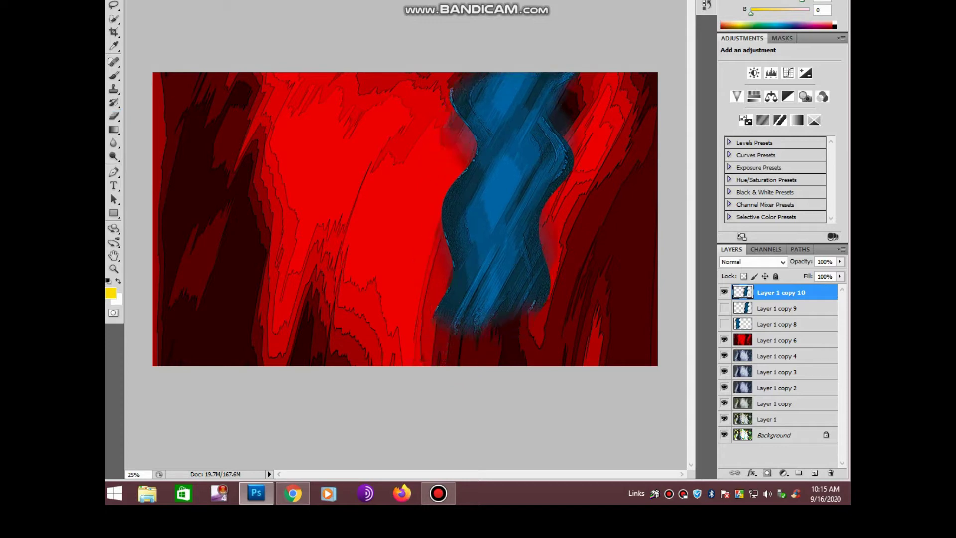
- Lasso a red streak area onto its own layer and move it right
key("alt+bracketleft")
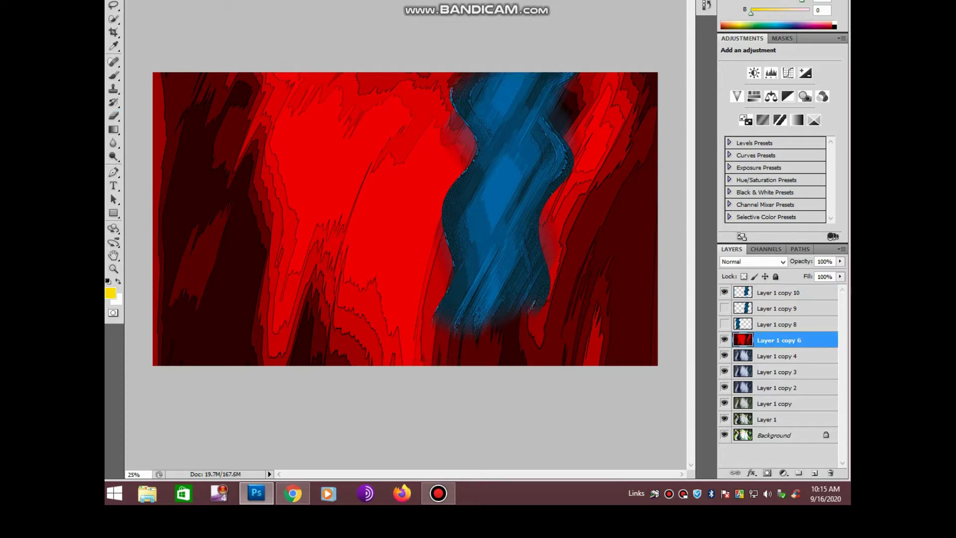
key("l")
right_click(114, 5)
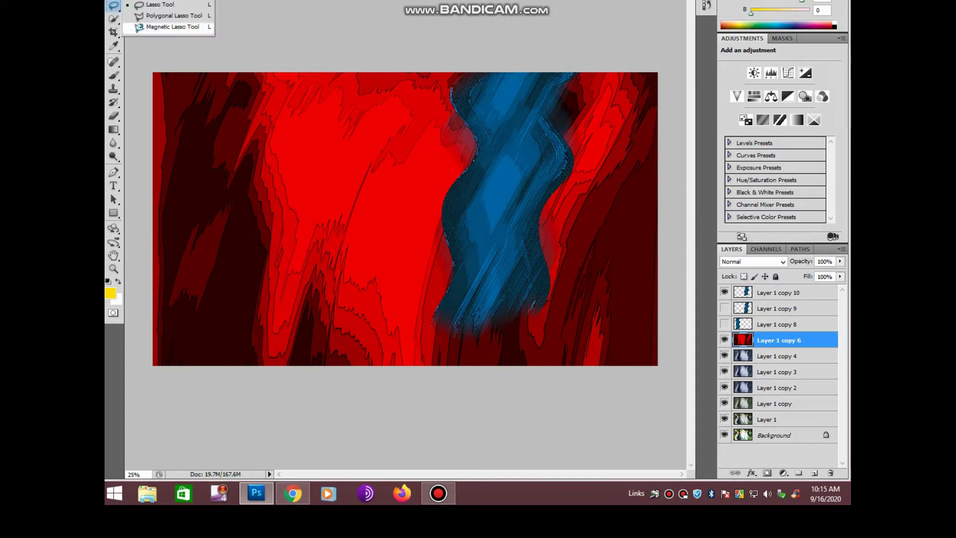
left_click(144, 7)
mouse_move(279, 77)
left_mouse_down()
mouse_move(274, 367)
mouse_move(272, 100)
left_mouse_up()
key("ctrl+j")
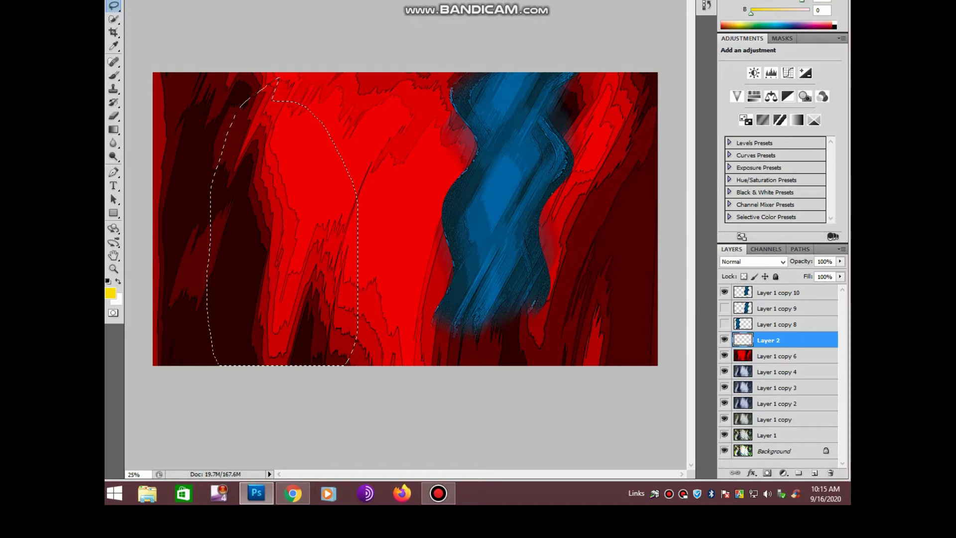
left_click_drag(348, 224, 563, 224)
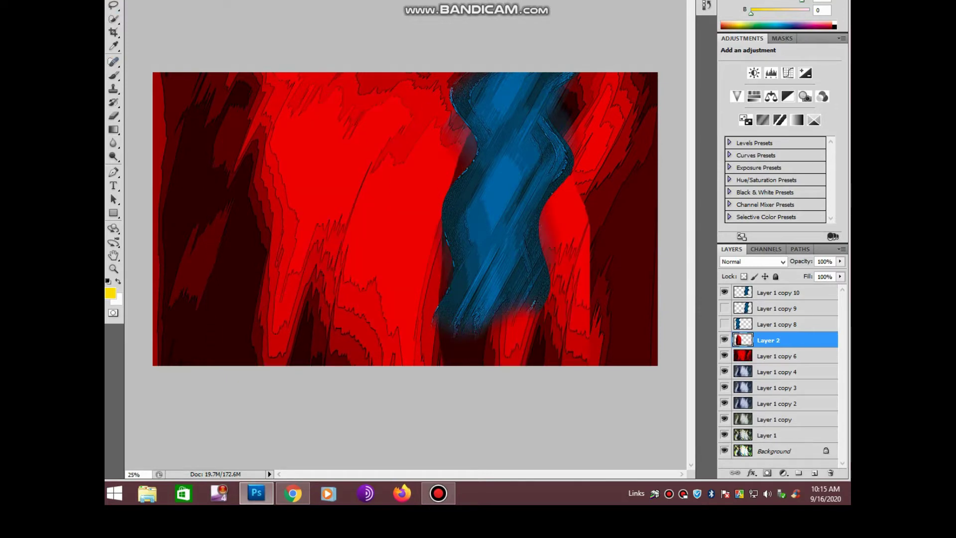
- Bring the red piece to the top of the stack and position it over the blue wave
key("ctrl+shift+bracketright")
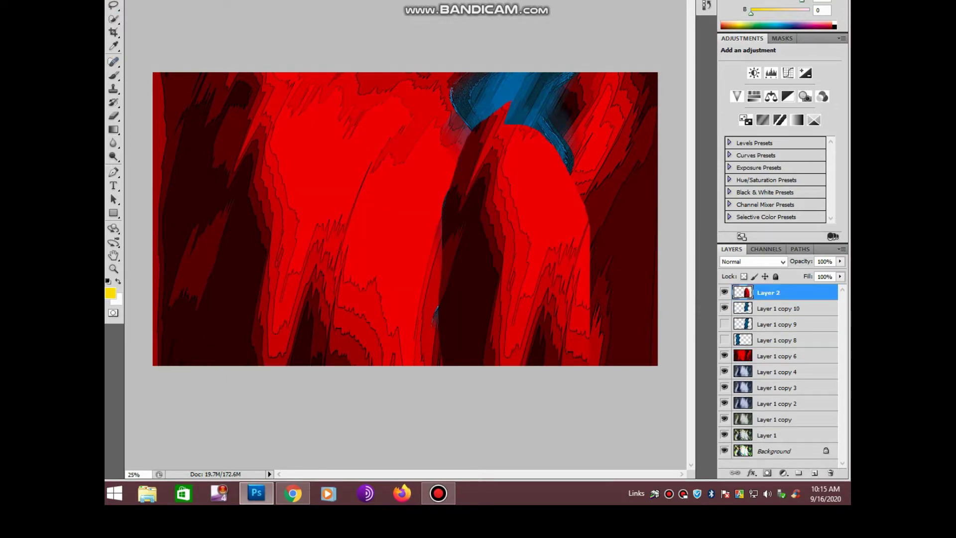
key("ctrl+t")
left_click_drag(572, 408, 558, 419)
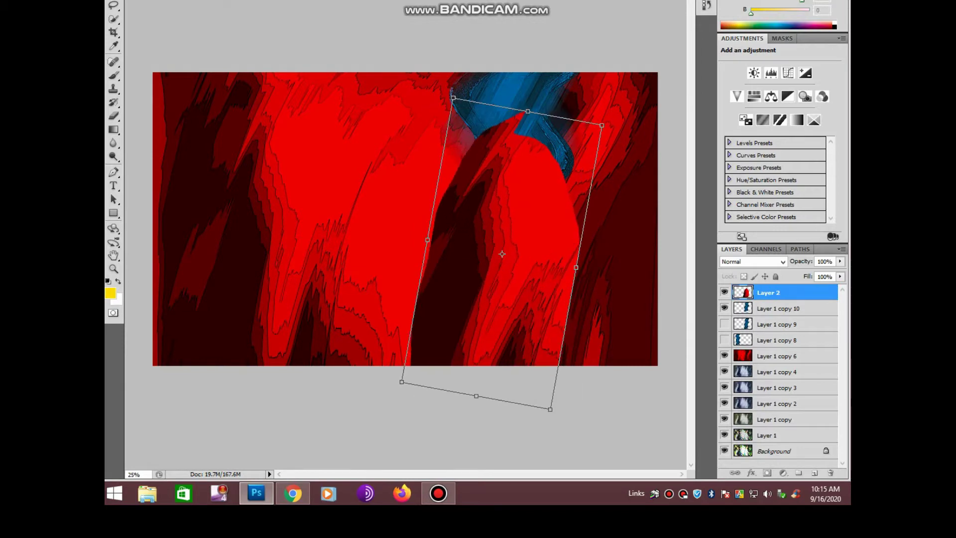
key("ctrl+z")
key("Return")
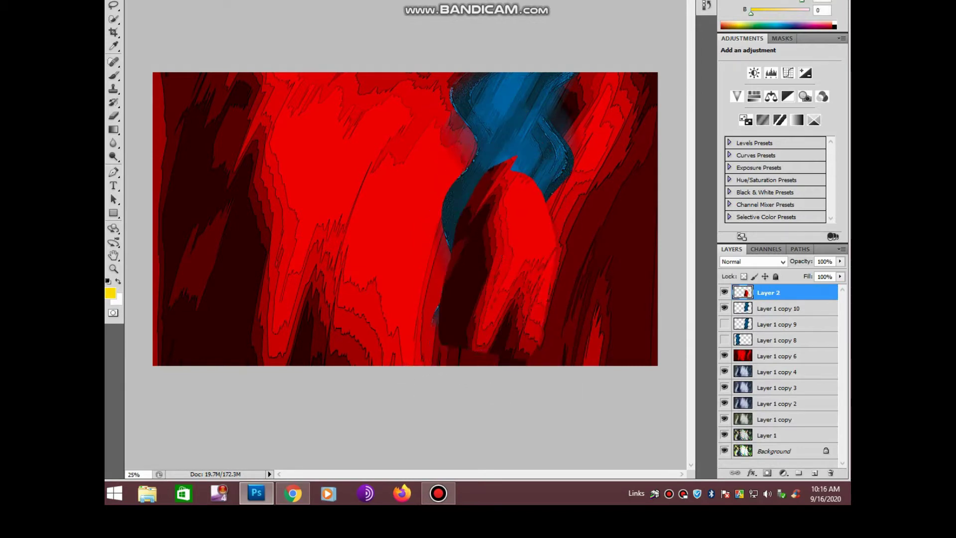
left_click_drag(498, 224, 540, 191)
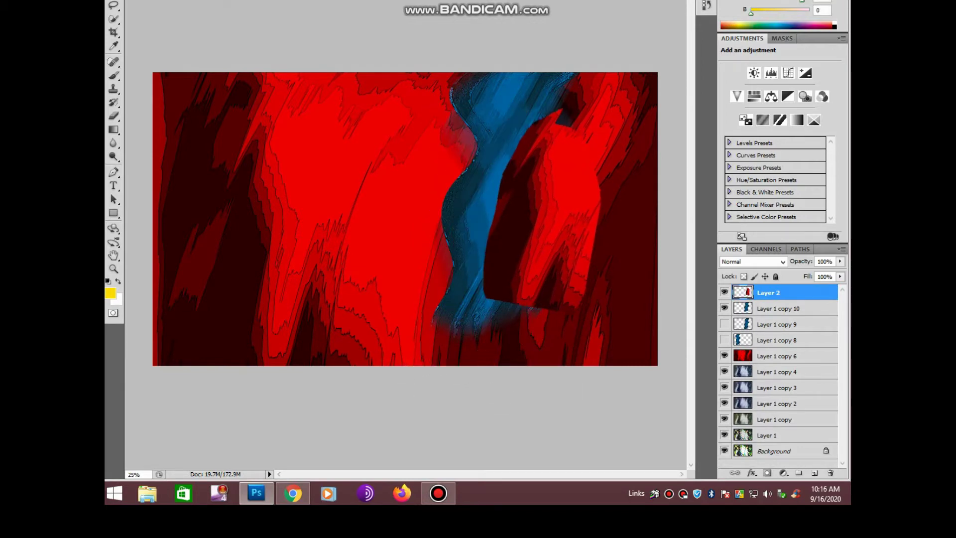
- Erase the red piece's upper-left edges, then reposition it and the blue wave leftward
right_click(113, 116)
left_click(149, 115)
mouse_move(552, 115)
left_mouse_down()
mouse_move(528, 145)
mouse_move(498, 234)
mouse_move(496, 294)
left_mouse_up()
mouse_move(595, 179)
left_mouse_down()
mouse_move(586, 299)
mouse_move(552, 306)
mouse_move(508, 294)
left_mouse_up()
key("v")
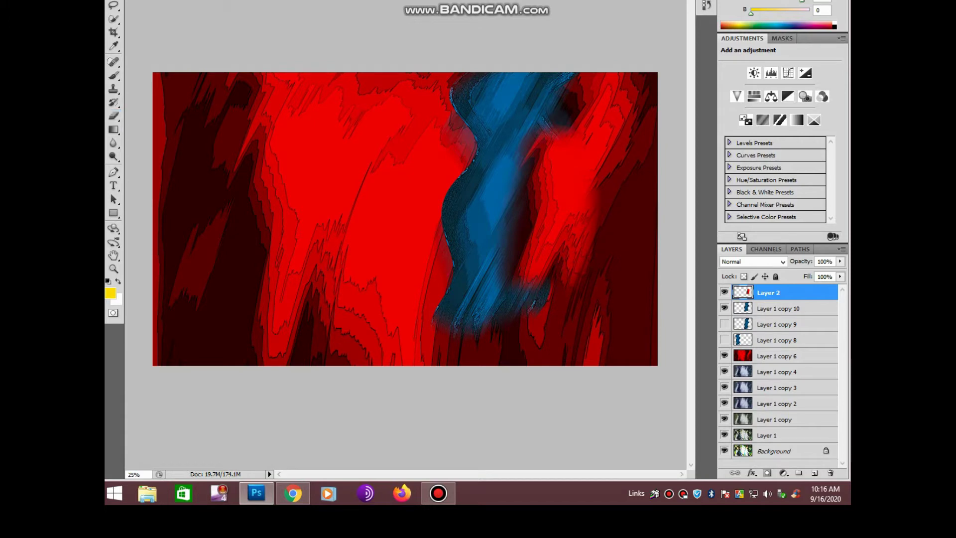
mouse_move(548, 210)
left_mouse_down()
mouse_move(449, 209)
mouse_move(538, 224)
mouse_move(495, 242)
mouse_move(523, 224)
left_mouse_up()
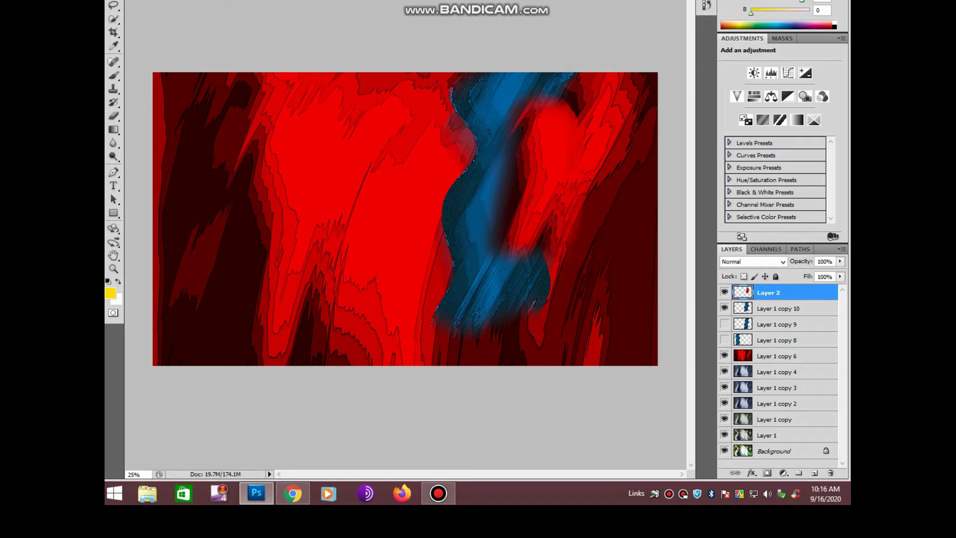
left_click(780, 308)
left_click_drag(497, 214, 419, 239)
- Shrink and rotate the red piece clockwise, then reposition it
key("ctrl+z")
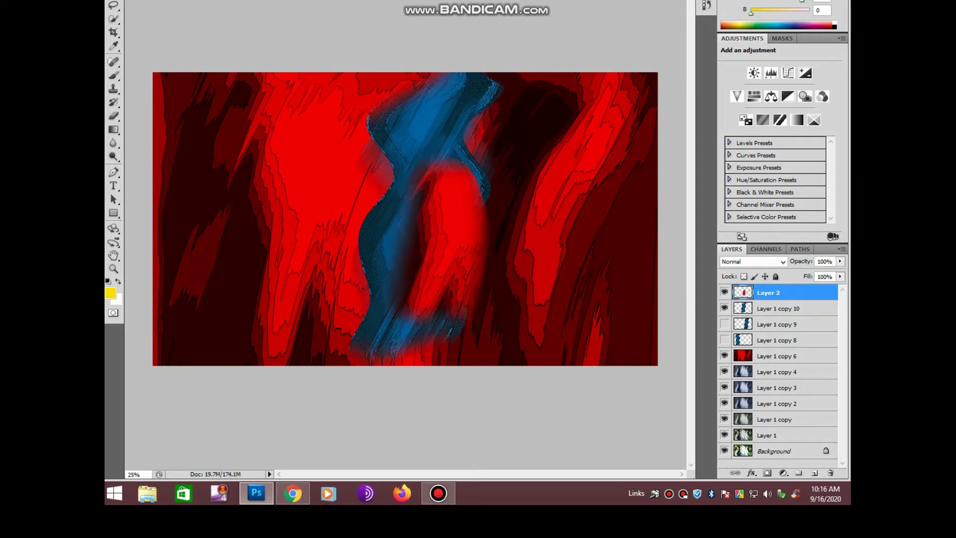
key("ctrl+t")
mouse_move(491, 347)
left_mouse_down()
mouse_move(465, 303)
mouse_move(451, 324)
left_mouse_up()
key("Return")
mouse_move(438, 239)
left_mouse_down()
mouse_move(450, 294)
mouse_move(364, 159)
mouse_move(394, 130)
left_mouse_up()
- Duplicate the red blob, merge both into the blue wave, then enlarge and move it right
key("ctrl+t")
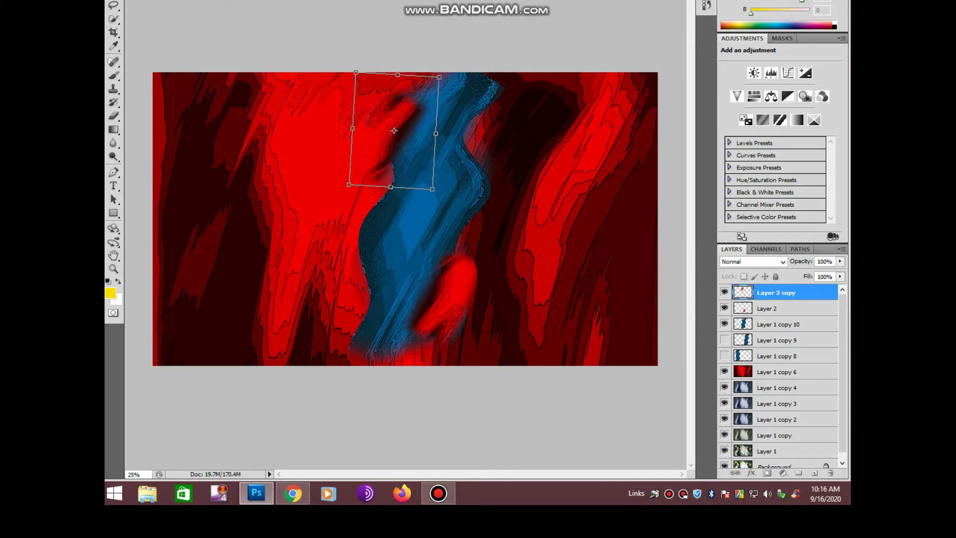
key("Return")
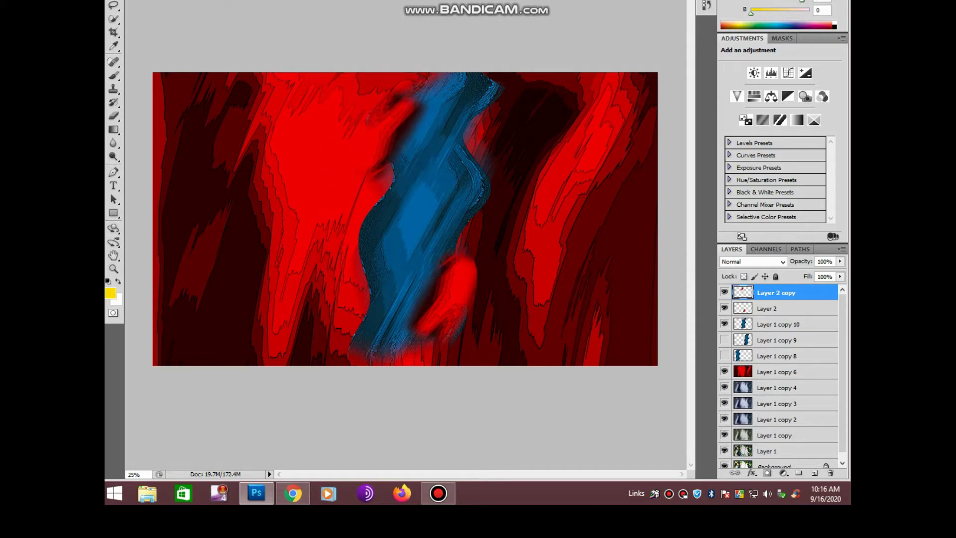
key("ctrl+e")
key("ctrl+e")
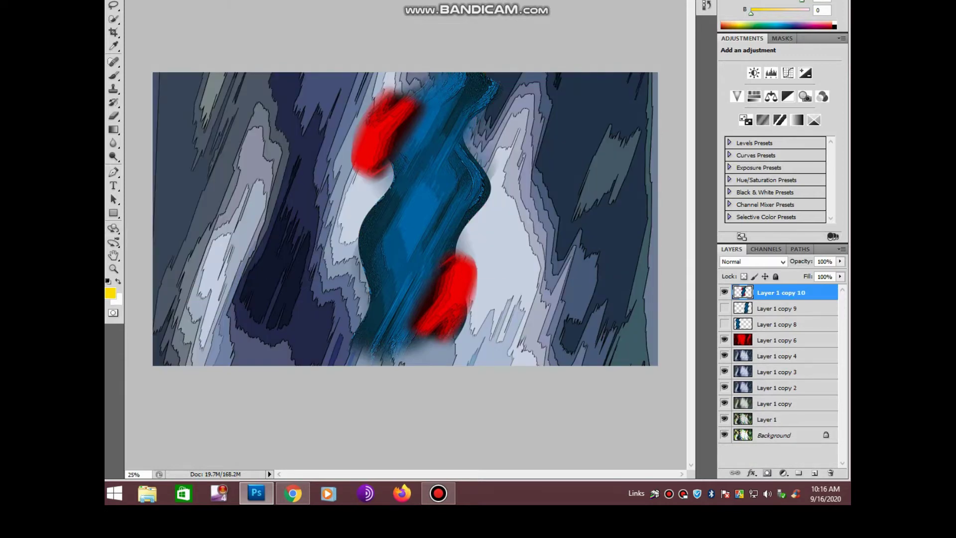
left_click_drag(423, 219, 560, 229)
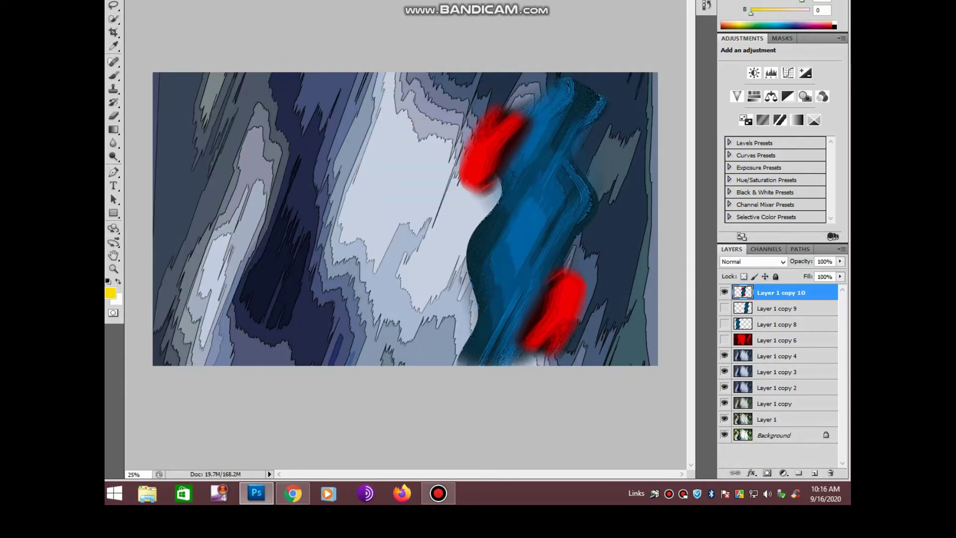
key("ctrl+t")
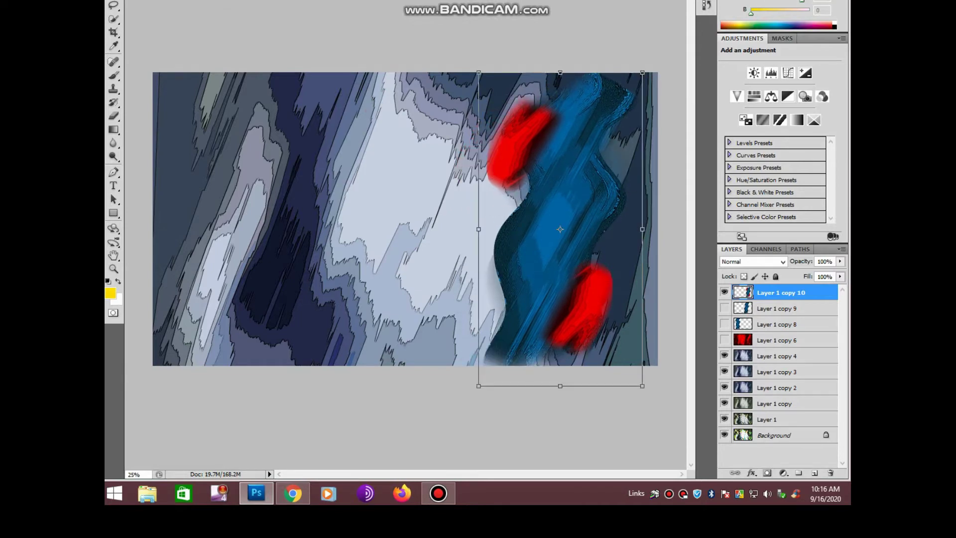
left_click_drag(642, 386, 651, 399)
left_click_drag(560, 229, 577, 225)
- Apply the enlarged wave, then place a diagonally rotated, slightly enlarged copy mid-canvas
key("Return")
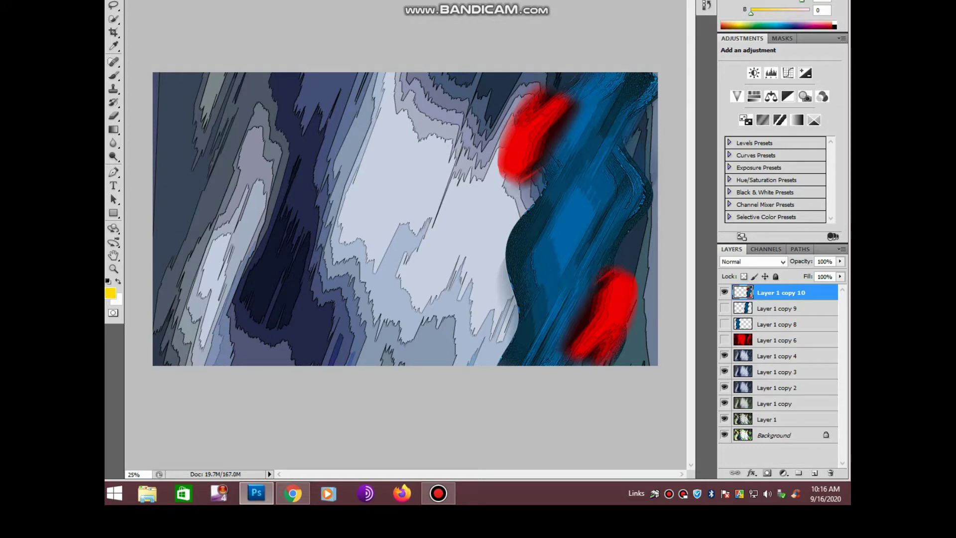
left_click_drag(572, 224, 448, 224)
key("ctrl+t")
left_click_drag(563, 473, 543, 478)
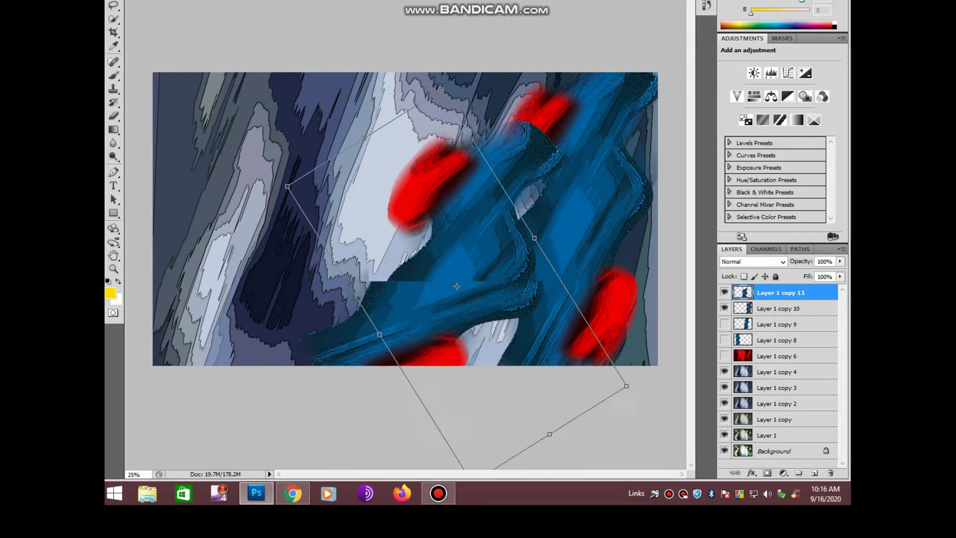
left_click_drag(442, 268, 420, 193)
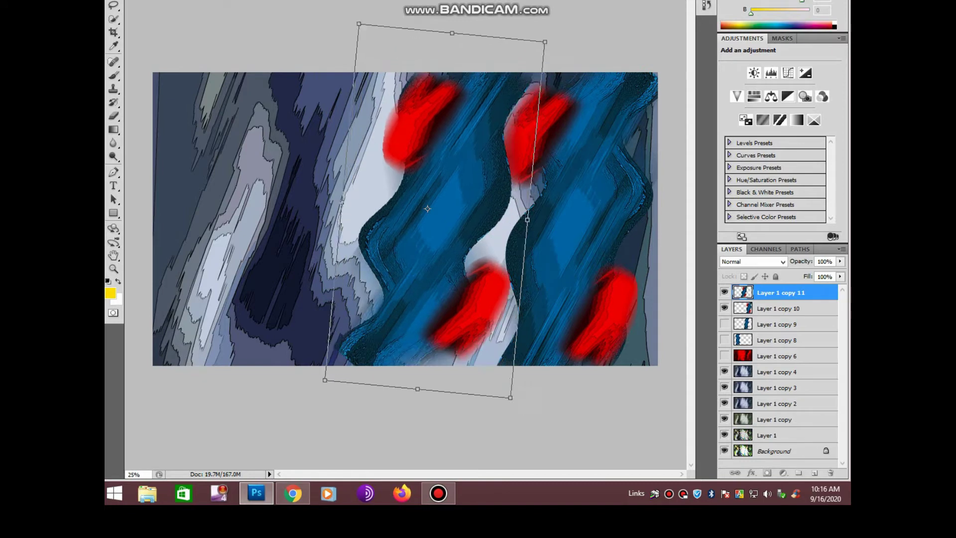
left_click_drag(327, 376, 301, 393)
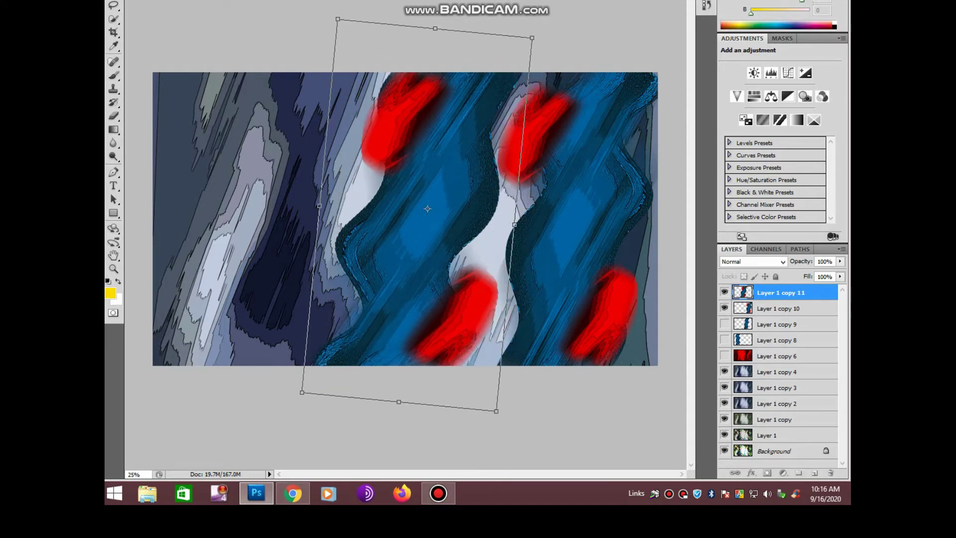
key("Return")
- Add another wave copy on the left, rotated counterclockwise and shifted slightly down
key("ctrl+j")
mouse_move(427, 209)
left_mouse_down()
mouse_move(216, 215)
mouse_move(246, 191)
left_mouse_up()
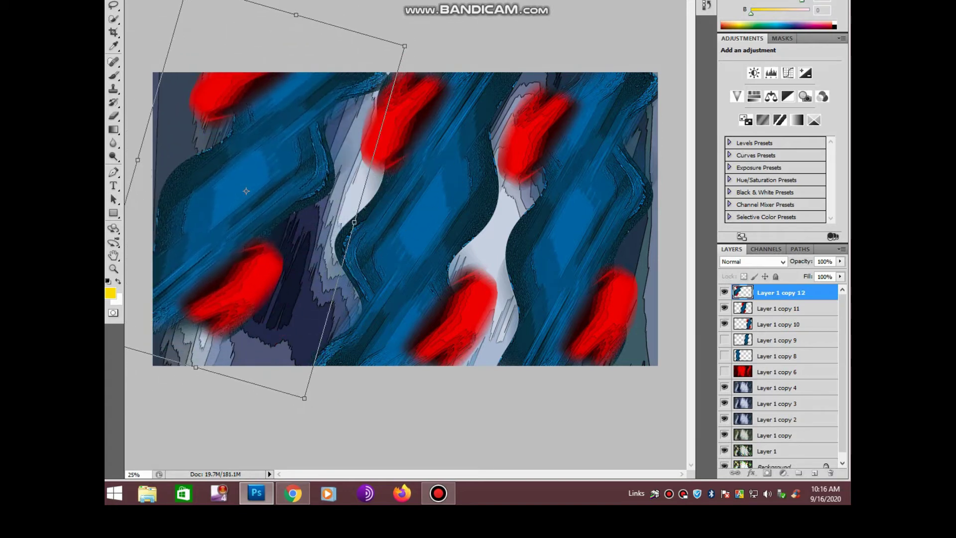
left_click_drag(319, 408, 346, 396)
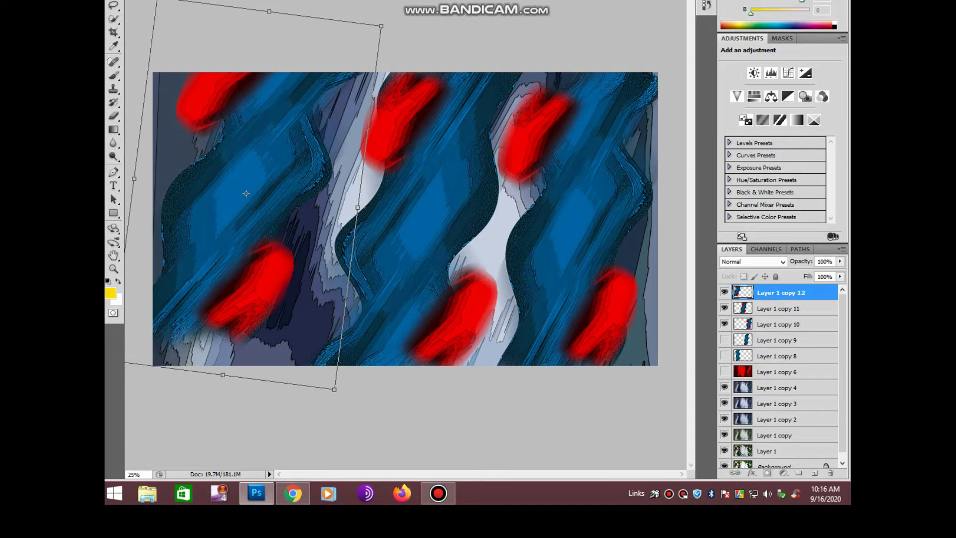
left_click_drag(246, 193, 241, 230)
key("Return")
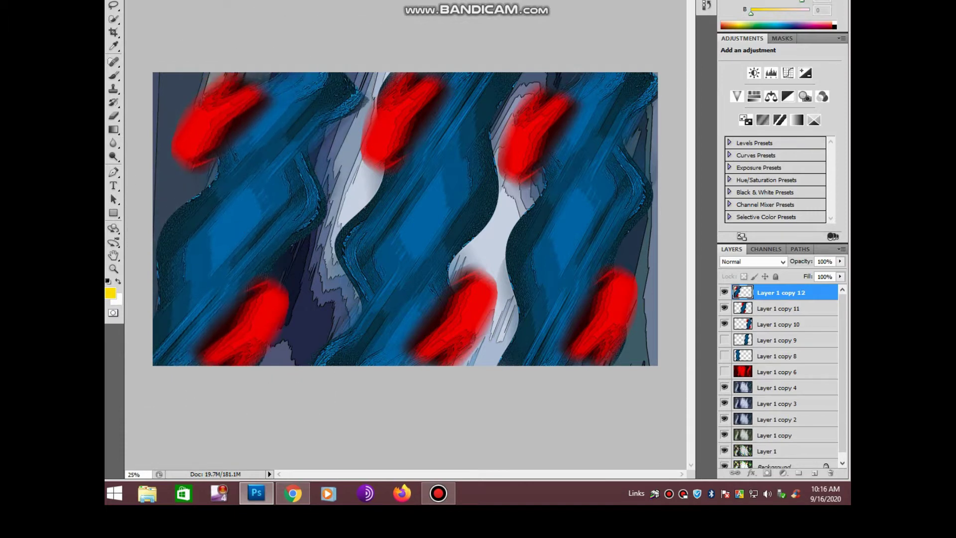
key("ctrl+j")
key("ctrl+t")
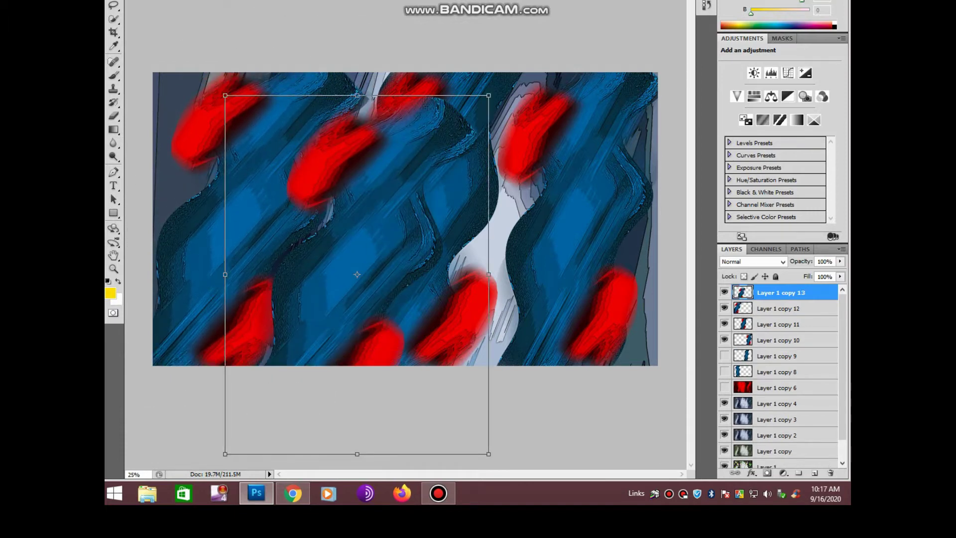
- Shrink the new copy to half size, then add a copy rotated about 12° near the right edge
left_click_drag(488, 454, 424, 366)
mouse_move(356, 274)
left_mouse_down()
mouse_move(364, 267)
mouse_move(324, 236)
left_mouse_up()
key("Return")
key("ctrl+j")
key("ctrl+j")
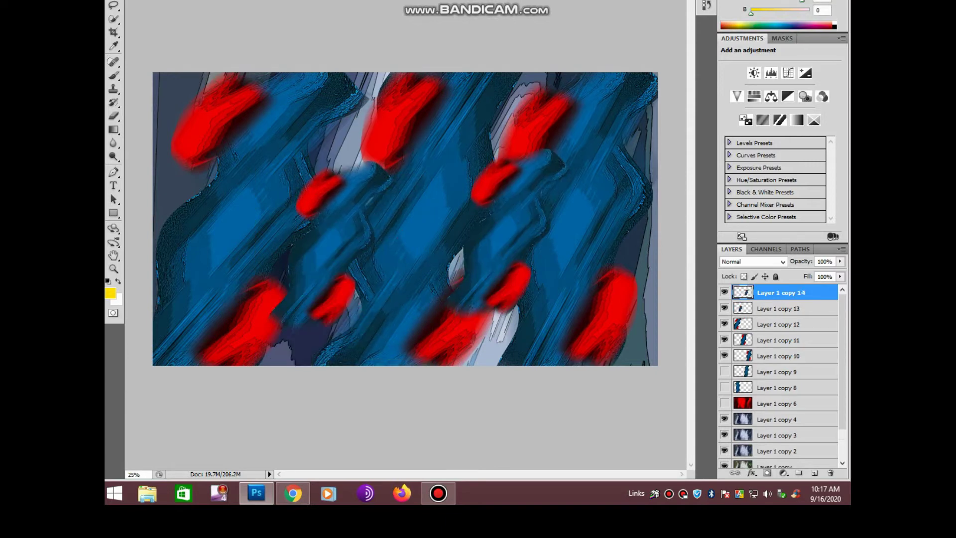
key("ctrl+t")
left_click_drag(585, 137, 605, 165)
key("Return")
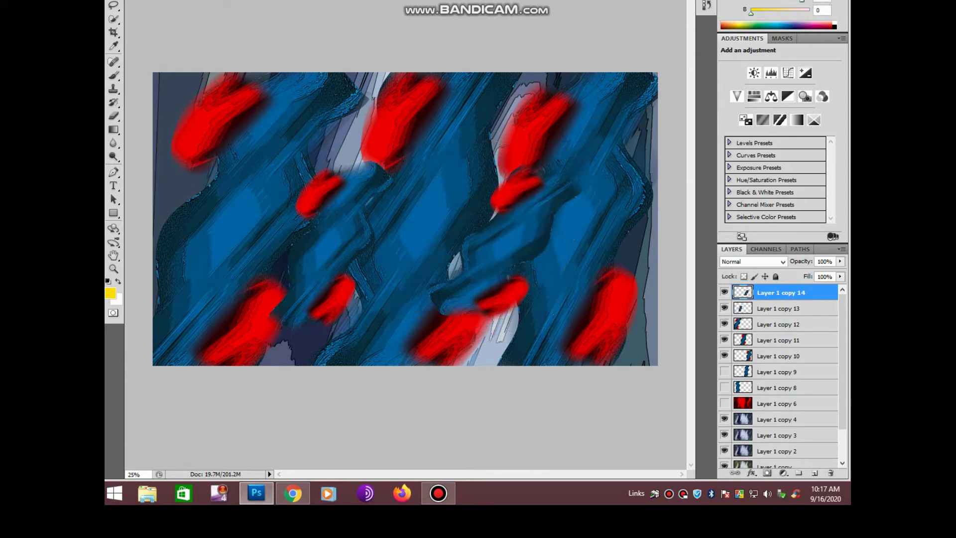
left_click_drag(505, 238, 613, 259)
- Duplicate the piece twice, placing the copies further left on the canvas
key("ctrl+j")
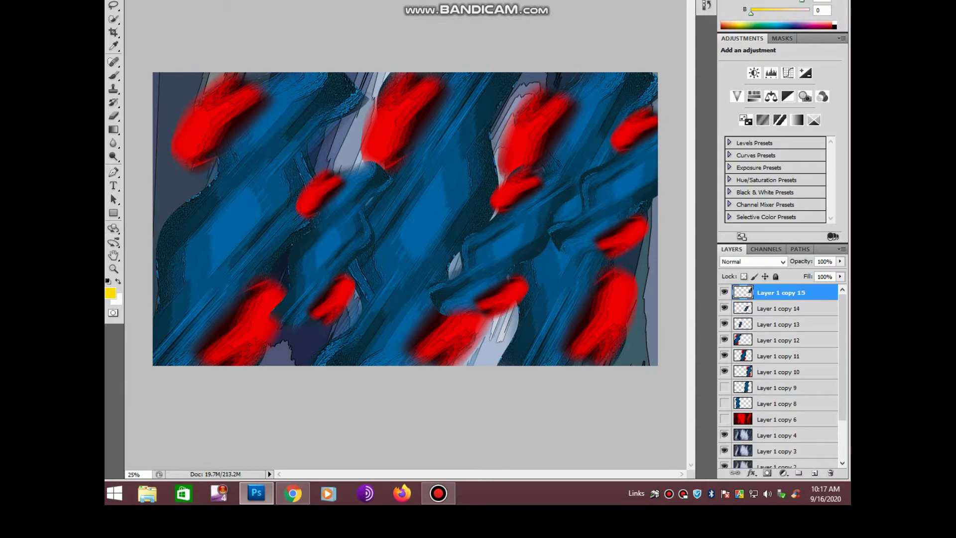
left_click_drag(319, 224, 209, 239)
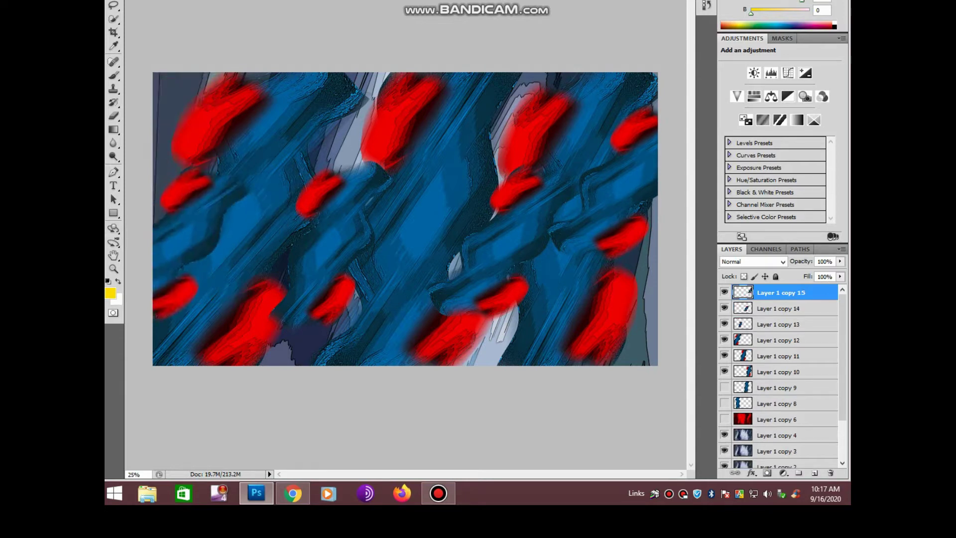
key("ctrl+j")
left_click_drag(225, 239, 279, 224)
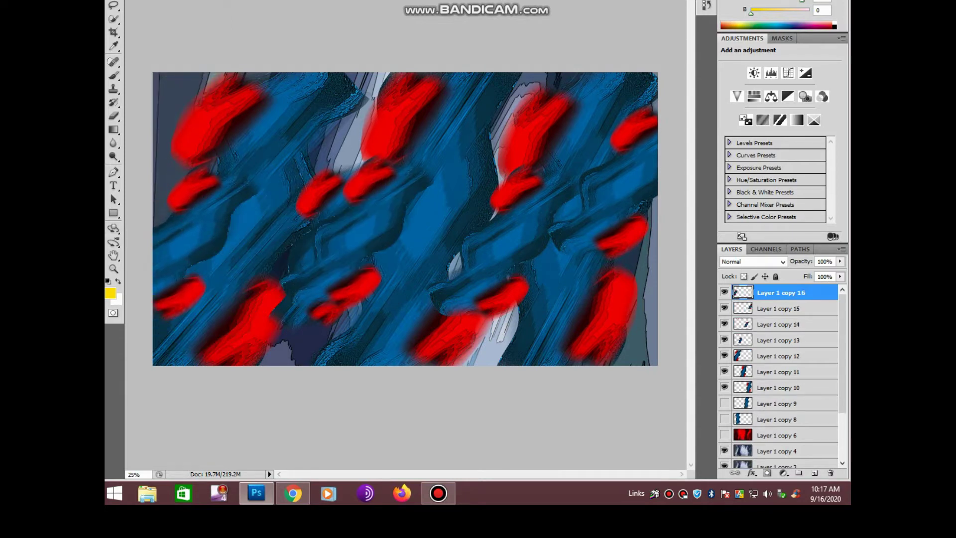
- Add a shrunk, counterclockwise-tilted copy near the centre and begin shifting its hue
key("ctrl+j")
key("ctrl+t")
left_click_drag(274, 142, 301, 160)
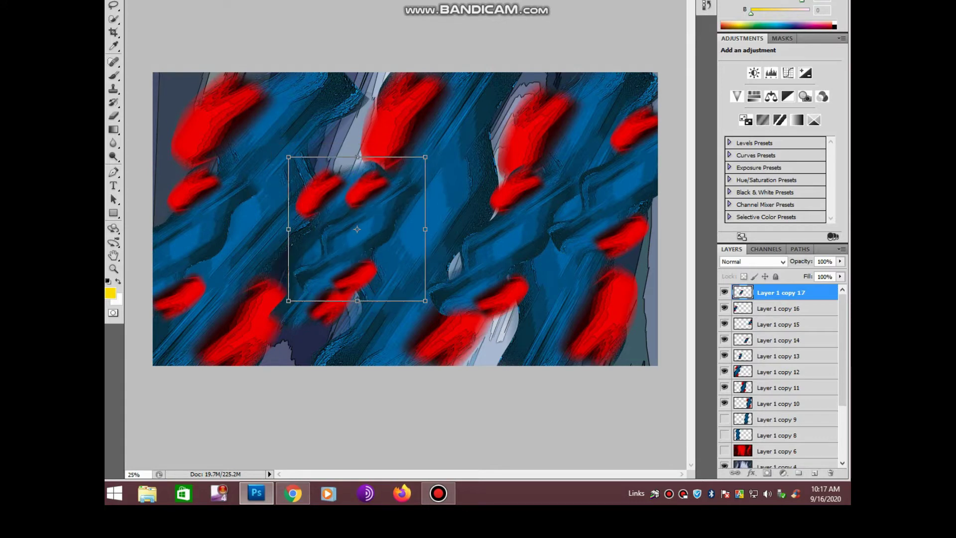
left_click_drag(369, 239, 392, 225)
left_click_drag(453, 324, 478, 278)
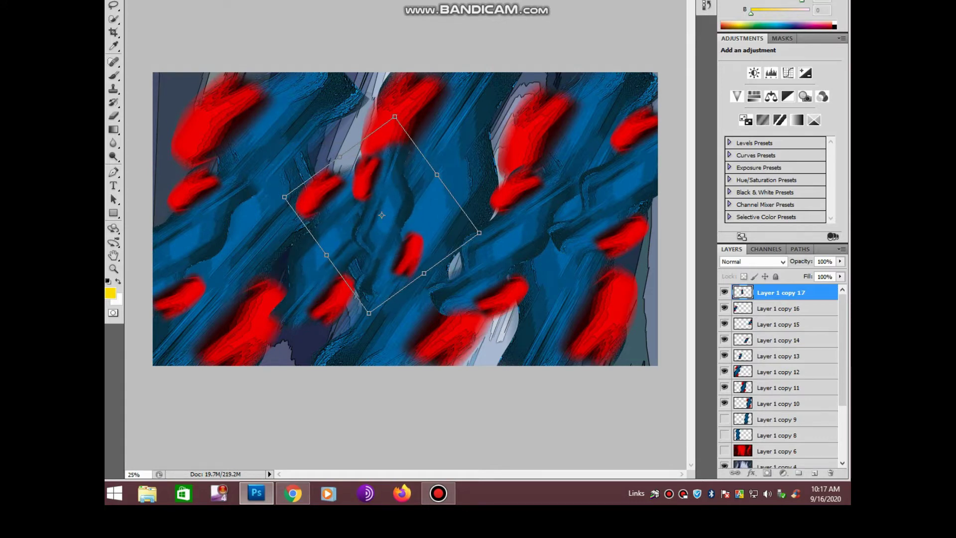
key("Return")
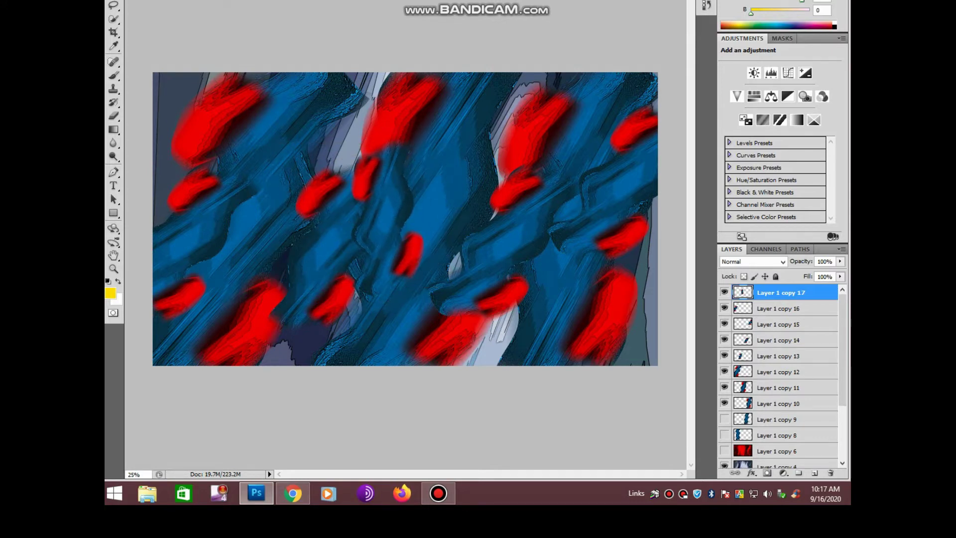
key("ctrl+u")
mouse_move(705, 138)
left_mouse_down()
mouse_move(665, 138)
mouse_move(701, 138)
left_mouse_up()
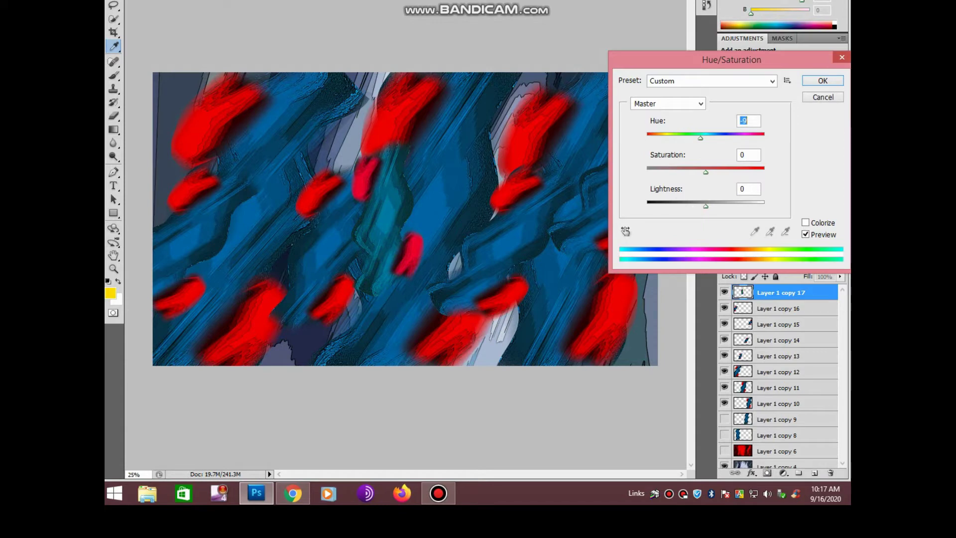
- Confirm the hue shift and apply a Motion Blur to stretch the piece into a streak
key("Return")
left_click(244, 1)
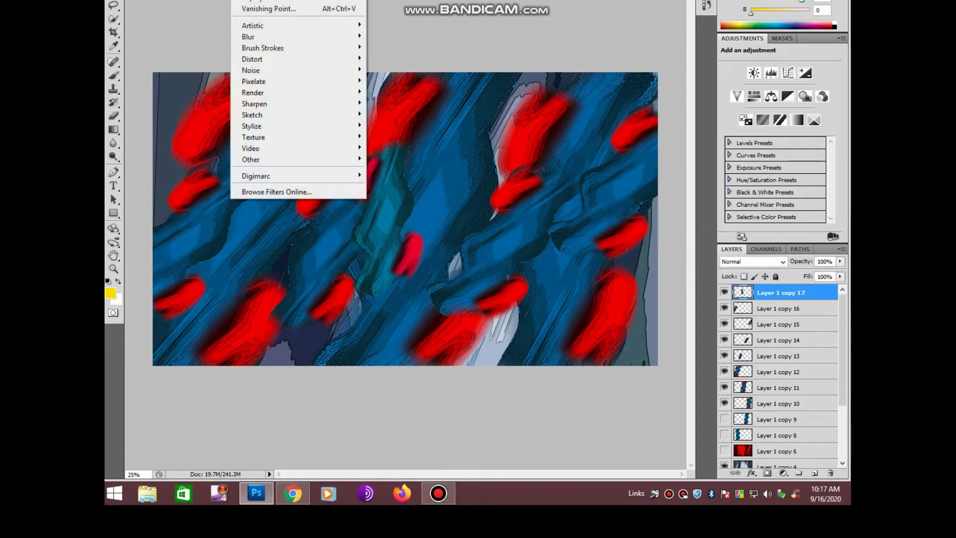
left_click(396, 103)
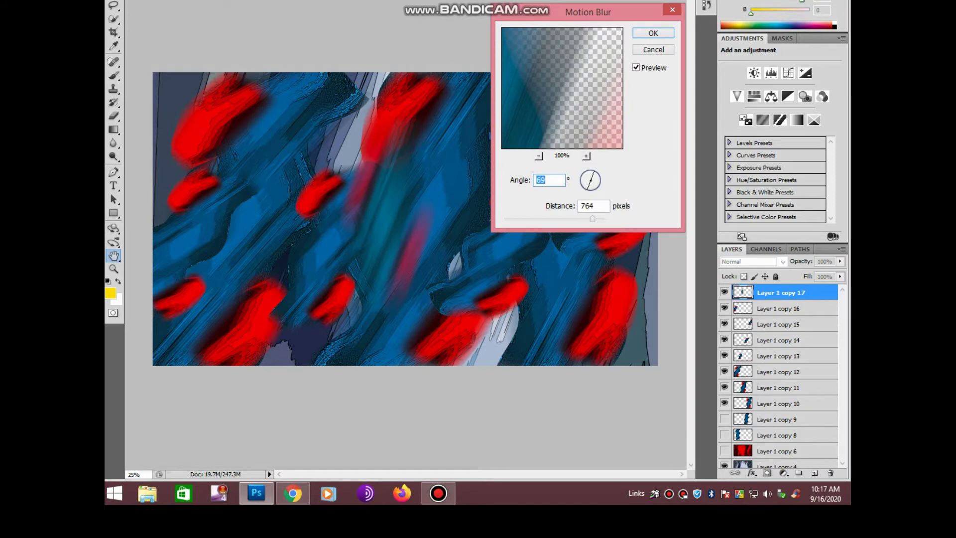
left_click_drag(592, 219, 585, 219)
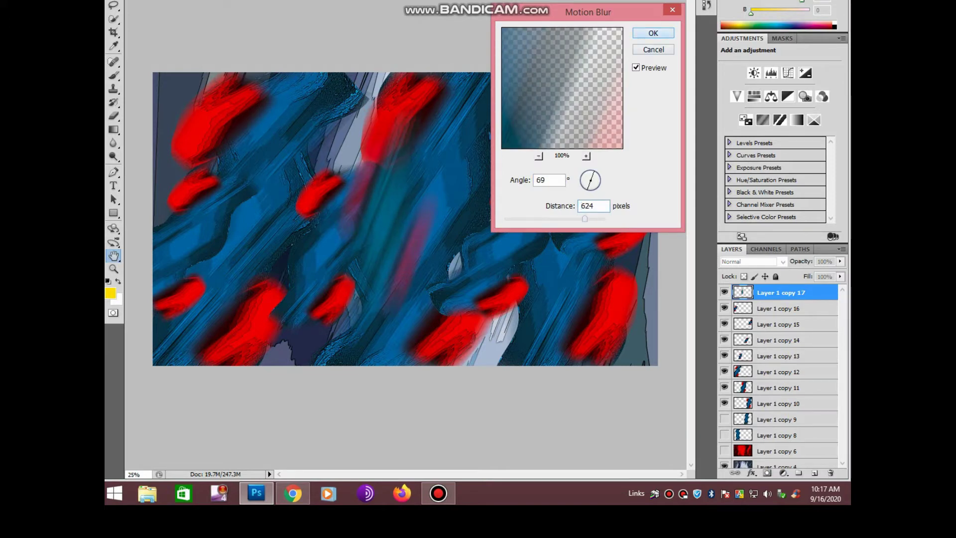
key("Return")
- Brighten the streak with Curves, raising the midtones and slightly darkening the shadows
key("ctrl+m")
mouse_move(679, 265)
left_mouse_down()
mouse_move(679, 232)
mouse_move(699, 201)
left_mouse_up()
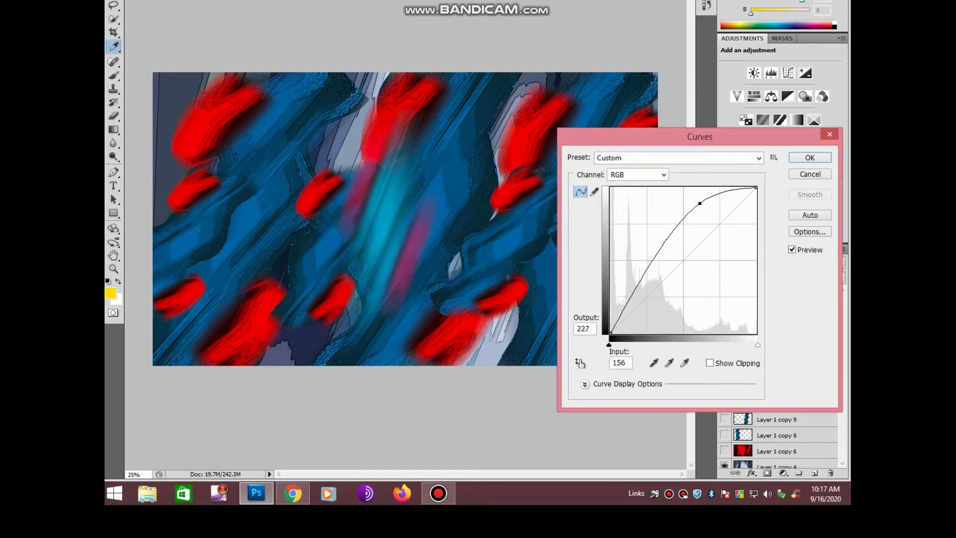
left_click(650, 269)
left_click_drag(650, 269, 651, 272)
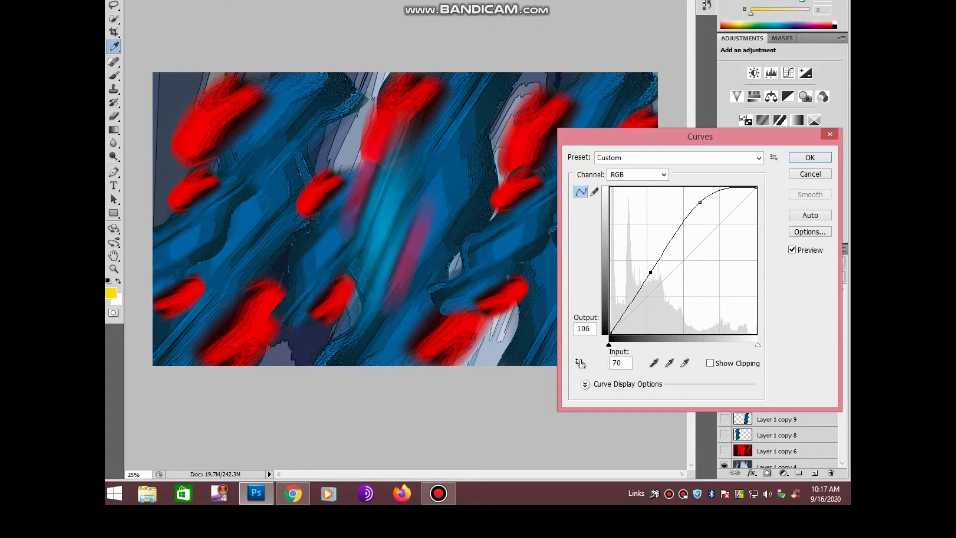
key("Return")
- Nudge the cyan streak right and give it a steeper rotation
key("ctrl+j")
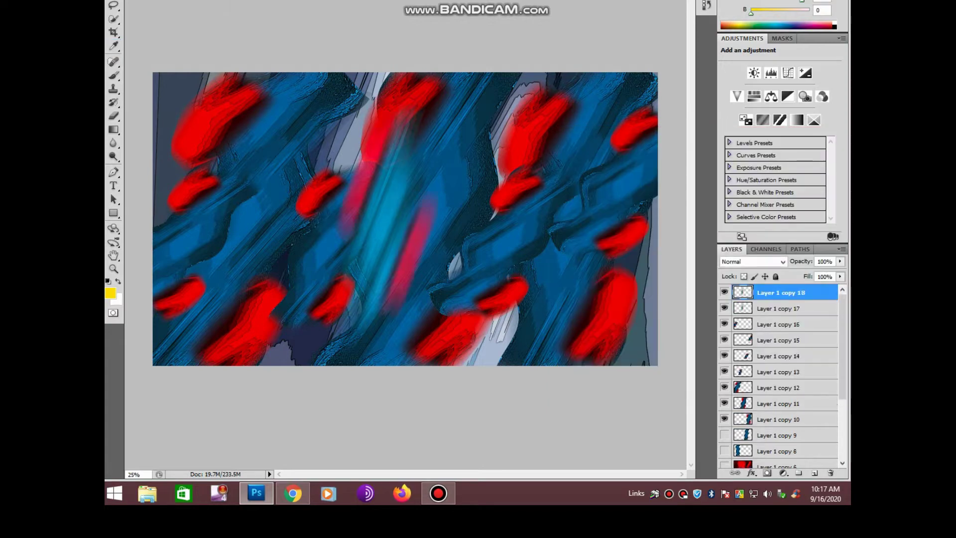
key("ctrl+e")
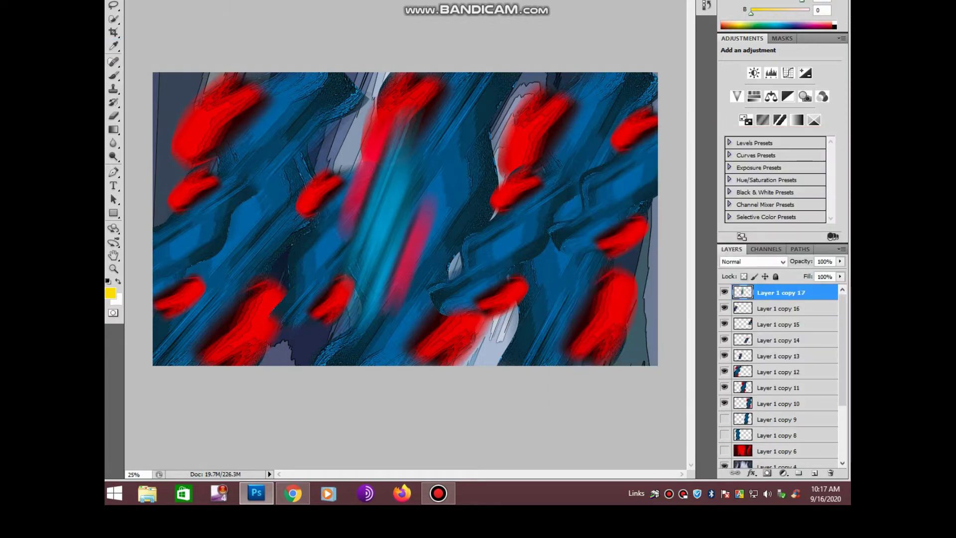
key("shift+Right")
key("shift+Right")
key("shift+Right")
key("shift+Right")
key("shift+Right")
key("shift+Right")
key("shift+Right")
key("shift+Right")
key("shift+Right")
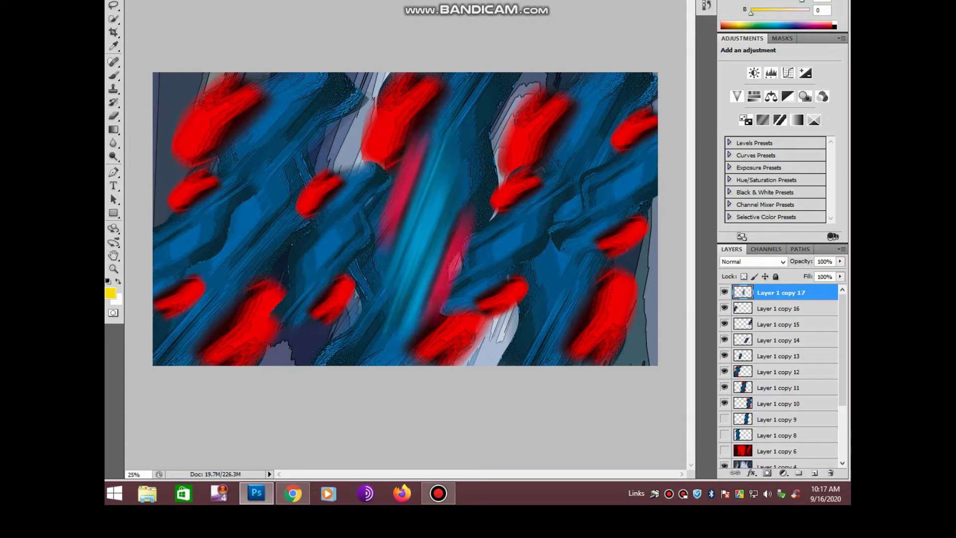
key("ctrl+t")
key("Return")
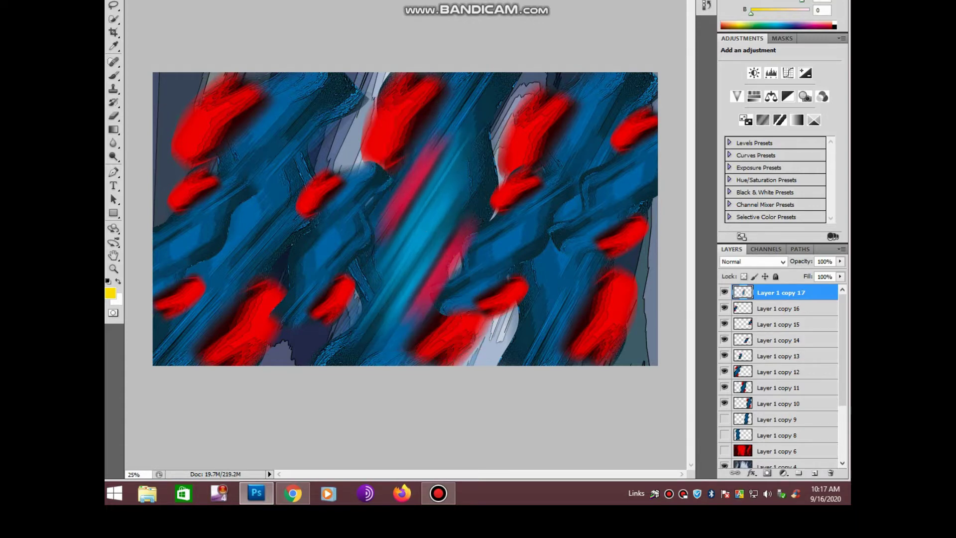
- Place a shrunk, tilted streak copy at the top left and another near centre-right
left_click_drag(418, 221, 285, 183)
key("ctrl+t")
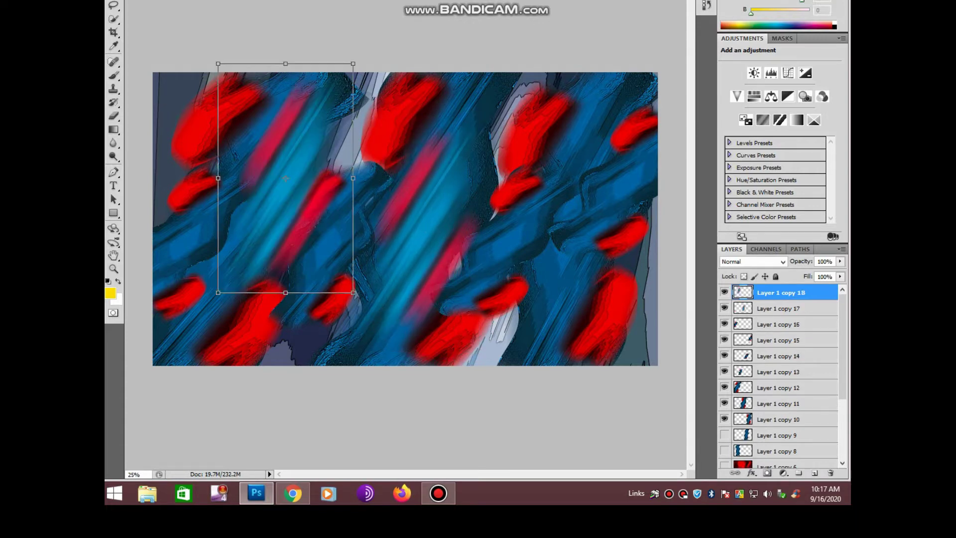
mouse_move(353, 294)
left_mouse_down()
mouse_move(299, 200)
mouse_move(305, 215)
left_mouse_up()
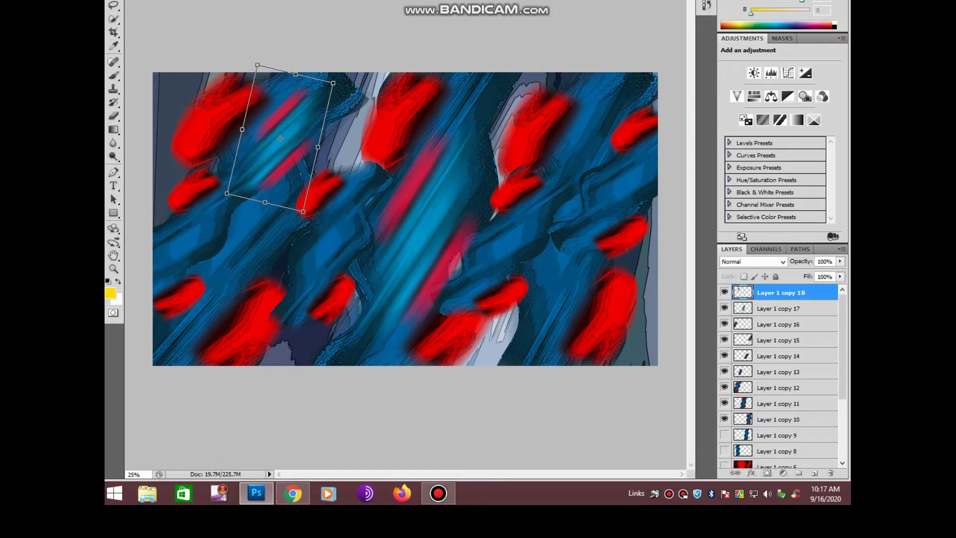
key("Return")
mouse_move(281, 138)
left_mouse_down()
mouse_move(194, 174)
mouse_move(603, 127)
mouse_move(476, 242)
left_mouse_up()
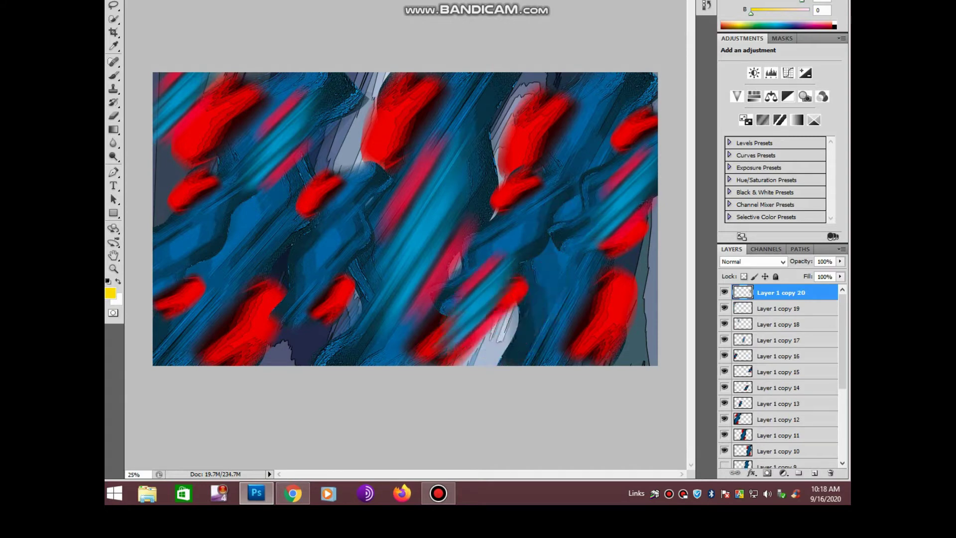
left_click_drag(488, 318, 478, 304)
- Add a smaller streak copy positioned lower on the canvas
key("ctrl+j")
key("ctrl+t")
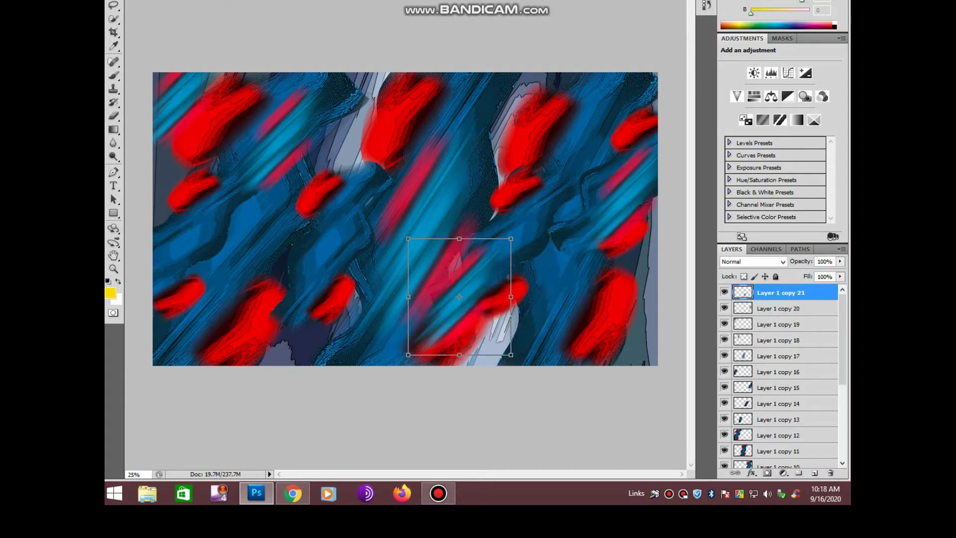
mouse_move(511, 238)
left_mouse_down()
mouse_move(452, 325)
mouse_move(475, 303)
left_mouse_up()
key("Return")
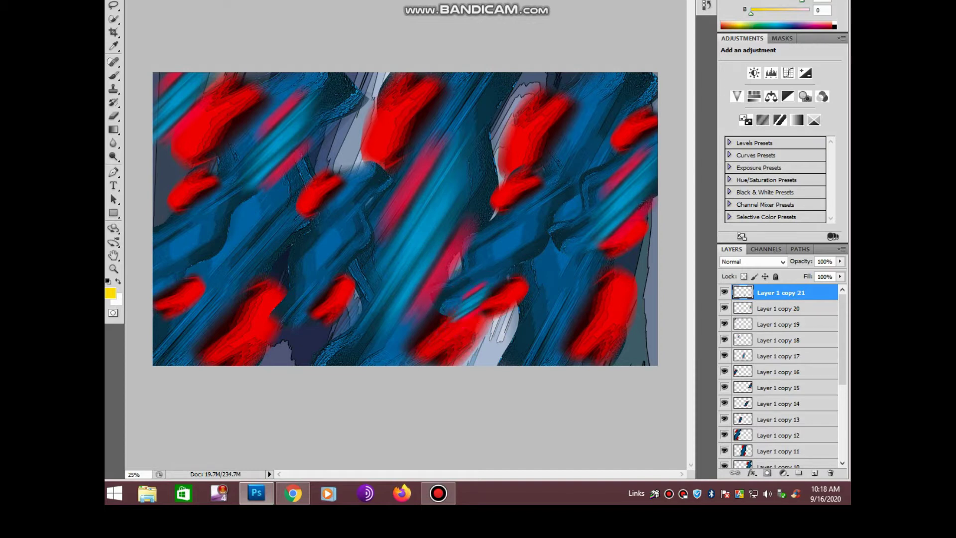
- Rotate a streak copy about 60 degrees and place another inside a red blob
left_click_drag(488, 96, 516, 135)
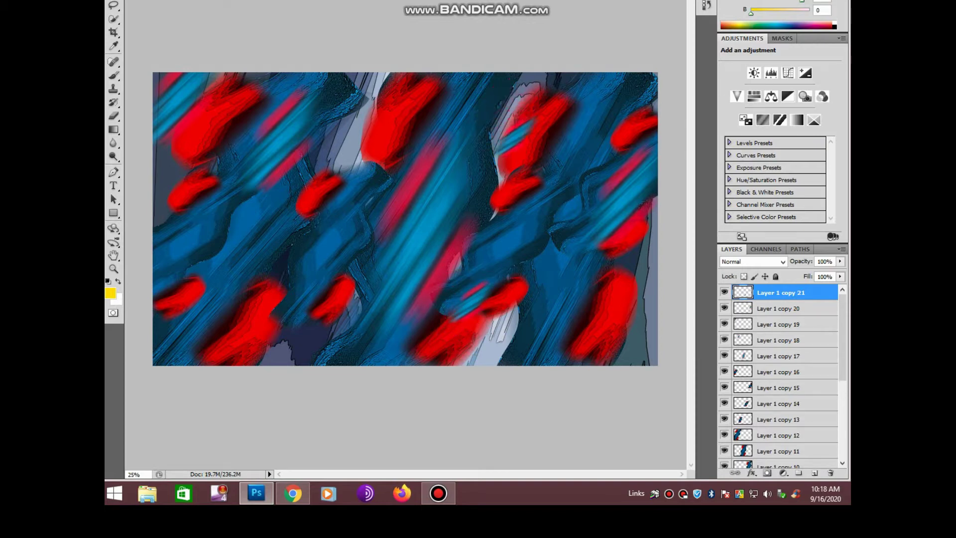
key("ctrl+t")
mouse_move(547, 164)
left_mouse_down()
mouse_move(565, 167)
mouse_move(518, 163)
left_mouse_up()
key("Return")
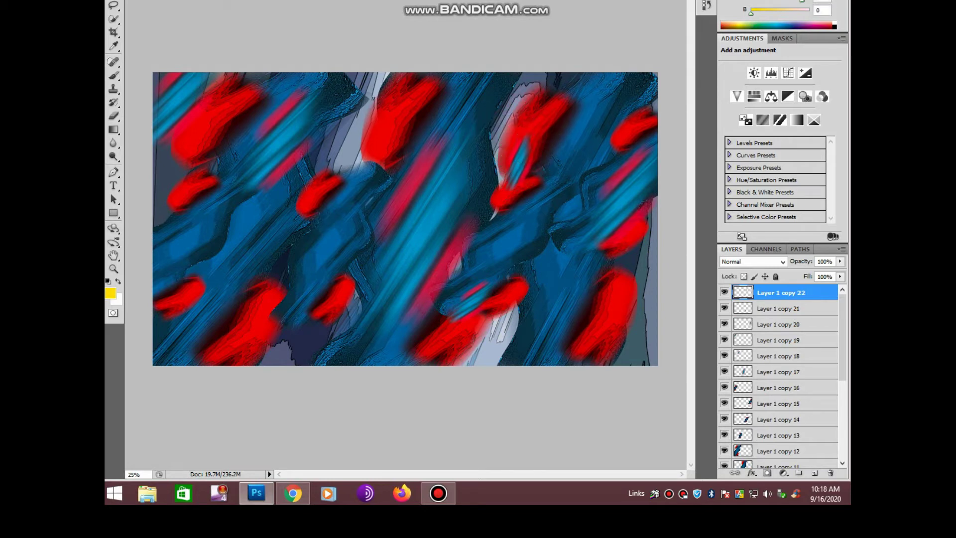
mouse_move(488, 191)
left_mouse_down()
mouse_move(381, 149)
mouse_move(177, 149)
left_mouse_up()
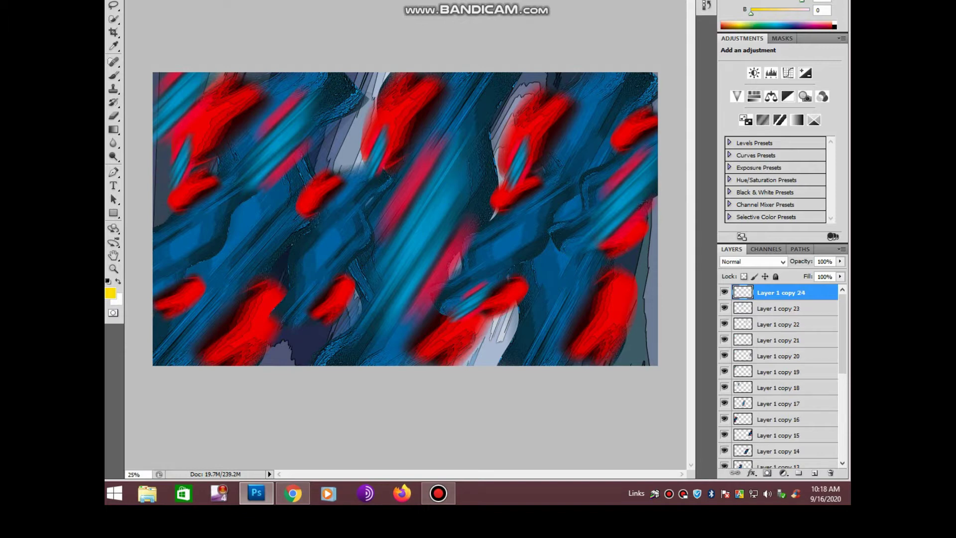
- Recolour the streak to yellow and purple with Hue/Saturation, move it down and shrink it
key("ctrl+u")
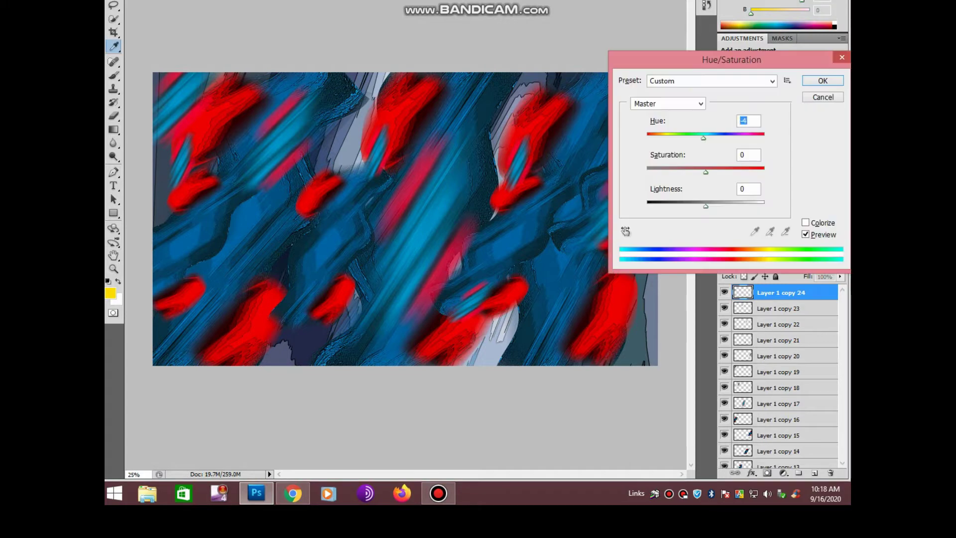
key("Up")
key("Up")
key("Up")
key("Up")
key("Up")
key("Up")
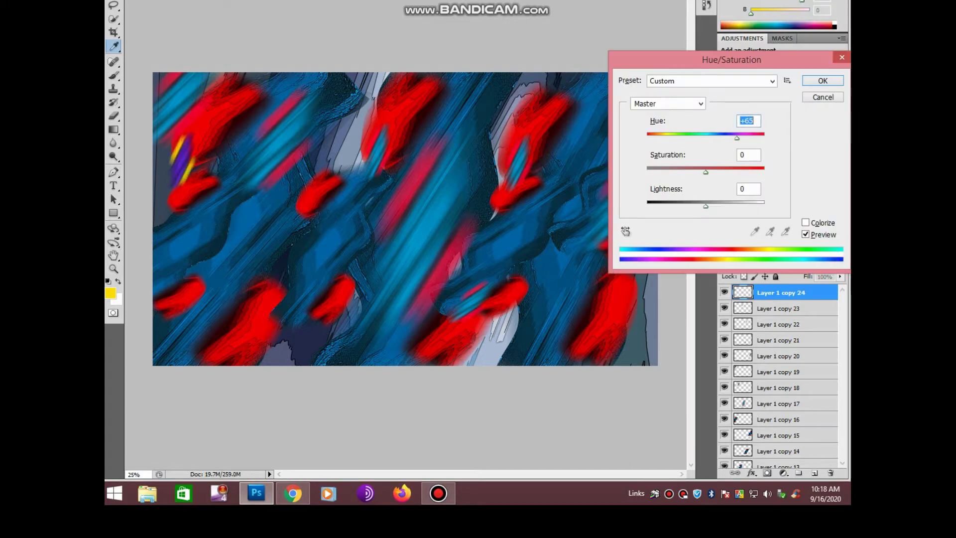
key("Return")
left_click_drag(182, 157, 182, 207)
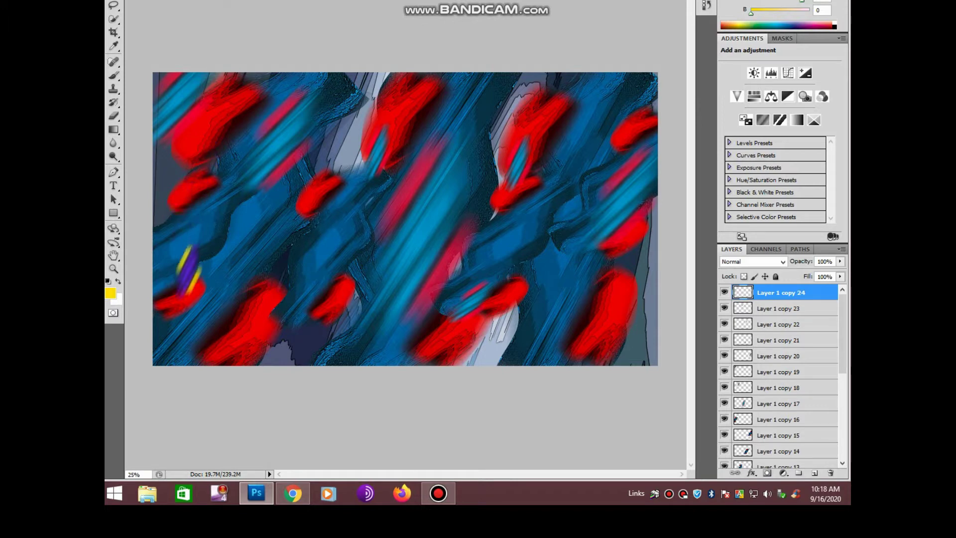
mouse_move(182, 206)
left_mouse_down()
mouse_move(192, 286)
mouse_move(180, 303)
left_mouse_up()
key("ctrl+t")
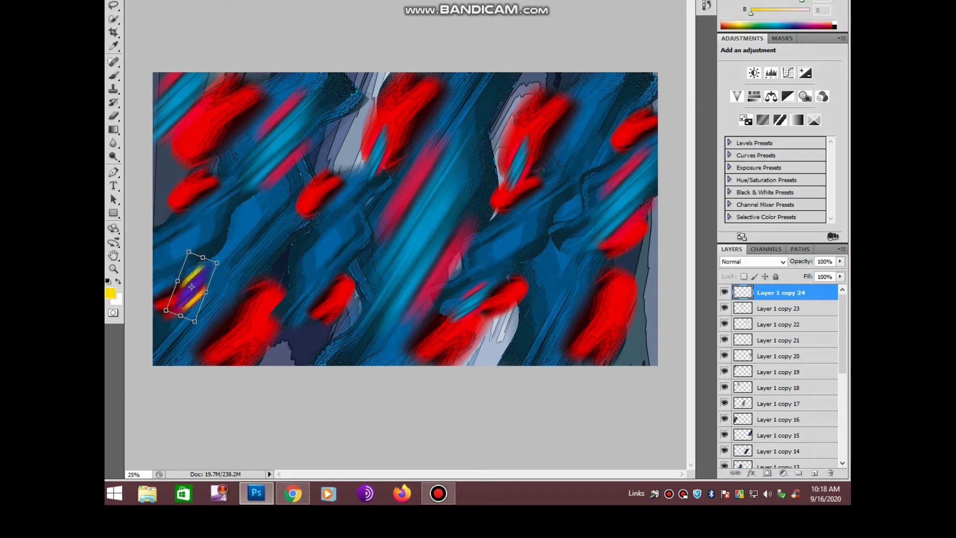
key("Return")
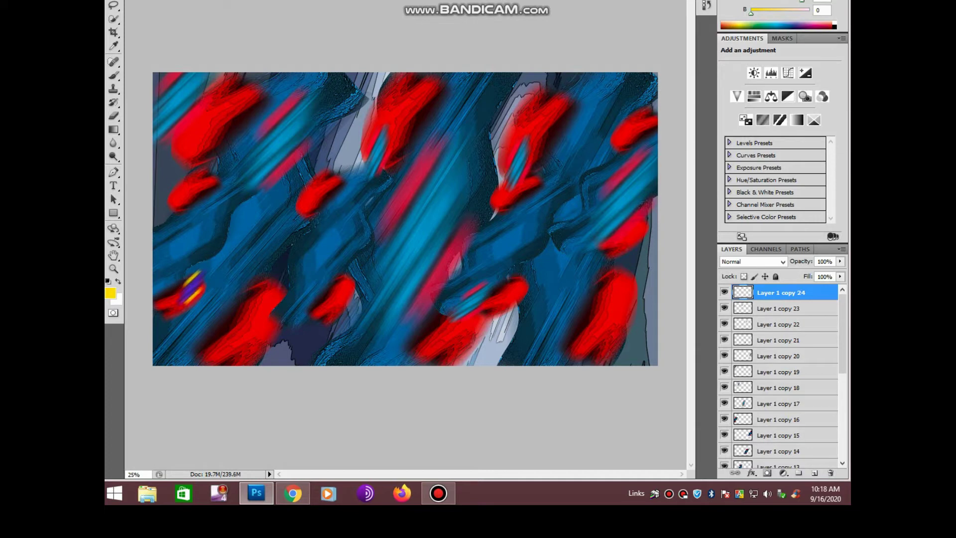
- Reposition the yellow-purple streak copies and rotate and enlarge the top one
mouse_move(192, 292)
left_mouse_down()
mouse_move(215, 247)
mouse_move(365, 197)
mouse_move(366, 245)
mouse_move(543, 249)
mouse_move(552, 237)
left_mouse_up()
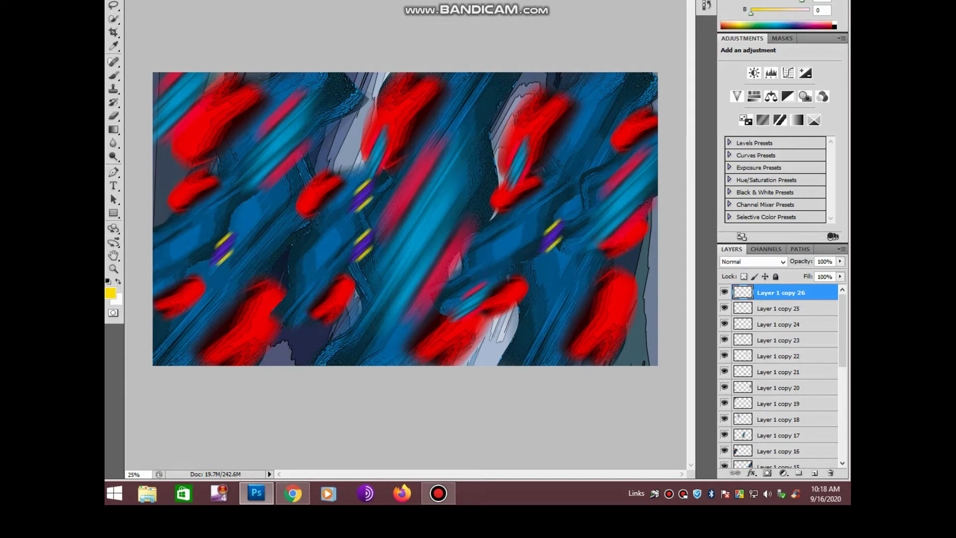
left_click_drag(488, 269, 463, 256)
mouse_move(553, 239)
left_mouse_down()
mouse_move(569, 264)
mouse_move(530, 344)
mouse_move(517, 288)
mouse_move(445, 189)
mouse_move(463, 112)
mouse_move(356, 100)
mouse_move(346, 87)
mouse_move(423, 125)
mouse_move(393, 219)
mouse_move(420, 218)
mouse_move(410, 217)
left_mouse_up()
key("ctrl+t")
key("Return")
- Narrow the large streak and cross a duplicate over it, shifting the pair slightly up-right
key("ctrl+t")
left_click_drag(416, 291, 428, 284)
key("Return")
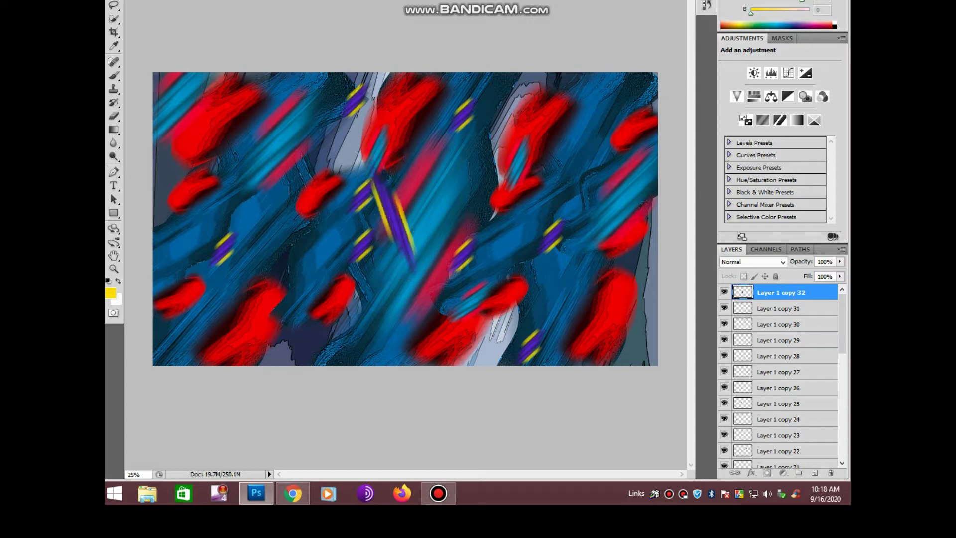
mouse_move(394, 224)
left_mouse_down("alt")
mouse_move(466, 229)
mouse_move(448, 224)
left_mouse_up("alt")
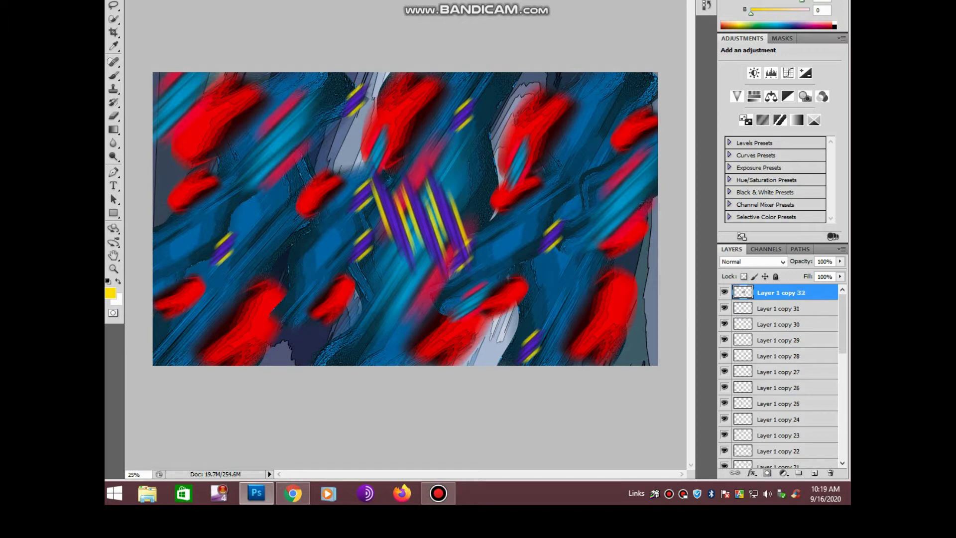
left_click_drag(448, 224, 443, 239)
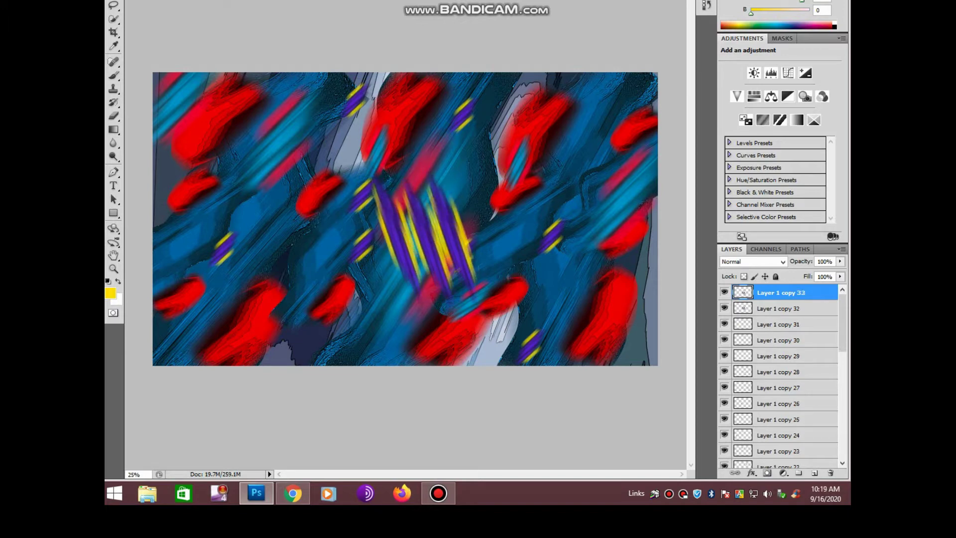
key("ctrl+t")
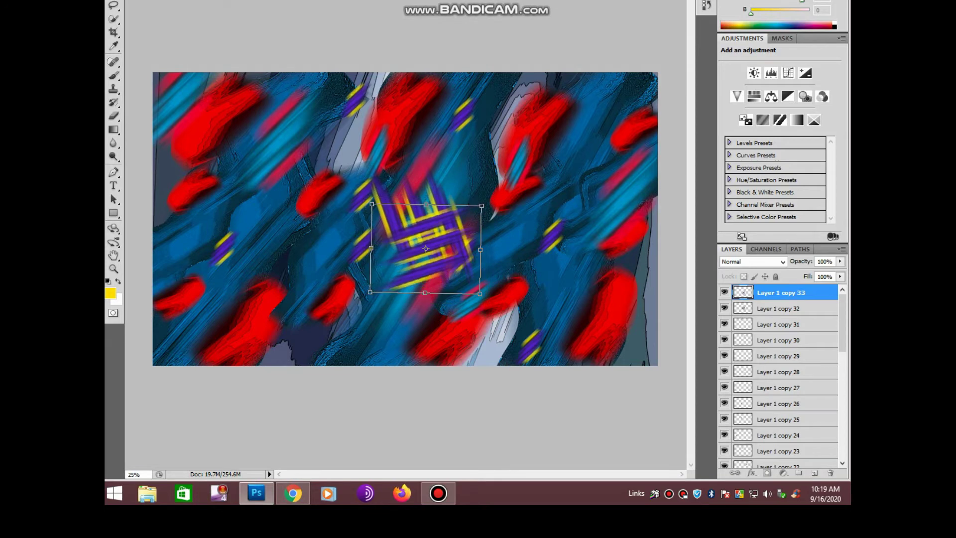
left_click_drag(426, 248, 462, 231)
key("Return")
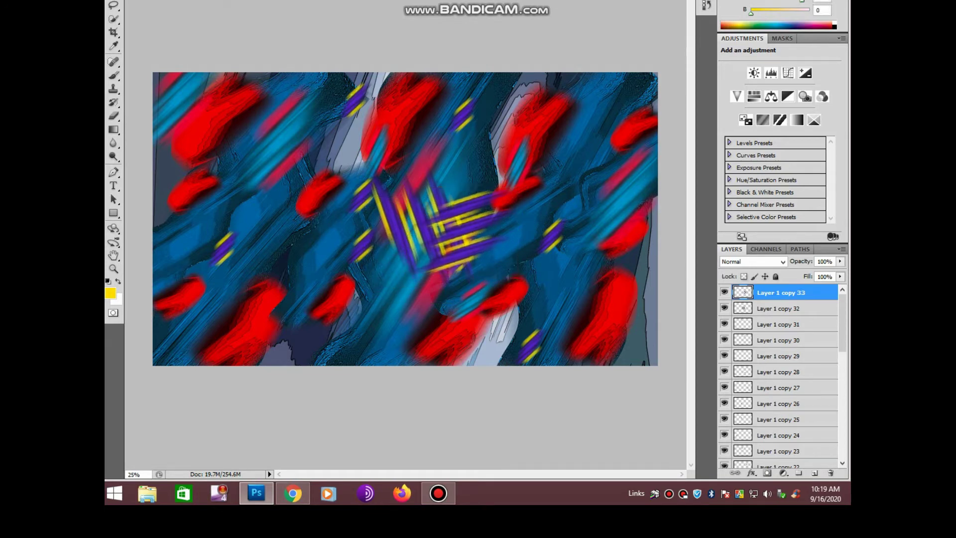
- Move the woven yellow-purple patch to the lower right, then hide its layer
left_click_drag(433, 227, 528, 279)
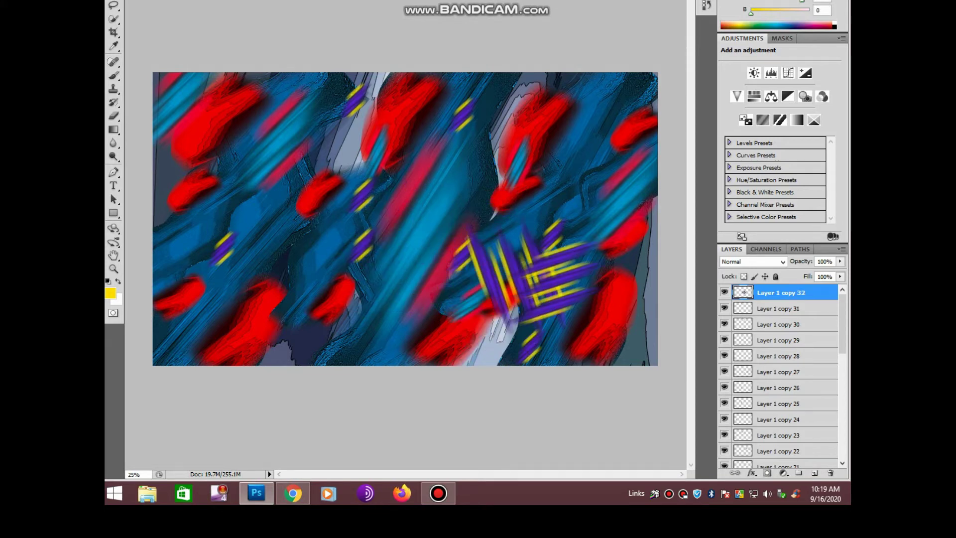
key("ctrl+t")
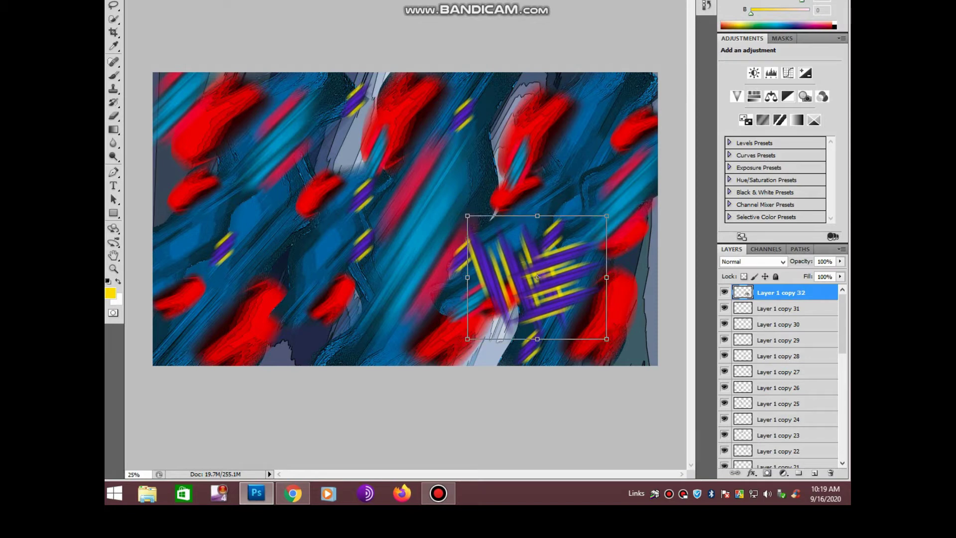
key("Return")
left_click_drag(537, 277, 575, 262)
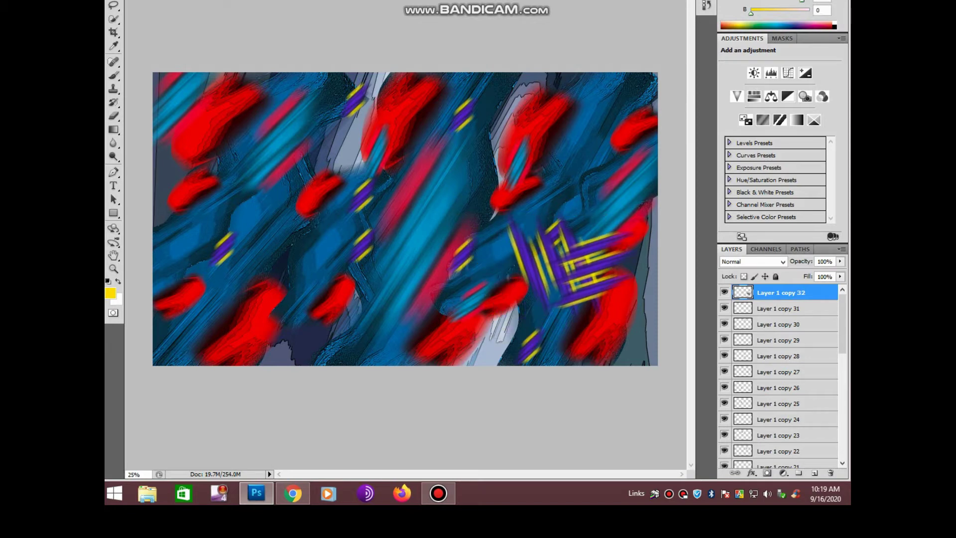
left_click(725, 293)
- Duplicate a streak layer as Layer 1 copy 33, nudge it right and move it down the stack
left_click(777, 308)
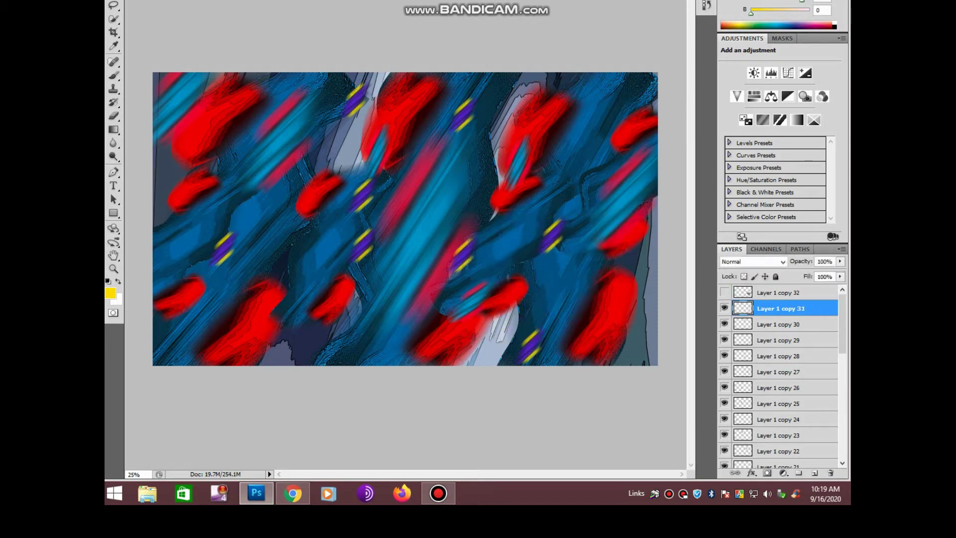
key("alt+bracketleft")
key("alt+bracketleft")
key("alt+bracketleft")
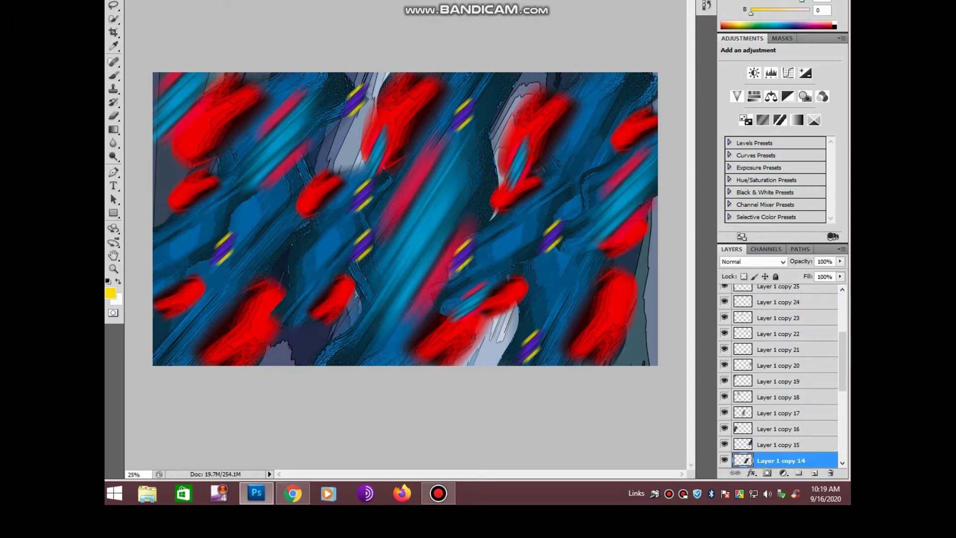
key("ctrl+j")
key("ctrl+bracketright")
key("ctrl+bracketright")
key("ctrl+bracketright")
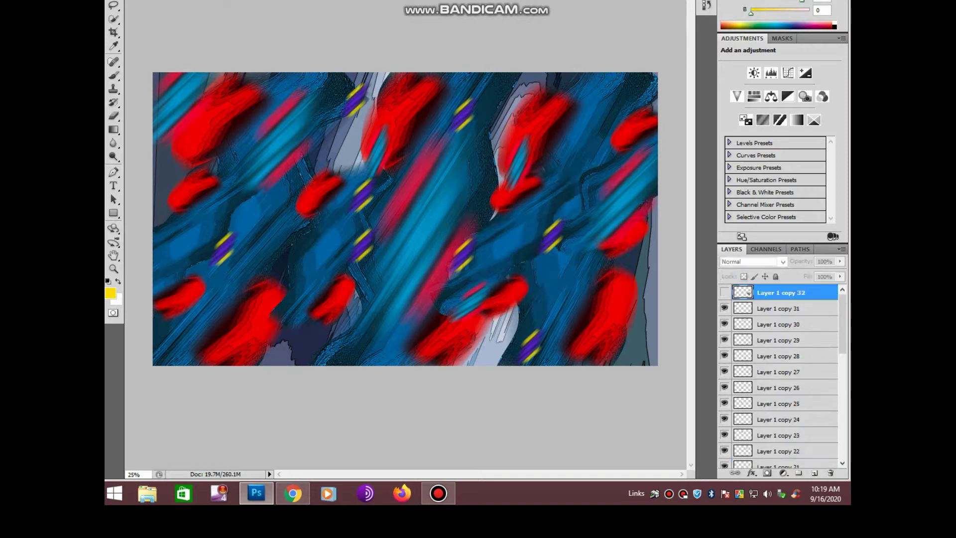
key("shift+Right")
key("shift+Right")
key("shift+Right")
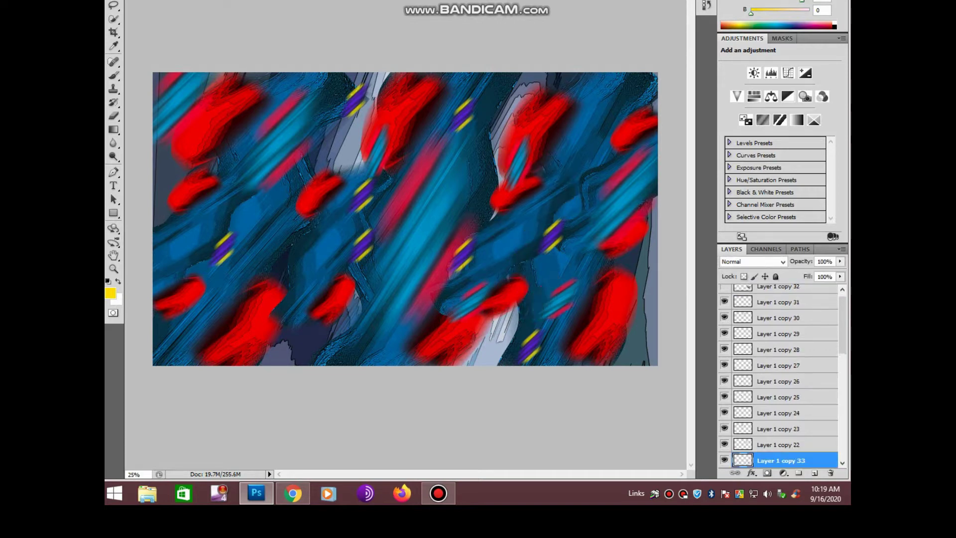
key("ctrl+bracketleft")
key("ctrl+bracketleft")
key("ctrl+bracketleft")
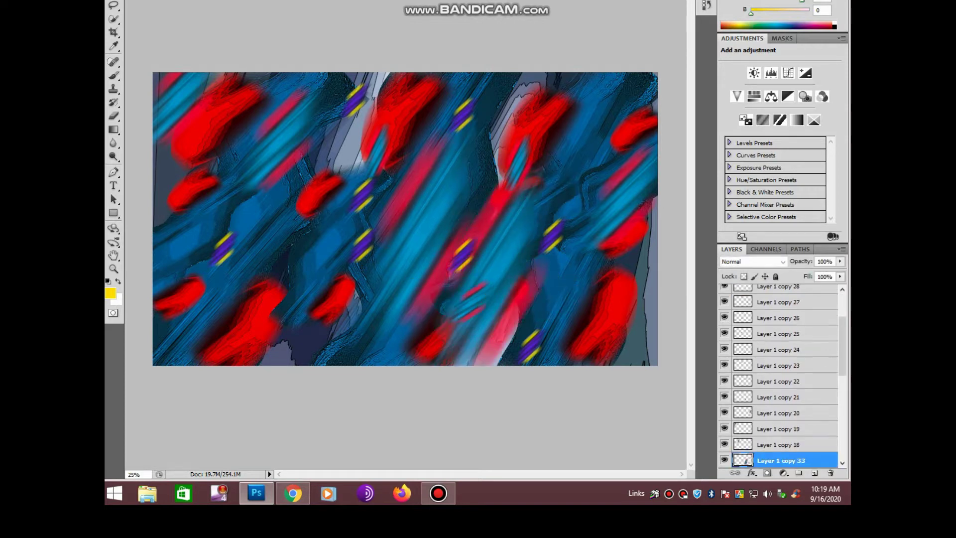
key("ctrl+bracketleft")
key("ctrl+bracketleft")
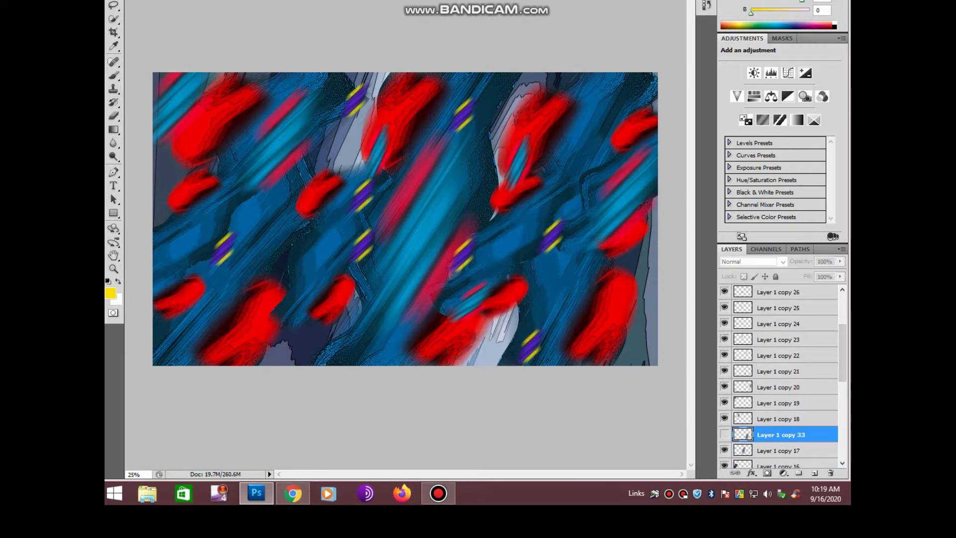
- Merge Layer 1 copies 18–30 into Layer 1 copy 31
key("alt+bracketright")
scroll(779, 374, "up", 3)
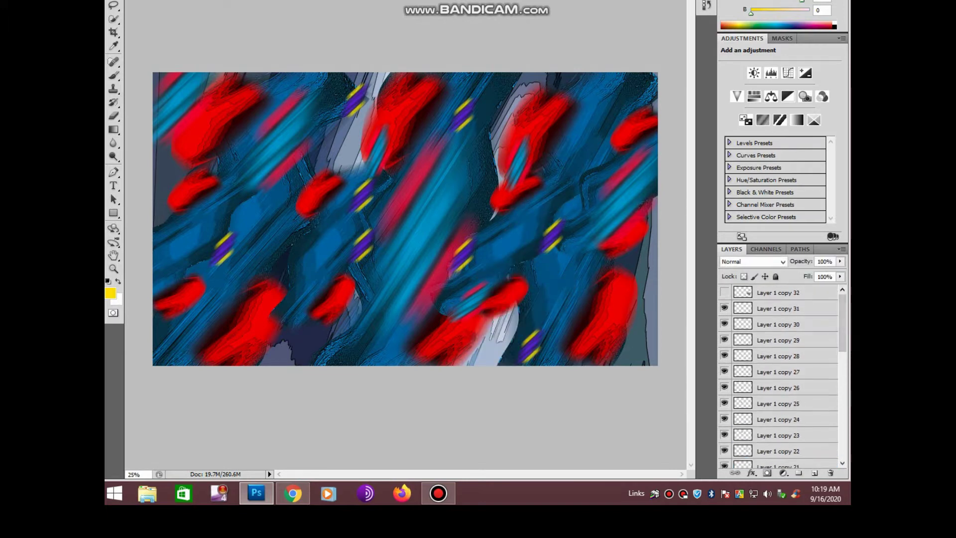
left_click(779, 309, "shift")
right_click(780, 308)
left_click(767, 267)
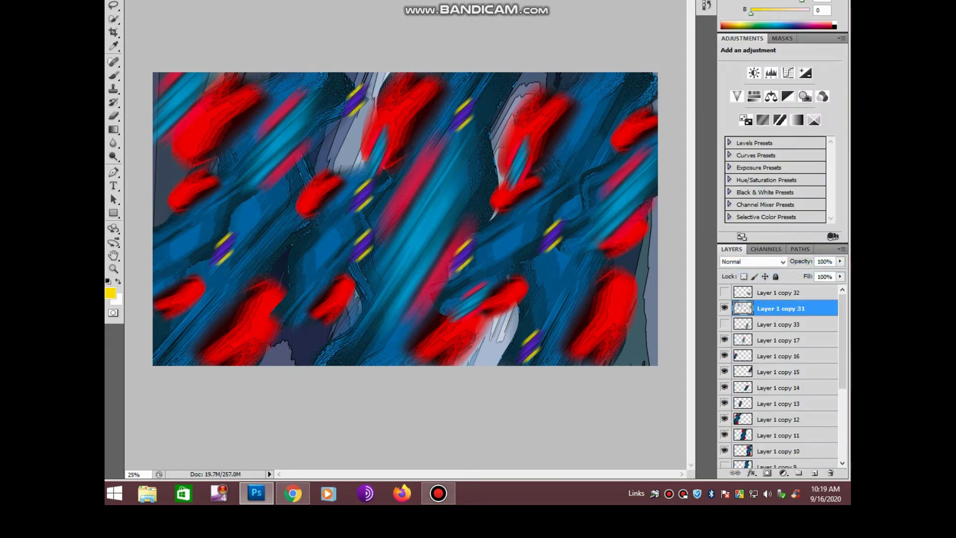
- Move hidden Layer 1 copies 9, 8 and 6 below copy 4 in the layer stack
scroll(779, 373, "down", 5)
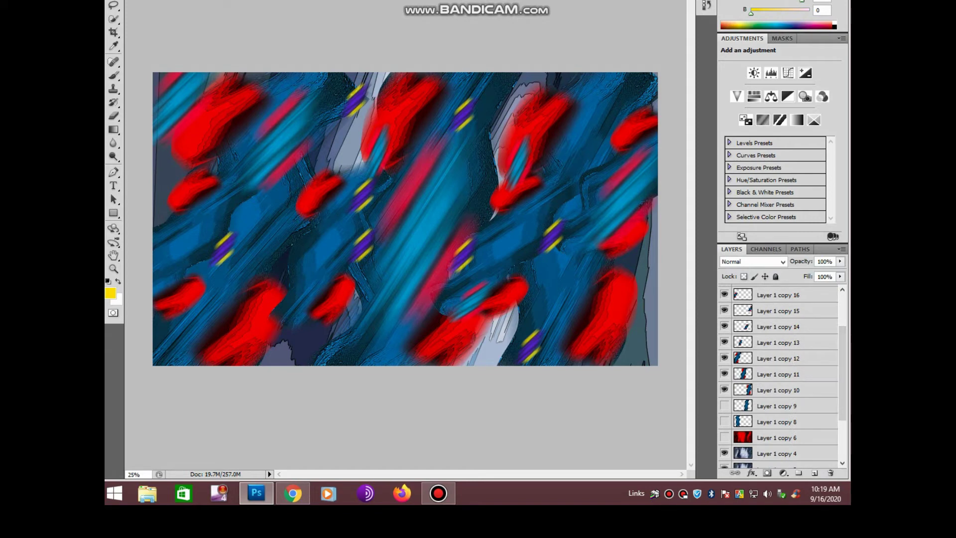
scroll(779, 377, "down", 2)
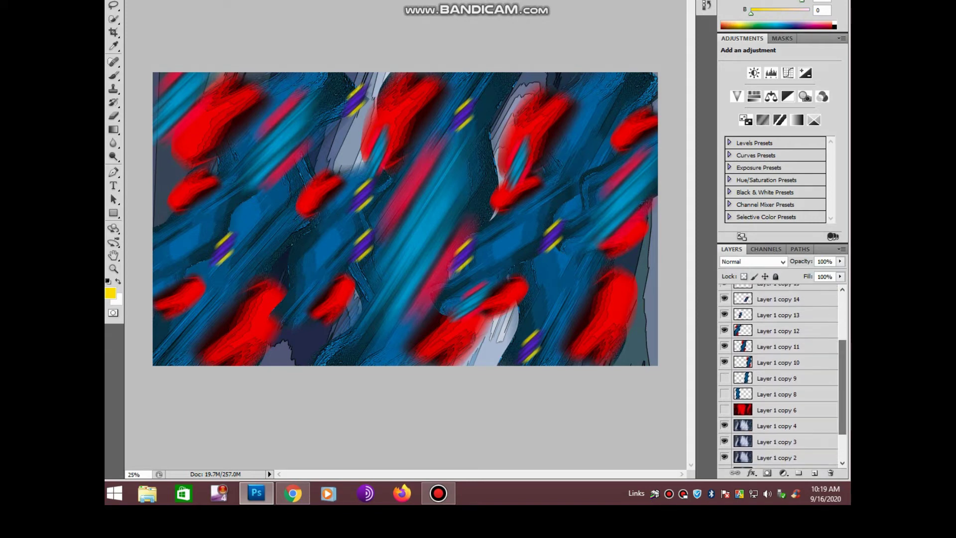
right_click(778, 426)
key("Escape")
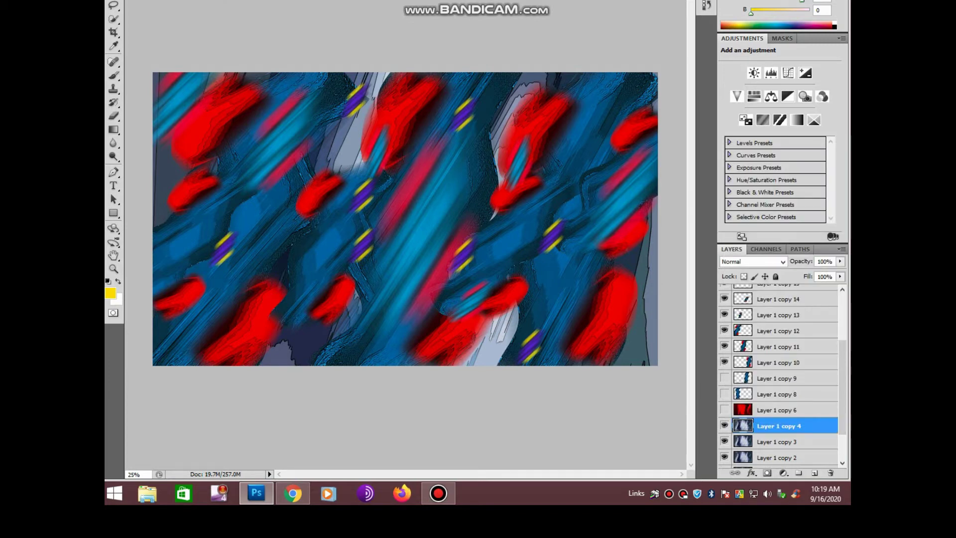
key("alt+bracketright")
key("alt+bracketright")
key("alt+bracketright")
key("shift+alt+bracketleft")
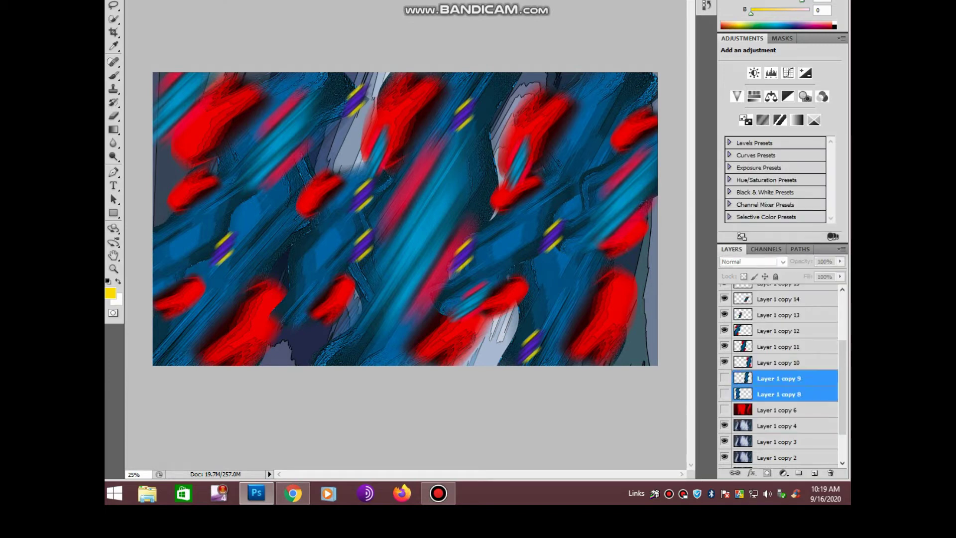
key("ctrl+bracketleft")
key("ctrl+bracketleft")
key("alt+bracketright")
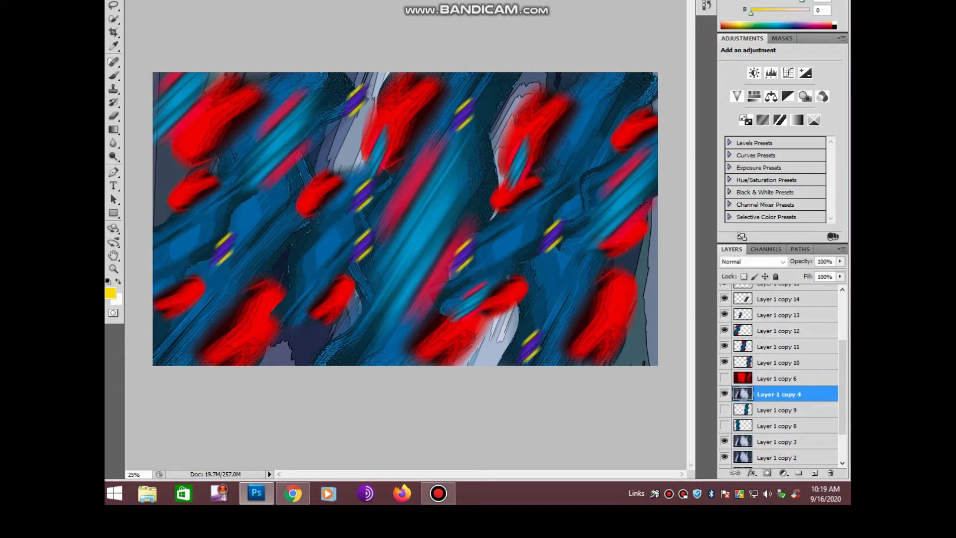
key("alt+bracketright")
key("ctrl+bracketleft")
key("ctrl+bracketleft")
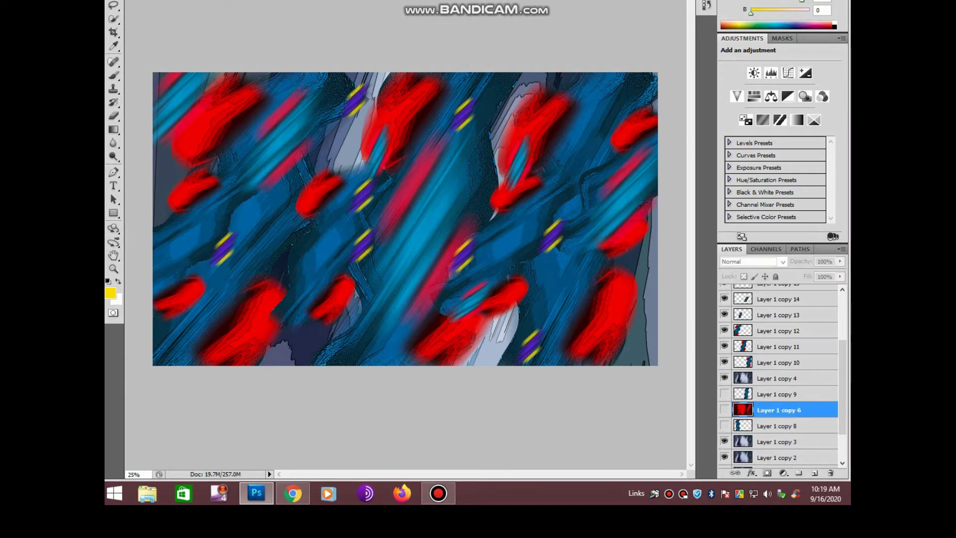
key("alt+bracketright")
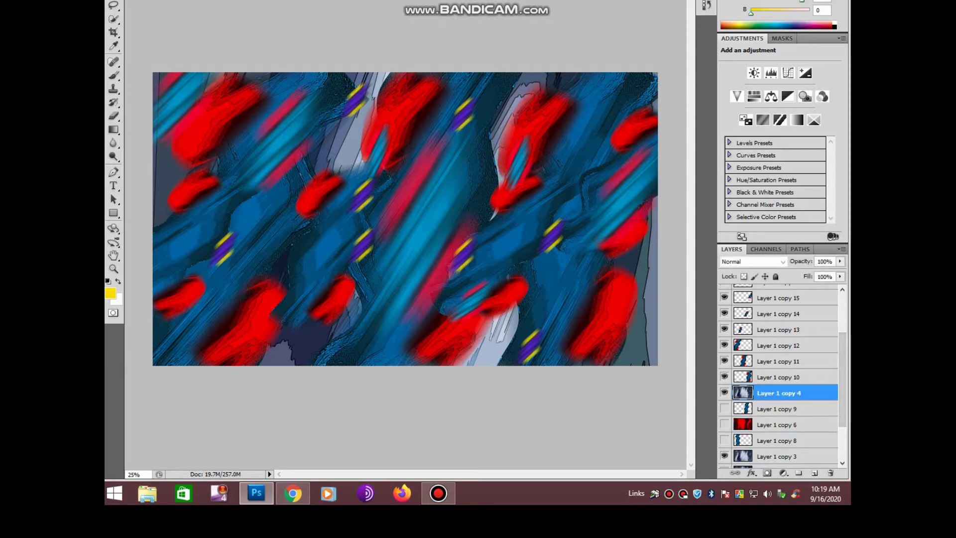
- Merge Layer 1 copies 10–17 into a single layer
scroll(779, 376, "up", 3)
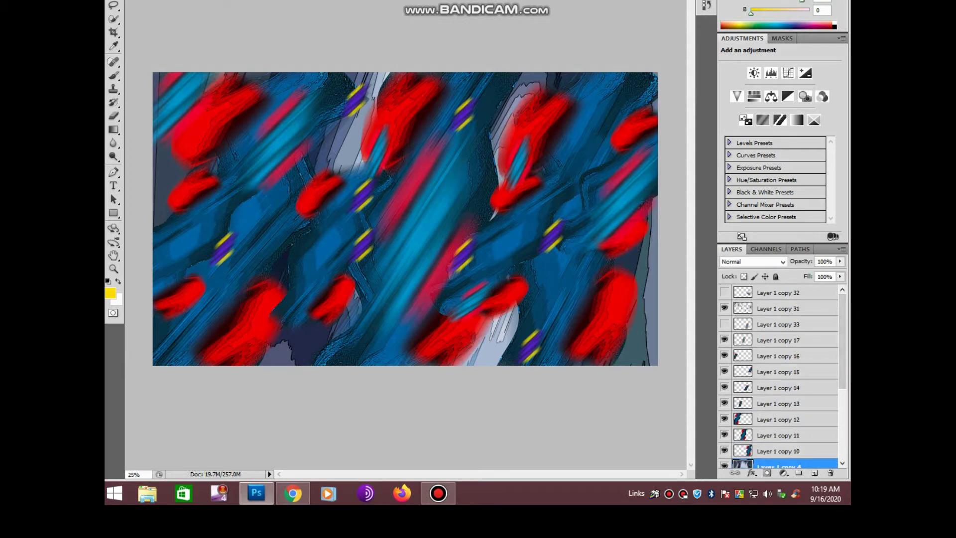
left_click(781, 340, "shift")
right_click(779, 338)
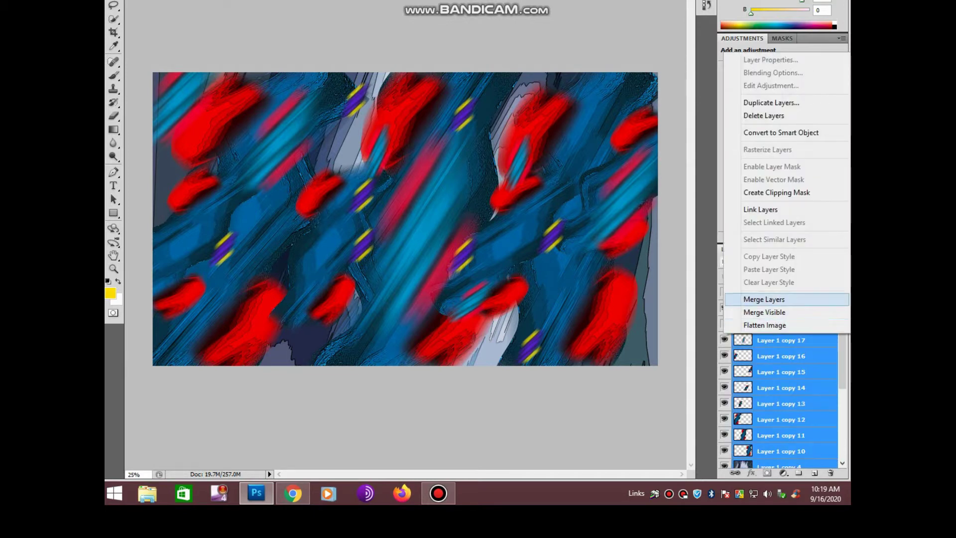
left_click(761, 299)
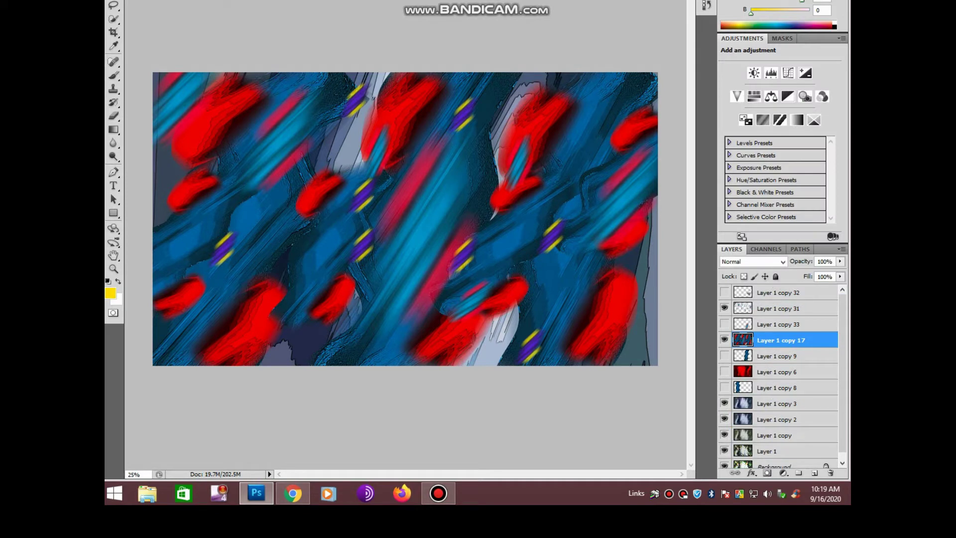
- Add contrast with Curves by raising the upper point and lowering the darker tones
key("ctrl+m")
left_click_drag(699, 245, 699, 234)
left_click_drag(666, 273, 664, 277)
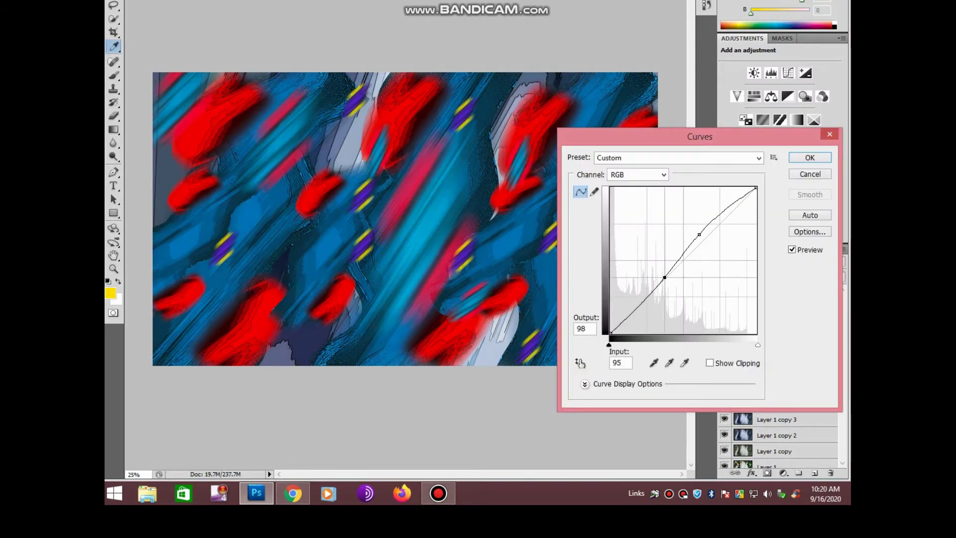
key("Return")
- Push the midtones toward red in Color Balance, setting Cyan–Red to +50
key("ctrl+b")
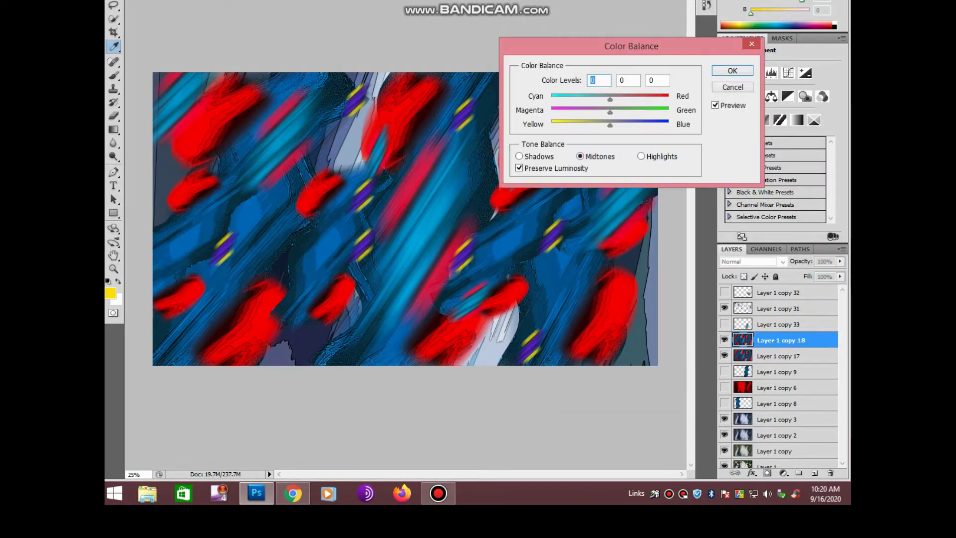
left_click_drag(610, 100, 639, 99)
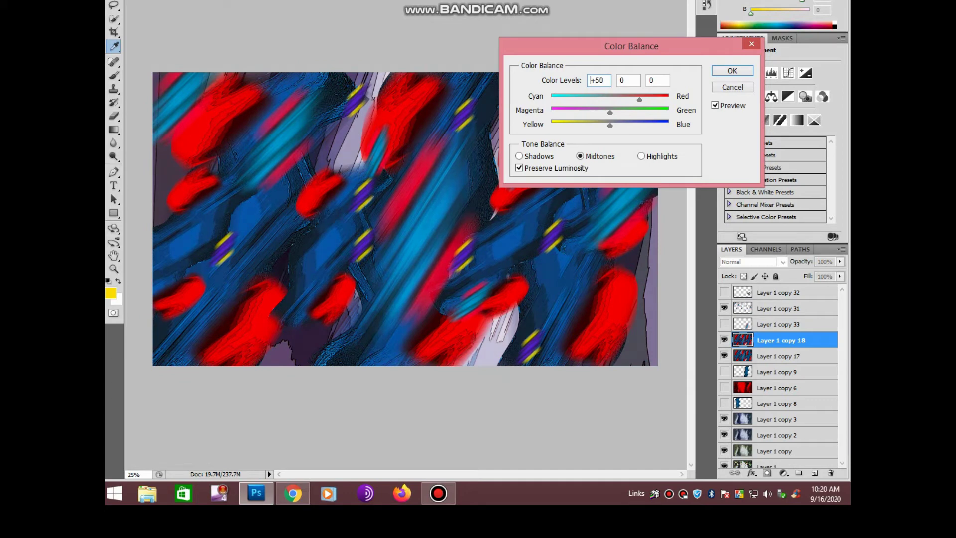
key("Return")
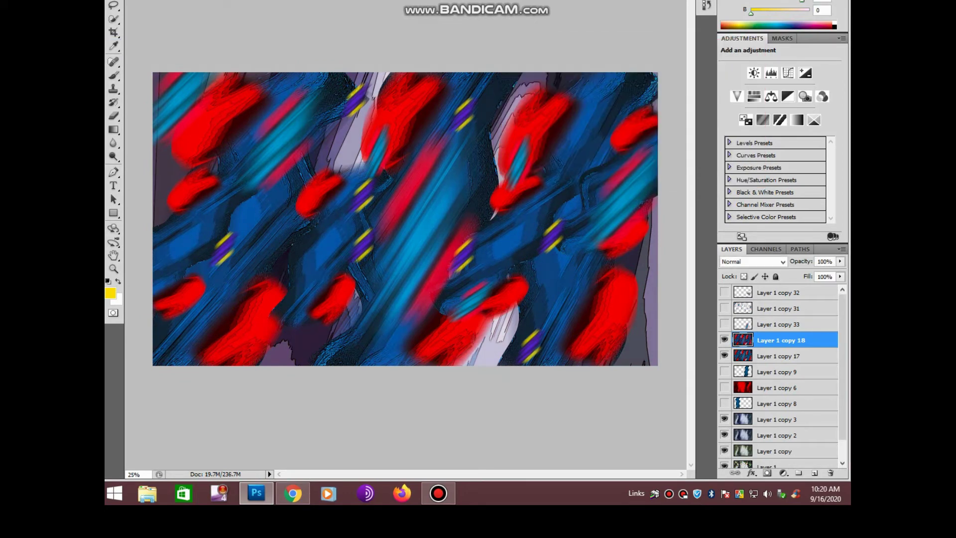
- Make Layer 1 copy 31 visible again and set its opacity to 54%
left_click(724, 308)
left_click(725, 308)
left_click(779, 308)
left_click(840, 261)
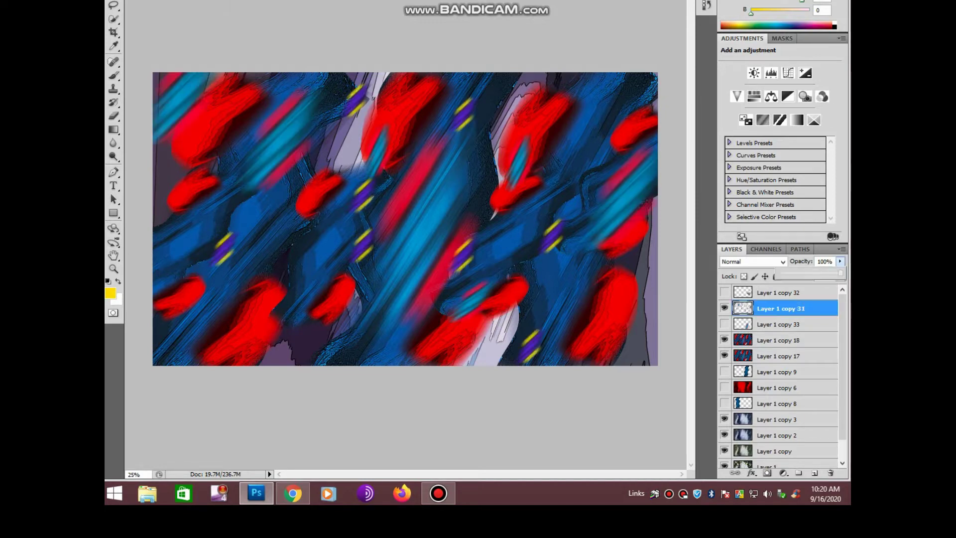
left_click_drag(840, 273, 812, 272)
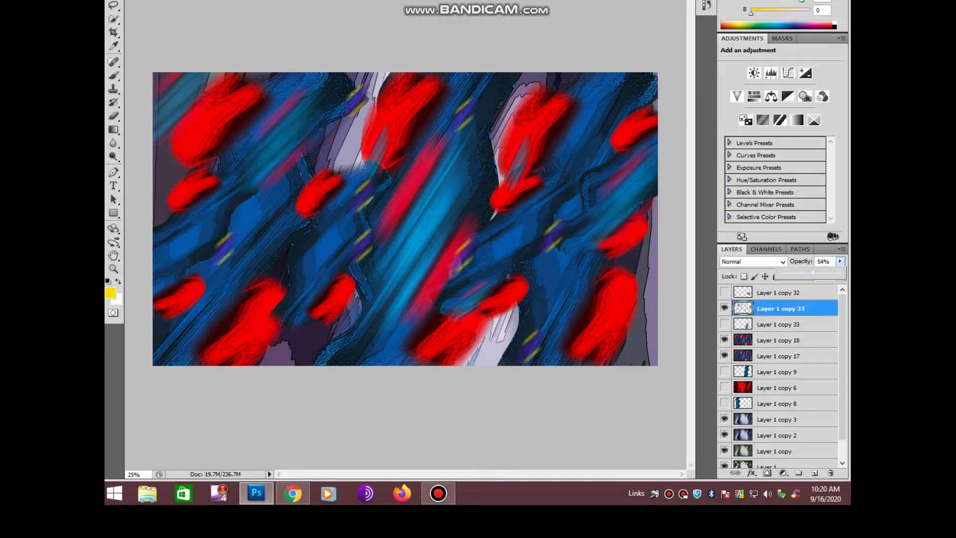
key("Return")
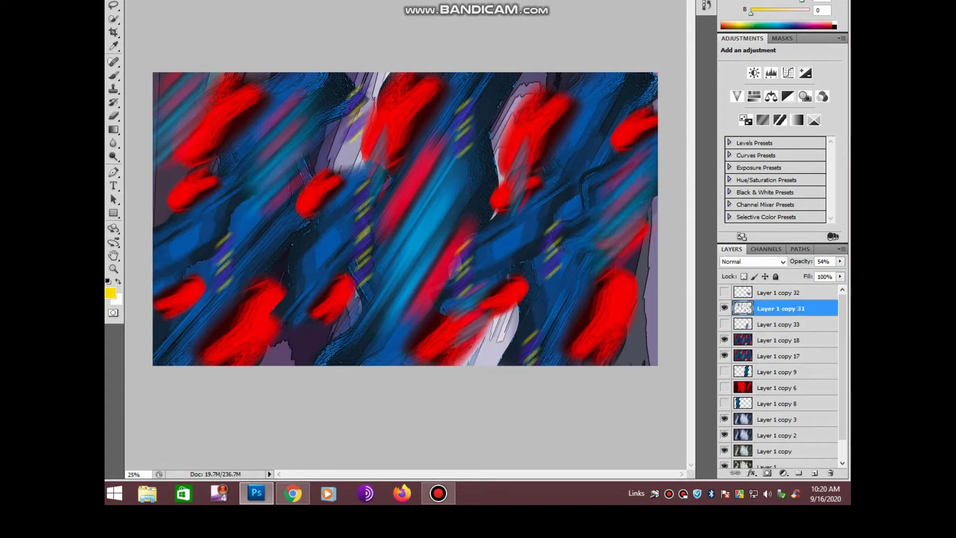
- Duplicate the streak piece, shrink it, move it up-left, and extend the red tip
key("ctrl+j")
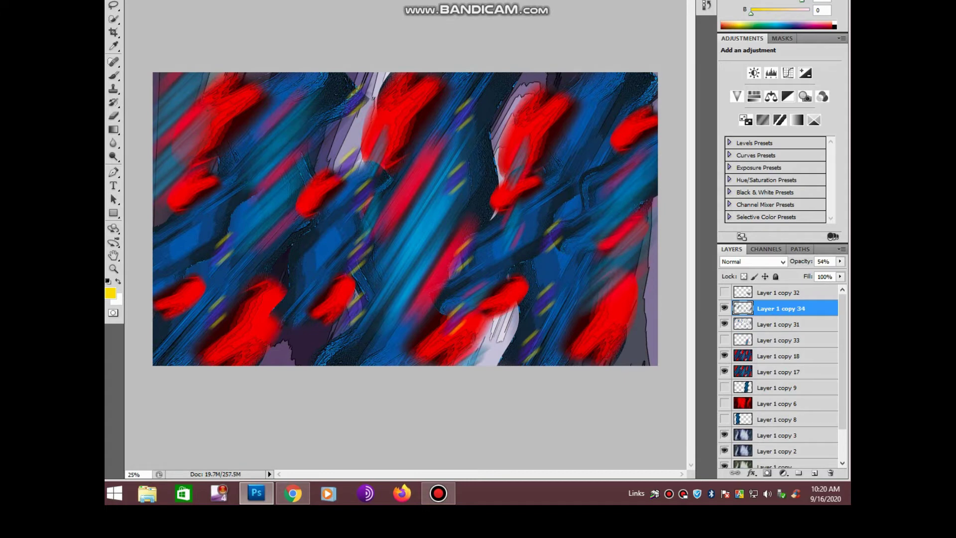
key("ctrl+t")
left_click_drag(687, 419, 630, 342)
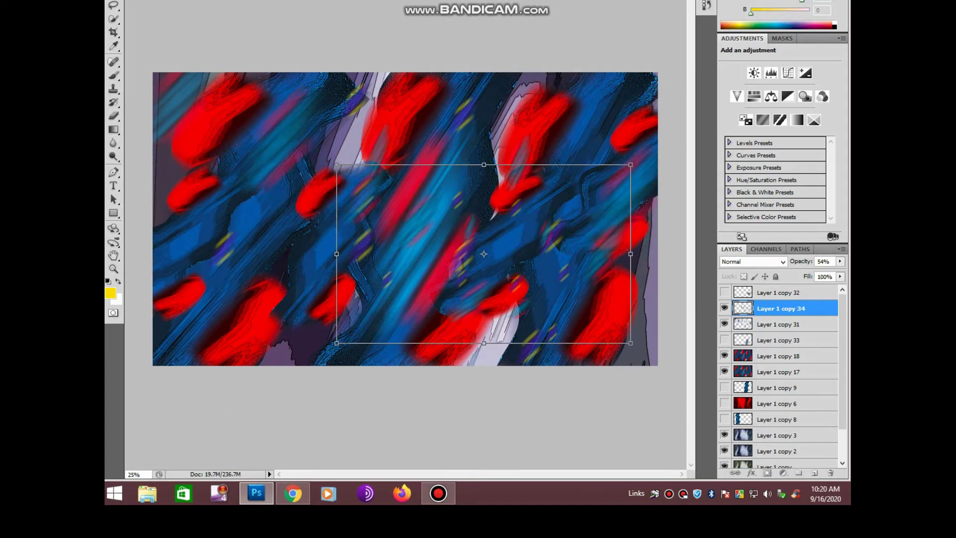
left_click_drag(483, 254, 369, 210)
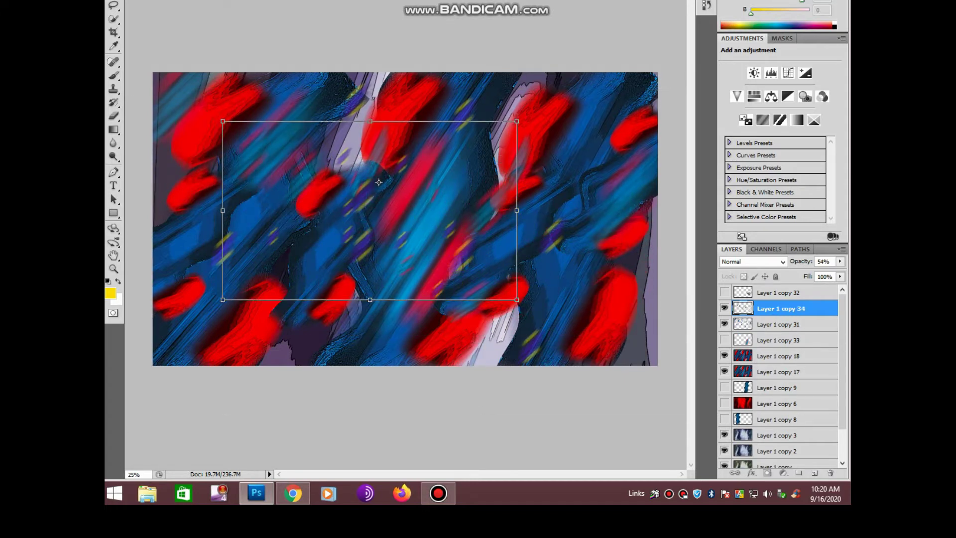
key("Return")
key("alt+t")
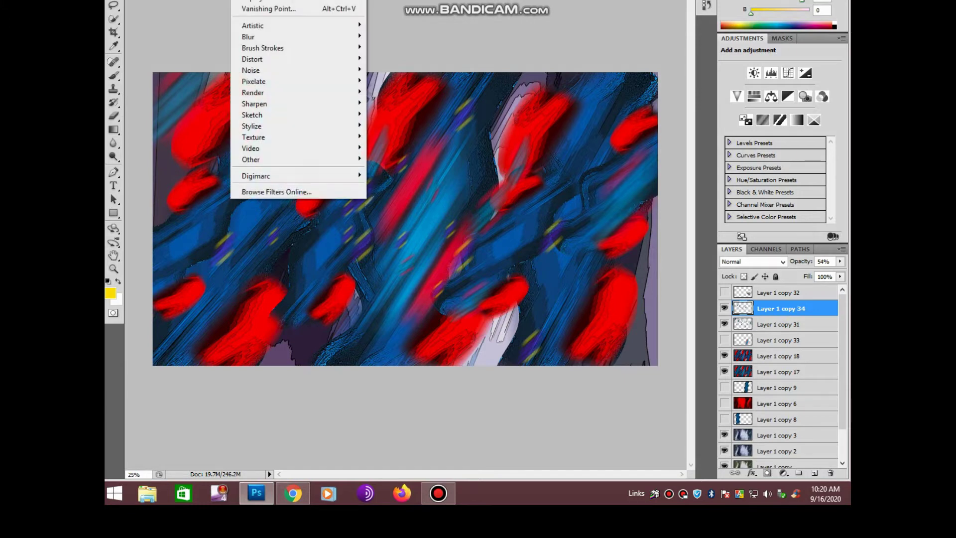
key("Escape")
left_click_drag(502, 200, 492, 219)
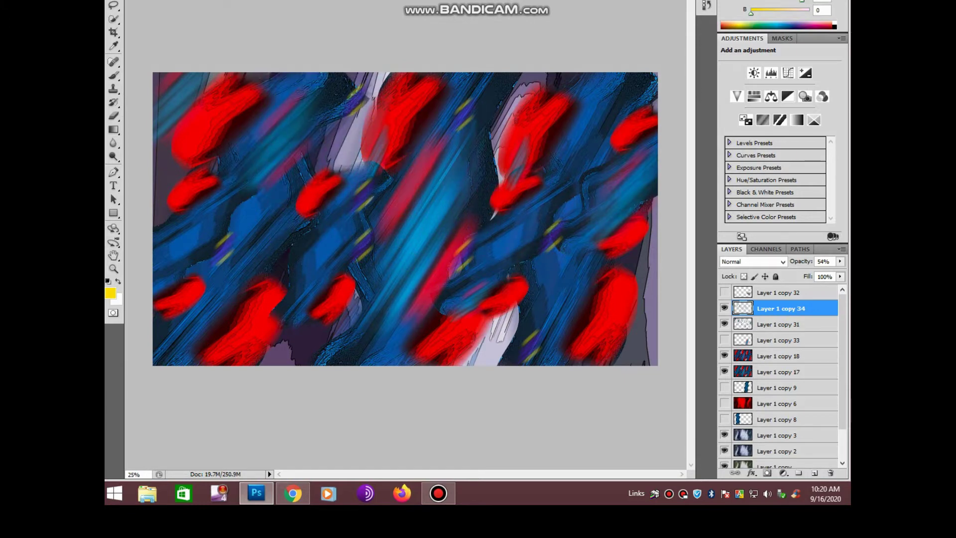
- Make two more copies of the piece and merge all visible layers into one Background
key("ctrl+j")
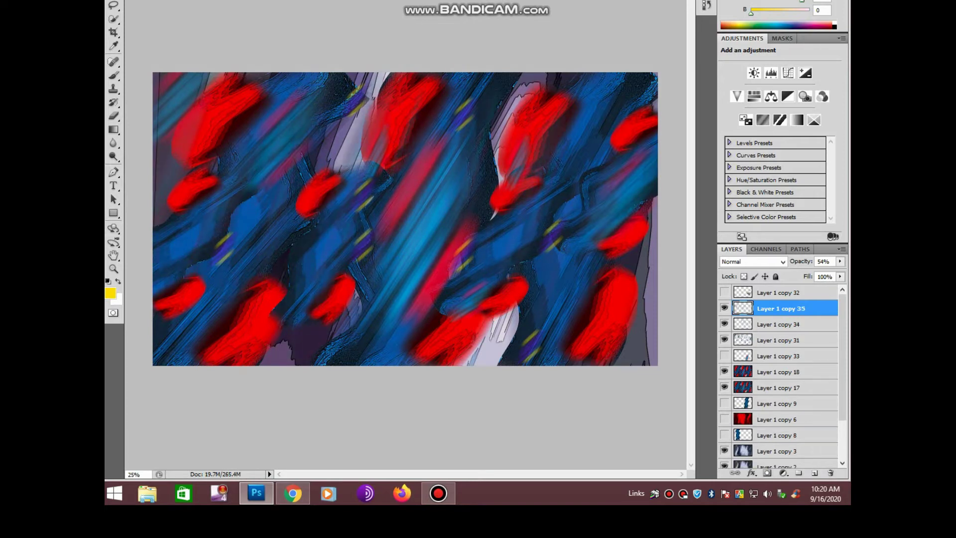
key("ctrl+j")
key("ctrl+j")
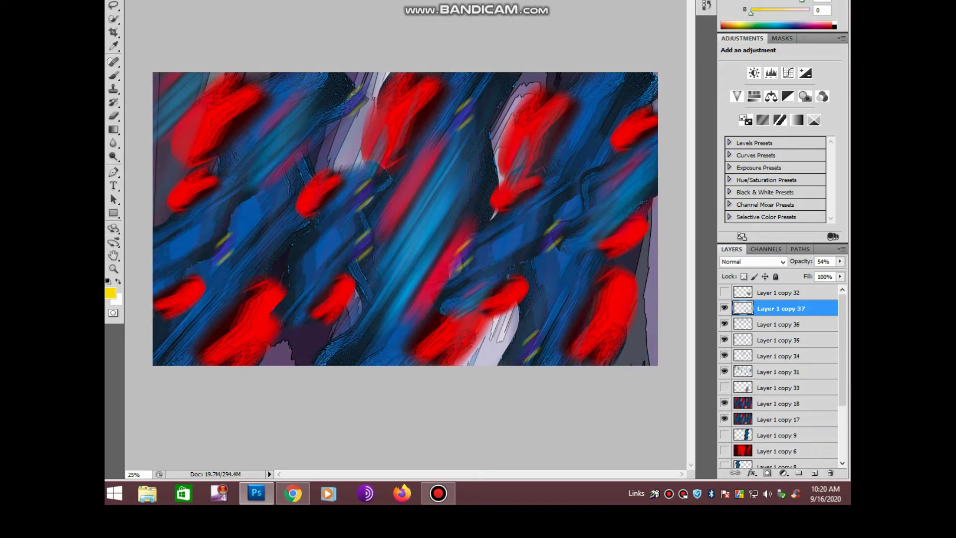
key("ctrl+shift+e")
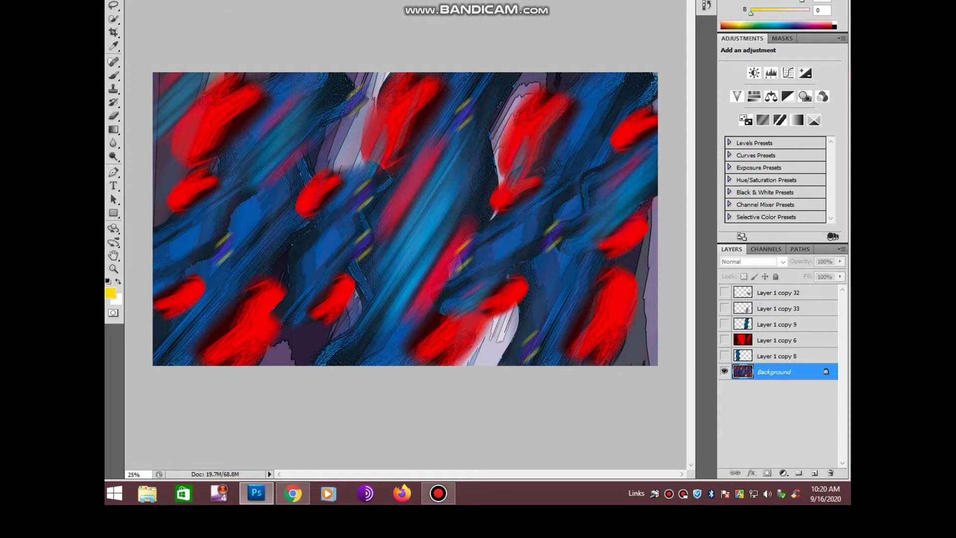
- Apply a Curves S-curve that raises the midtones and lowers the shadows
key("ctrl+m")
left_click(695, 248)
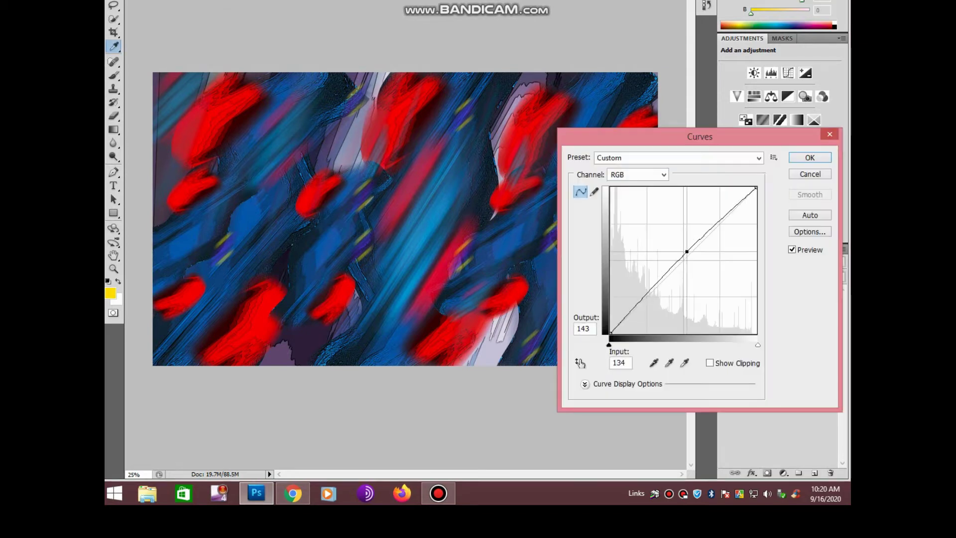
left_click_drag(695, 248, 695, 234)
left_click_drag(671, 264, 671, 267)
key("Return")
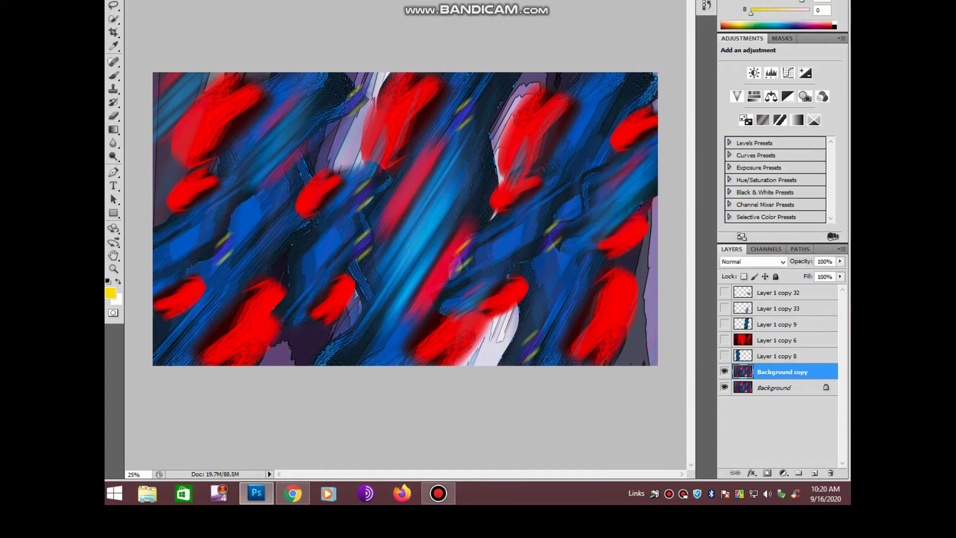
- Sharpen the Background copy with Unsharp Mask, then zoom in on the image
key("alt+t")
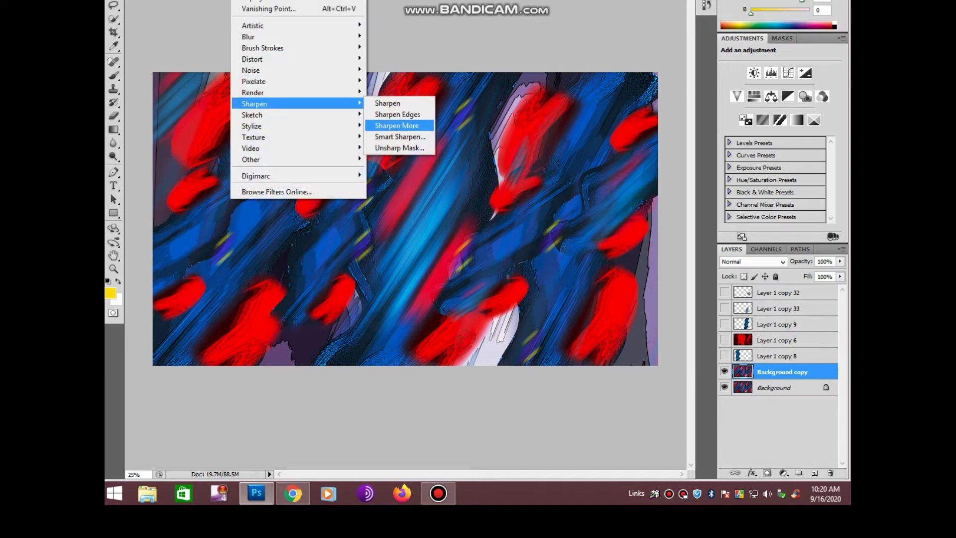
key("Return")
left_click_drag(481, 16, 595, 16)
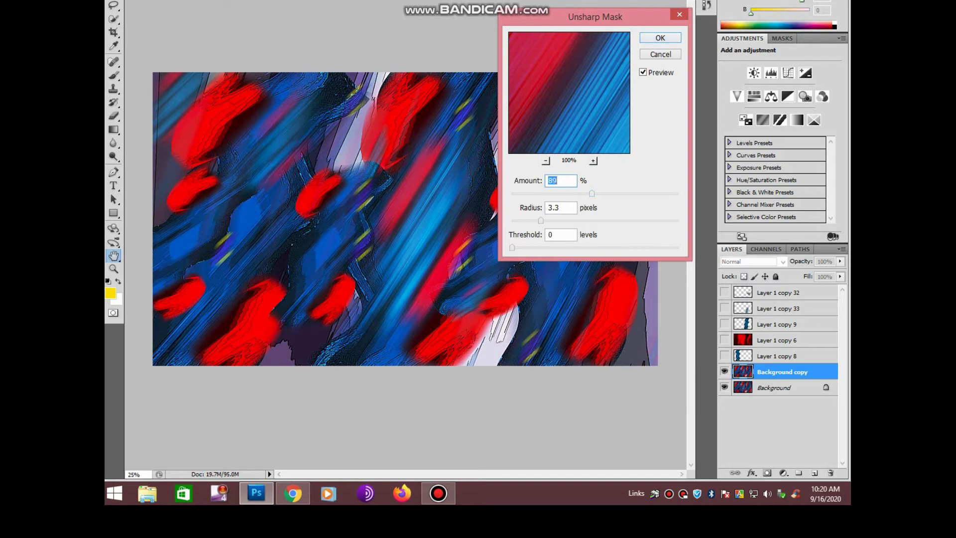
key("Return")
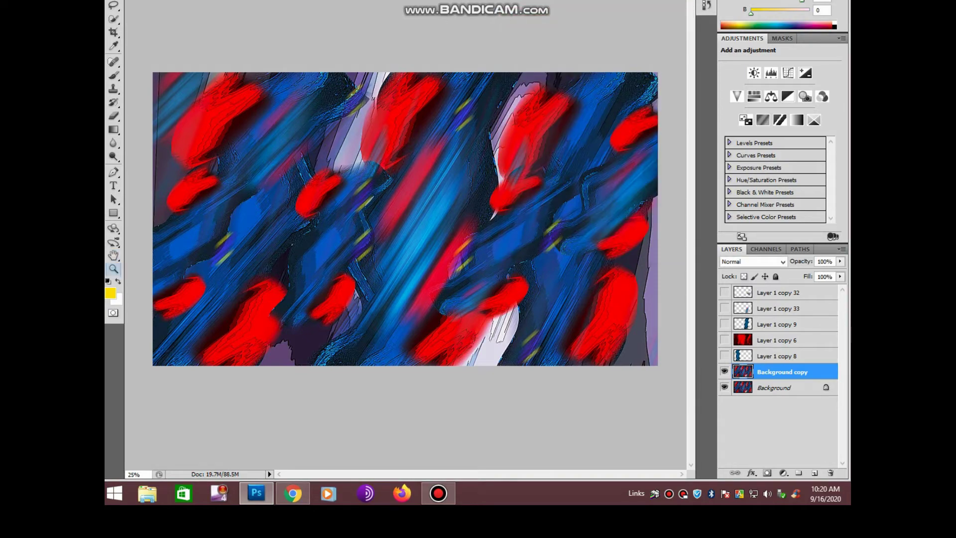
key("ctrl+plus")
- Lasso a freehand selection around a streak area and feather its edges
key("ctrl+minus")
key("ctrl+plus")
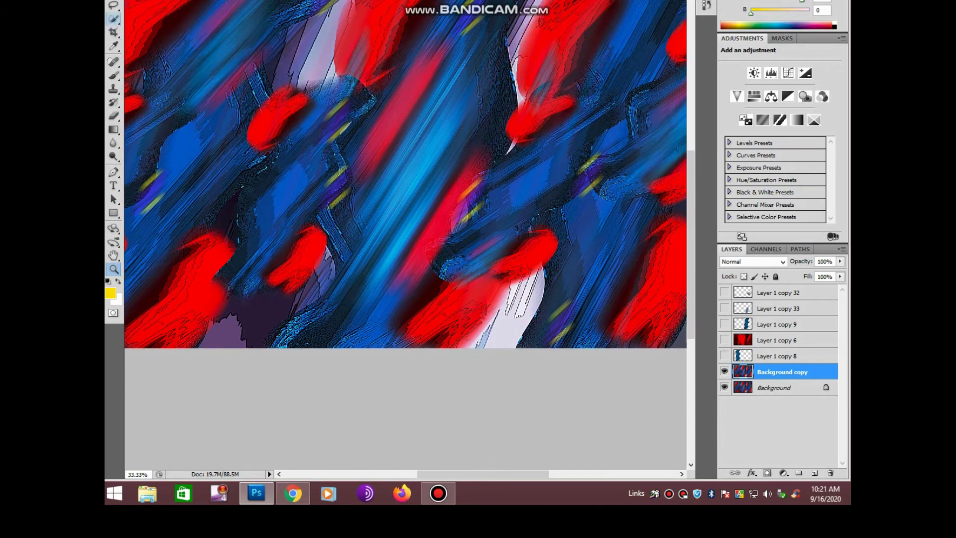
left_click(113, 5)
left_click(159, 5)
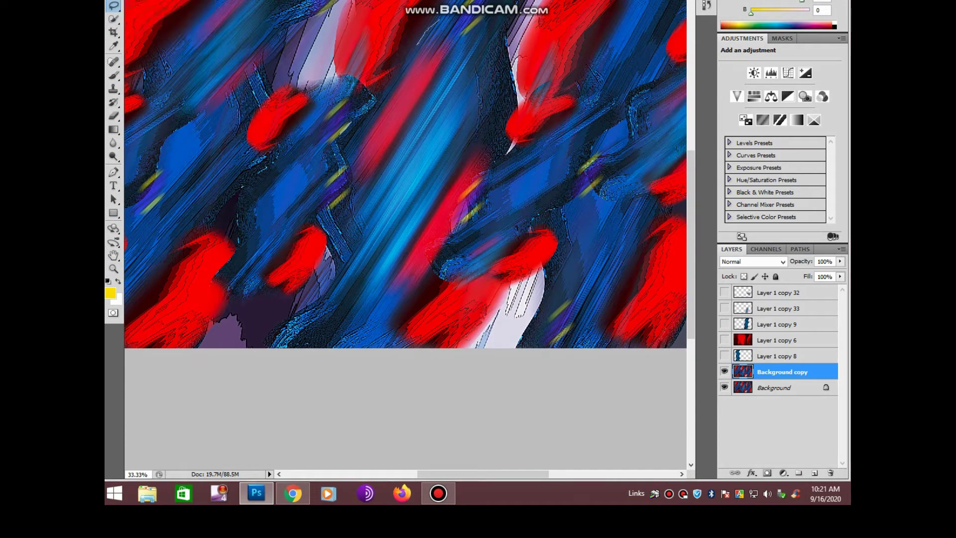
mouse_move(376, 109)
left_mouse_down()
mouse_move(336, 199)
mouse_move(389, 288)
mouse_move(483, 148)
mouse_move(406, 30)
left_mouse_up()
right_click(442, 78)
left_click(500, 127)
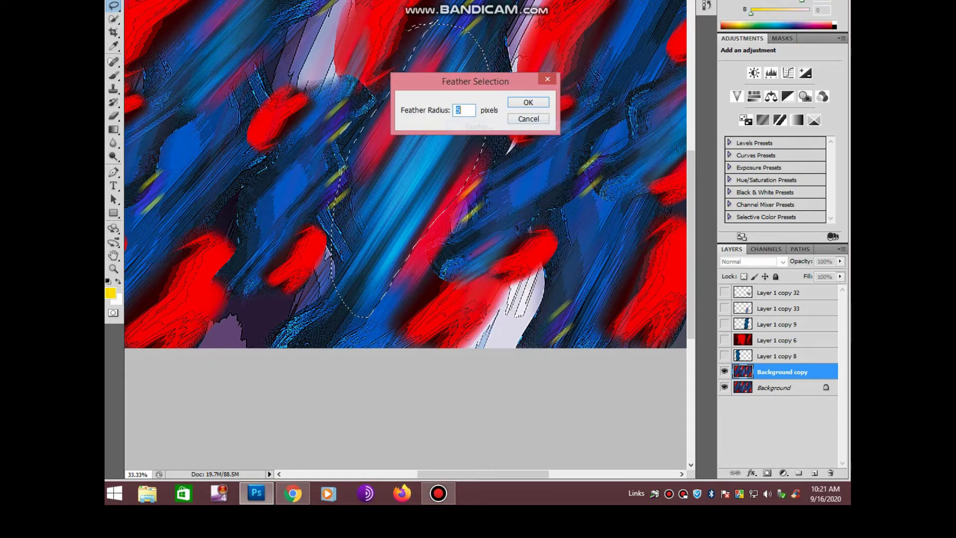
key("Return")
- Copy the feathered selection to a new layer, then rotate and reposition it
key("ctrl+j")
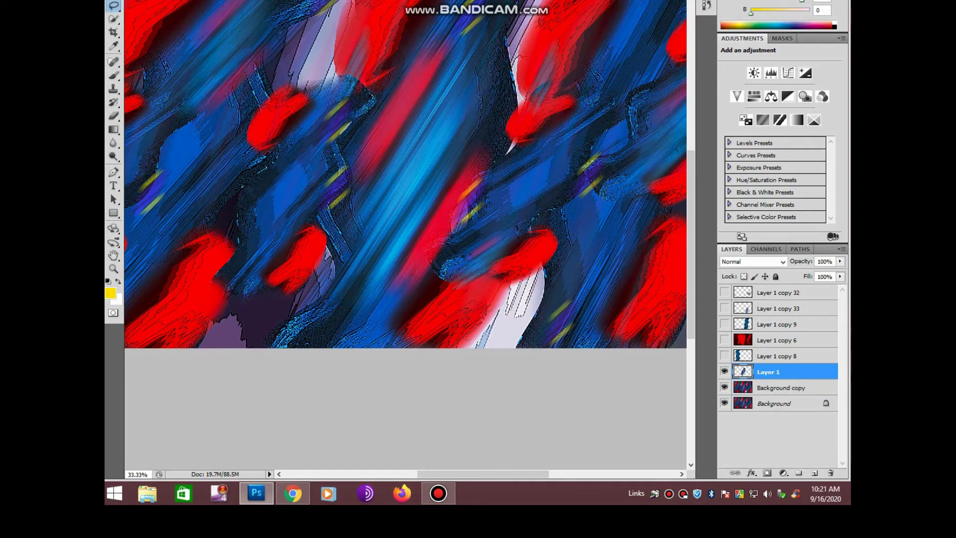
scroll(405, 229, "up", 3)
key("v")
scroll(406, 241, "up", 2)
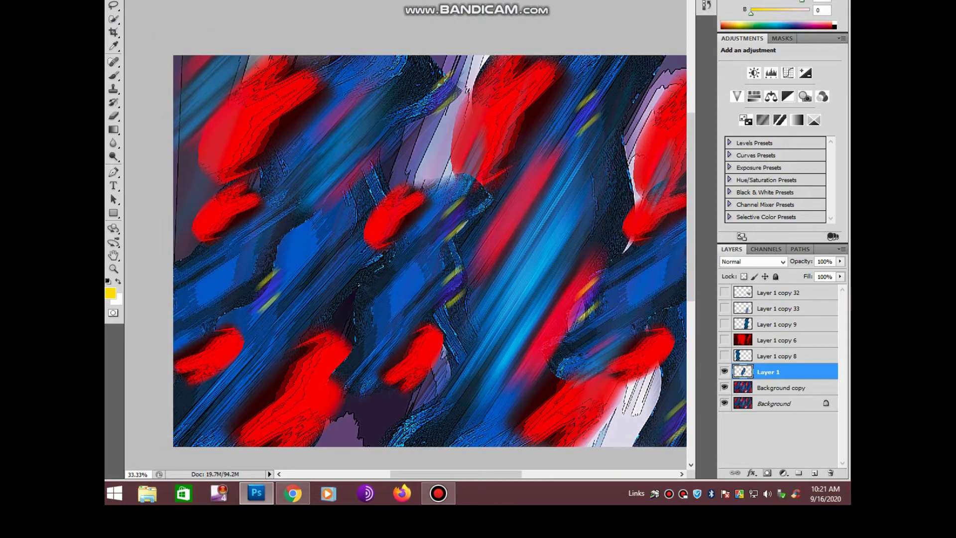
key("ctrl+t")
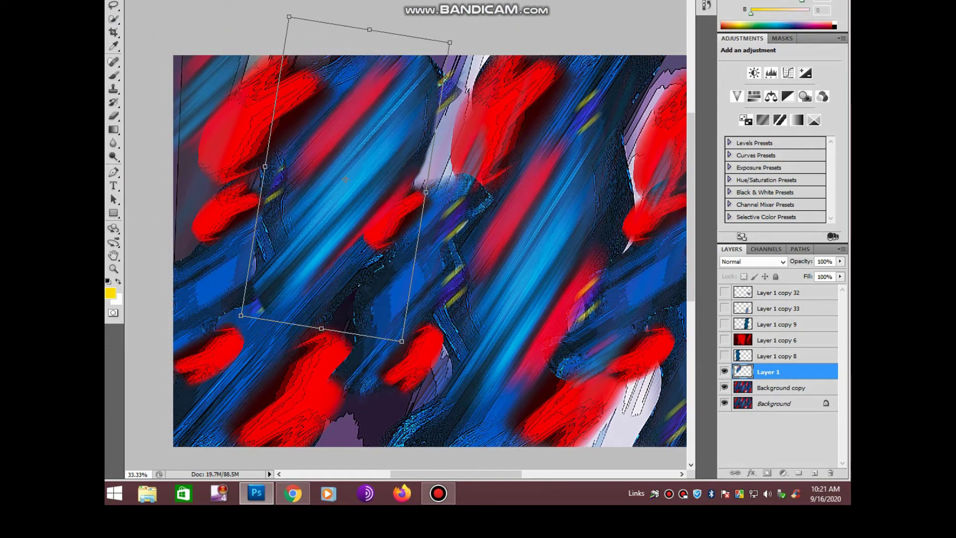
key("Return")
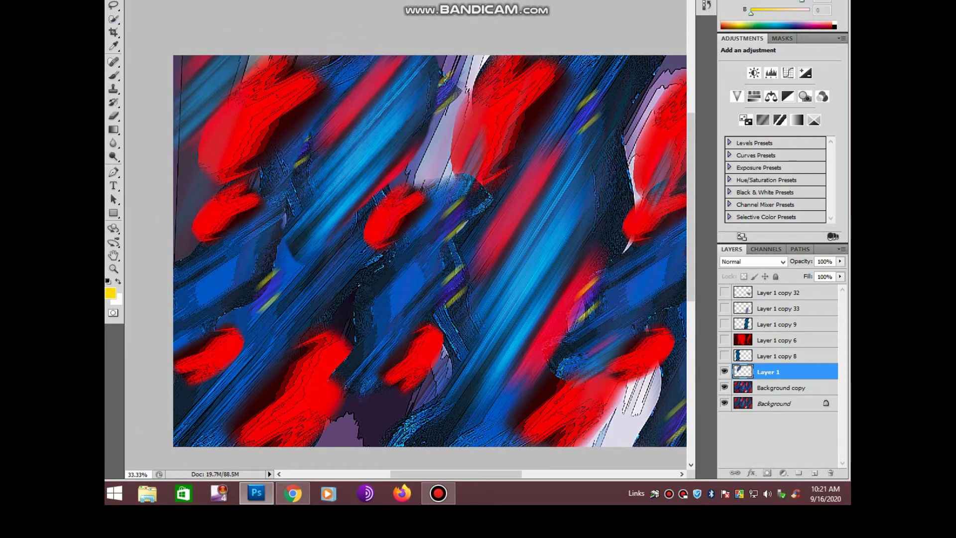
- Erase part of the copied piece with the standard Eraser
left_click(114, 116)
left_click(145, 114)
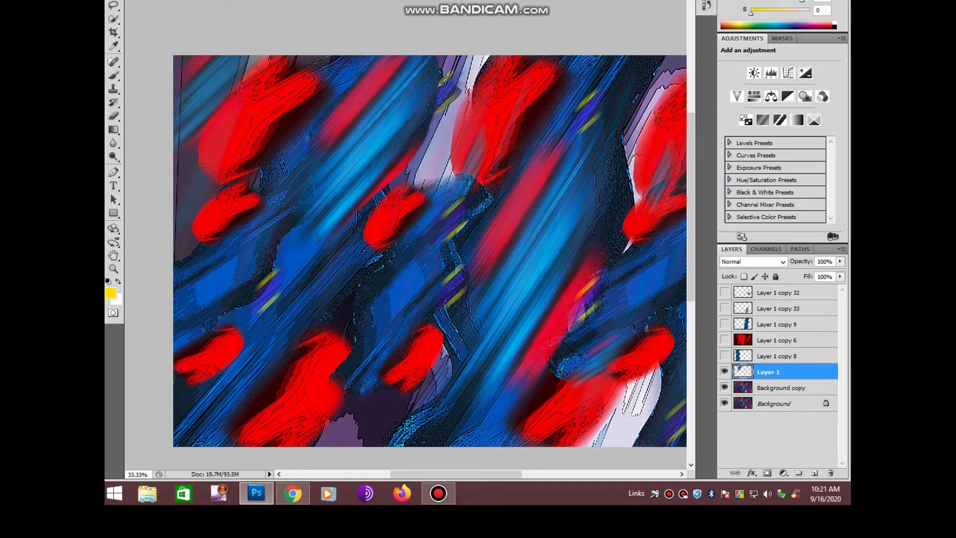
scroll(429, 249, "down", 2)
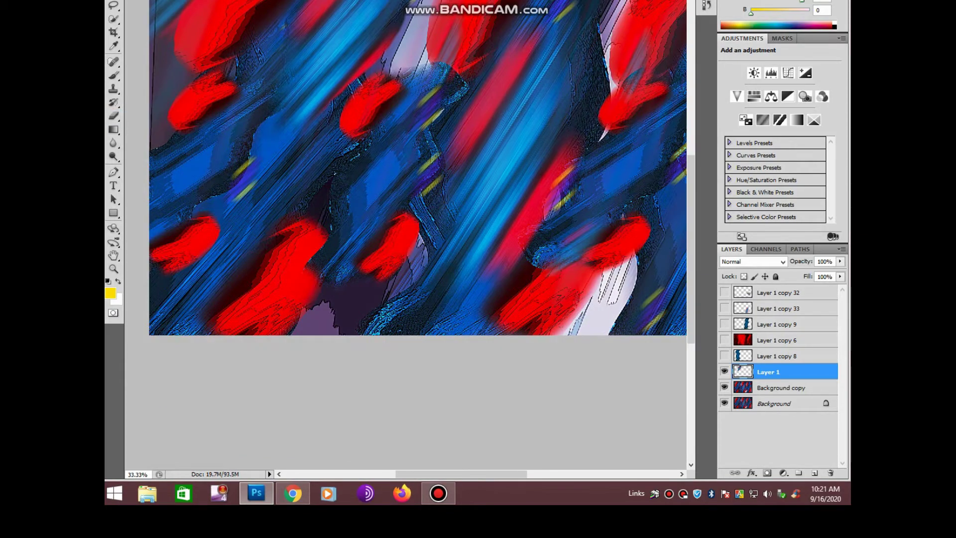
left_click_drag(478, 224, 378, 279)
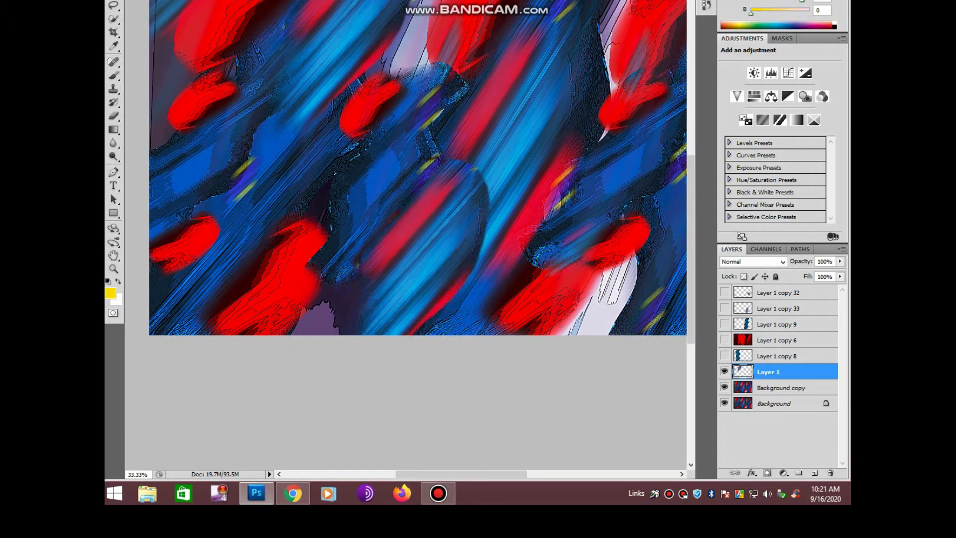
- Duplicate the patch, soften its edge, and shrink the copy
key("ctrl+j")
left_click_drag(421, 170, 399, 174)
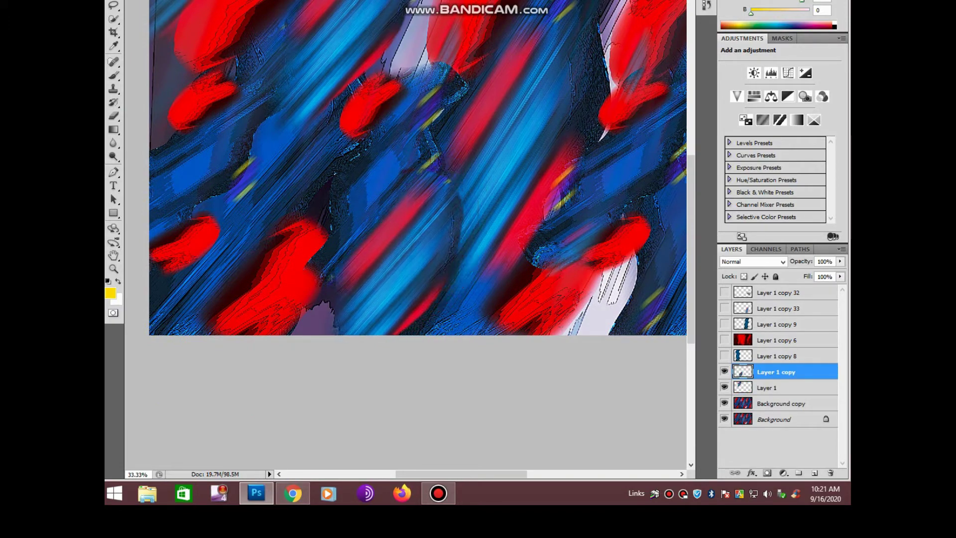
key("ctrl+t")
key("Return")
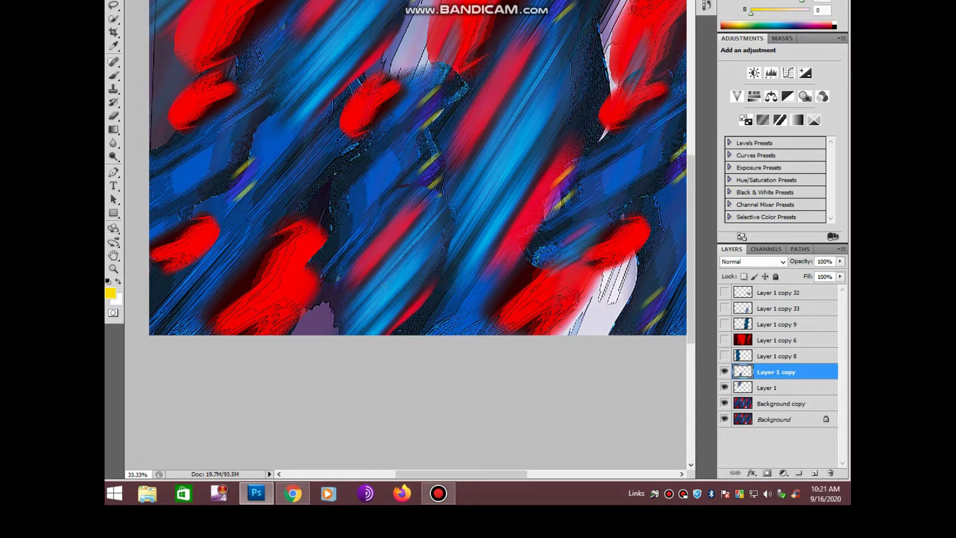
- Erase more of the patch, adjust the brush settings, and zoom back out
right_click(113, 116)
left_click(159, 115)
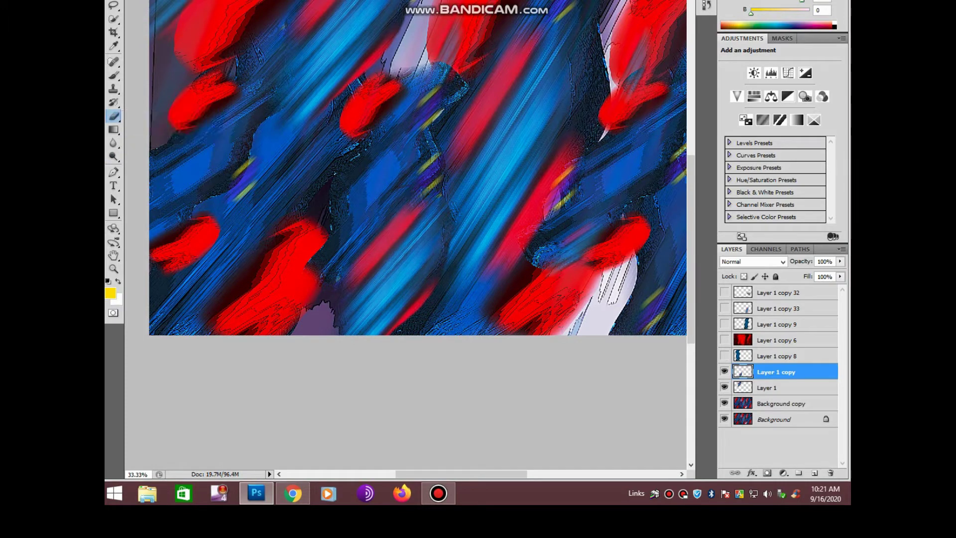
left_click_drag(438, 224, 393, 257)
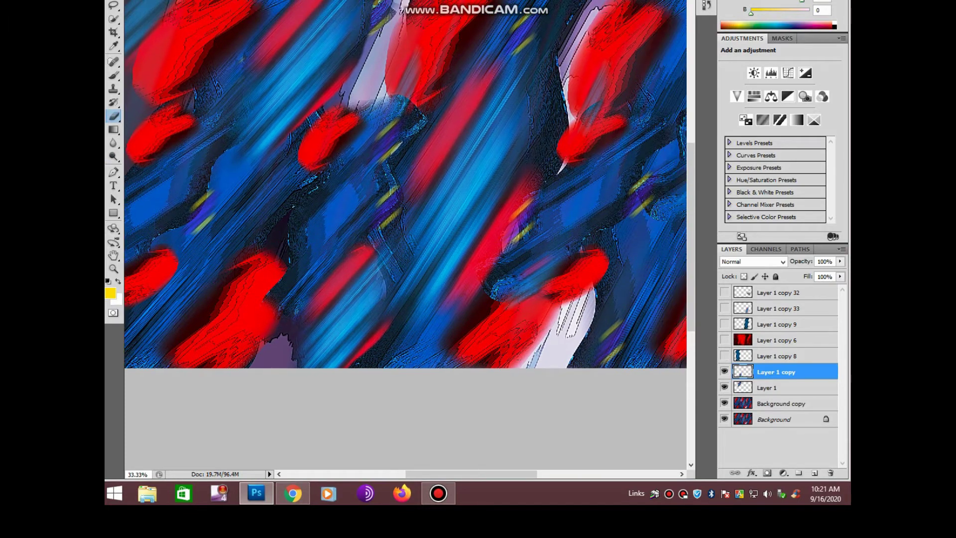
right_click(434, 283)
key("Return")
key("ctrl+minus")
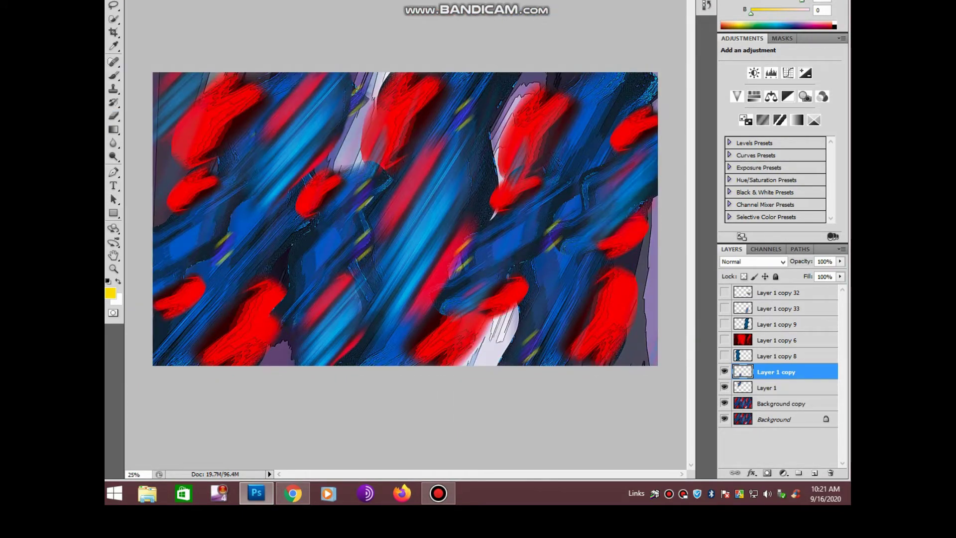
- Move a stroke piece to the top-left area and shrink it
mouse_move(328, 323)
left_mouse_down()
mouse_move(321, 107)
mouse_move(354, 136)
left_mouse_up()
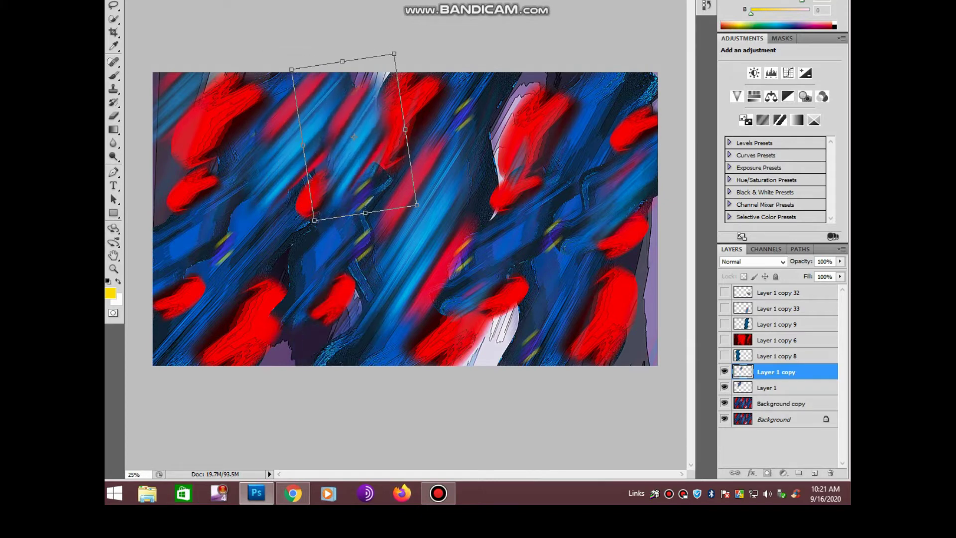
left_click_drag(394, 53, 386, 71)
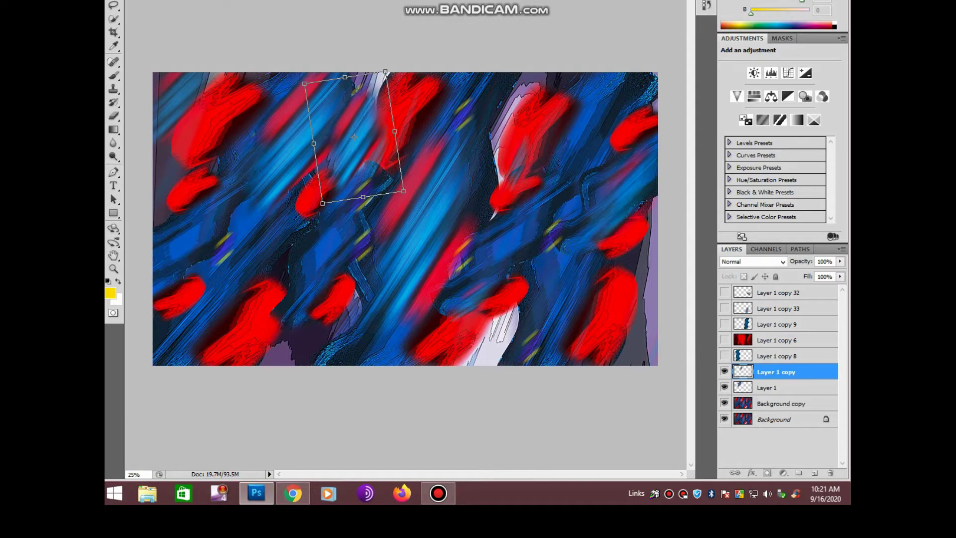
key("Return")
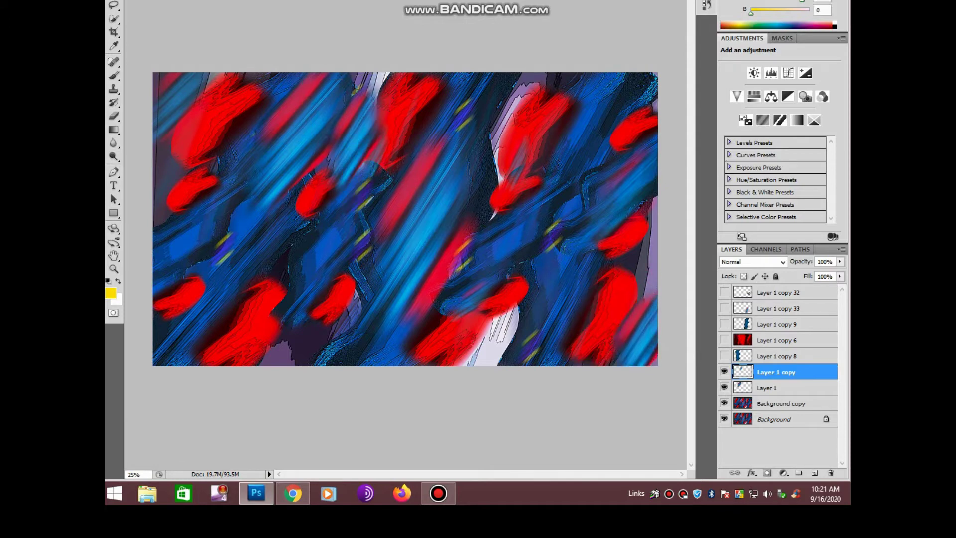
- Place three stroke copies over the lower-right, top-edge and centre-right gaps
key("ctrl+j")
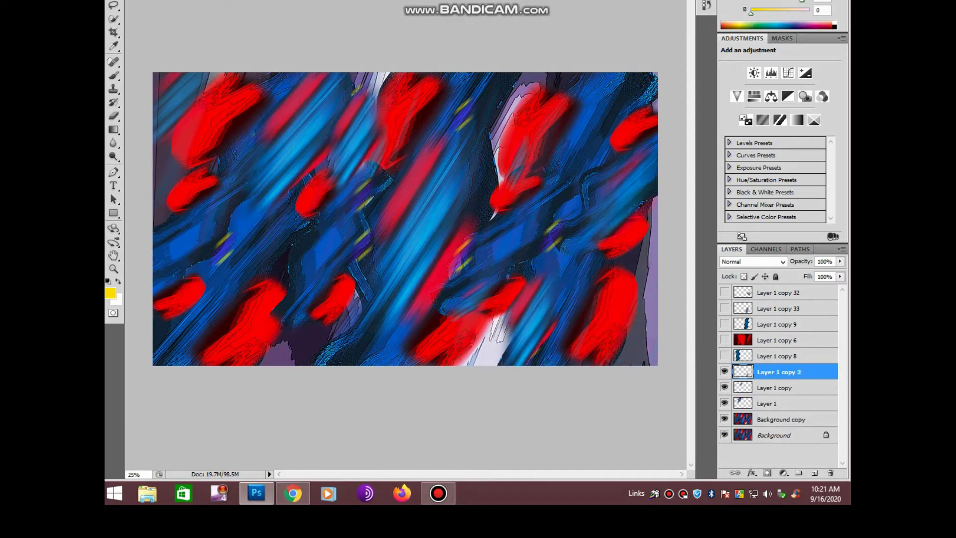
left_click_drag(590, 135, 639, 229)
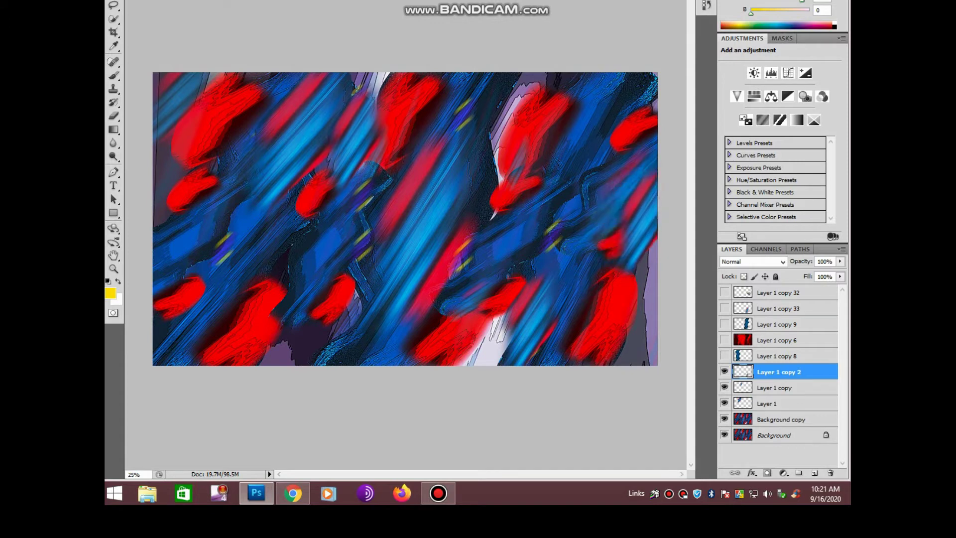
key("ctrl+j")
left_click_drag(369, 99, 370, 120)
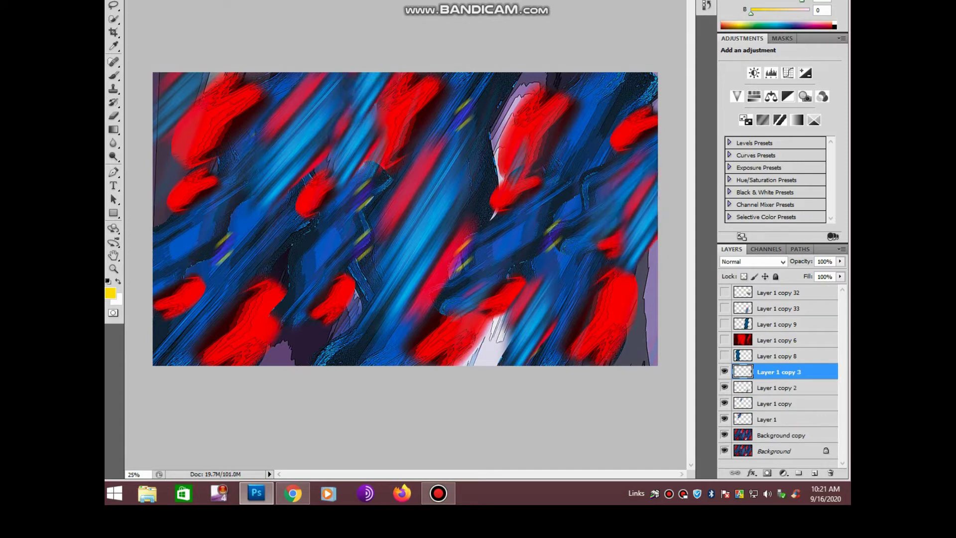
key("ctrl+j")
left_click_drag(298, 219, 304, 234)
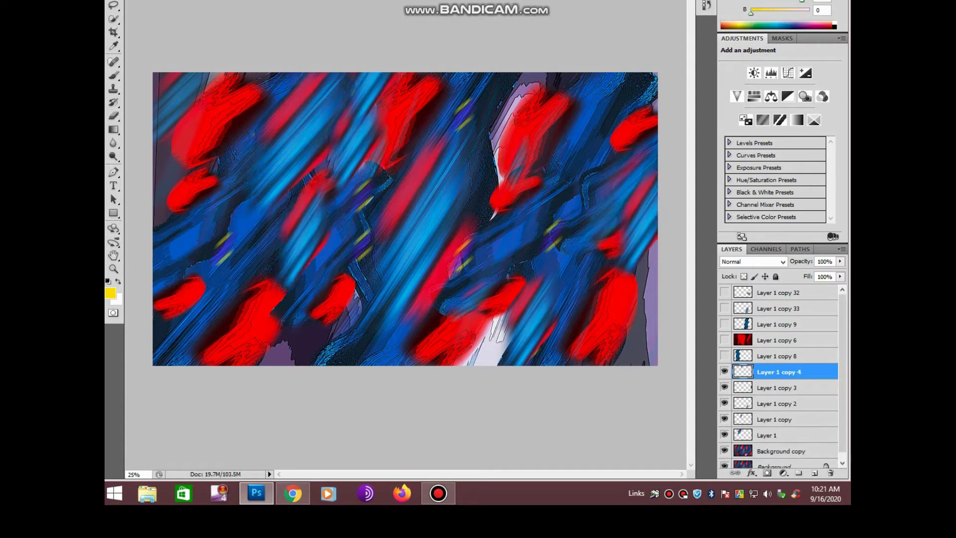
- Cover the top-centre and upper-right red shape with more copies, then merge visible layers
key("ctrl+j")
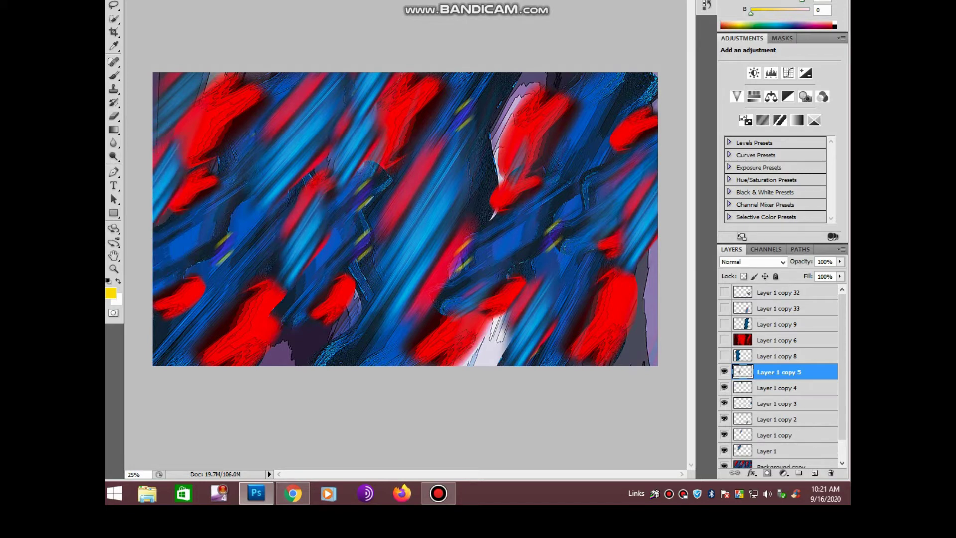
key("ctrl+j")
left_click_drag(493, 85, 503, 165)
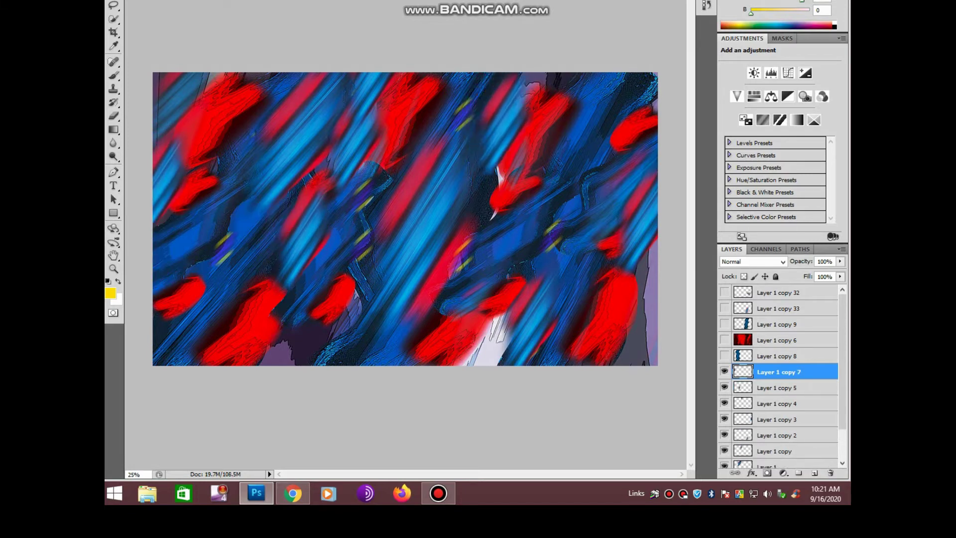
left_click_drag(528, 90, 498, 169)
left_click_drag(533, 114, 498, 174)
left_click_drag(538, 80, 498, 189)
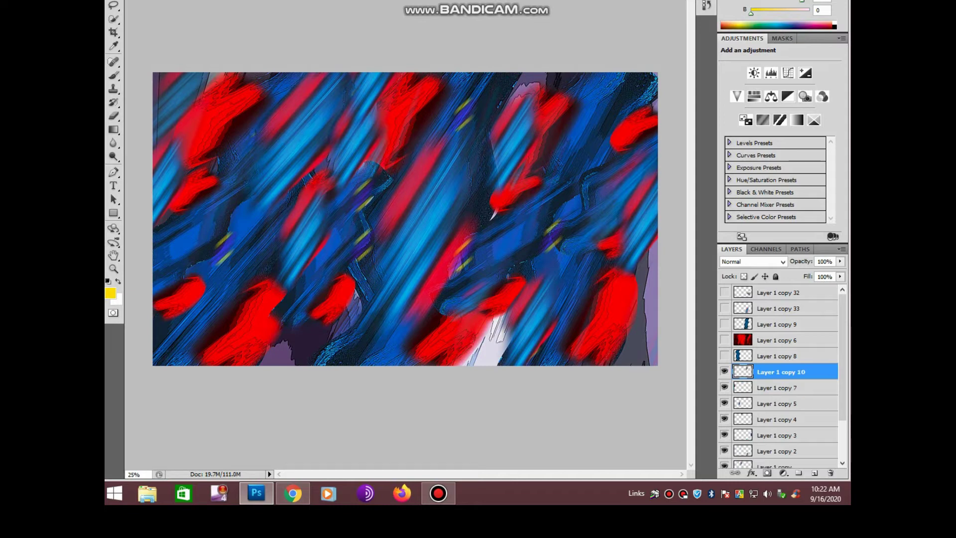
key("ctrl+shift+e")
- Apply a Curves S-curve lifting midtones and darkening shadows, then shift the stroke piece lower-right
key("ctrl+m")
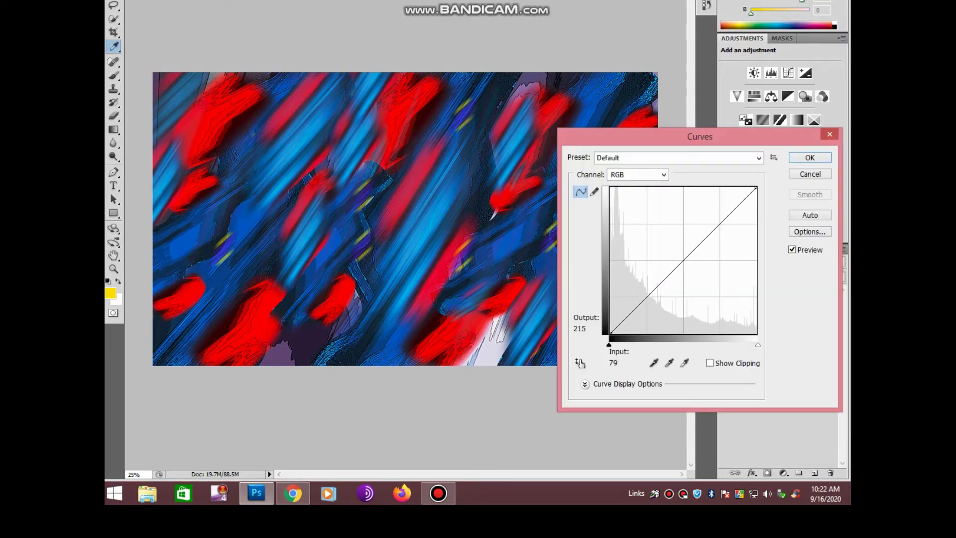
mouse_move(689, 256)
left_mouse_down()
mouse_move(689, 231)
mouse_move(695, 235)
left_mouse_up()
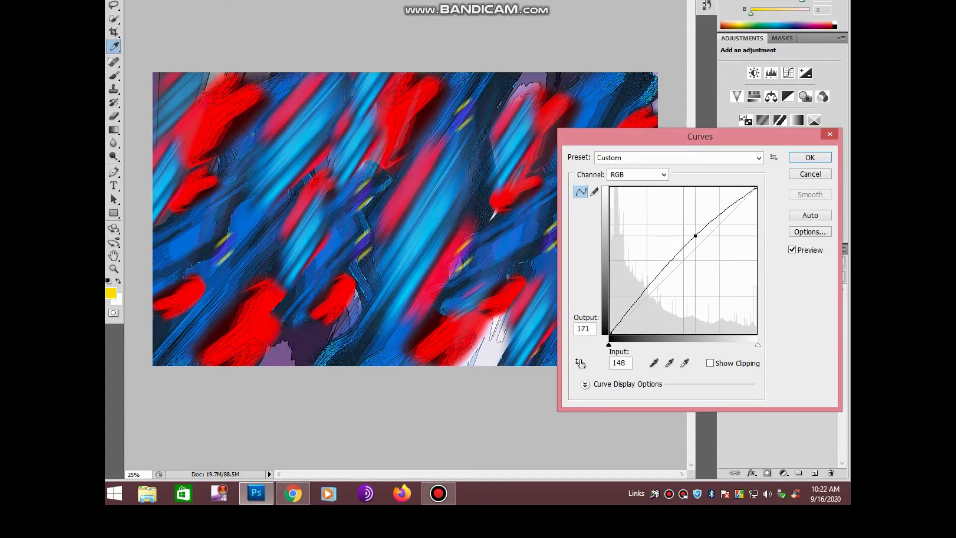
left_click(662, 277)
left_click_drag(663, 277, 663, 276)
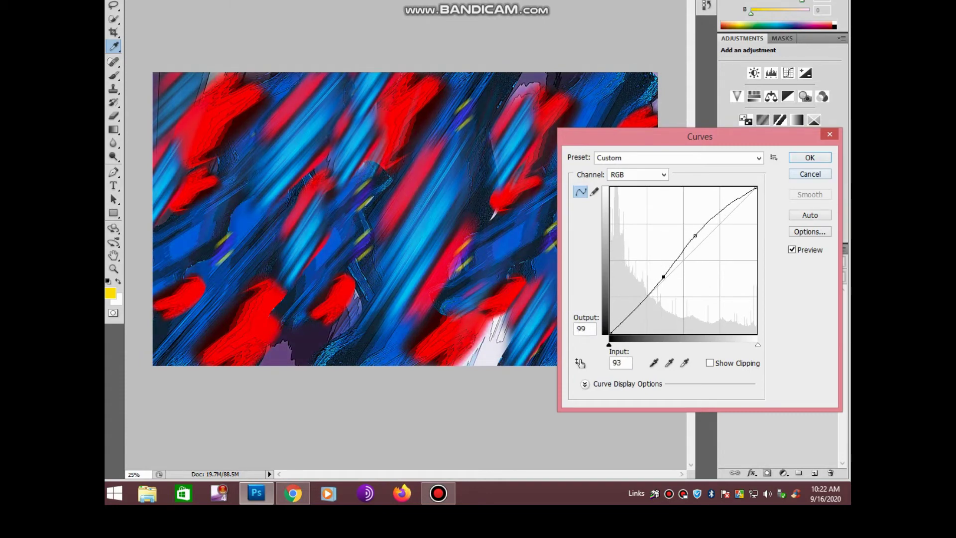
key("Return")
left_click_drag(405, 221, 518, 323)
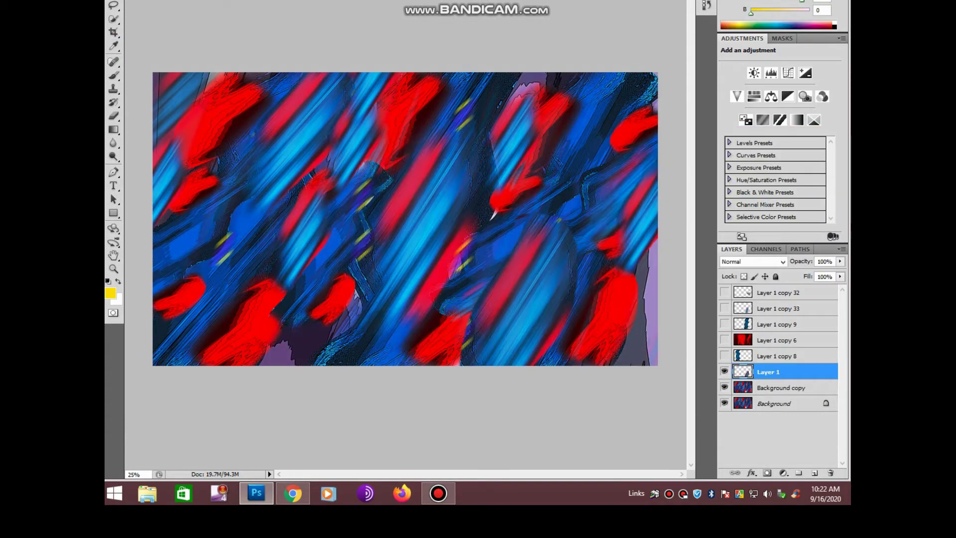
key("ctrl+t")
- Shrink the piece into a small skewed patch and erase its edges
left_click_drag(579, 435, 547, 363)
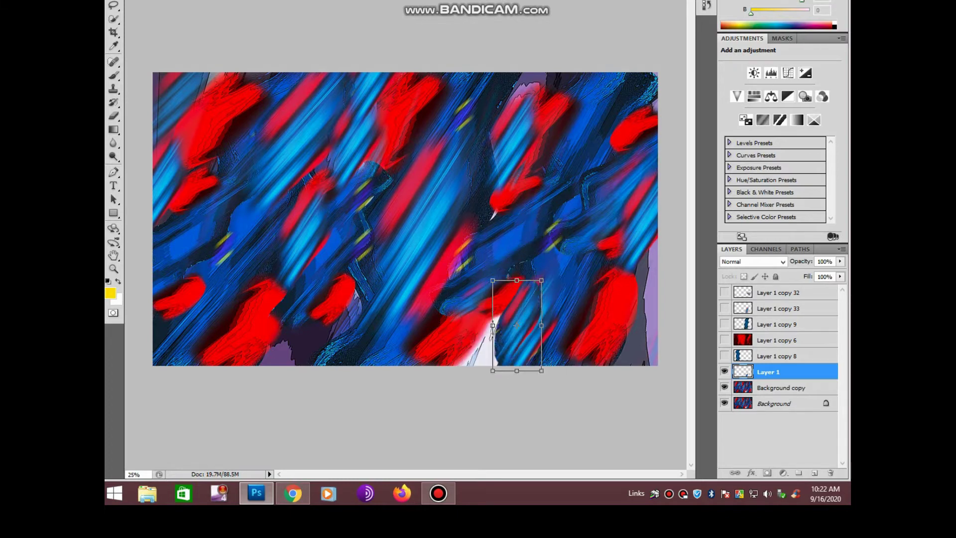
left_click_drag(520, 318, 493, 348)
key("Return")
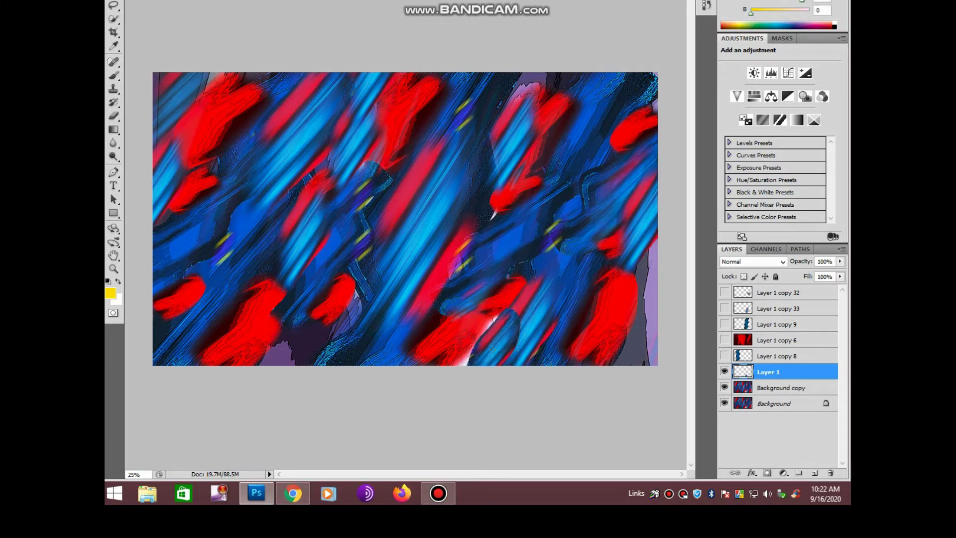
left_click(113, 115)
left_click(438, 493)
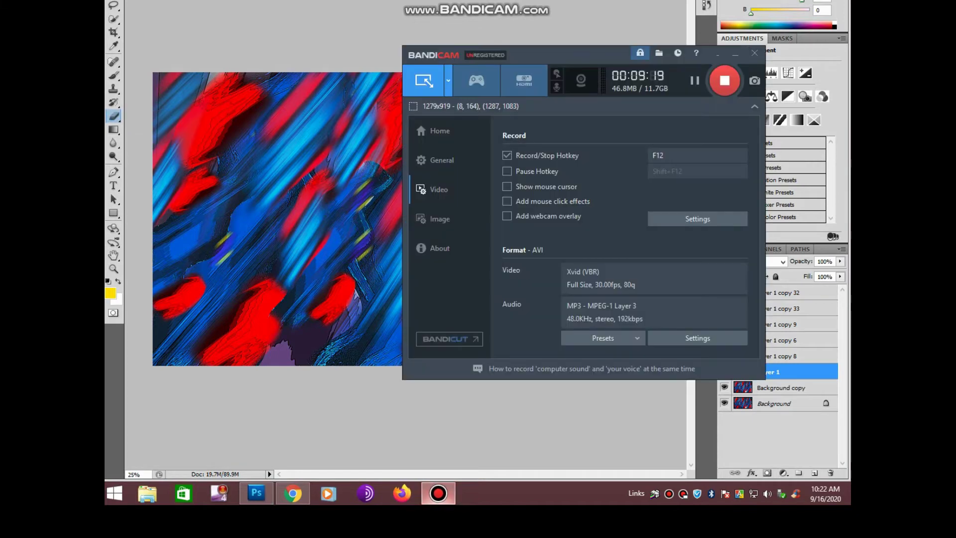
left_click(438, 493)
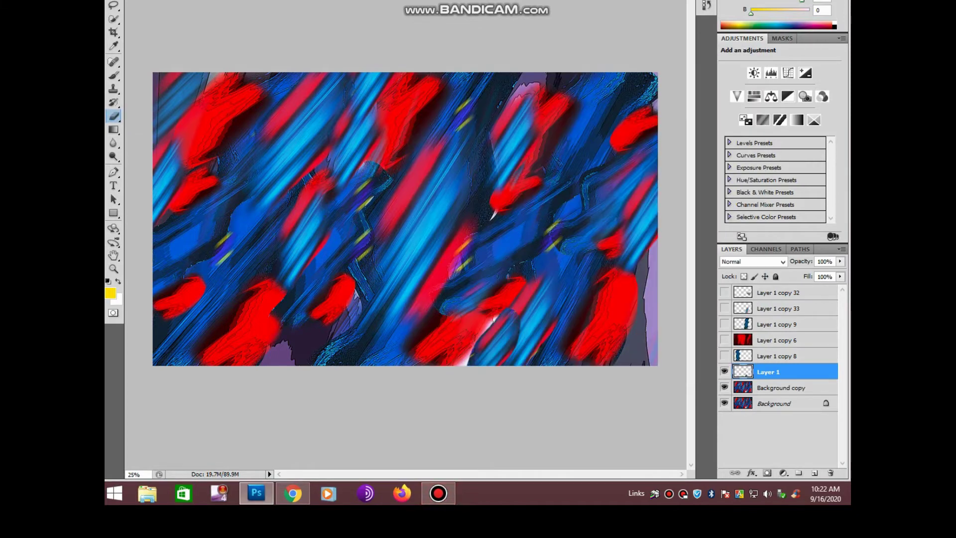
mouse_move(496, 323)
left_mouse_down()
mouse_move(478, 351)
mouse_move(508, 348)
left_mouse_up()
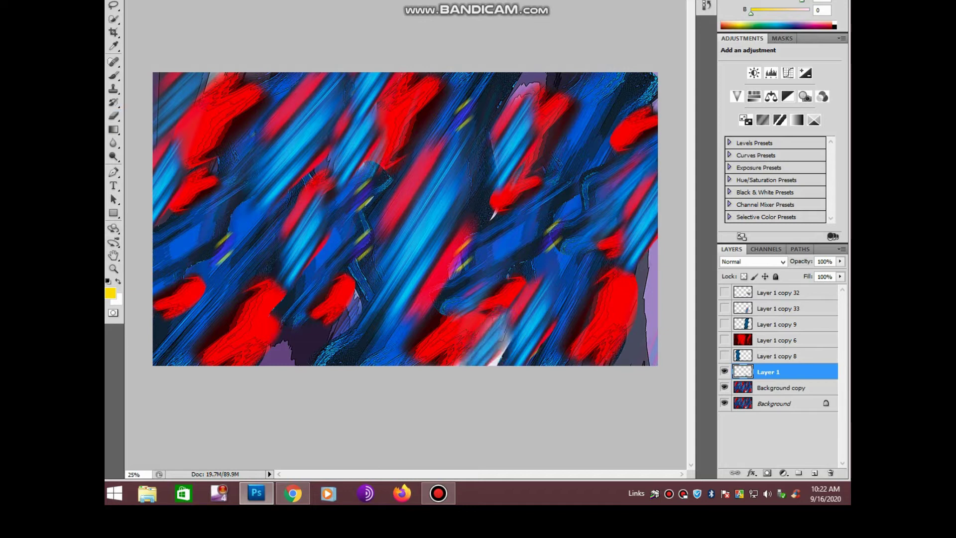
- Rotate a copy about 70°, enlarge it into the lower-right corner, then merge visible layers
key("ctrl+j")
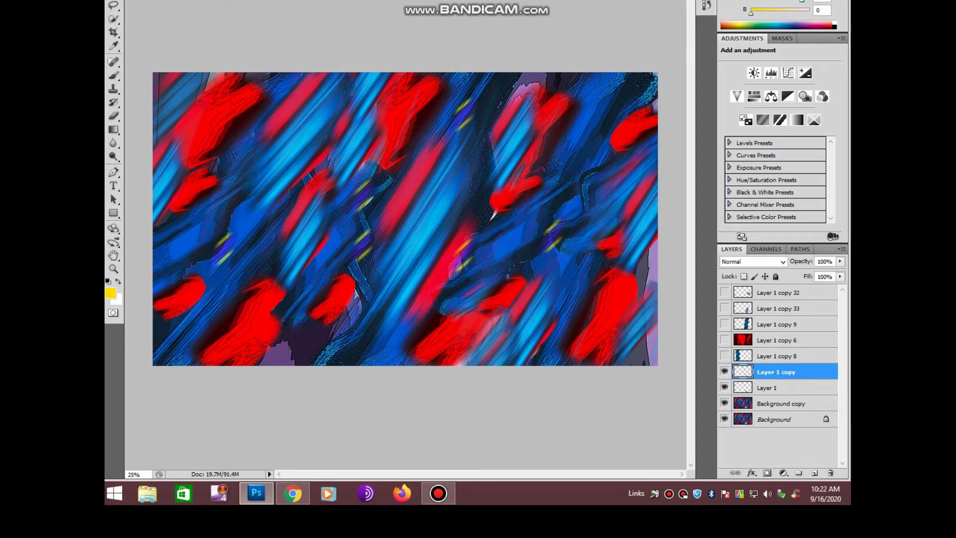
key("ctrl+j")
key("ctrl+t")
left_click_drag(670, 299, 674, 355)
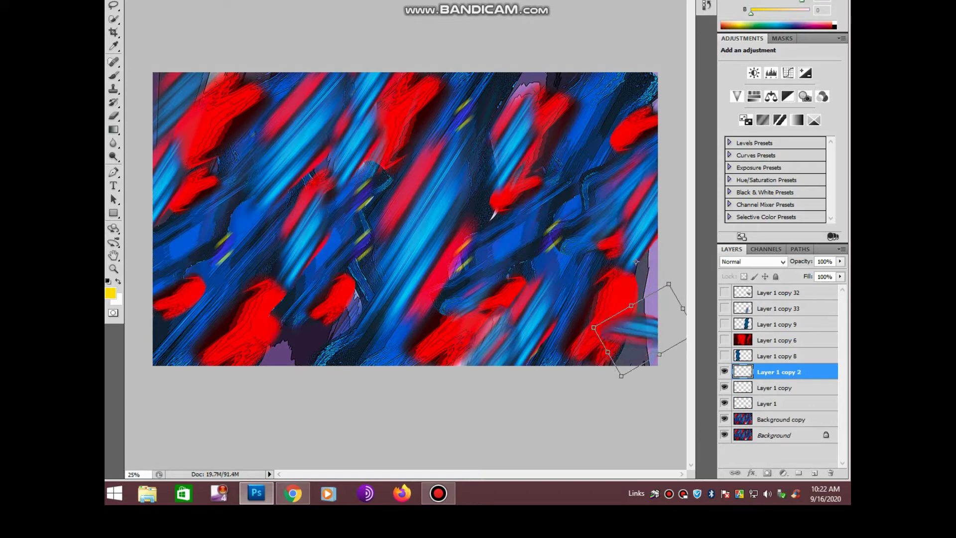
left_click_drag(630, 331, 707, 254)
left_click_drag(636, 261, 623, 279)
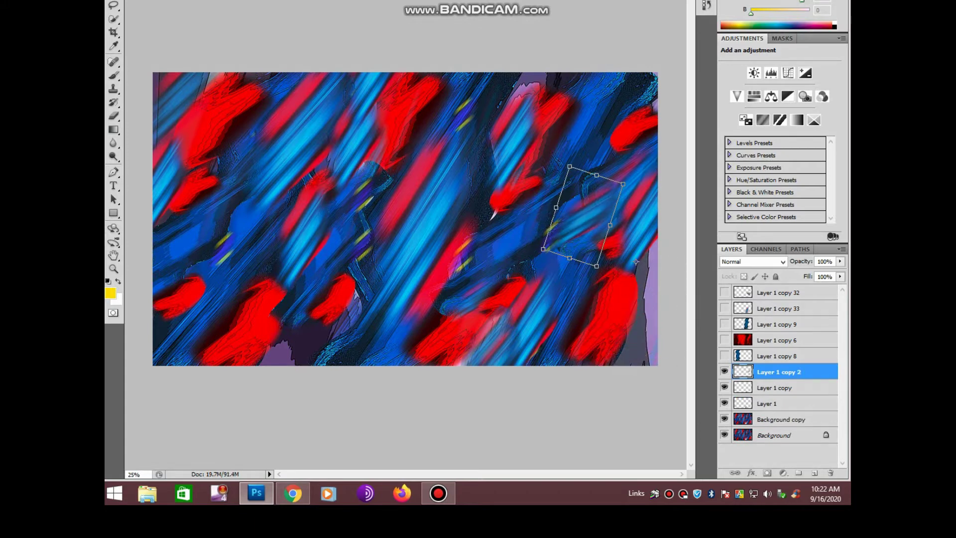
left_click_drag(605, 324, 635, 331)
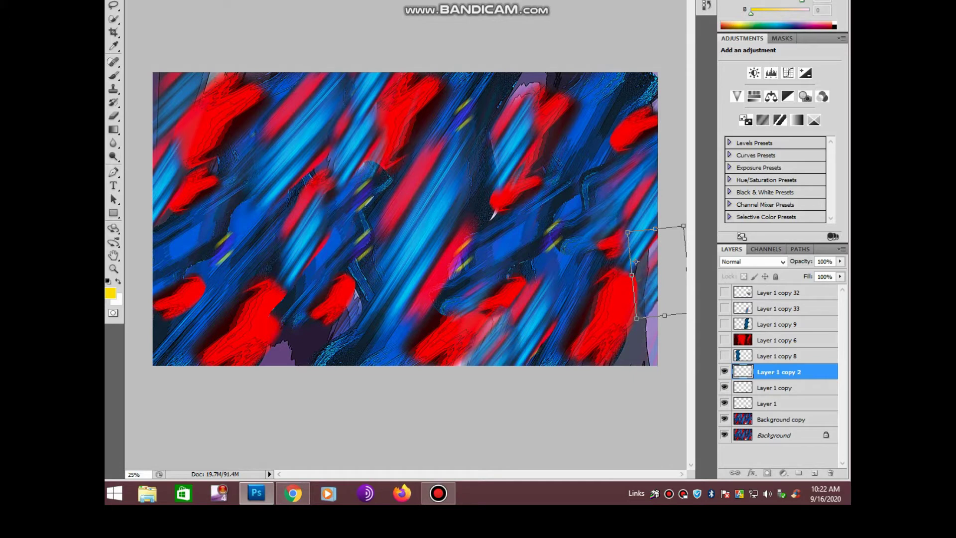
key("ctrl+z")
left_click_drag(636, 262, 645, 326)
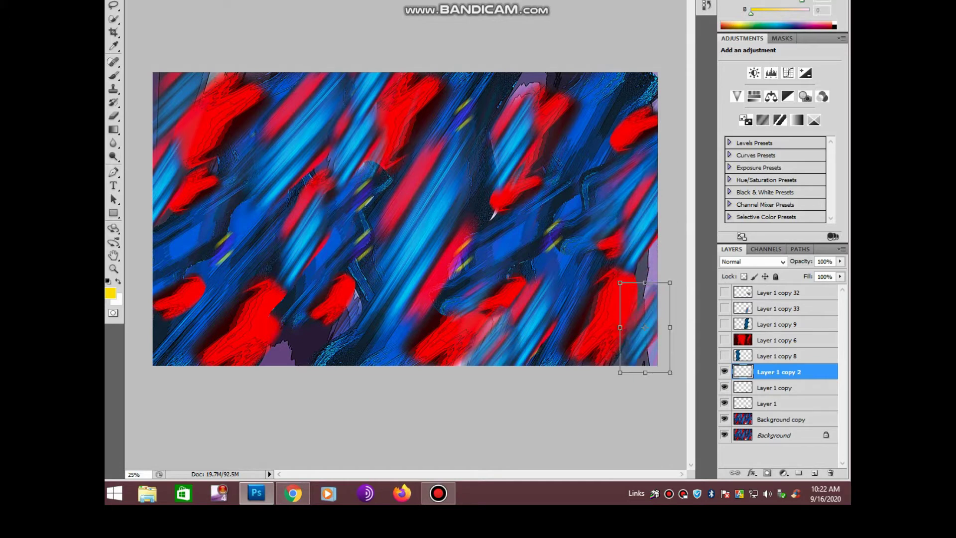
left_click_drag(620, 372, 619, 418)
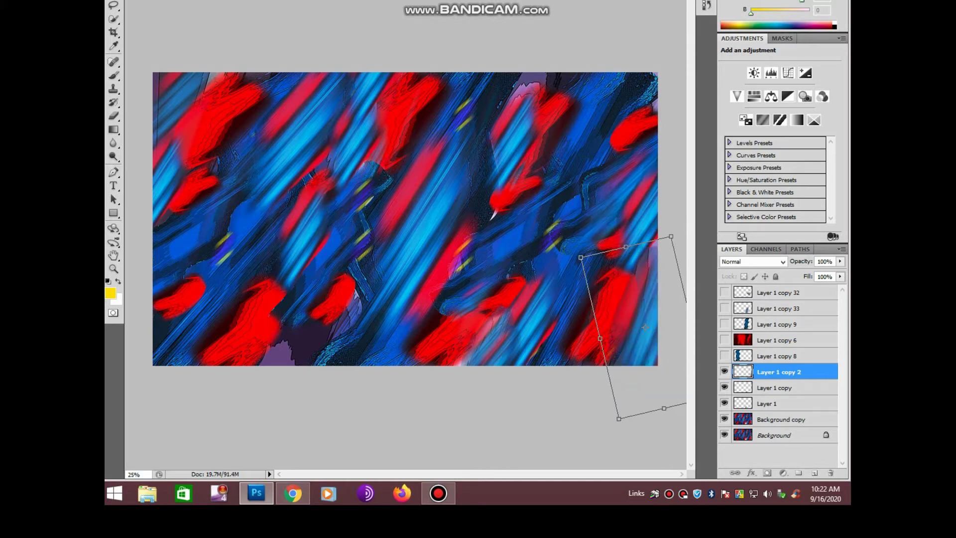
key("Return")
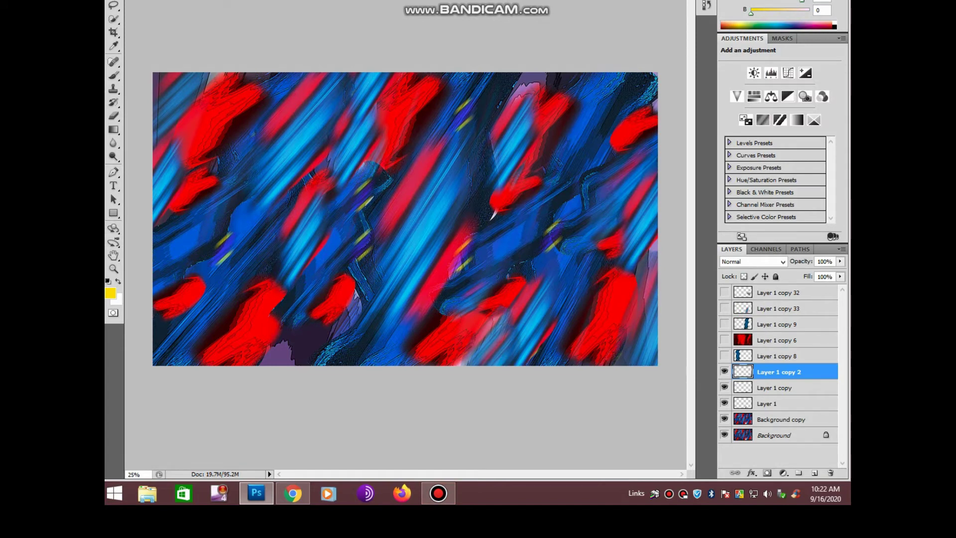
key("ctrl+shift+e")
- Duplicate the Background layer and make a duplicate of the whole image
key("ctrl+j")
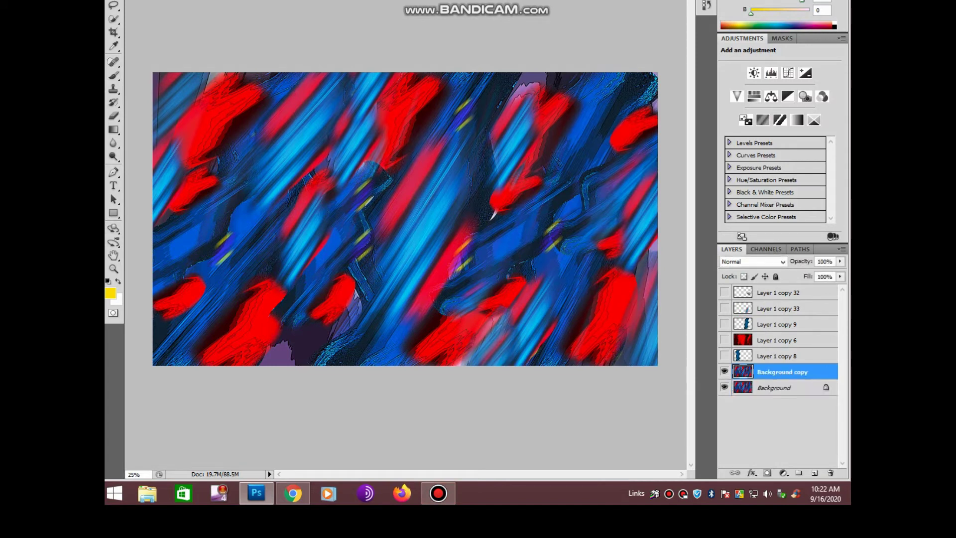
key("alt+i")
left_click(169, 85)
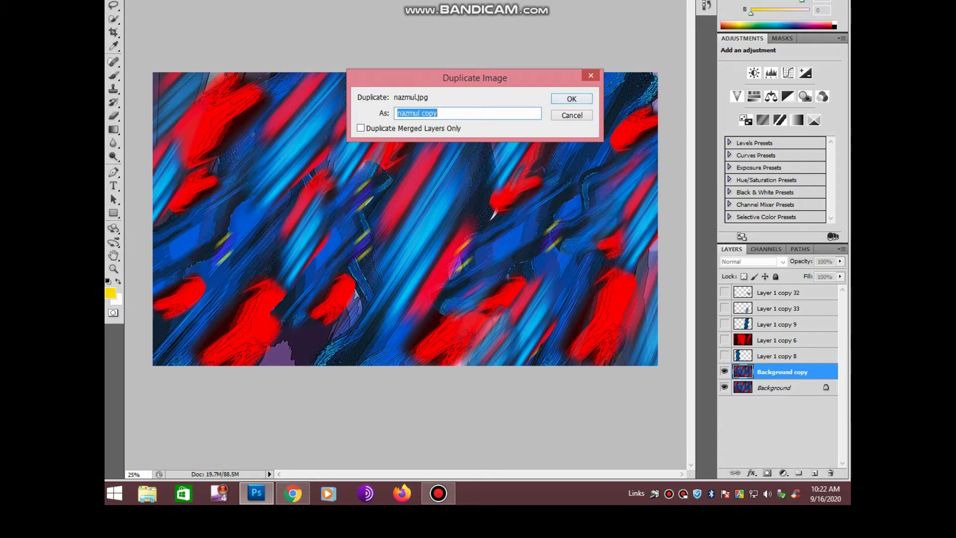
key("Return")
- Open Hue/Saturation and set the Hue value to -2
key("ctrl+u")
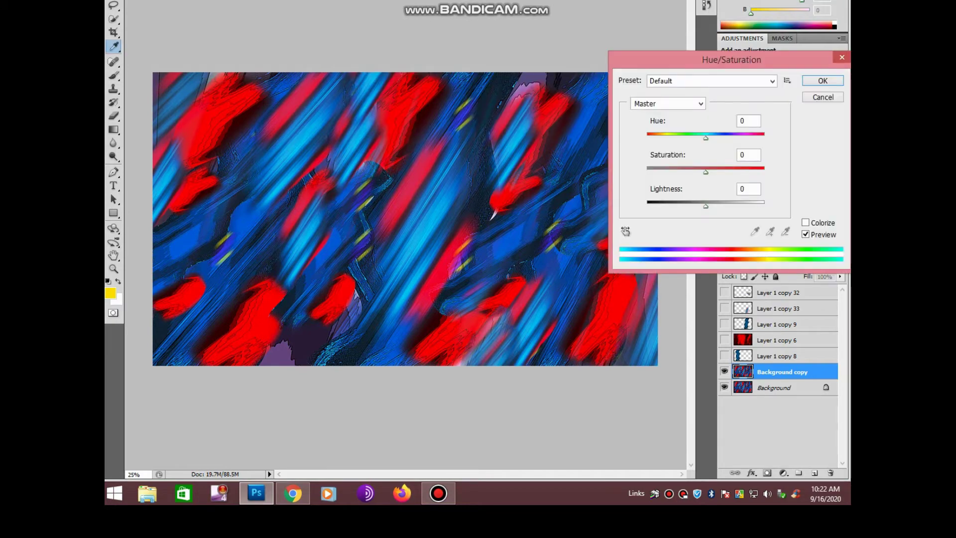
left_click_drag(706, 137, 716, 138)
left_click(438, 493)
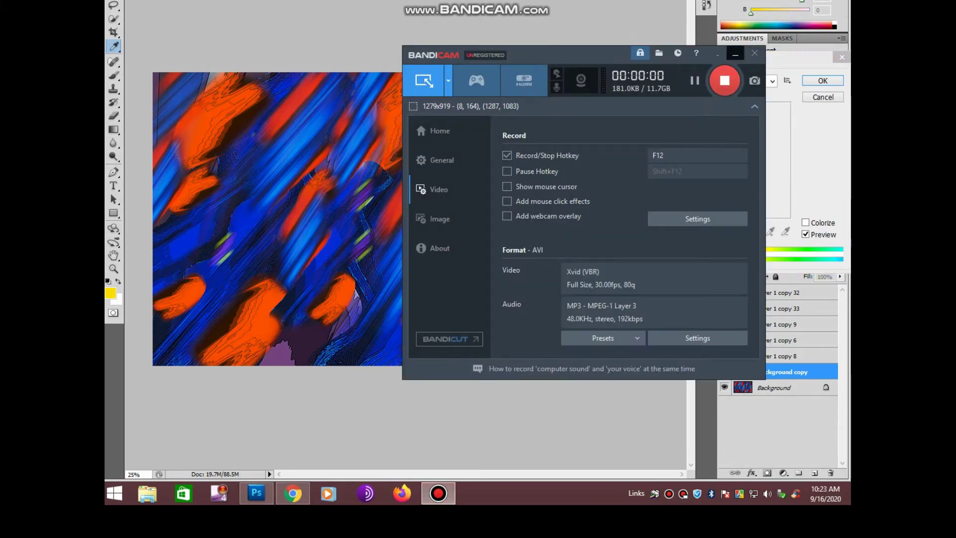
left_click(735, 52)
type("-2")
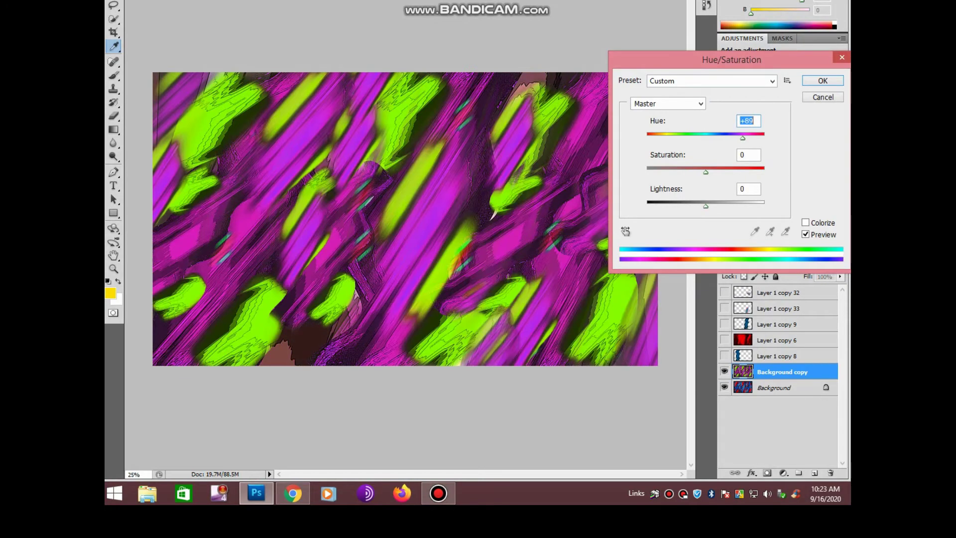
- Step the Hue through orange, green, blue and magenta trials, then close without applying
key("Up")
key("Up")
key("Up")
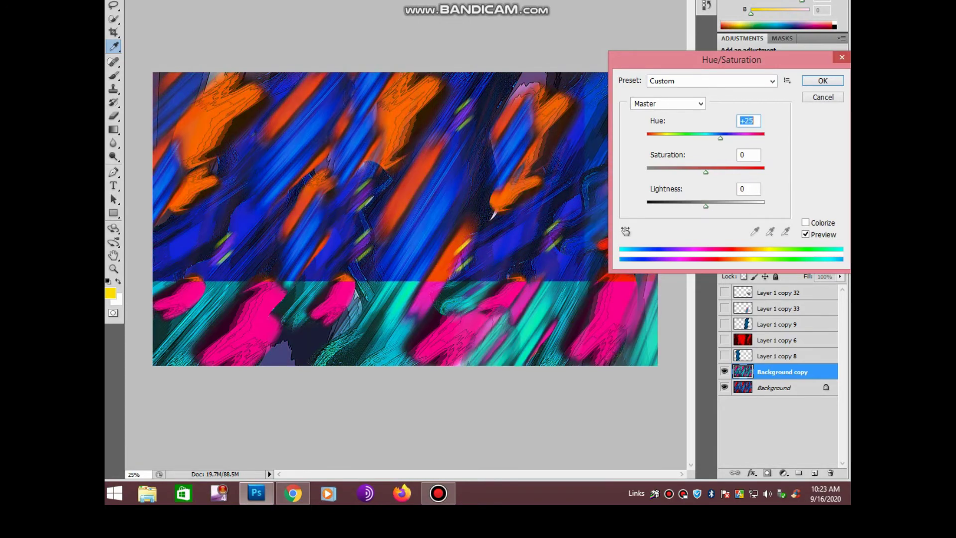
key("Up")
key("Up")
key("Up")
key("Up")
key("Up")
key("Up")
key("Up")
key("Up")
key("Up")
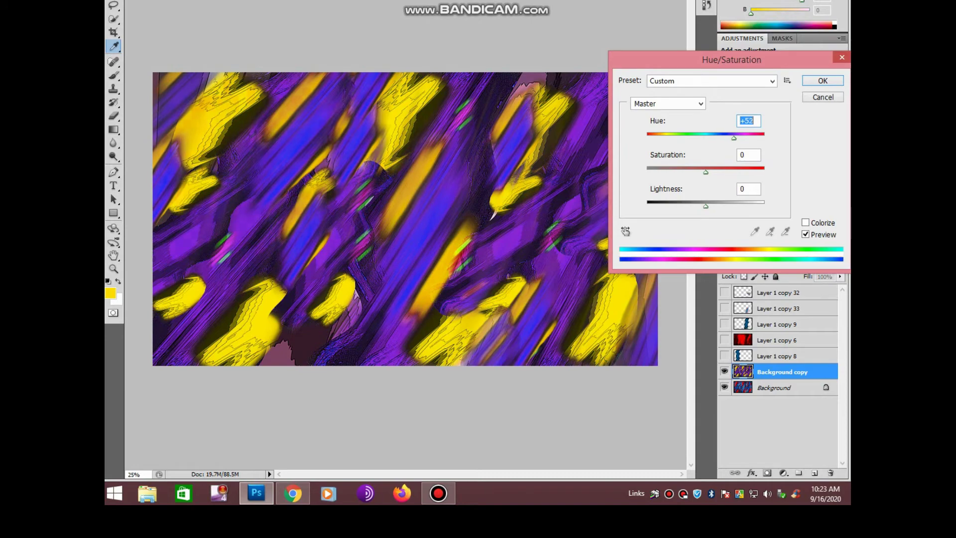
key("Down")
key("Down")
key("Down")
key("Up")
key("Up")
key("Up")
key("shift+Down")
key("shift+Down")
key("shift+Down")
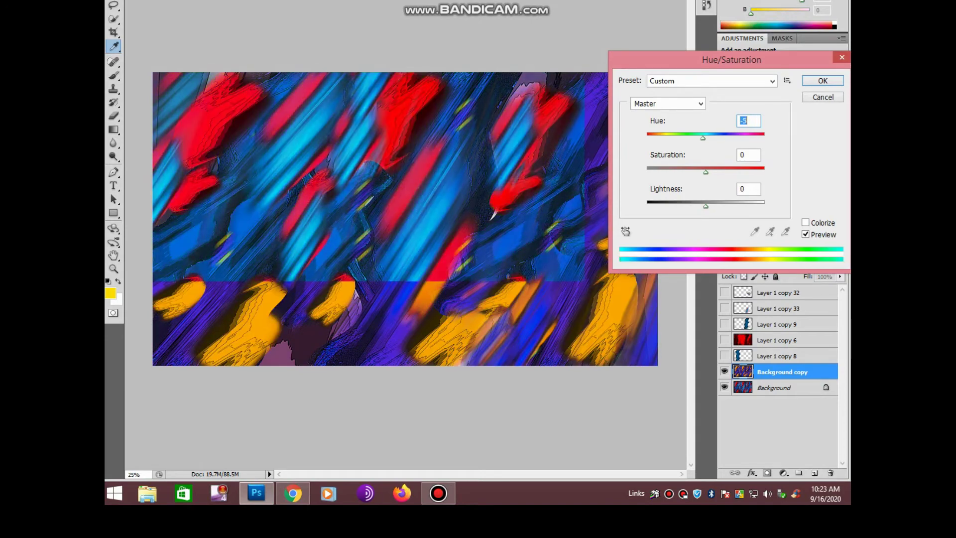
key("shift+Down")
key("shift+Down")
key("shift+Down")
key("shift+Down")
key("shift+Down")
key("shift+Down")
key("Down")
key("Down")
key("Down")
key("shift+Up")
key("shift+Up")
key("shift+Up")
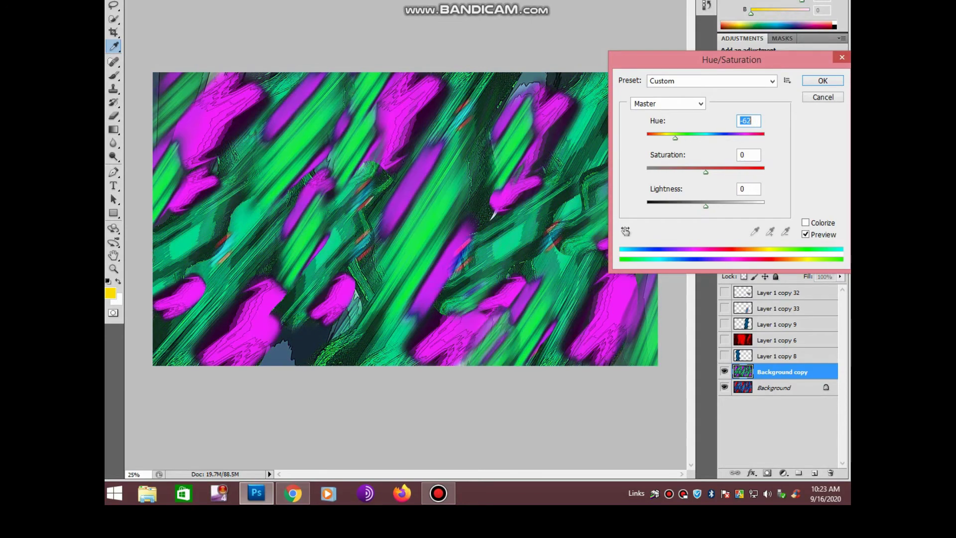
key("Escape")
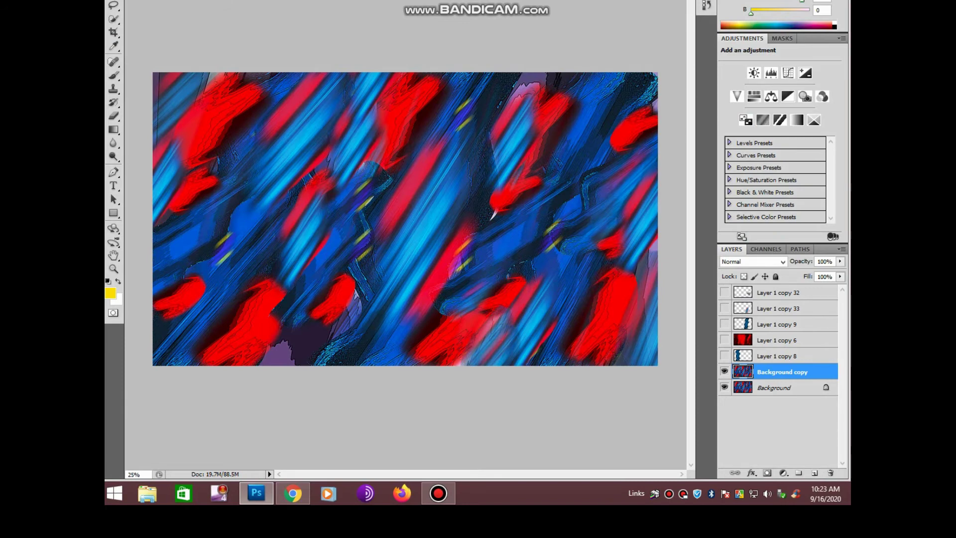
- Duplicate the layer and preview Poster Edges in the Filter Gallery with edge intensity 5
key("ctrl+j")
key("alt+t")
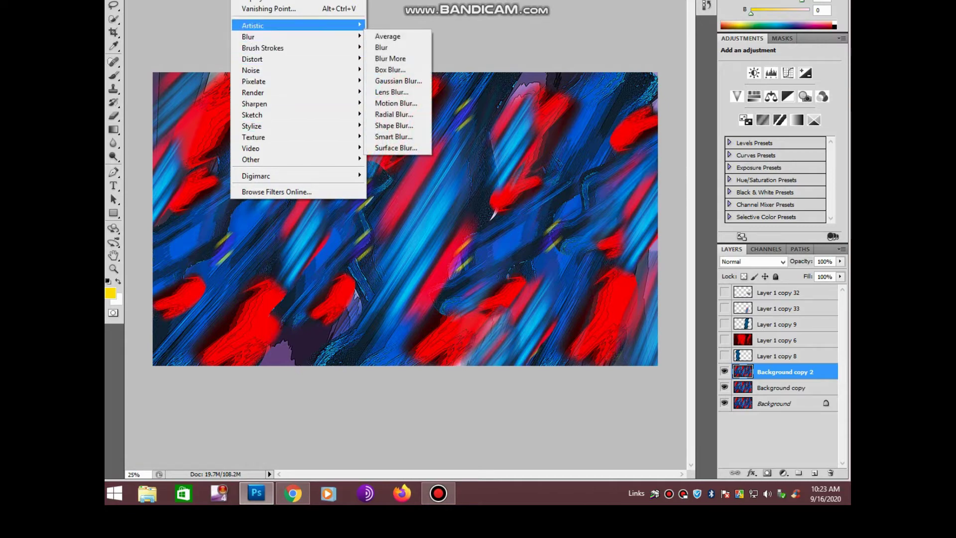
key("Return")
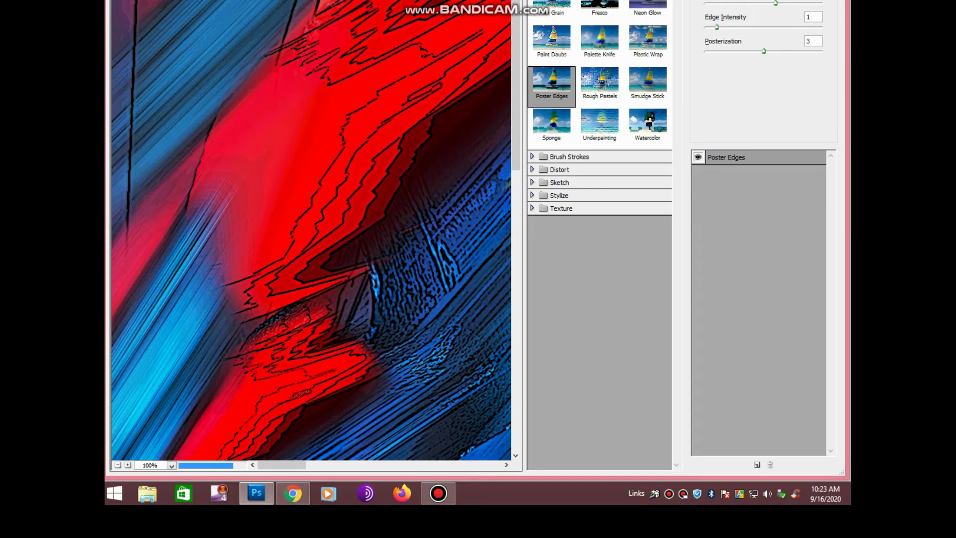
left_click(117, 464)
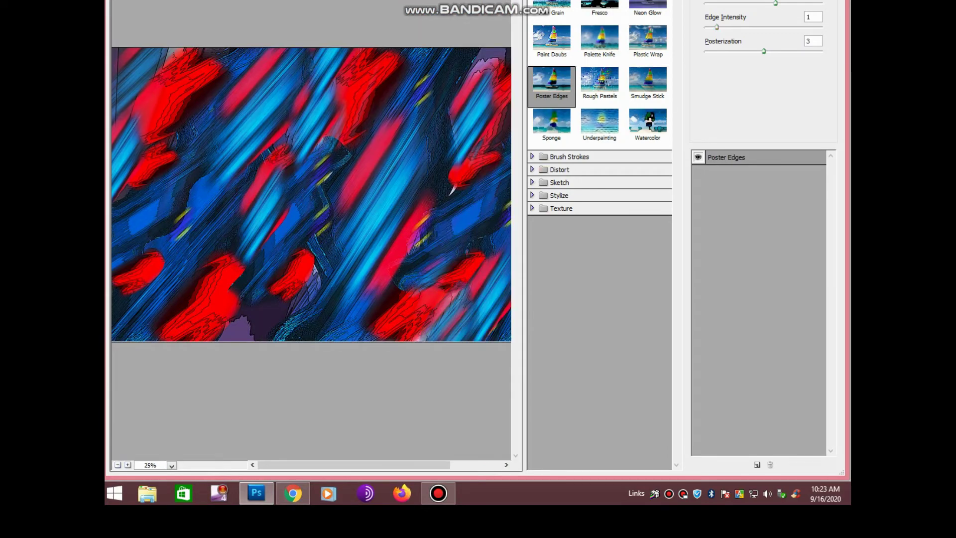
key("Up")
key("Up")
key("Up")
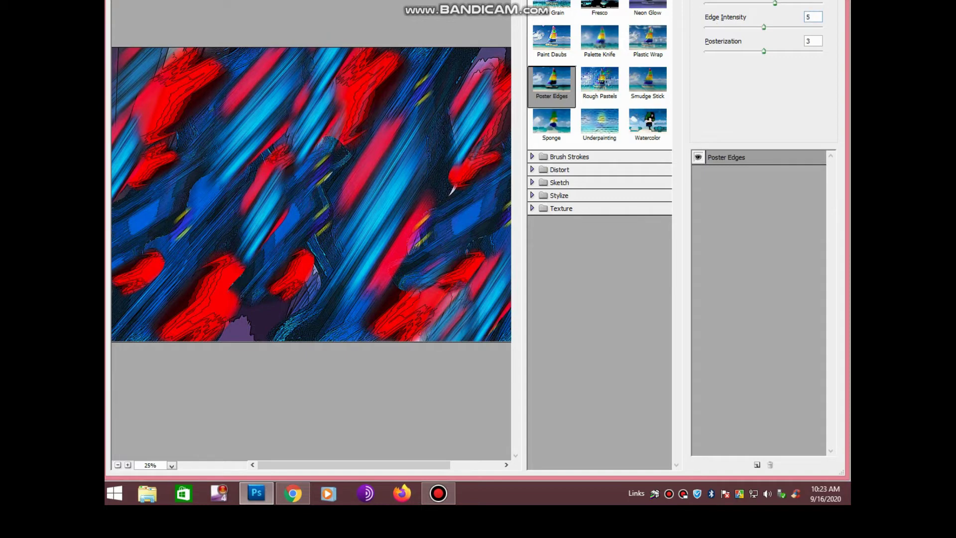
- Apply Plastic Wrap with slightly reduced highlight strength and smoothness around 8
left_click(647, 40)
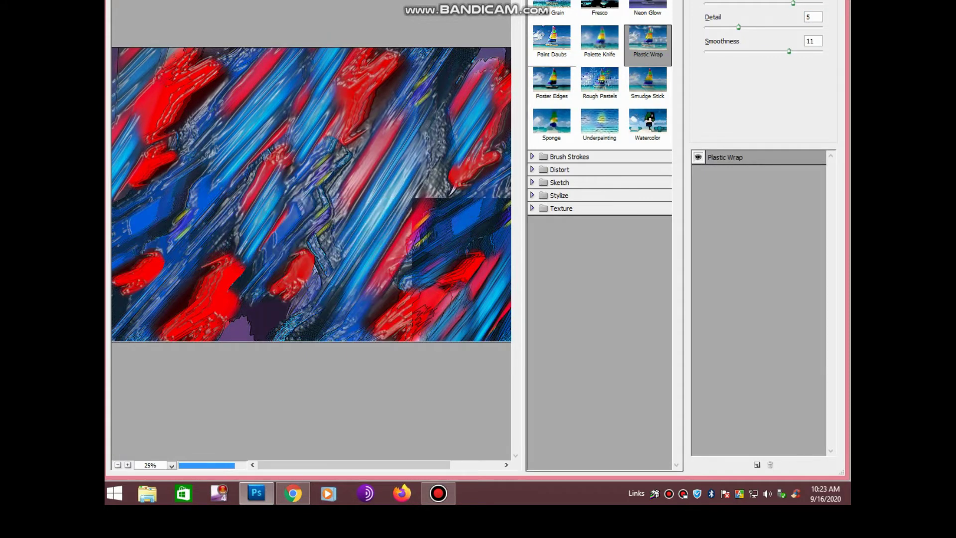
key("Down")
key("Down")
key("Down")
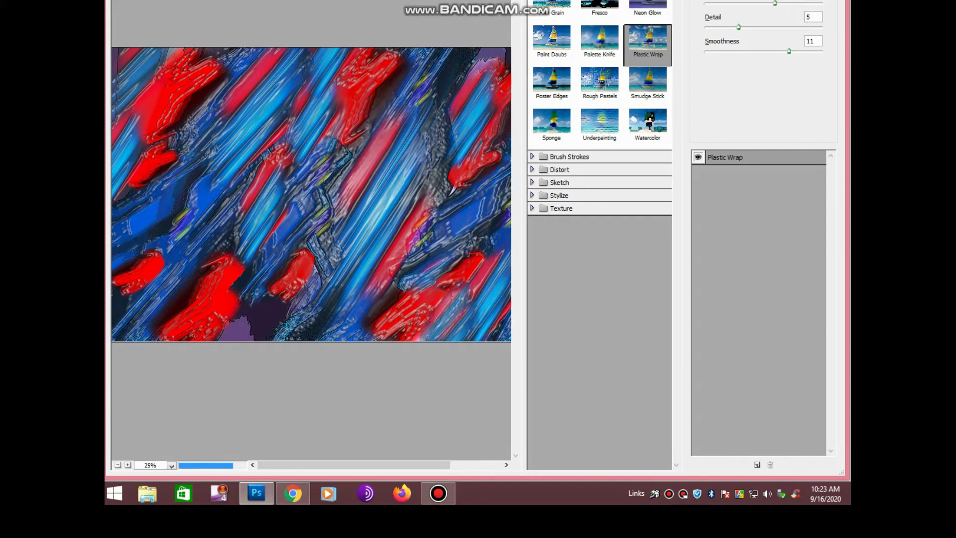
key("Tab")
key("Tab")
key("Down")
key("Down")
key("Down")
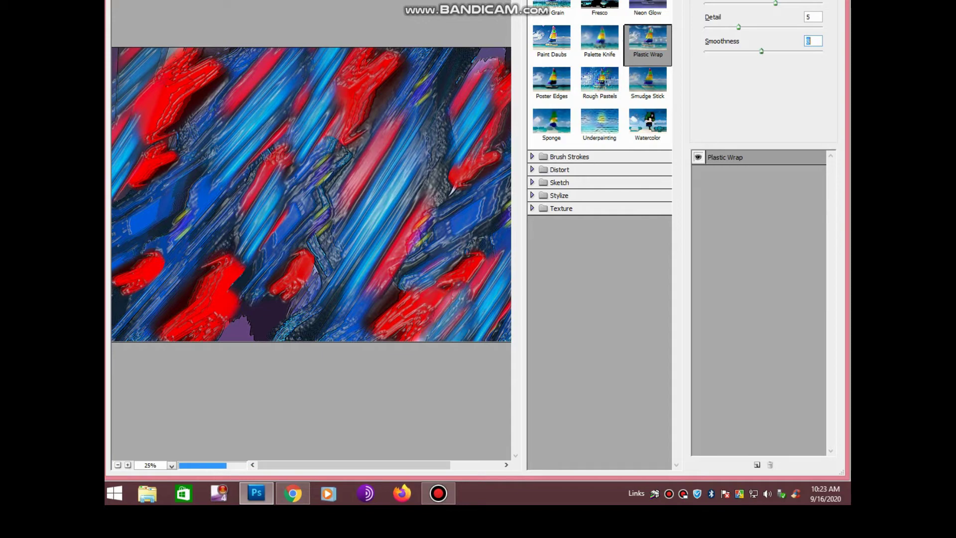
key("Up")
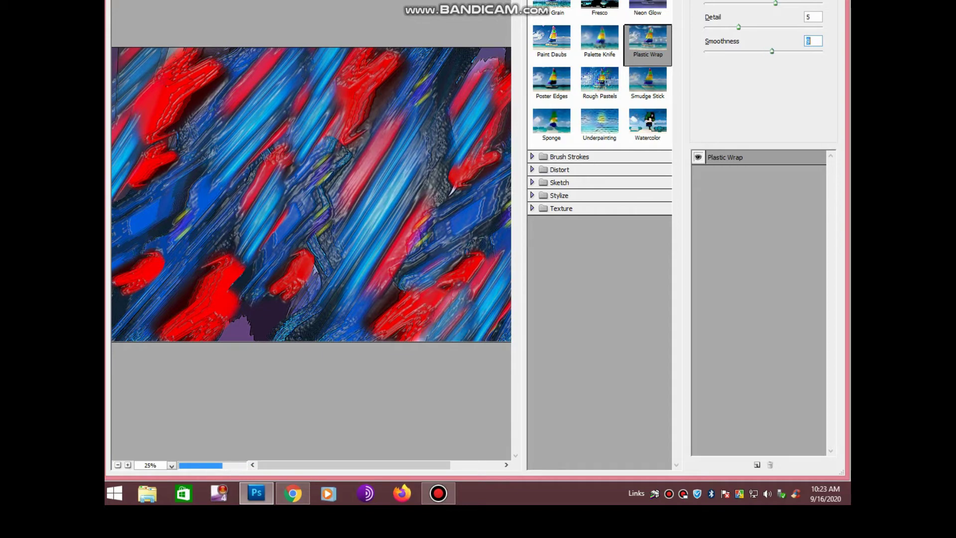
key("Return")
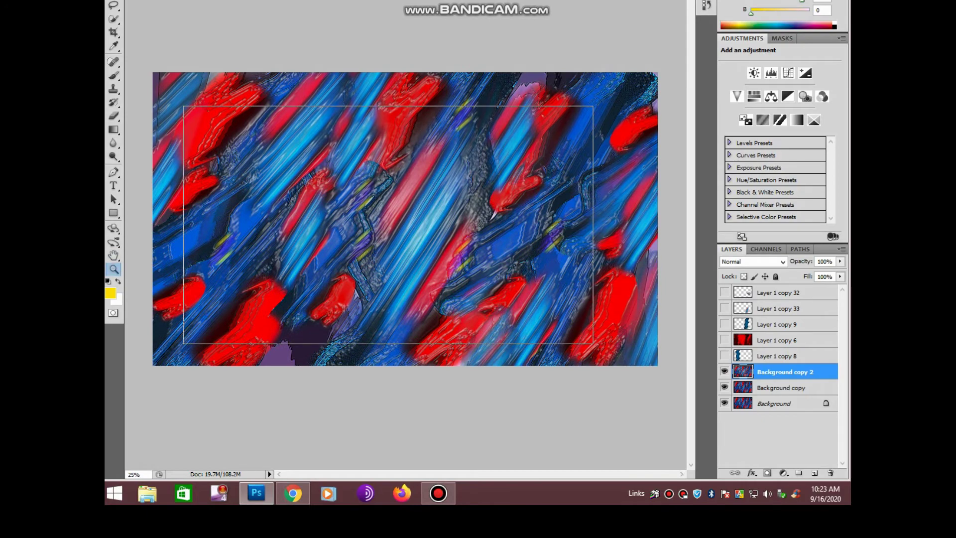
- Duplicate the Plastic Wrap layer, give it an S-curve contrast boost, and duplicate it again
key("ctrl+plus")
key("ctrl+minus")
key("ctrl+j")
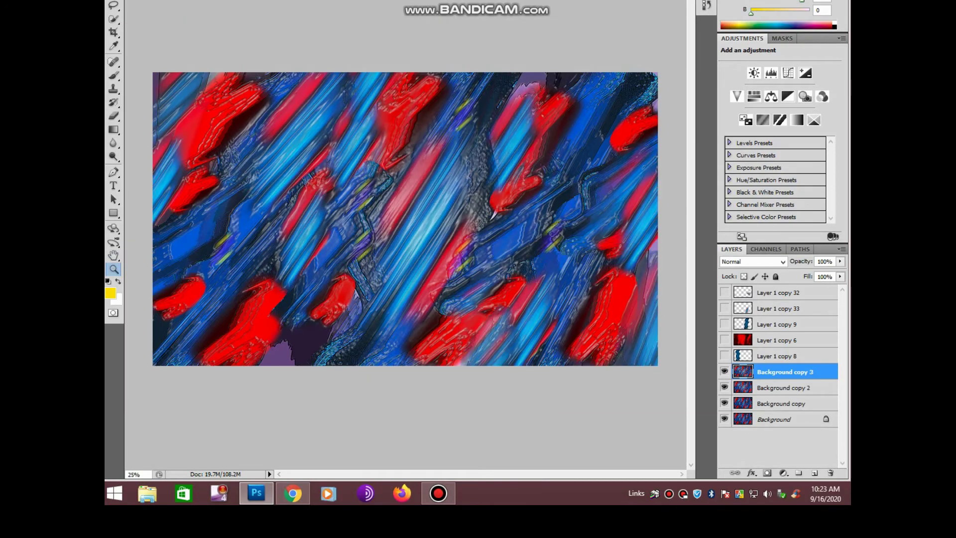
key("ctrl+m")
left_click_drag(694, 249, 694, 242)
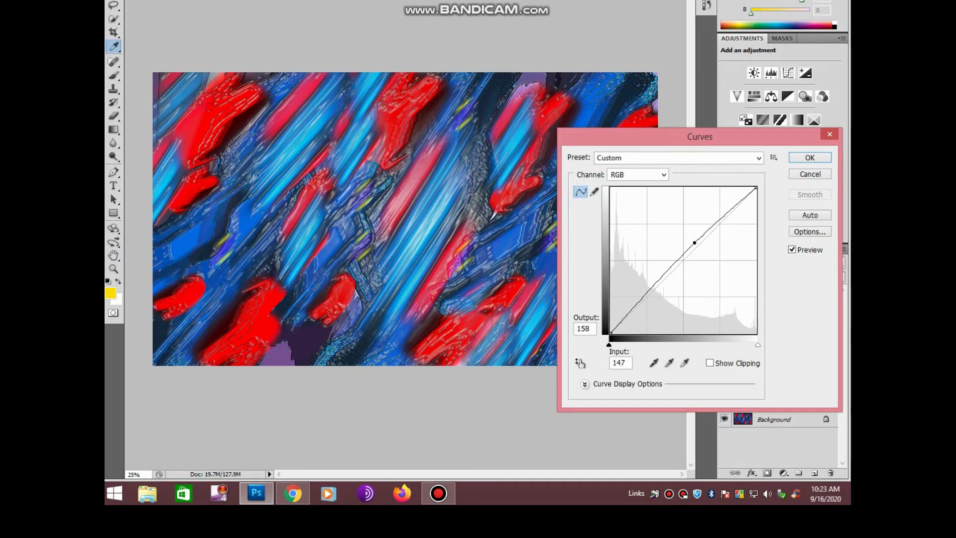
left_click_drag(657, 286, 657, 291)
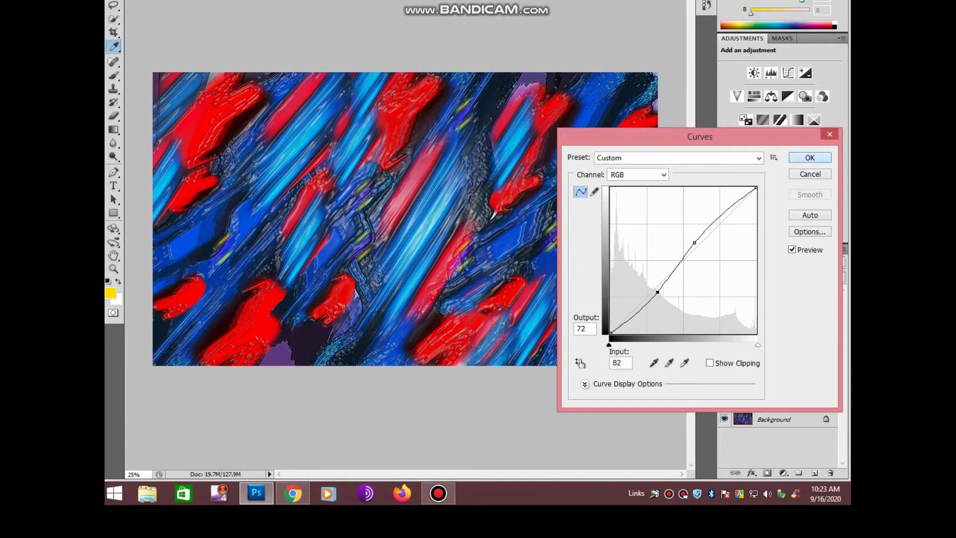
key("Return")
key("ctrl+plus")
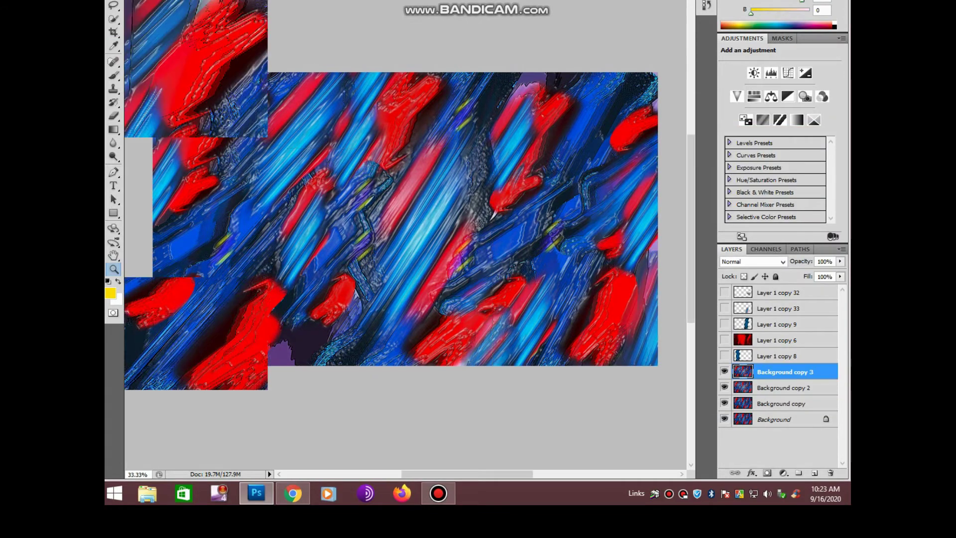
key("ctrl+j")
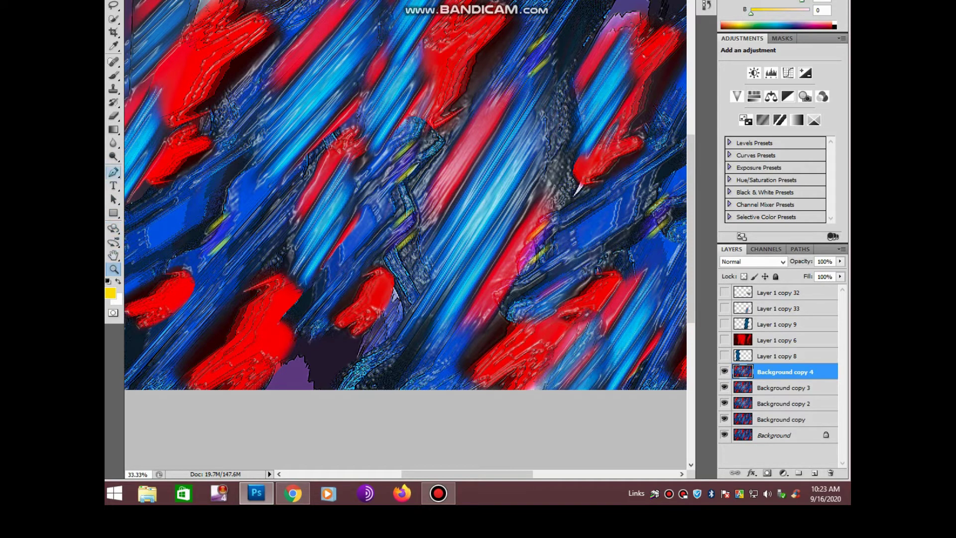
- Switch to the Dodge Tool with a soft 160 px brush
right_click(114, 157)
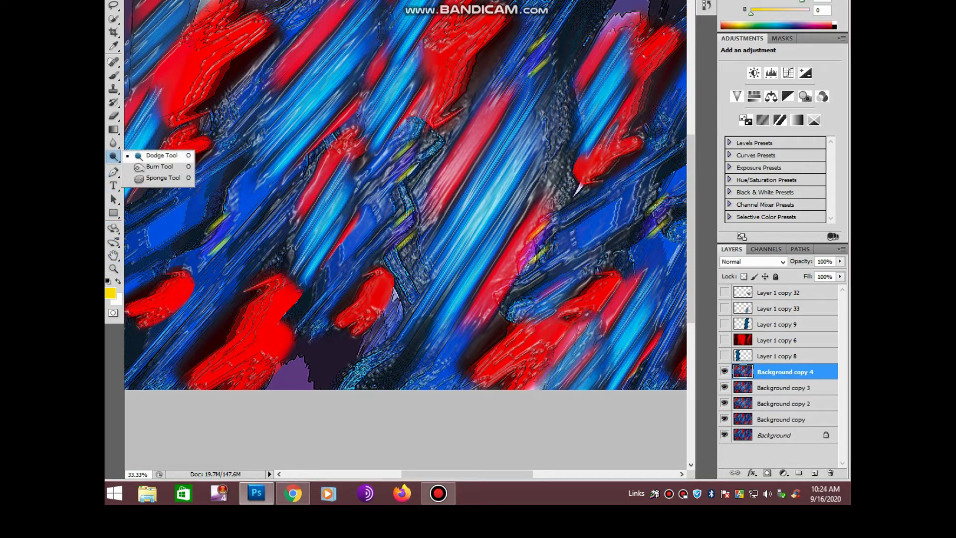
left_click(145, 156)
right_click(368, 195)
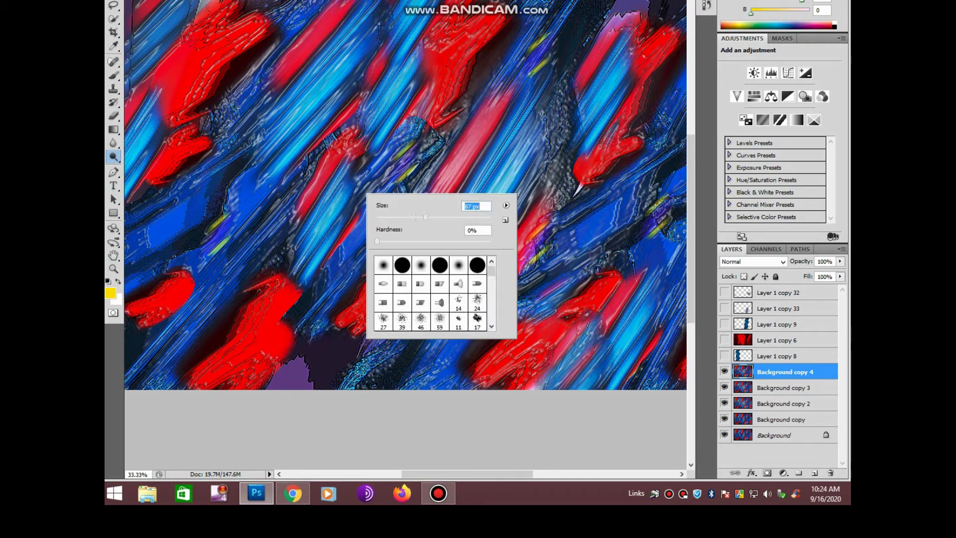
key("Return")
left_click_drag(519, 163, 458, 198)
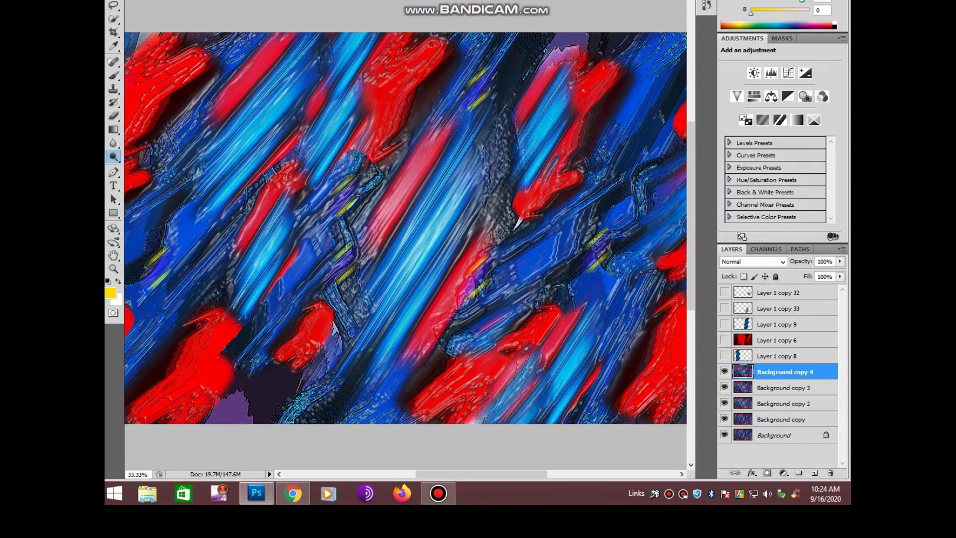
right_click(458, 197)
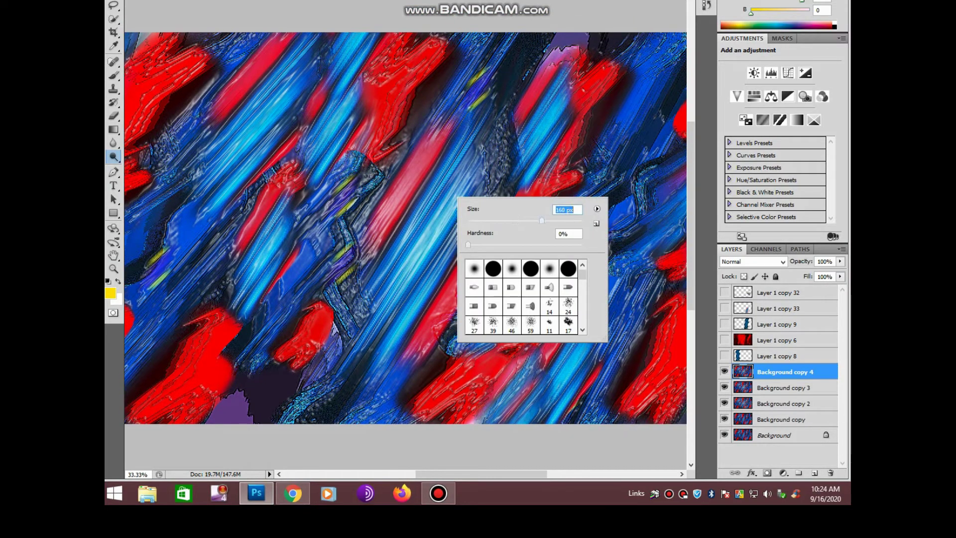
key("Return")
- Brush nine dodge strokes across the central red and blue streaks to brighten them
left_click_drag(428, 227, 403, 283)
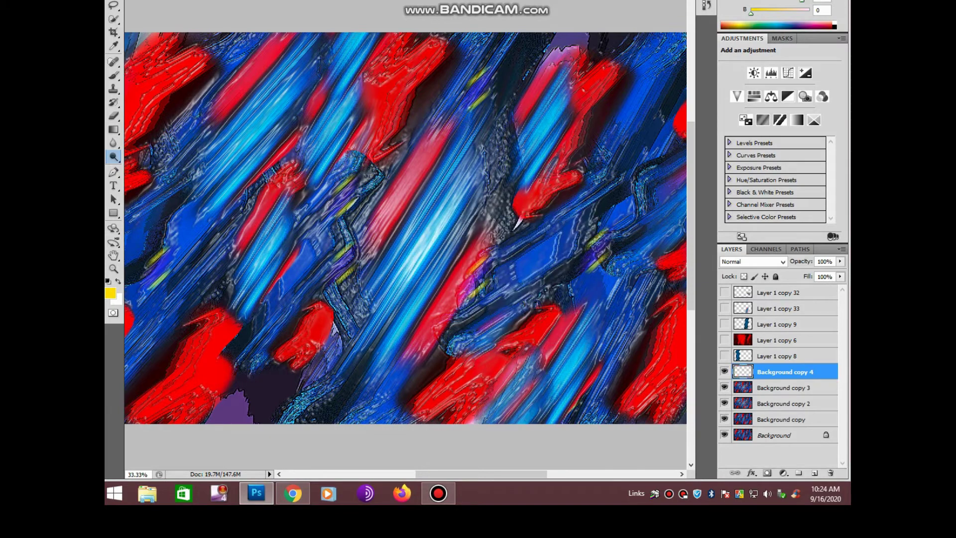
left_click_drag(517, 225, 485, 271)
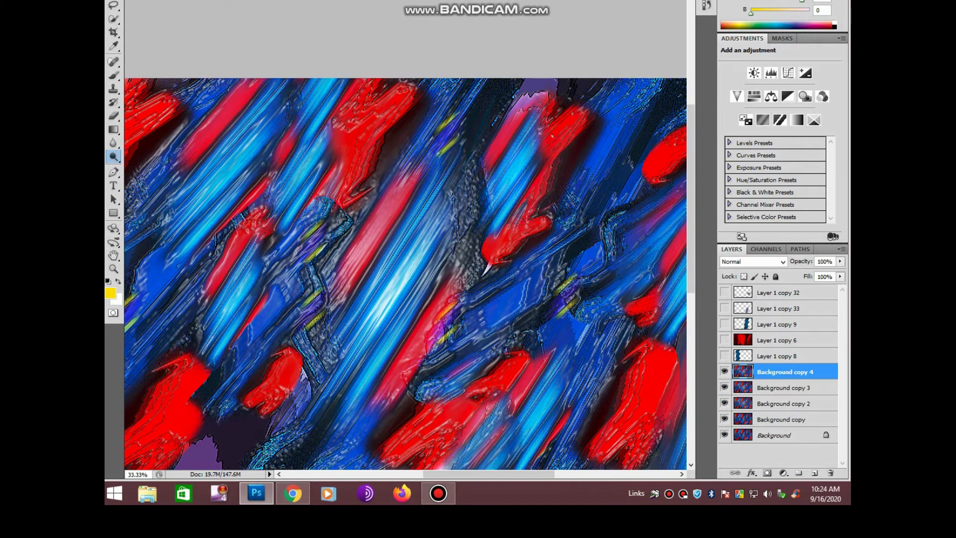
left_click_drag(406, 278, 368, 308)
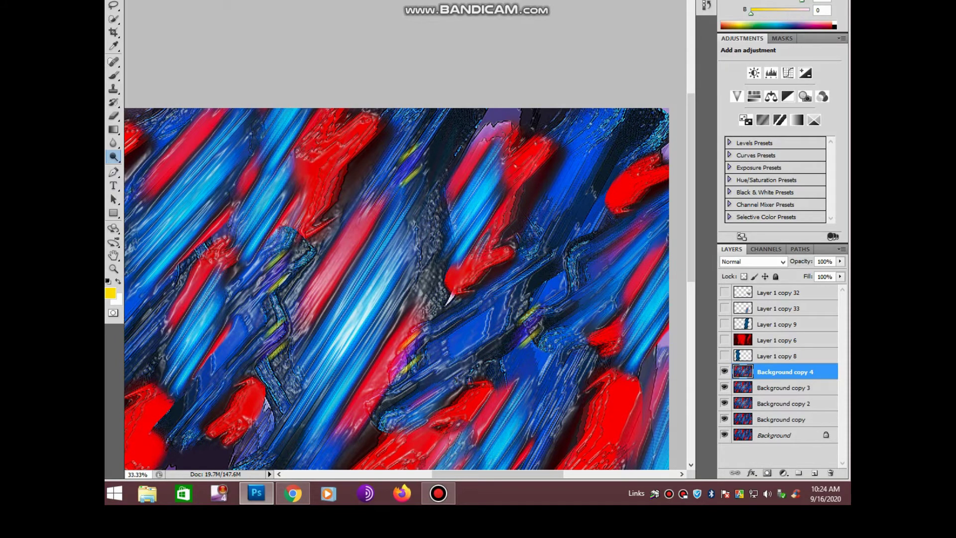
mouse_move(408, 269)
left_mouse_down()
mouse_move(408, 250)
mouse_move(572, 192)
left_mouse_up()
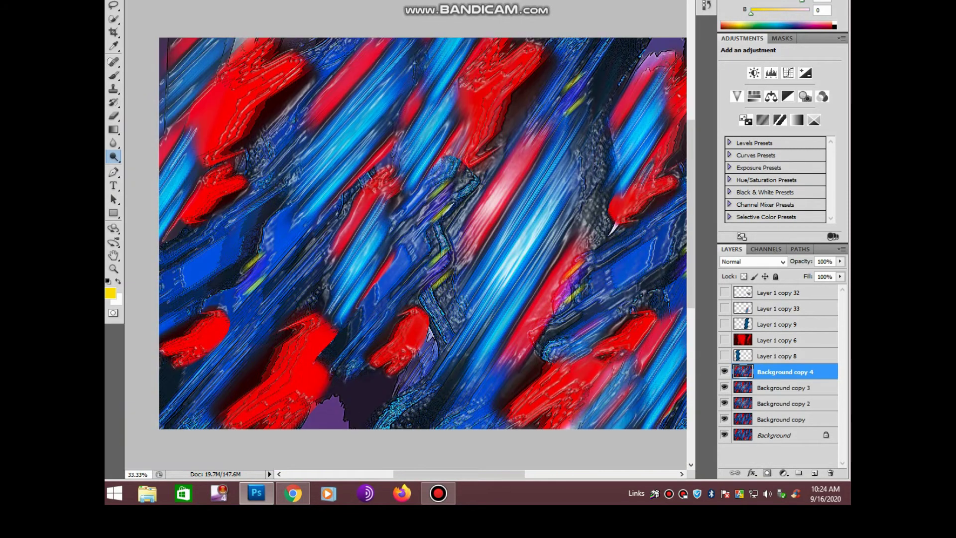
left_click_drag(351, 205, 428, 114)
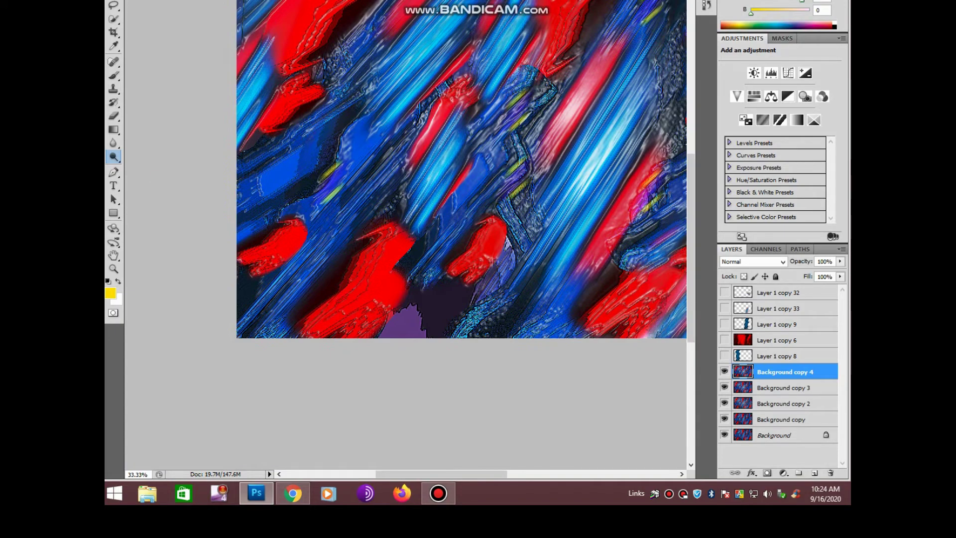
left_click_drag(408, 199, 462, 223)
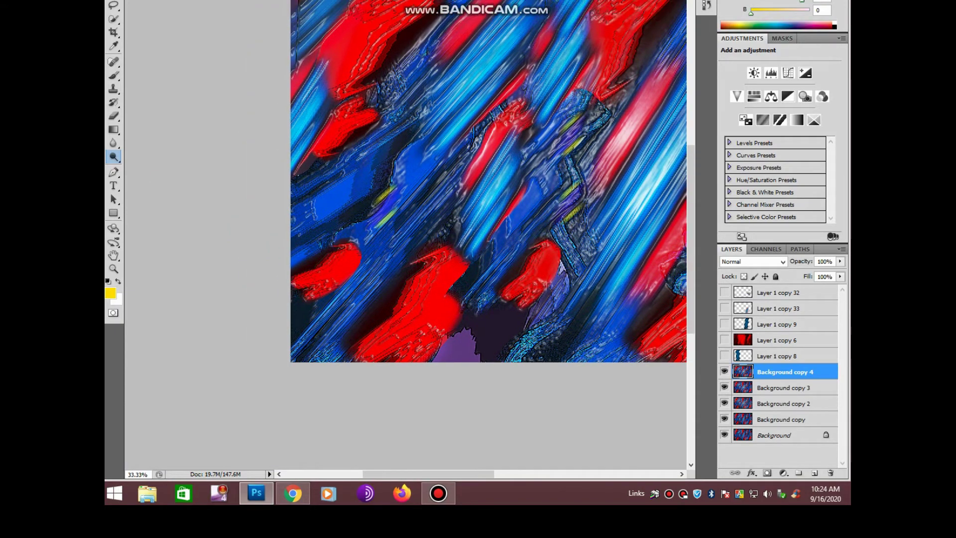
left_click_drag(448, 149, 429, 215)
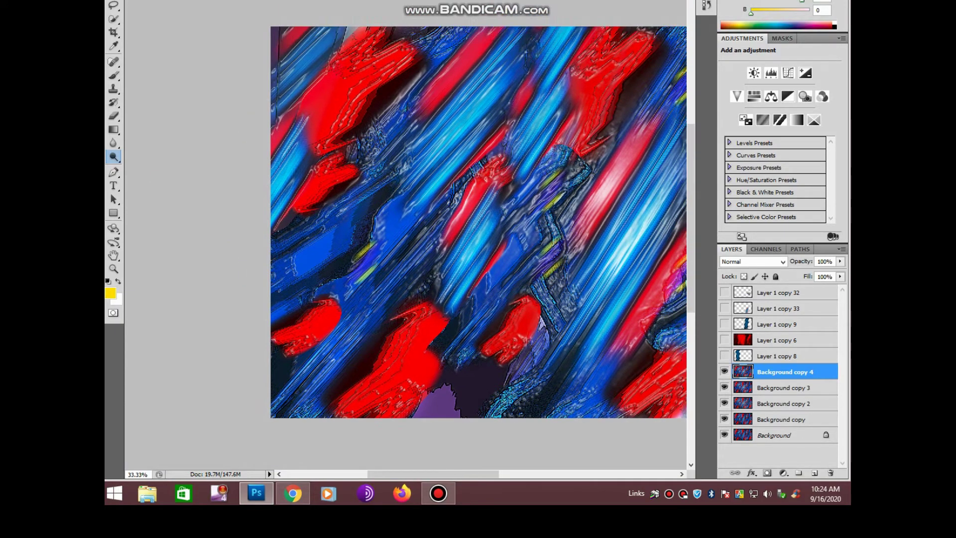
left_click_drag(438, 169, 402, 283)
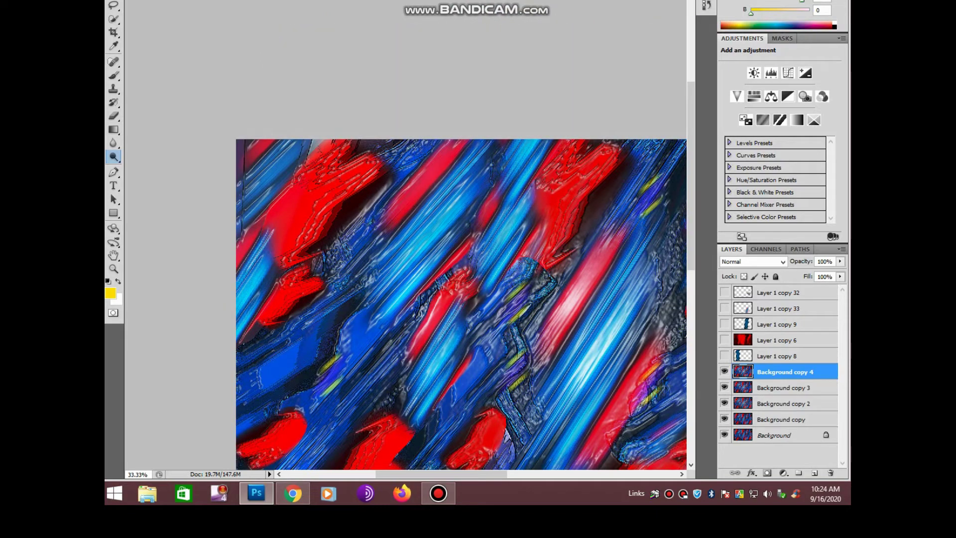
left_click_drag(423, 159, 386, 202)
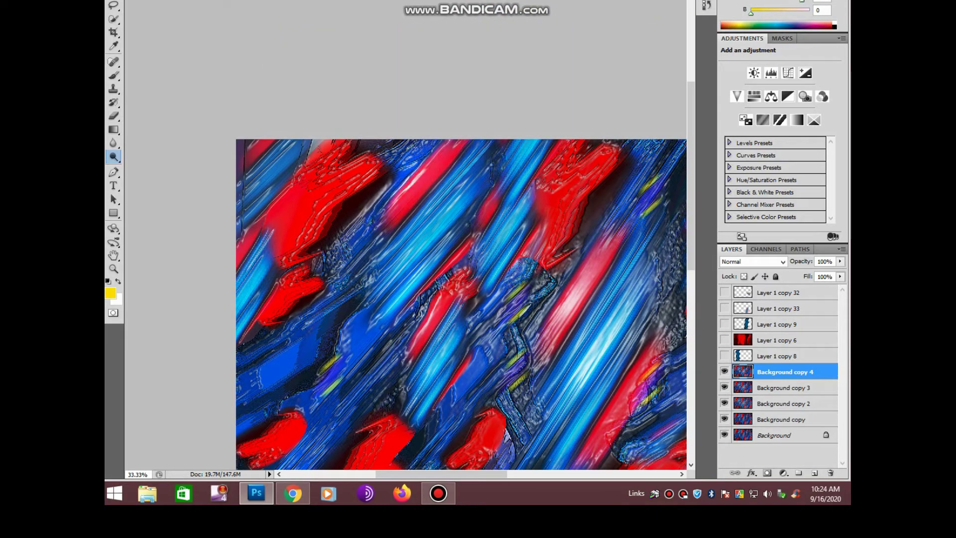
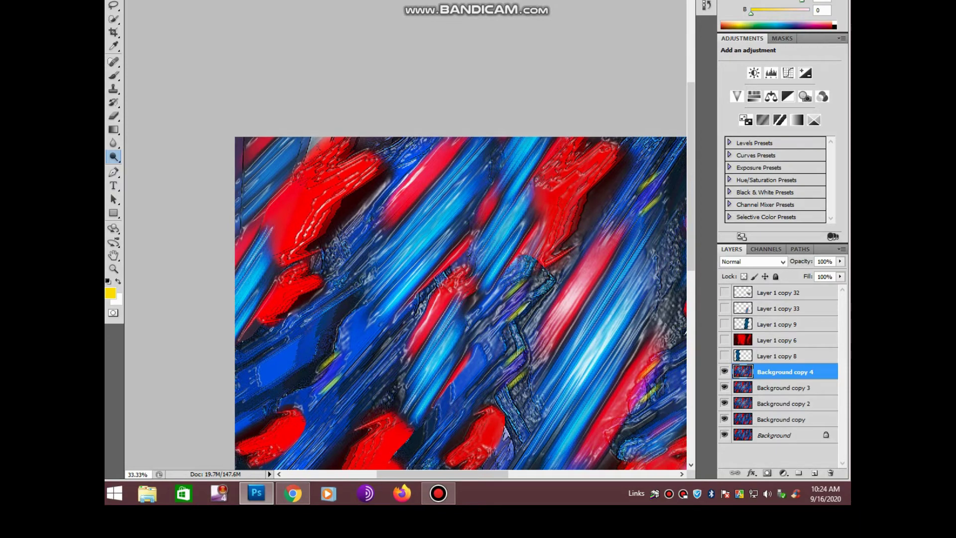
- Dodge about ten small patches across the red and blue streaks on Background copy 4 to lighten them
left_click_drag(448, 299, 313, 155)
mouse_move(415, 334)
left_mouse_down()
mouse_move(441, 311)
mouse_move(330, 316)
left_mouse_up()
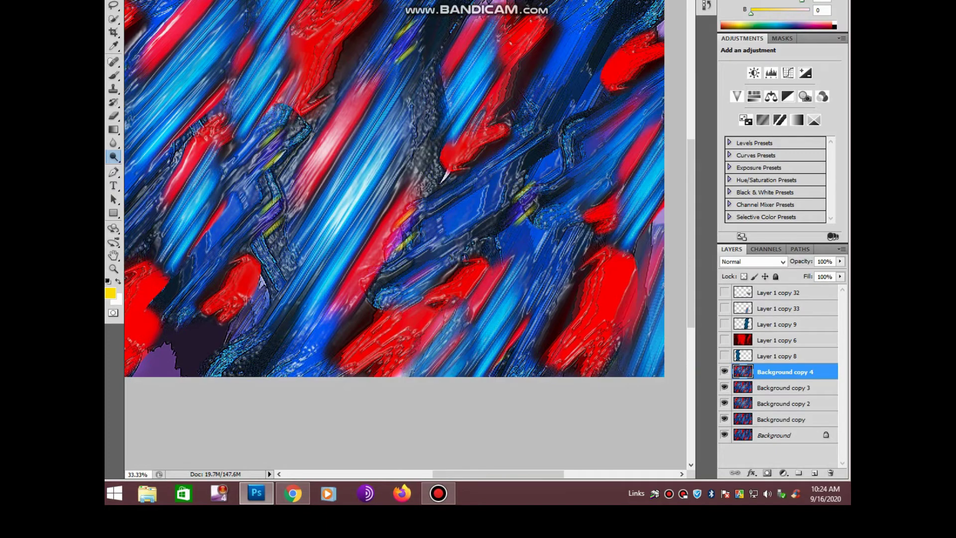
mouse_move(473, 309)
left_mouse_down()
mouse_move(493, 284)
mouse_move(471, 318)
mouse_move(399, 318)
mouse_move(371, 307)
left_mouse_up()
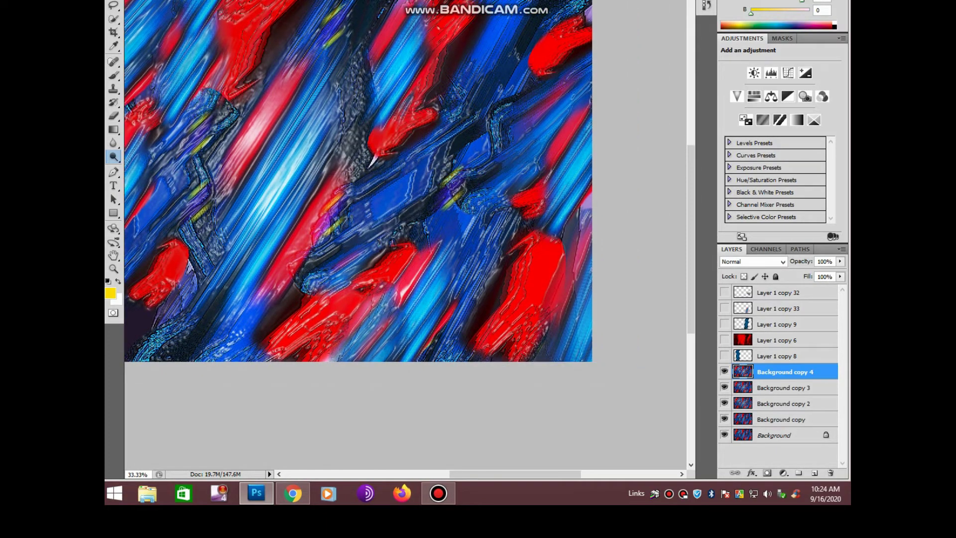
left_click_drag(443, 234, 376, 317)
left_click_drag(349, 239, 329, 317)
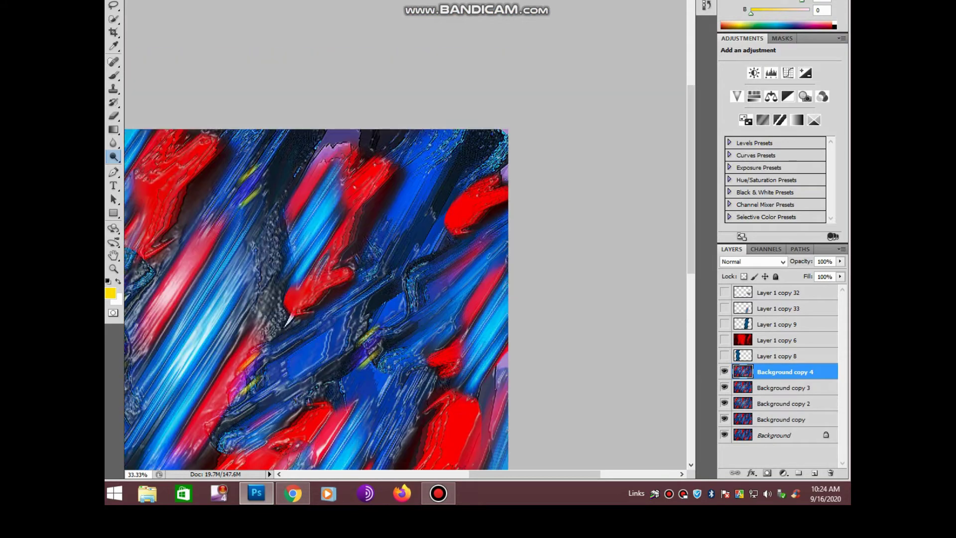
left_click_drag(316, 163, 386, 197)
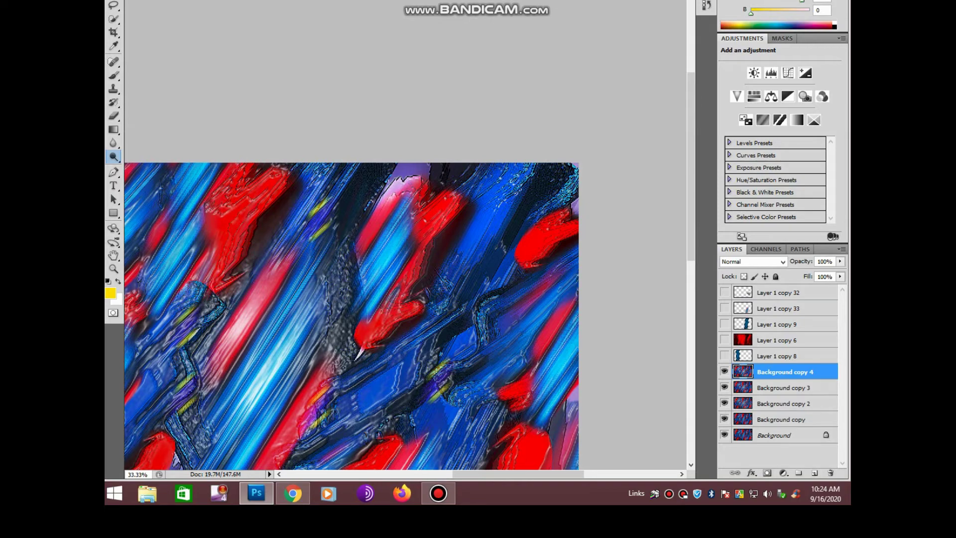
left_click_drag(349, 299, 474, 277)
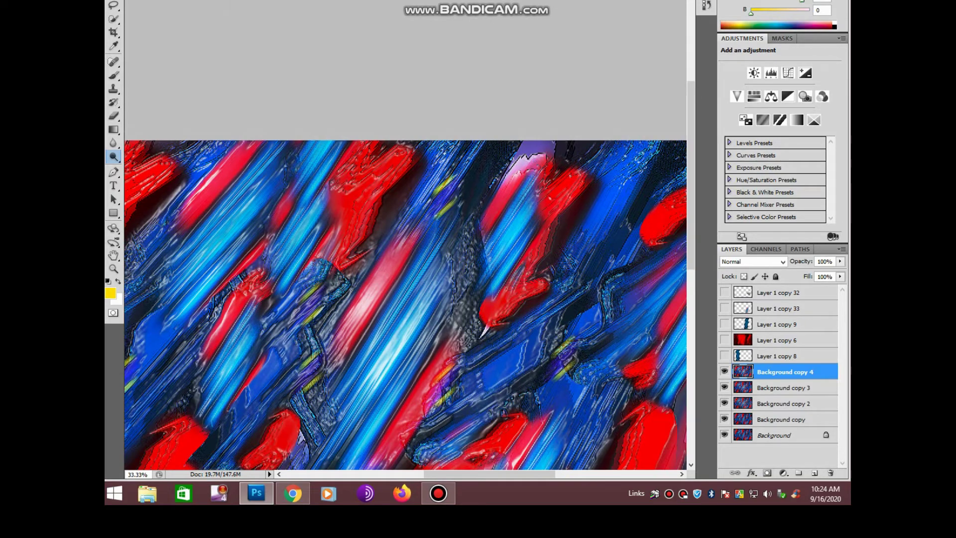
left_click_drag(324, 194, 460, 174)
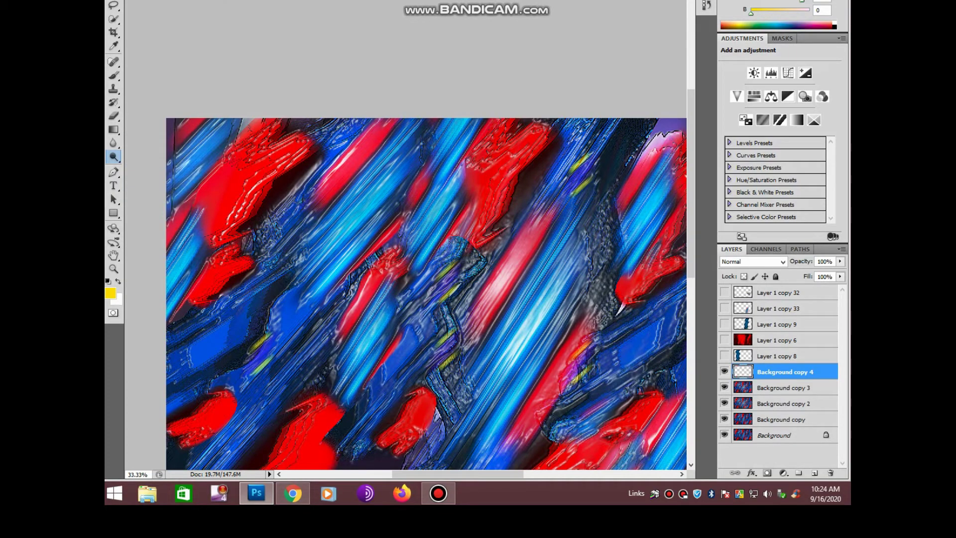
scroll(426, 294, "down", 3)
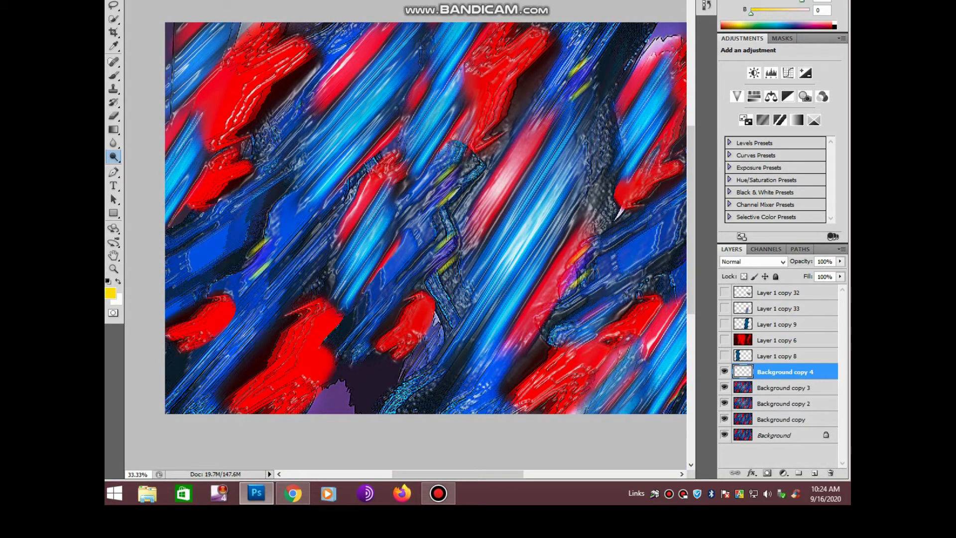
left_click_drag(278, 289, 214, 209)
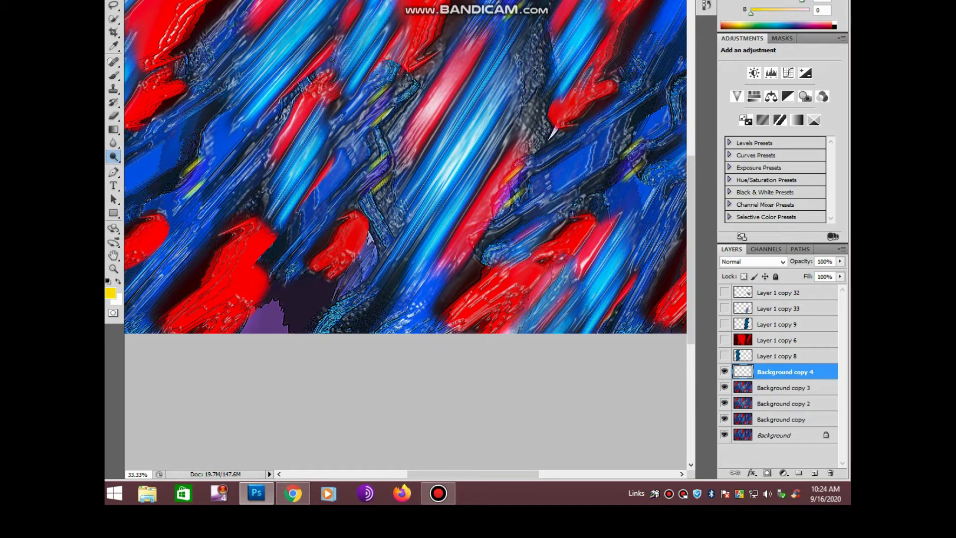
left_click_drag(399, 174, 306, 220)
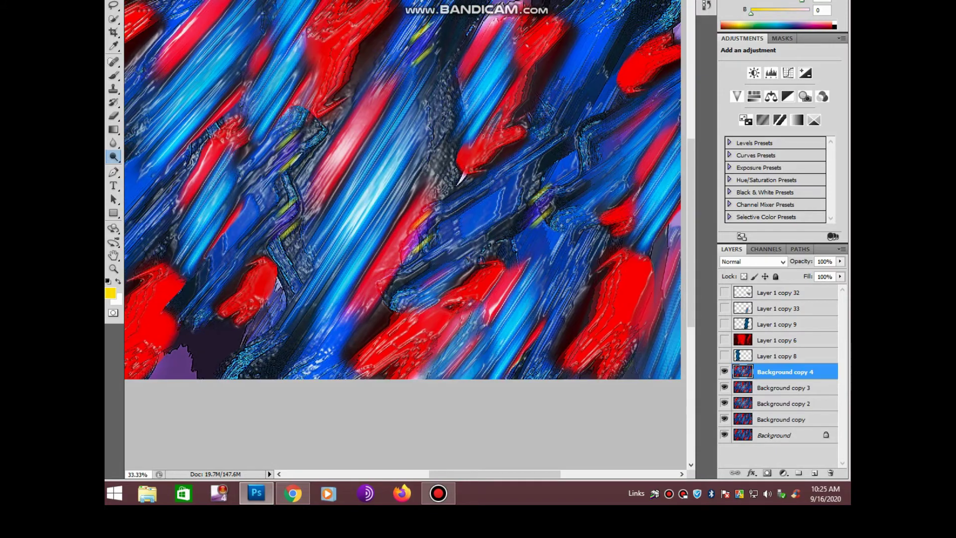
- Switch from the Dodge tool to the Burn Tool and check its brush settings
right_click(113, 171)
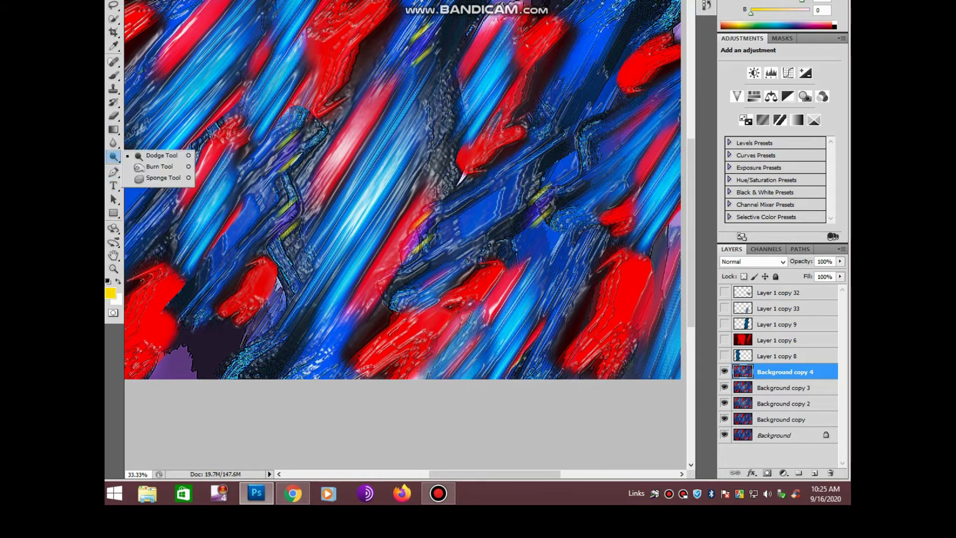
left_click(160, 166)
right_click(437, 233)
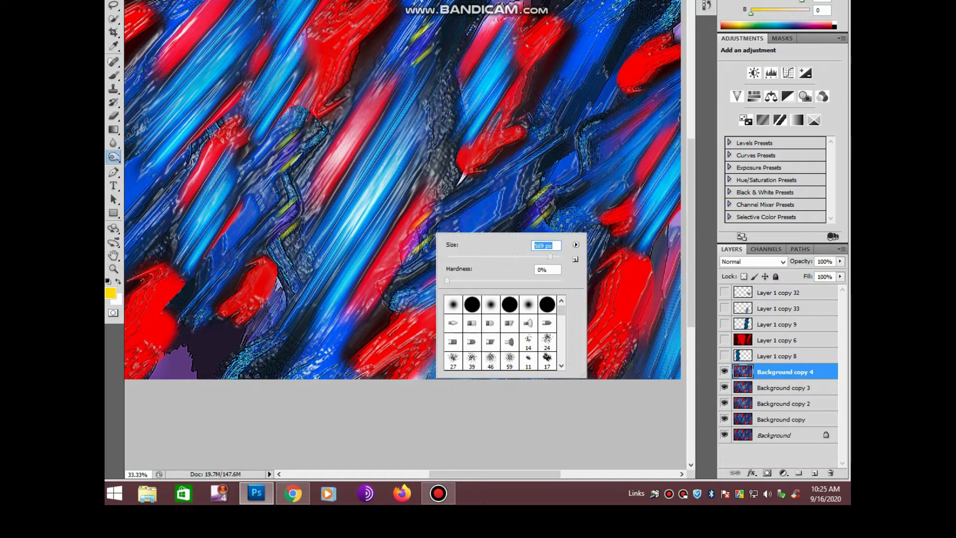
key("Return")
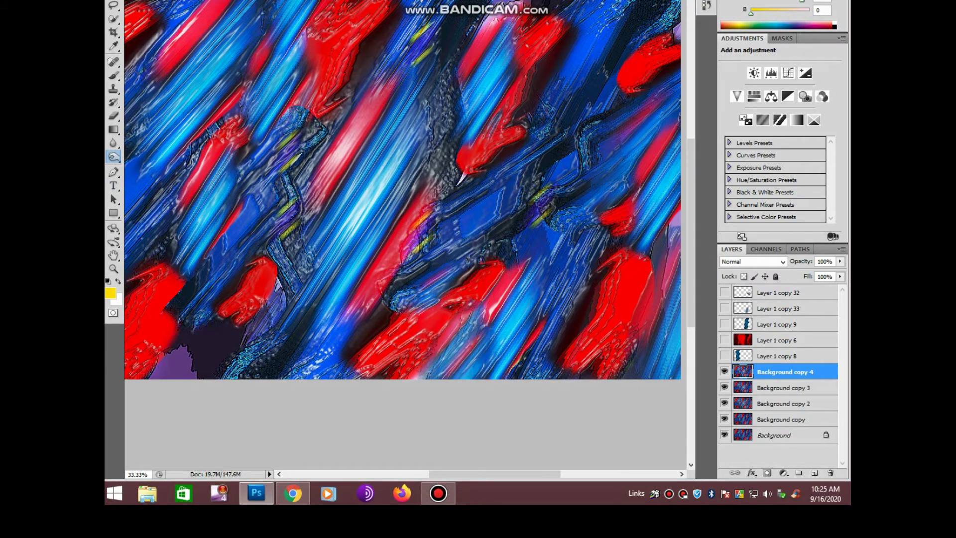
- Pan around the streak artwork with the Burn Tool ready
left_click_drag(398, 199, 427, 209)
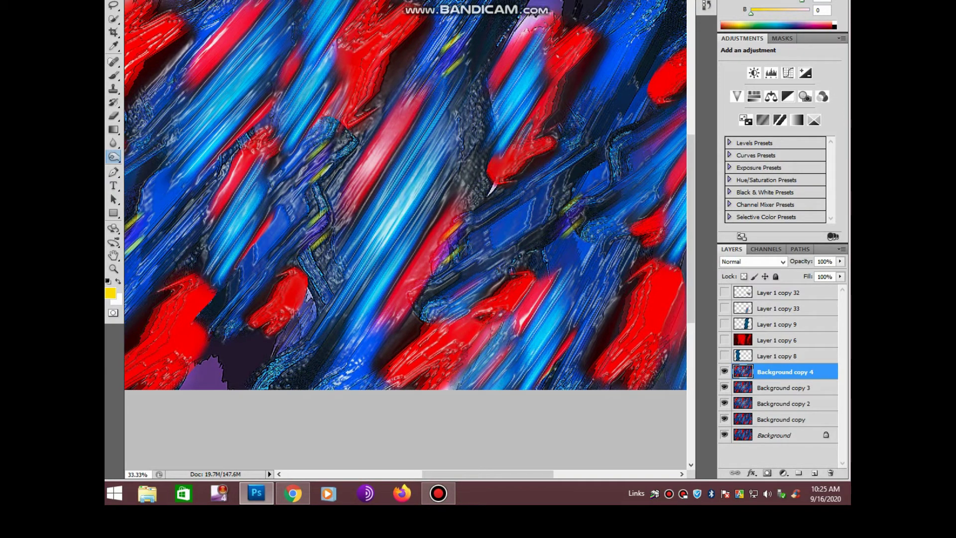
mouse_move(358, 199)
left_mouse_down()
mouse_move(366, 226)
mouse_move(418, 242)
left_mouse_up()
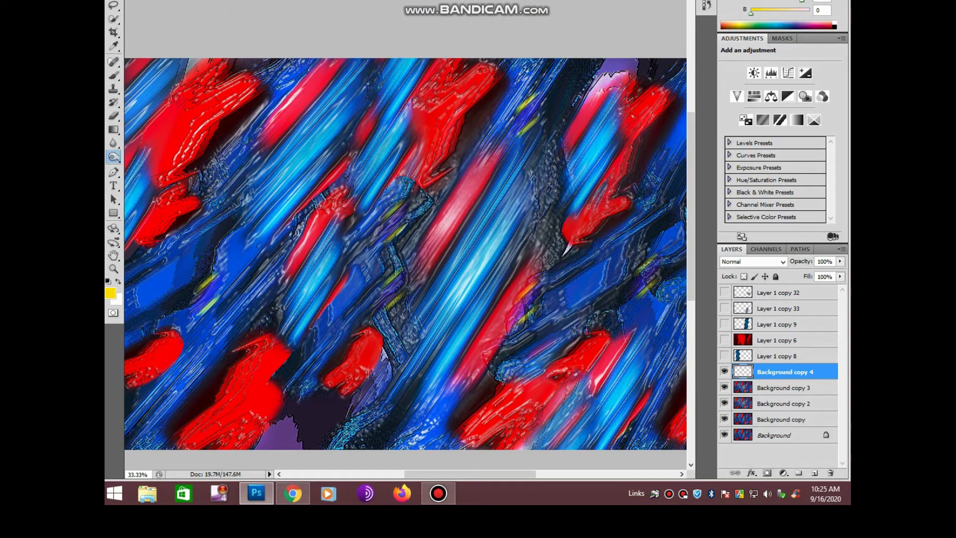
left_click_drag(244, 142, 303, 146)
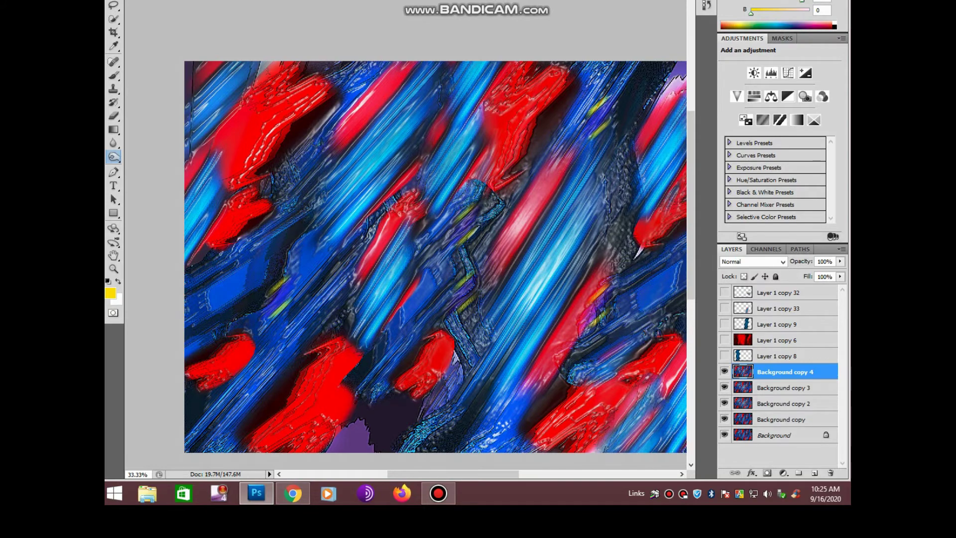
left_click_drag(428, 249, 419, 161)
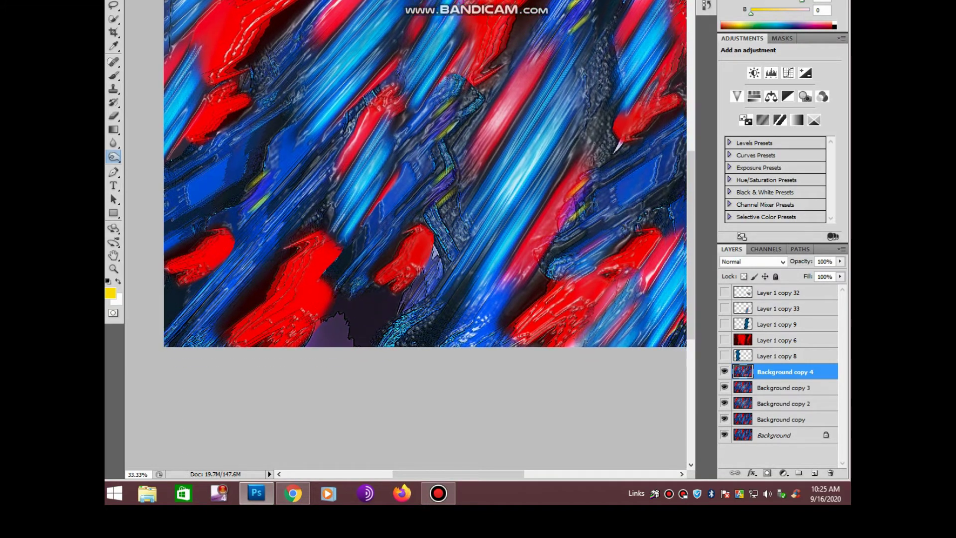
mouse_move(449, 224)
left_mouse_down()
mouse_move(398, 209)
mouse_move(354, 213)
left_mouse_up()
left_click_drag(448, 224, 377, 219)
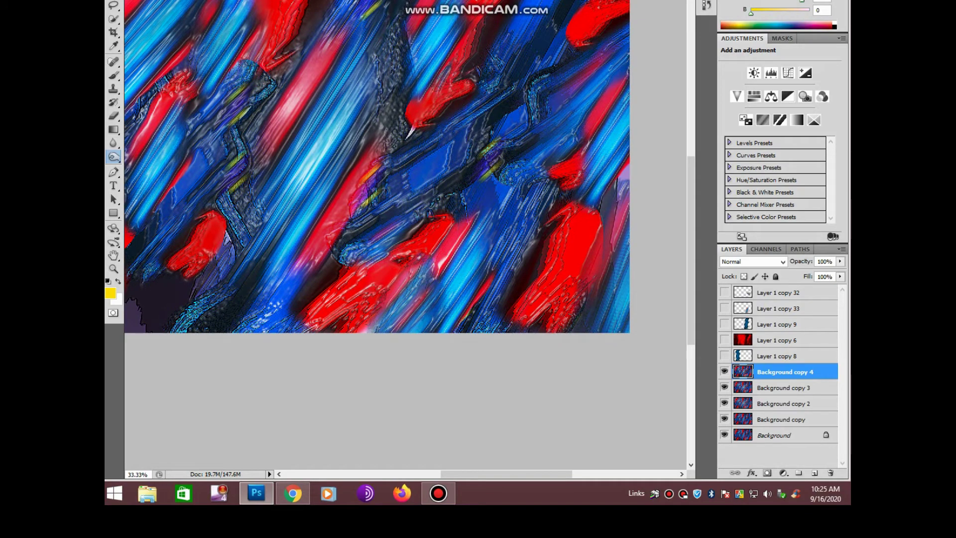
- Lasso a piece of the streaks, feather its edges, and copy it onto a new layer
key("z")
key("ctrl+minus")
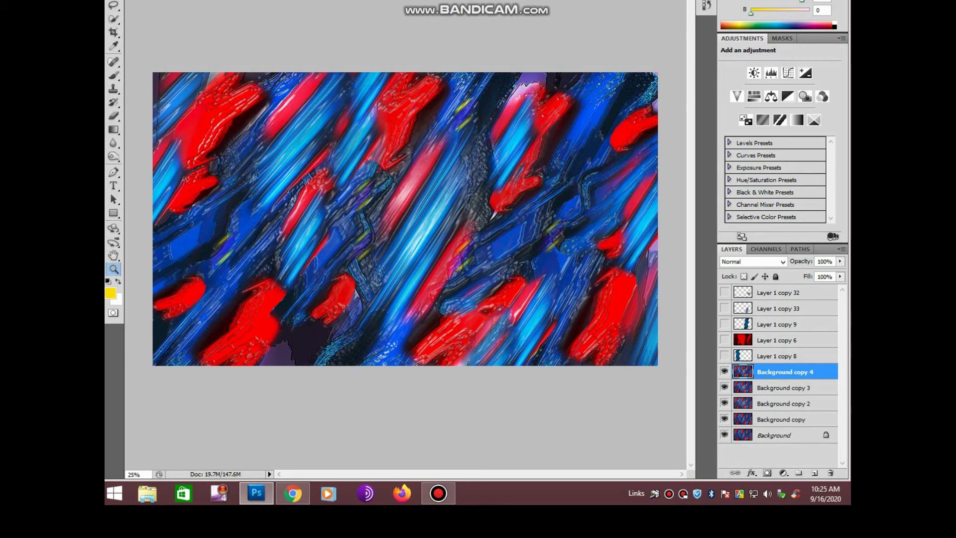
left_click_drag(306, 189, 655, 366)
left_click_drag(239, 91, 682, 269)
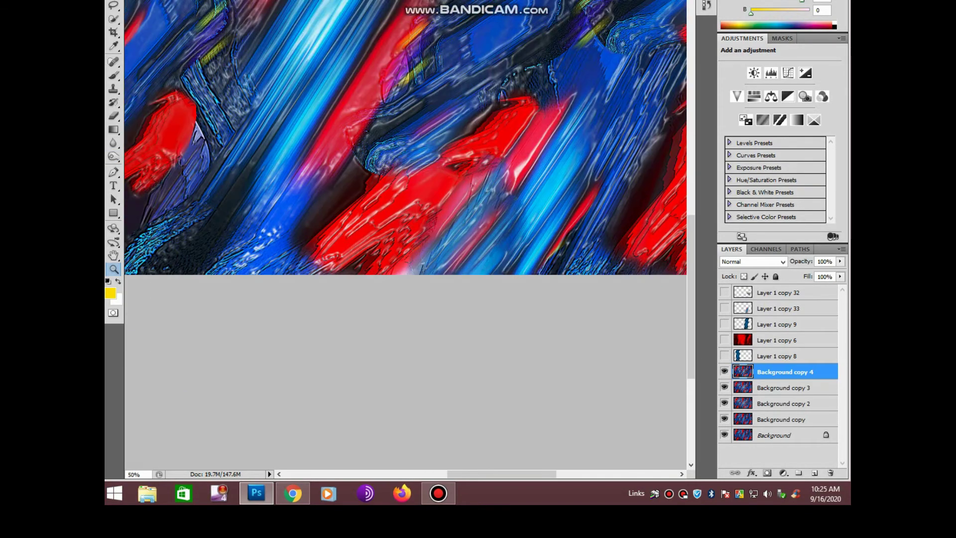
left_click_drag(222, 71, 686, 275)
key("ctrl+minus")
left_click(114, 4)
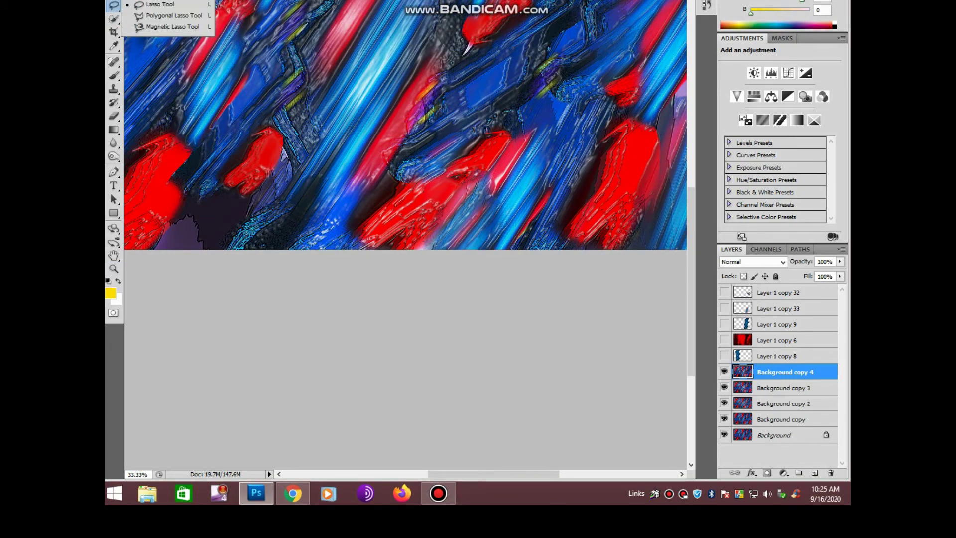
left_click(160, 5)
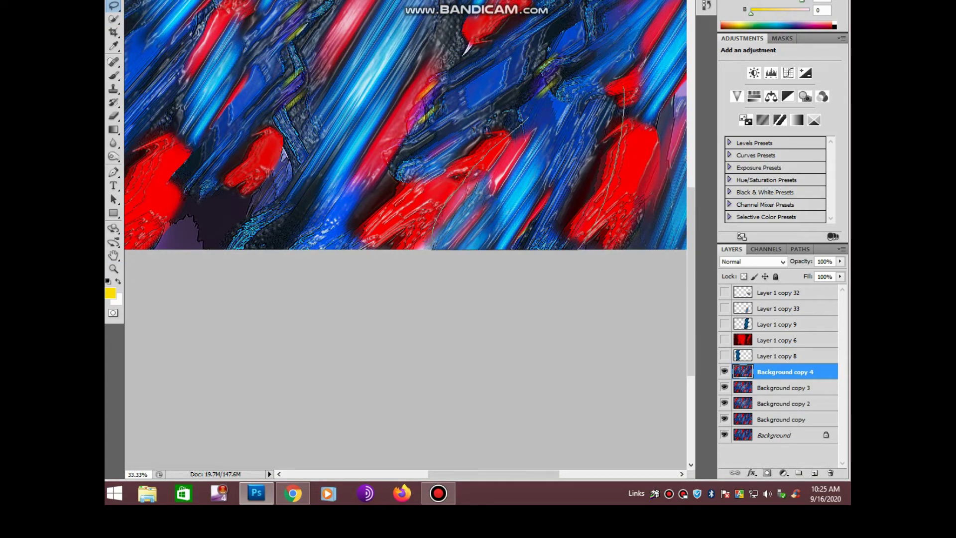
left_click_drag(432, 249, 528, 122)
right_click(550, 148)
left_click(583, 181)
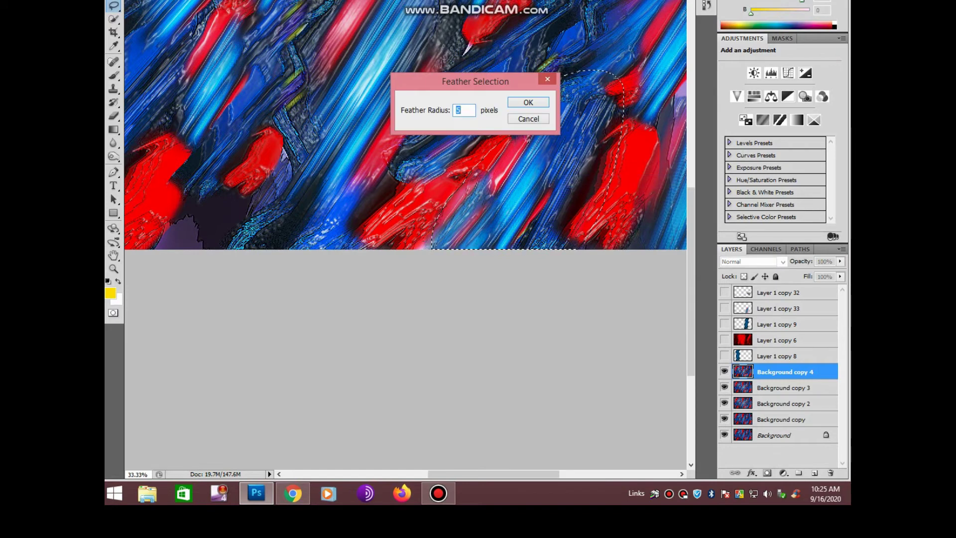
key("Return")
key("ctrl+j")
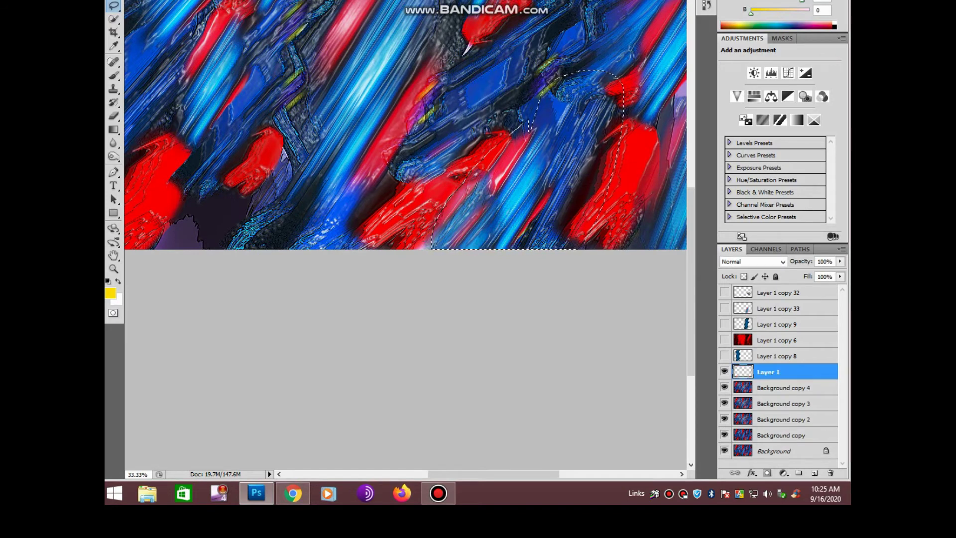
- Move the copied piece to the left side and erase diagonal bands of it
left_click_drag(488, 184, 219, 169)
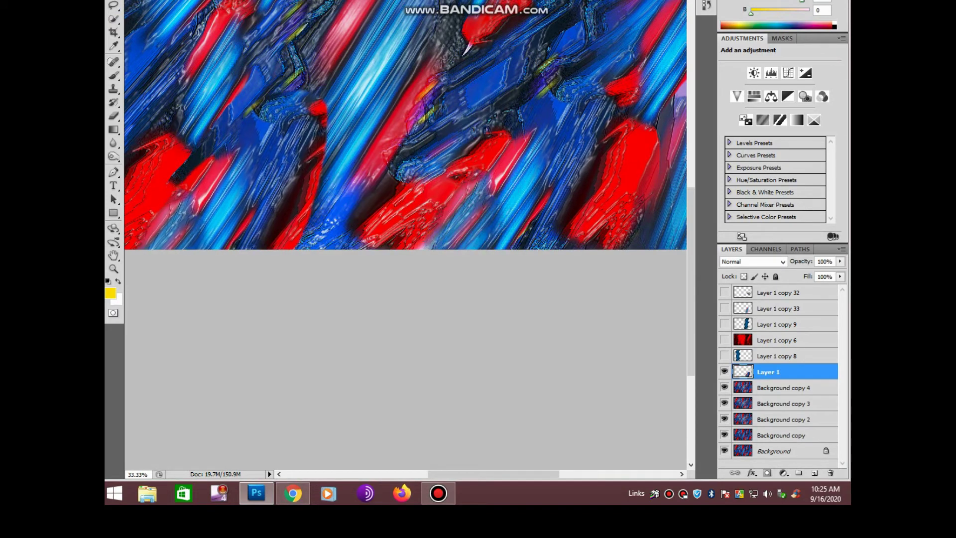
right_click(114, 116)
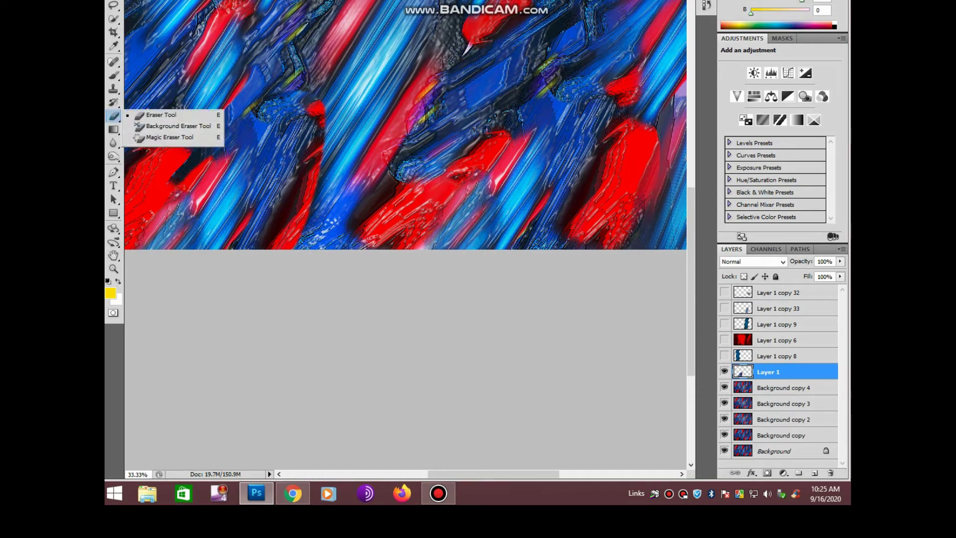
left_click(149, 113)
left_click_drag(294, 207, 283, 239)
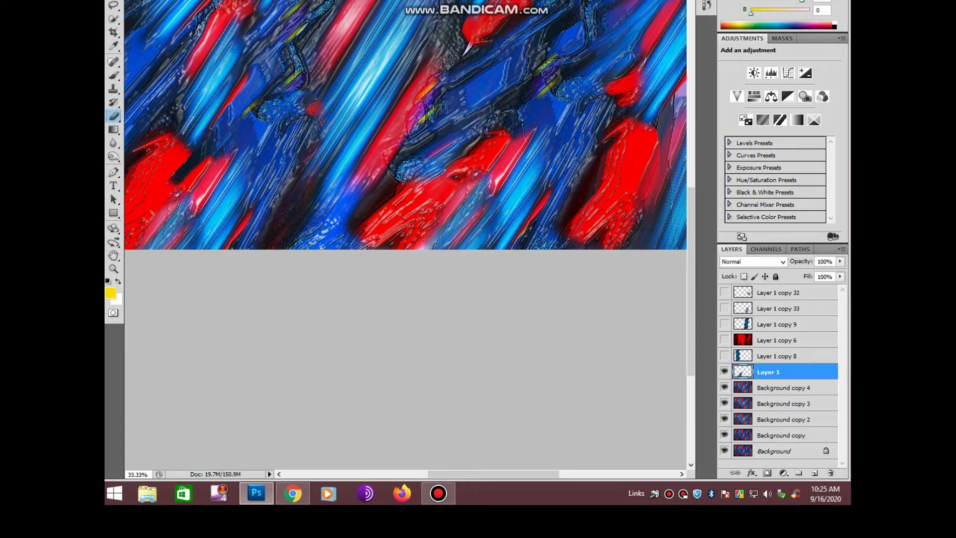
mouse_move(302, 96)
left_mouse_down()
mouse_move(247, 114)
mouse_move(147, 236)
left_mouse_up()
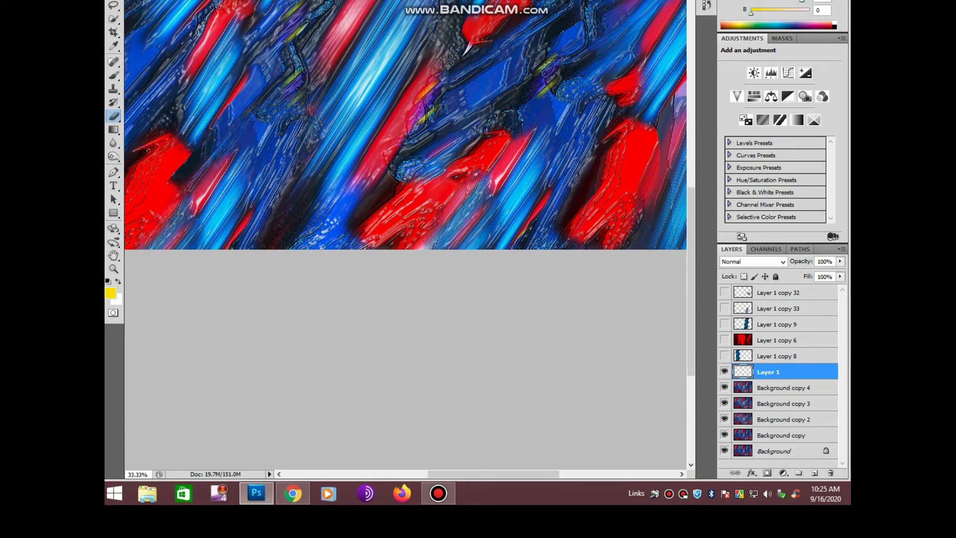
mouse_move(263, 115)
left_mouse_down()
mouse_move(272, 115)
mouse_move(199, 209)
left_mouse_up()
mouse_move(318, 99)
left_mouse_down()
mouse_move(165, 239)
mouse_move(180, 239)
left_mouse_up()
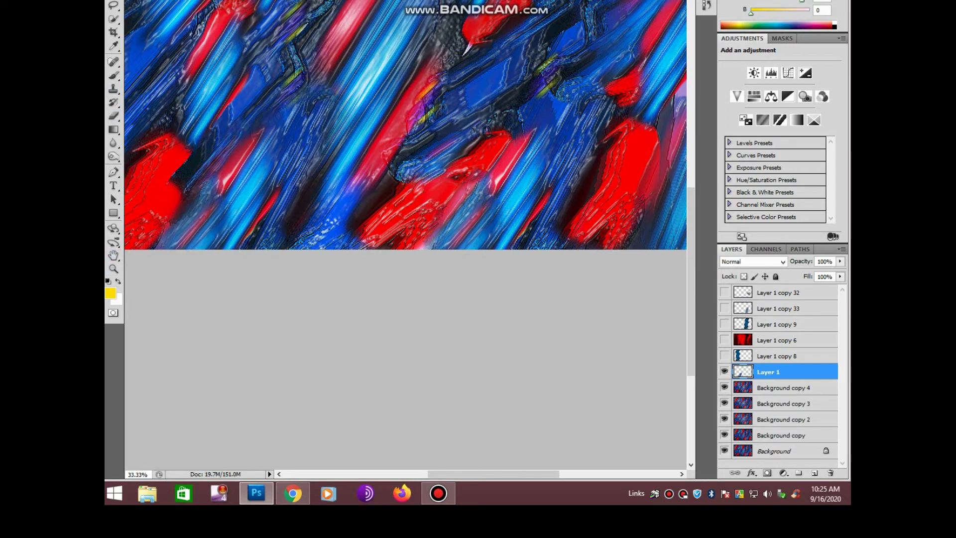
right_click(114, 115)
left_click(149, 112)
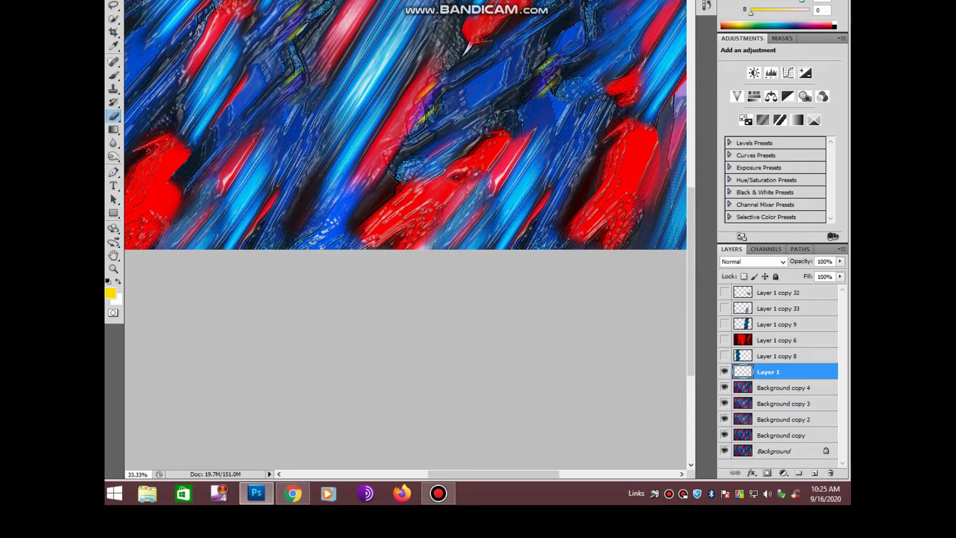
- Zoom to 25%, delete Layer 1, and leave only Background copy 4 visible
left_click(114, 268)
left_click_drag(548, 216, 182, 129)
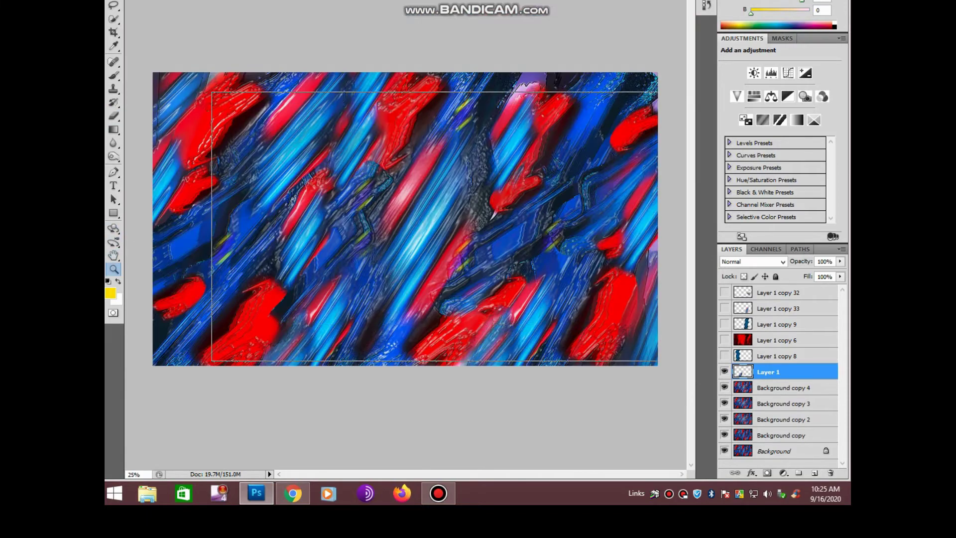
key("ctrl+plus")
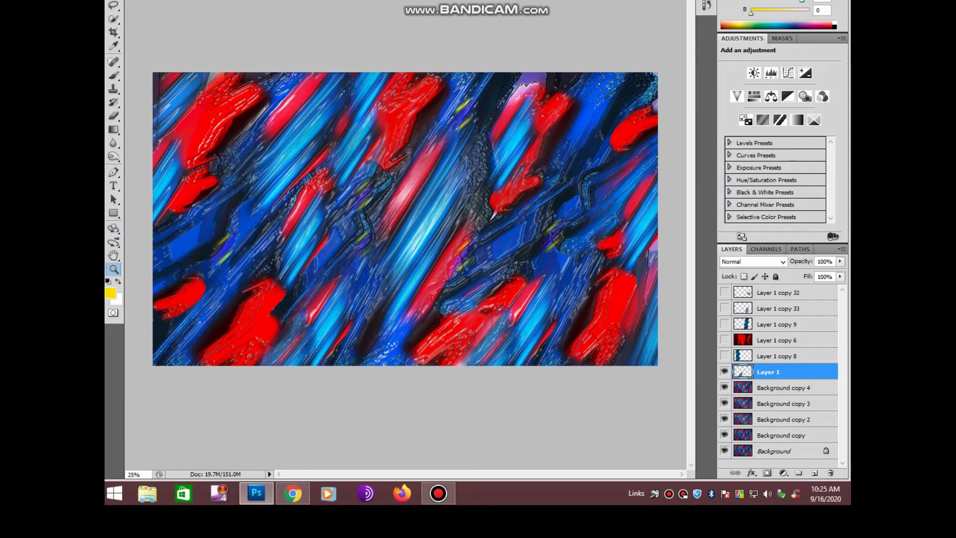
key("Delete")
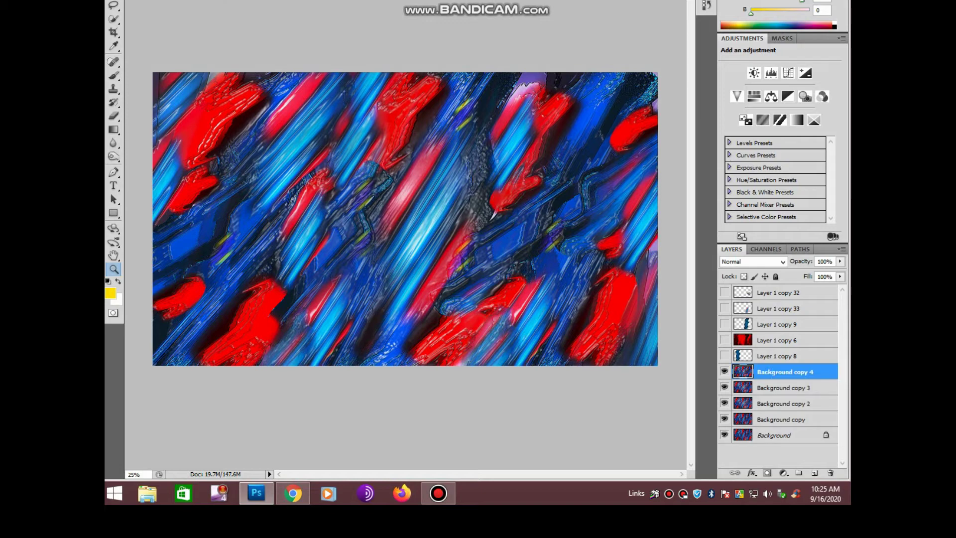
left_click(725, 371)
left_click(724, 371)
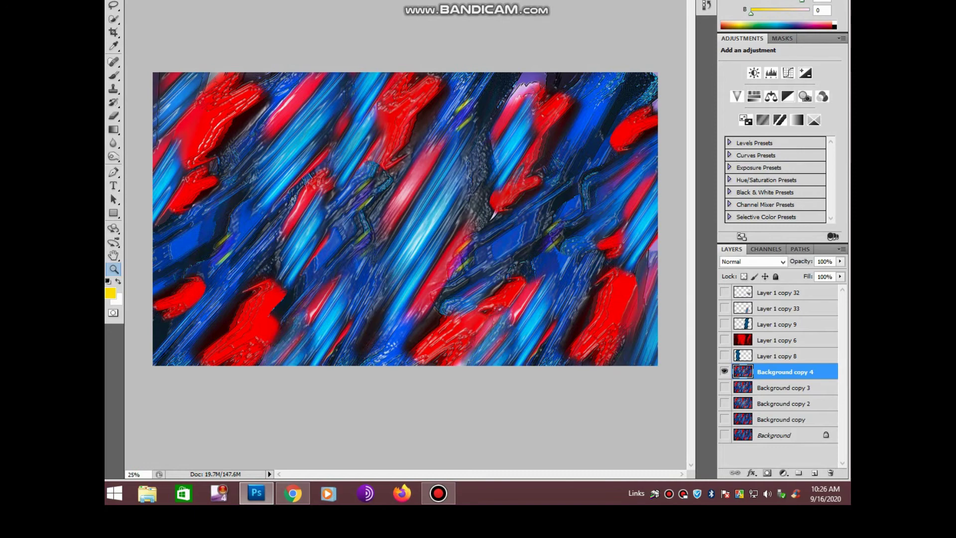
left_click(114, 5)
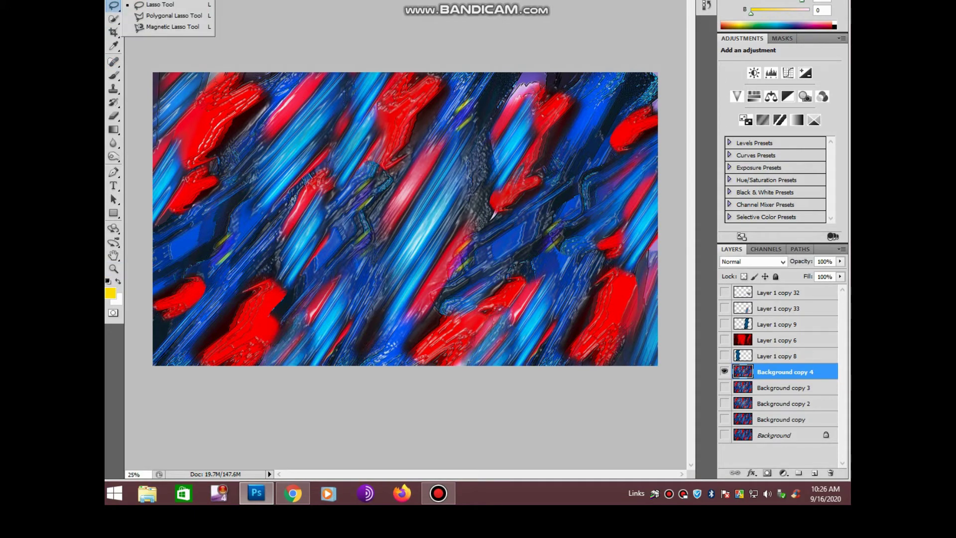
- Duplicate to Background copy 5, shrink, narrow and rotate it about 20° at centre, then open Motion Blur
key("ctrl+j")
key("ctrl+t")
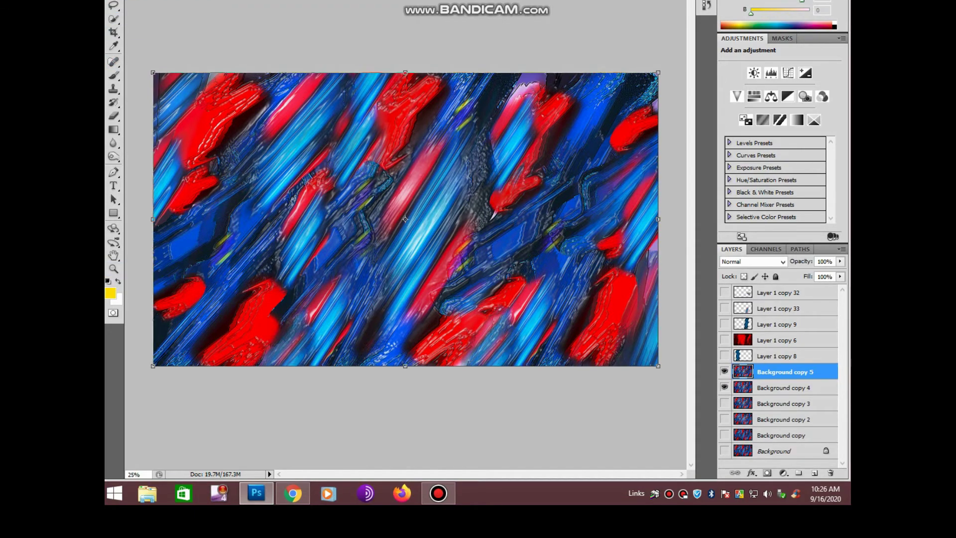
left_click_drag(658, 366, 516, 282)
left_click_drag(515, 219, 468, 219)
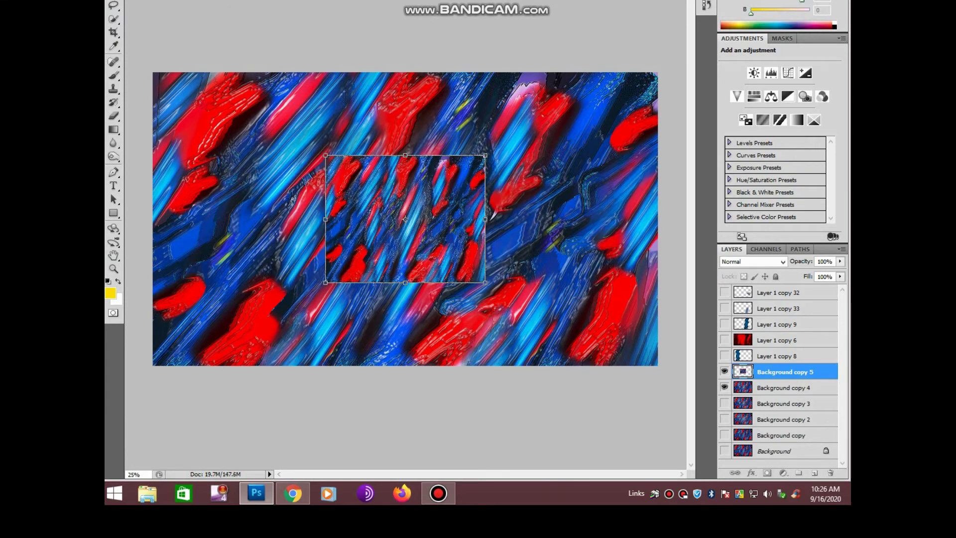
left_click_drag(473, 288, 451, 319)
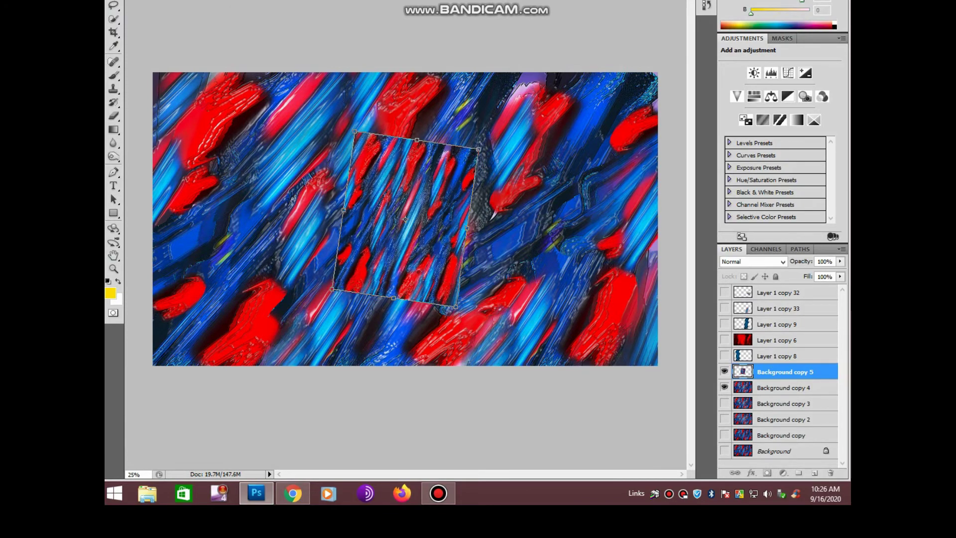
key("Return")
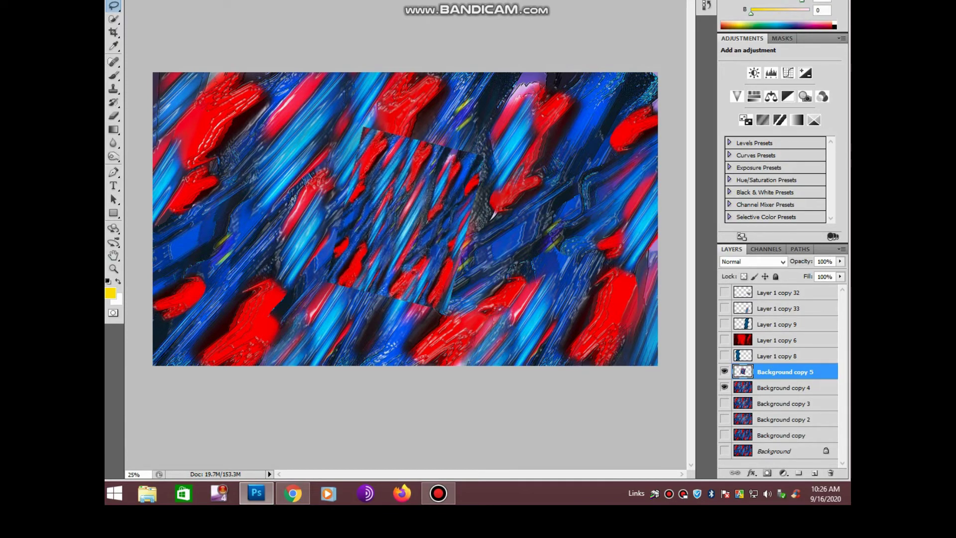
left_click(241, 1)
left_click(396, 103)
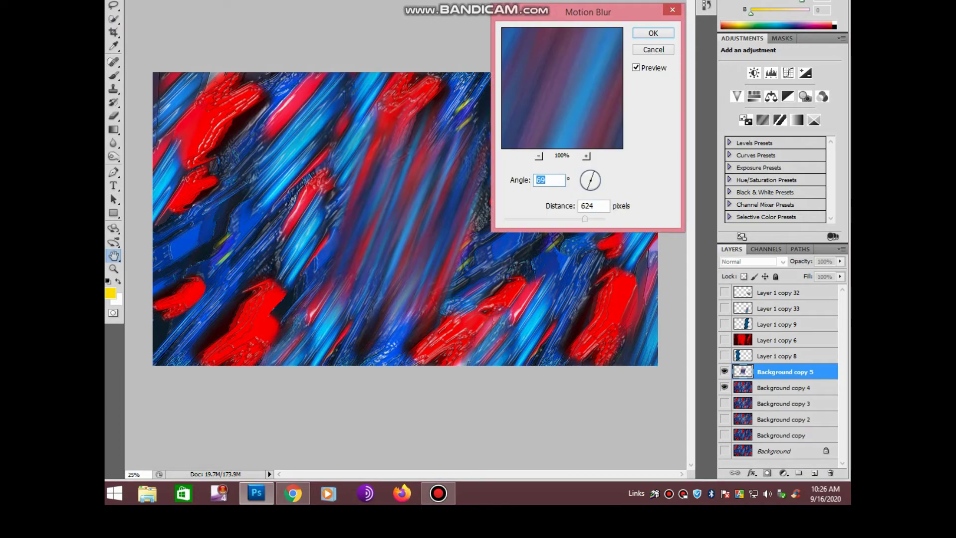
- Apply Motion Blur at a -57° angle, then deepen shadows and brighten highlights with Levels
left_click_drag(593, 171, 597, 186)
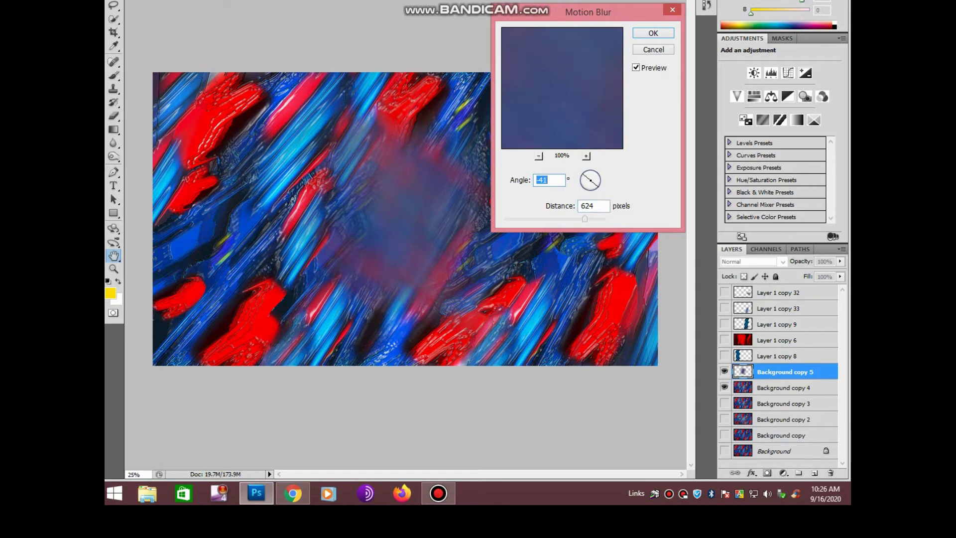
type("-57")
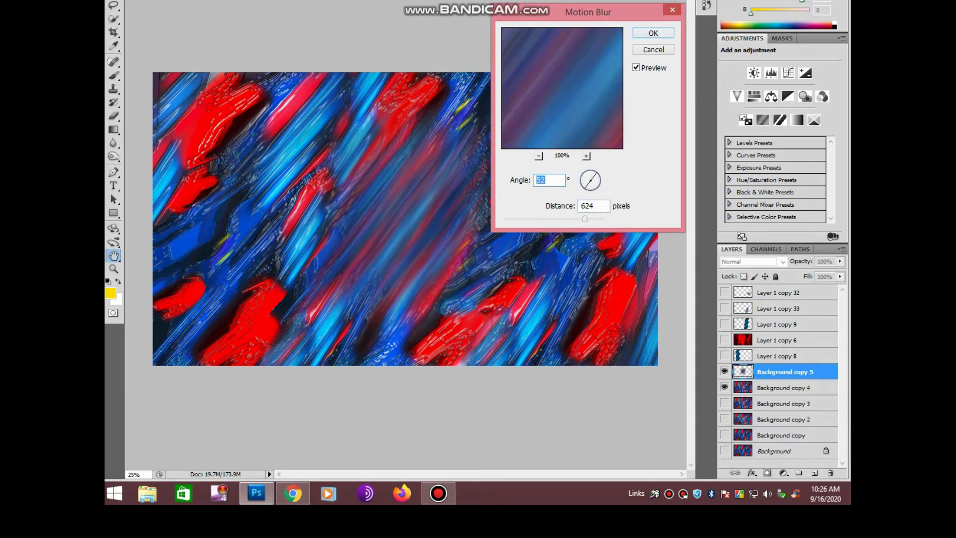
key("Return")
key("ctrl+l")
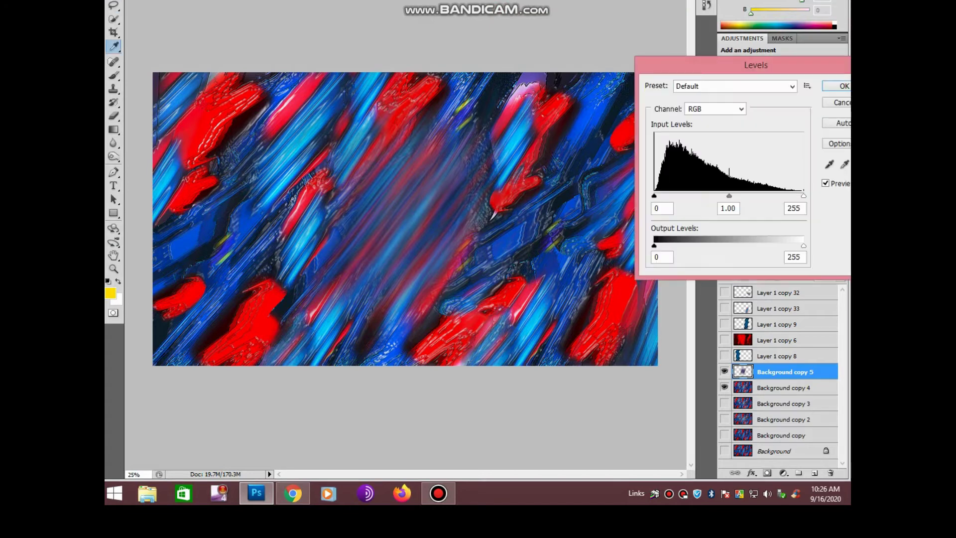
left_click_drag(654, 195, 699, 196)
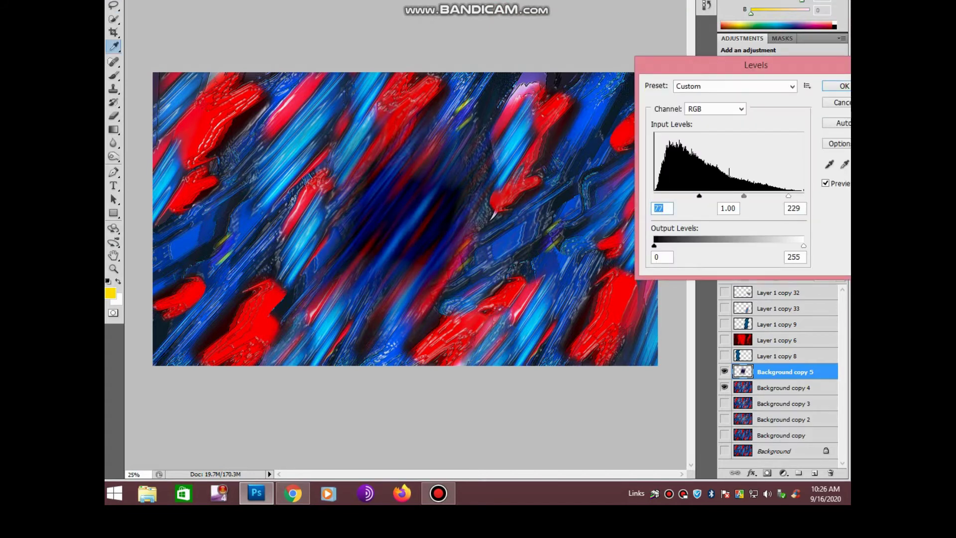
left_click_drag(788, 195, 715, 196)
key("Return")
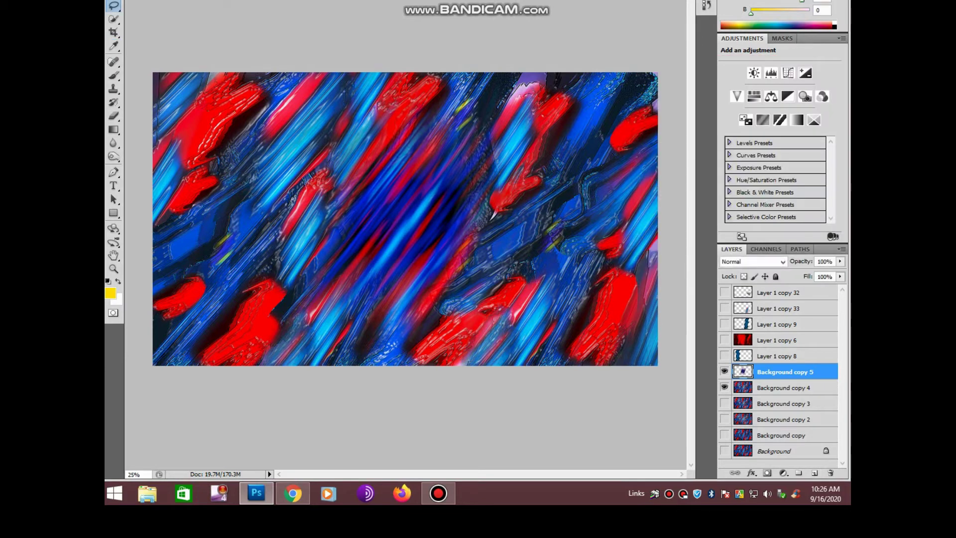
- Shift the hue to -155 toward green-yellow with slightly reduced saturation
key("ctrl+u")
type("42")
key("Down")
key("Down")
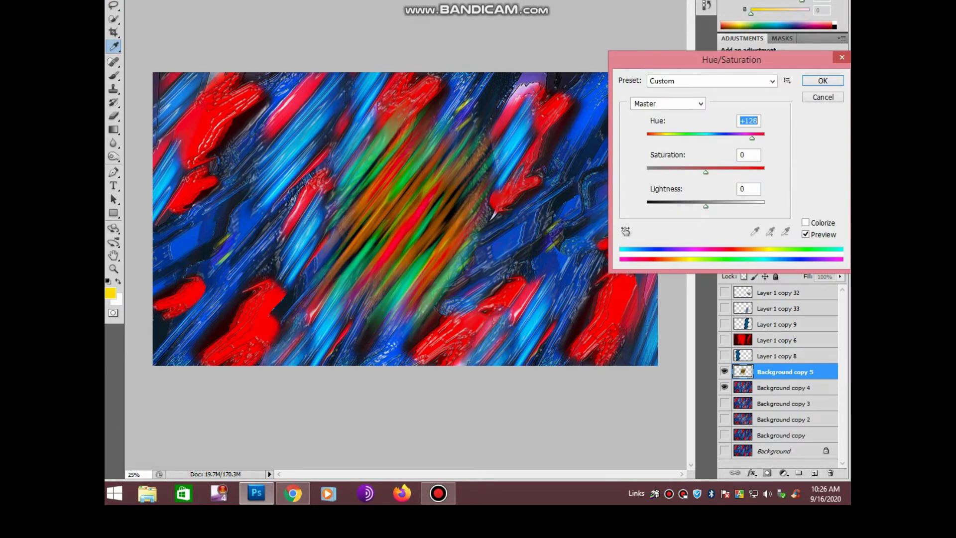
key("Down")
key("Down")
key("Down")
key("Down")
key("shift+Down")
key("shift+Down")
key("shift+Down")
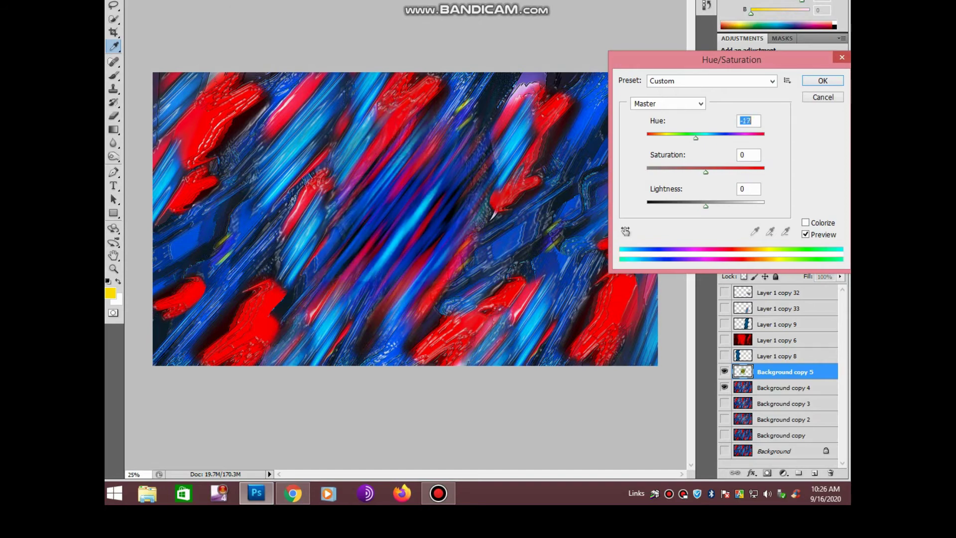
key("shift+Down")
key("shift+Down")
key("shift+Down")
key("shift+Down")
key("shift+Down")
key("shift+Down")
key("shift+Down")
key("shift+Down")
key("shift+Down")
key("Down")
key("Down")
key("Down")
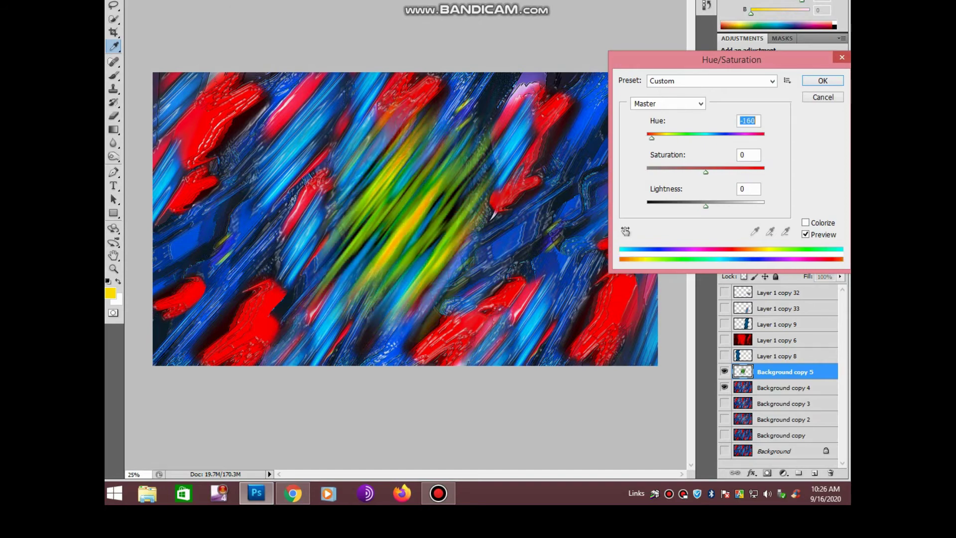
key("Up")
key("Up")
key("Up")
key("Up")
key("Up")
key("Tab")
key("shift+Down")
key("shift+Down")
key("Down")
key("Down")
key("Down")
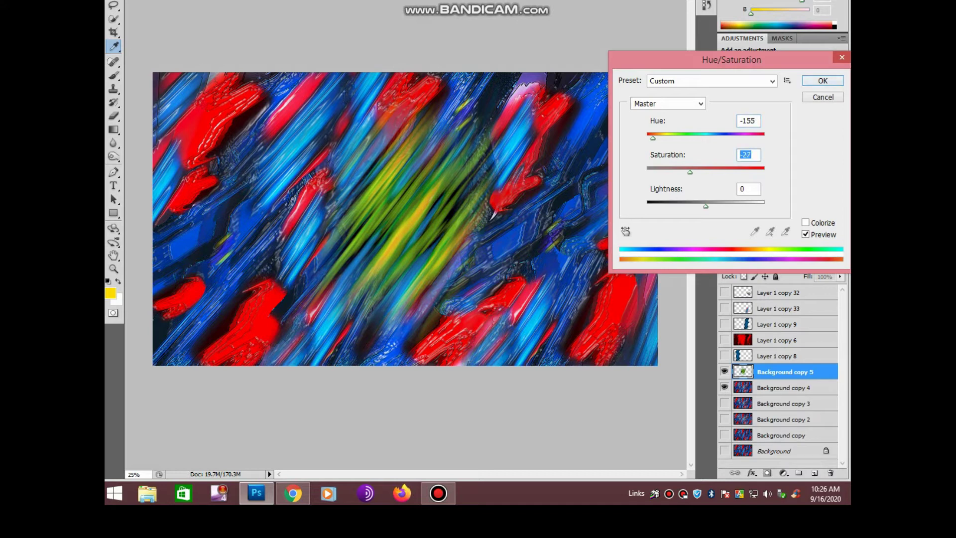
key("Return")
- Lift the overall midtones in Curves and add a Green-channel S-curve
key("ctrl+m")
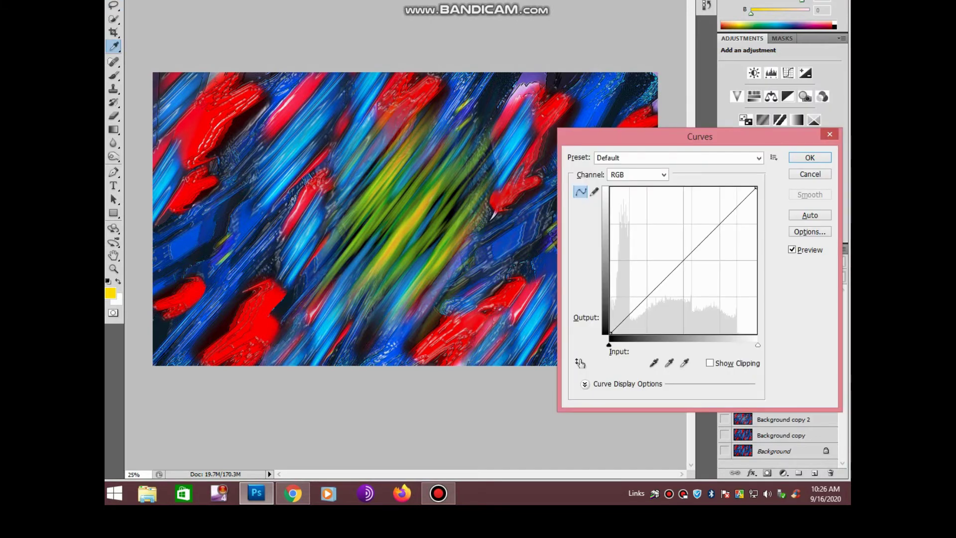
left_click_drag(692, 251, 700, 218)
left_click(663, 174)
left_click(620, 205)
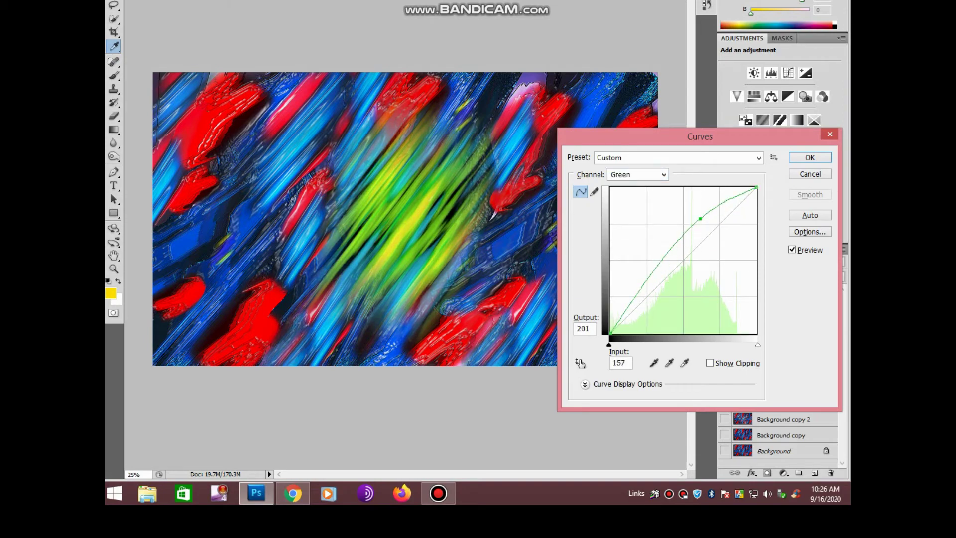
left_click_drag(669, 259, 667, 290)
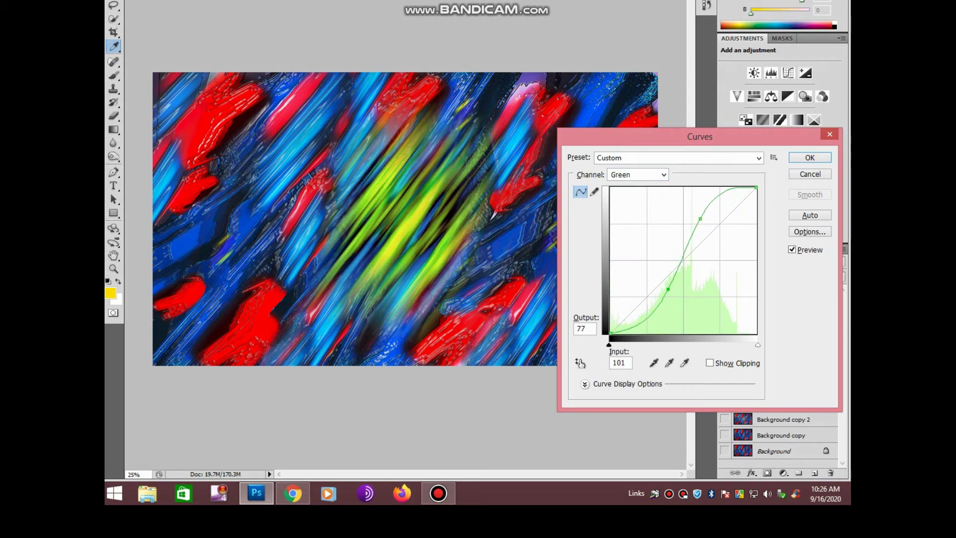
key("Return")
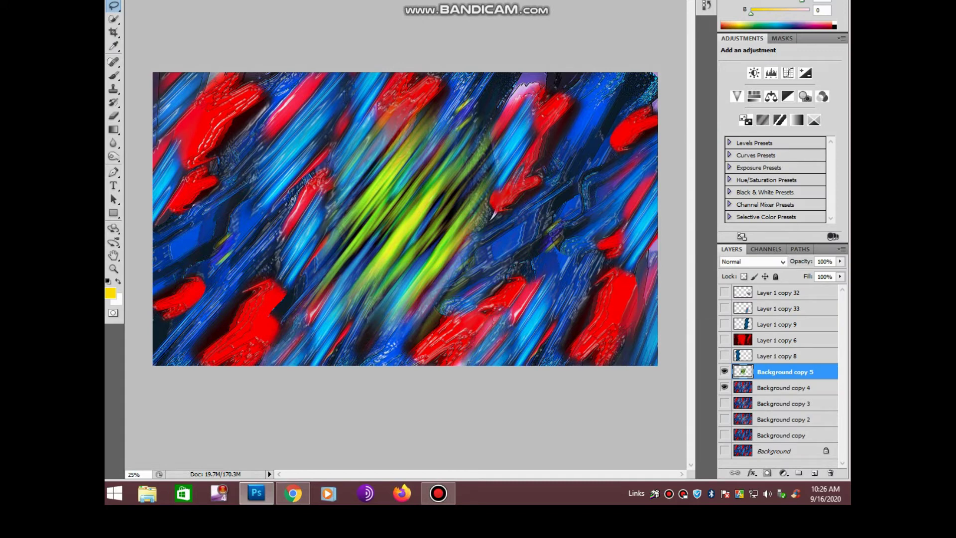
- Shrink, narrow and distort the green streaks by pulling one corner
key("ctrl+t")
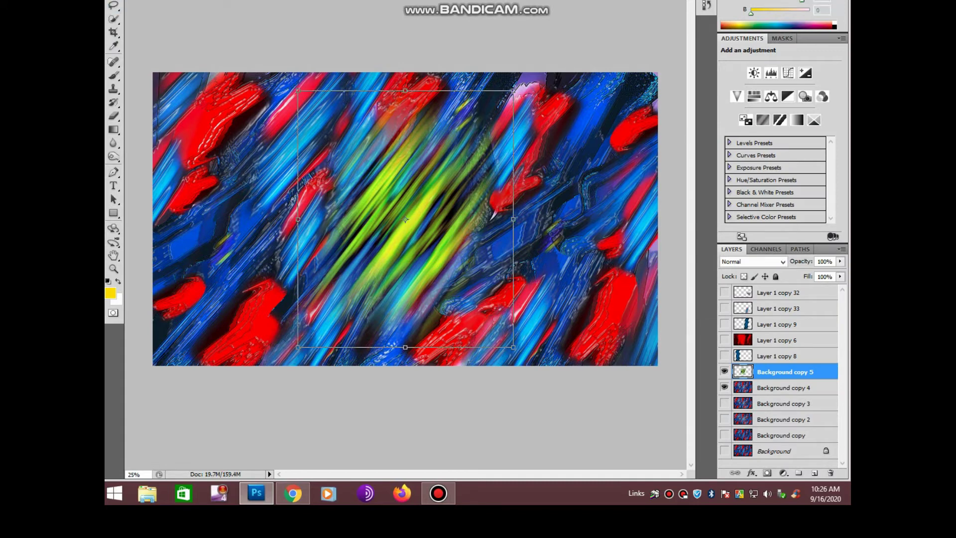
left_click_drag(513, 347, 464, 289)
left_click_drag(464, 219, 448, 219)
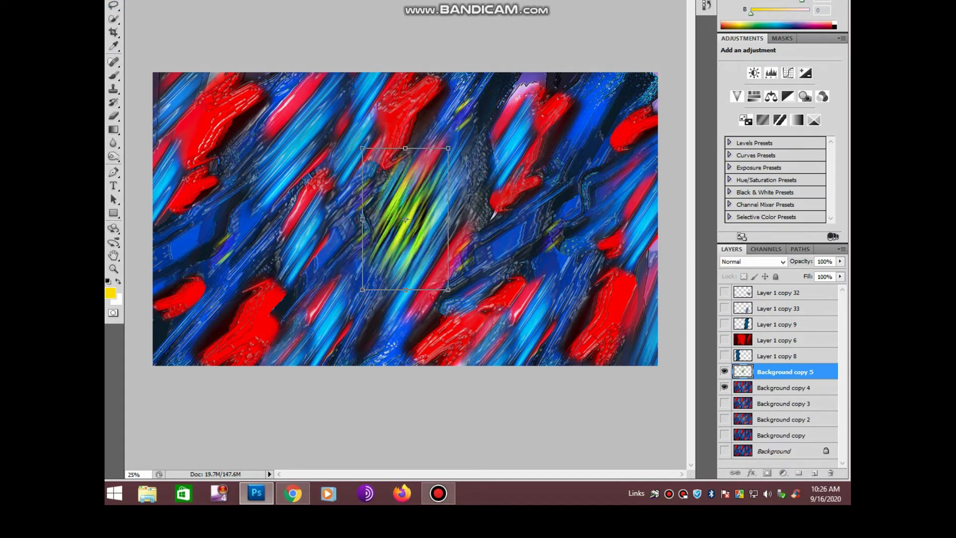
mouse_move(448, 290)
left_mouse_down()
mouse_move(419, 326)
mouse_move(480, 335)
mouse_move(421, 350)
left_mouse_up()
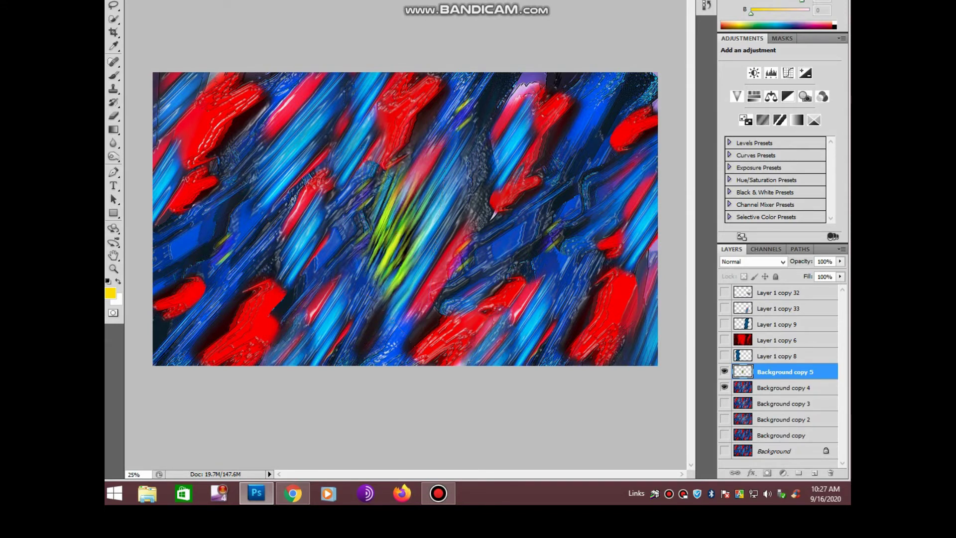
key("Return")
- Try a duplicate of the streaks rotated about 90° and then about 35°, undoing both attempts
key("ctrl+j")
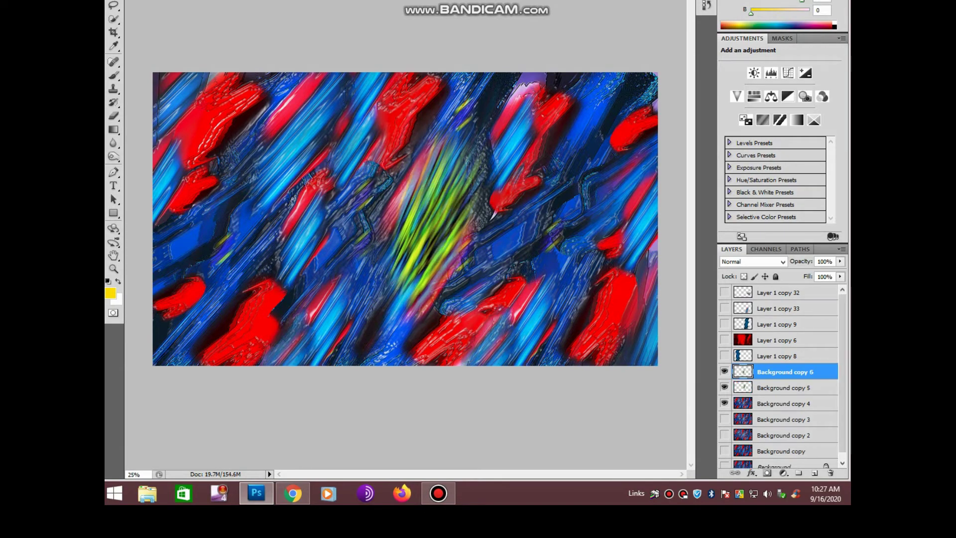
key("ctrl+t")
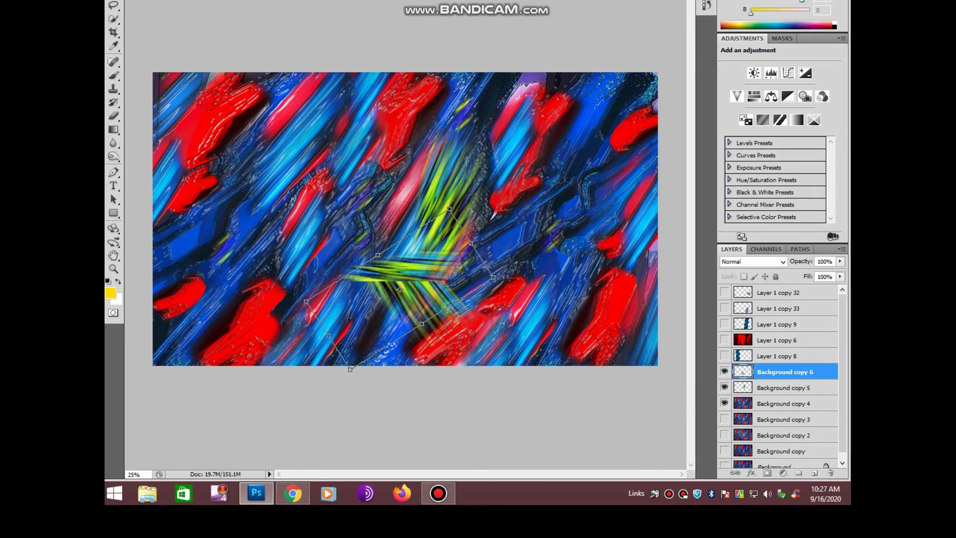
left_click_drag(348, 361, 395, 374)
mouse_move(448, 278)
left_mouse_down()
mouse_move(509, 222)
mouse_move(498, 219)
left_mouse_up()
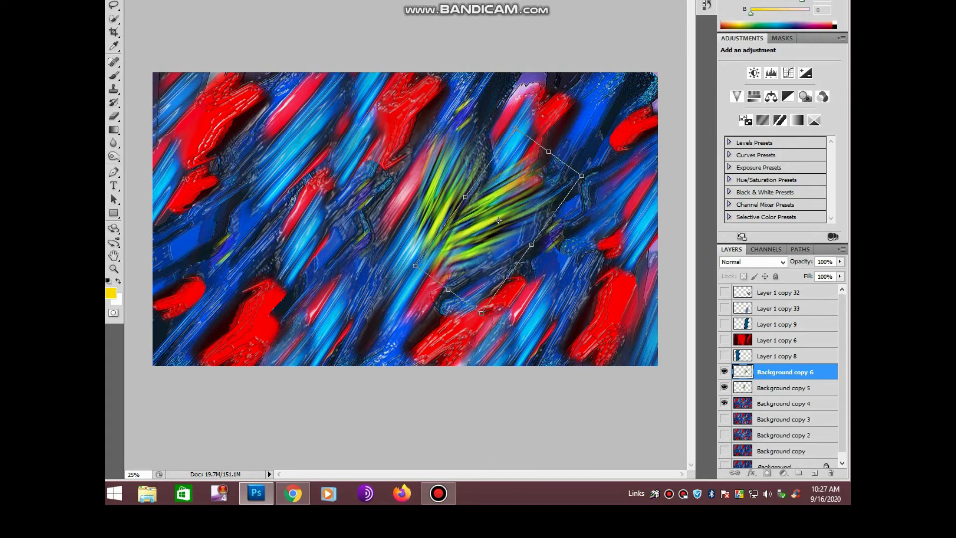
key("Return")
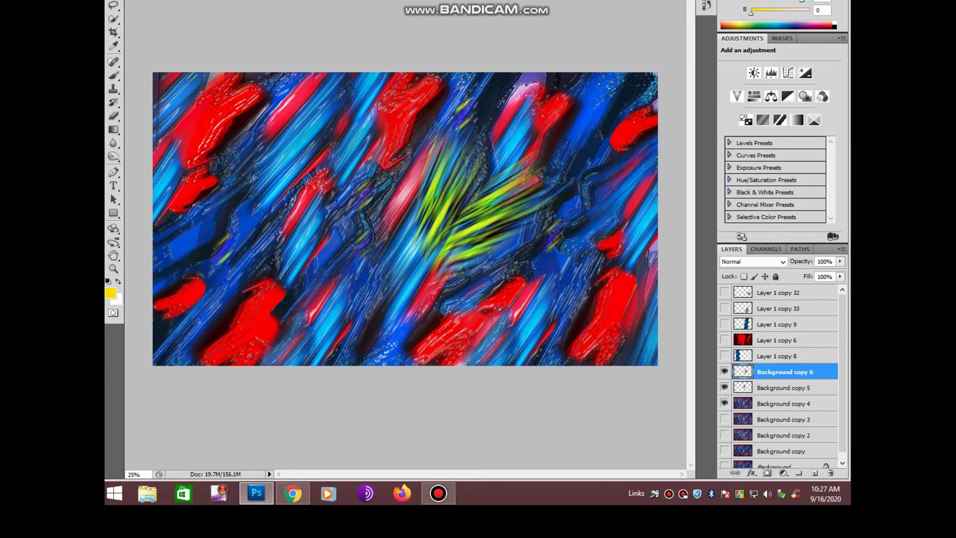
key("ctrl+z")
key("ctrl+t")
left_click_drag(567, 134, 605, 199)
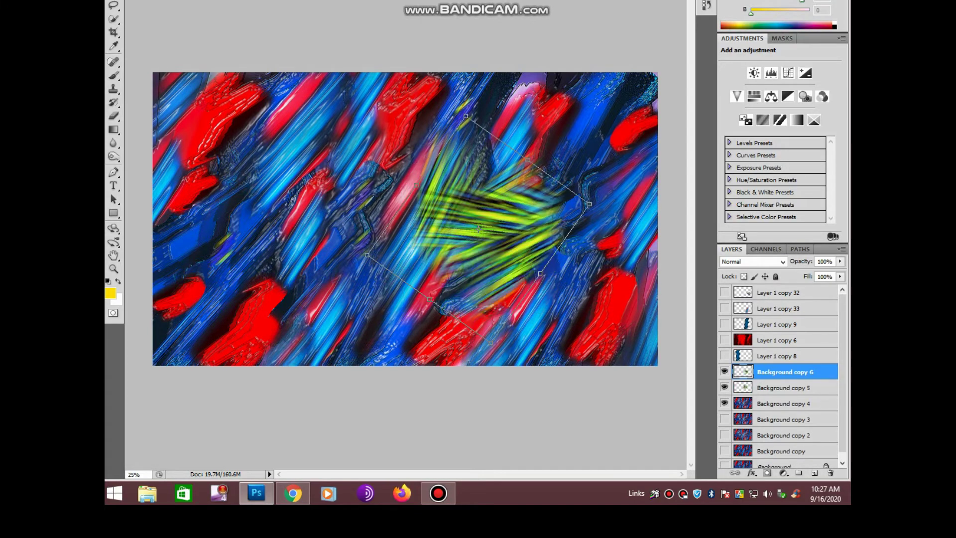
mouse_move(478, 234)
left_mouse_down()
mouse_move(339, 224)
mouse_move(397, 176)
left_mouse_up()
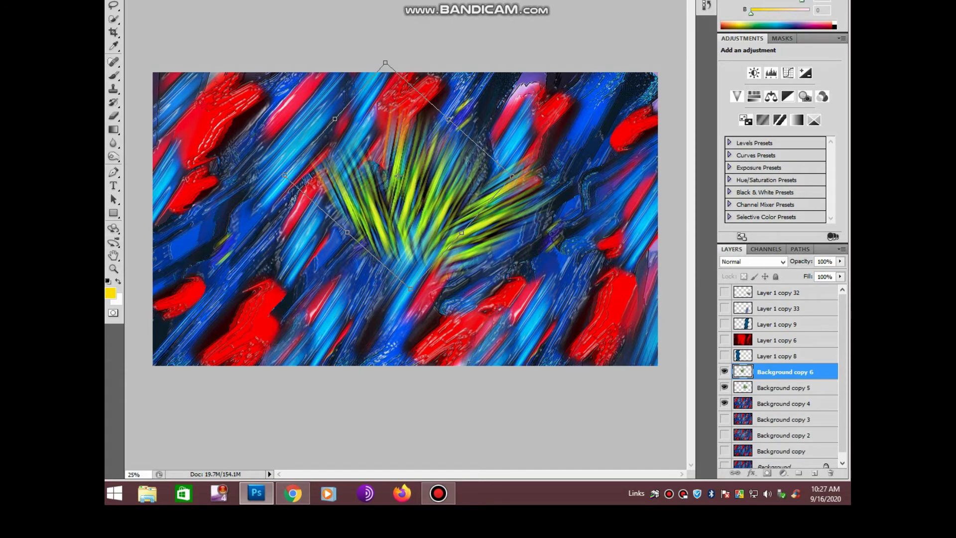
left_click_drag(385, 62, 388, 73)
key("Return")
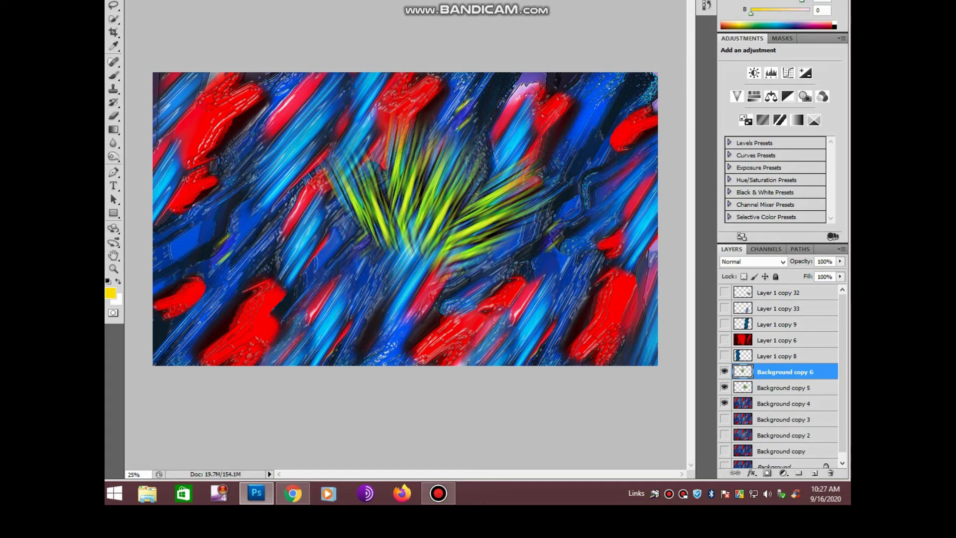
key("ctrl+z")
- Remove the extra streak copy and shrink the remaining streak to about 60%, rotated about 30°
key("ctrl+t")
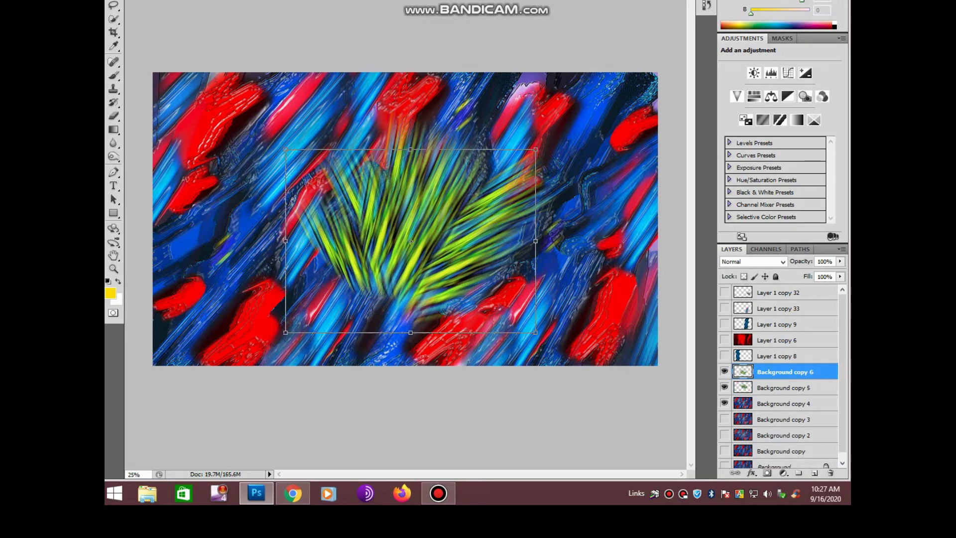
left_click_drag(411, 242, 393, 297)
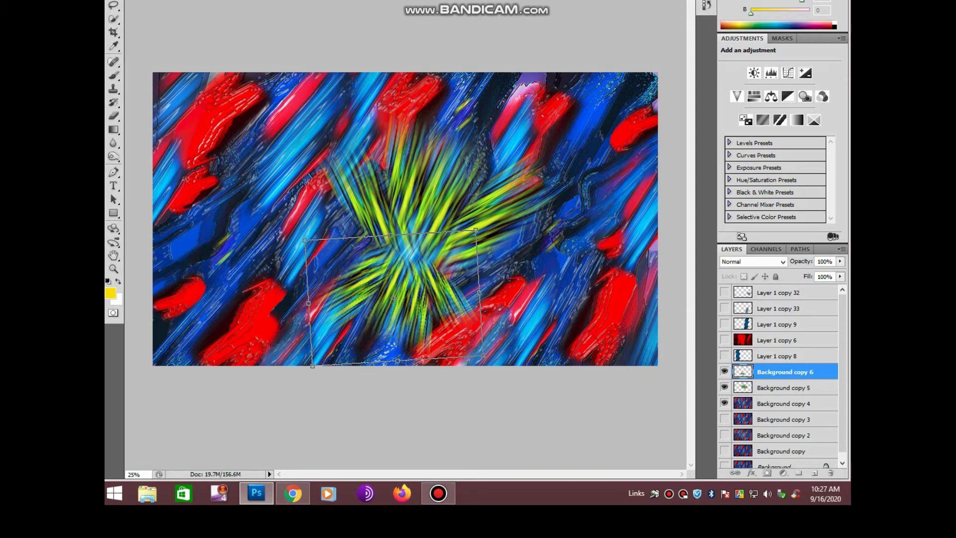
left_click_drag(394, 304, 393, 294)
key("Return")
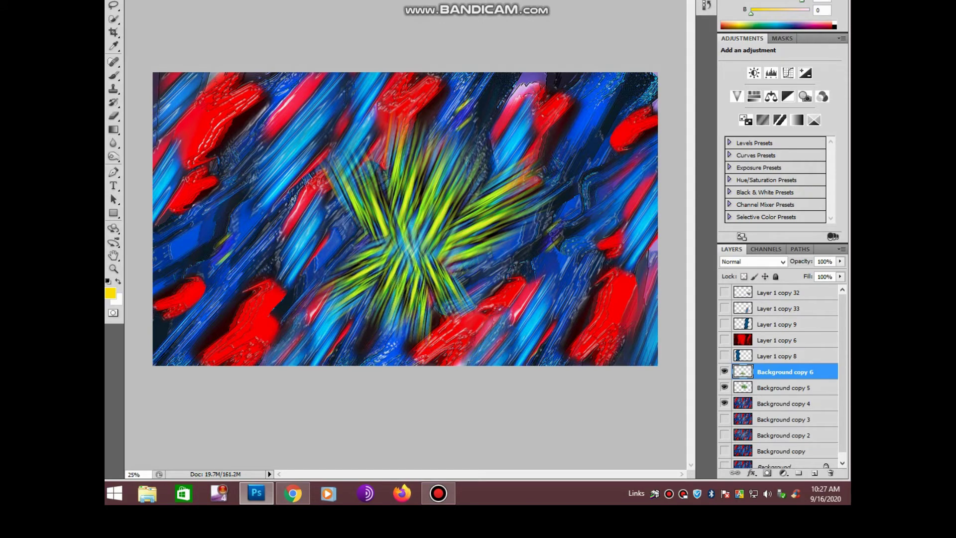
key("Delete")
key("ctrl+t")
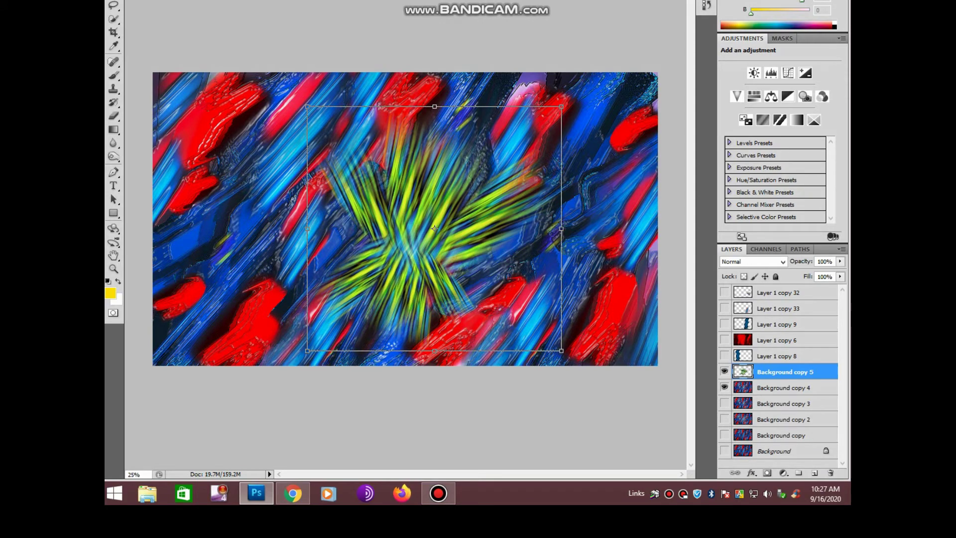
left_click_drag(561, 350, 463, 253)
mouse_move(528, 249)
left_mouse_down()
mouse_move(493, 215)
mouse_move(470, 255)
left_mouse_up()
key("Return")
- Move the starburst up-left and try Multiply, Linear Dodge and Overlay blend modes
left_click_drag(408, 196, 393, 117)
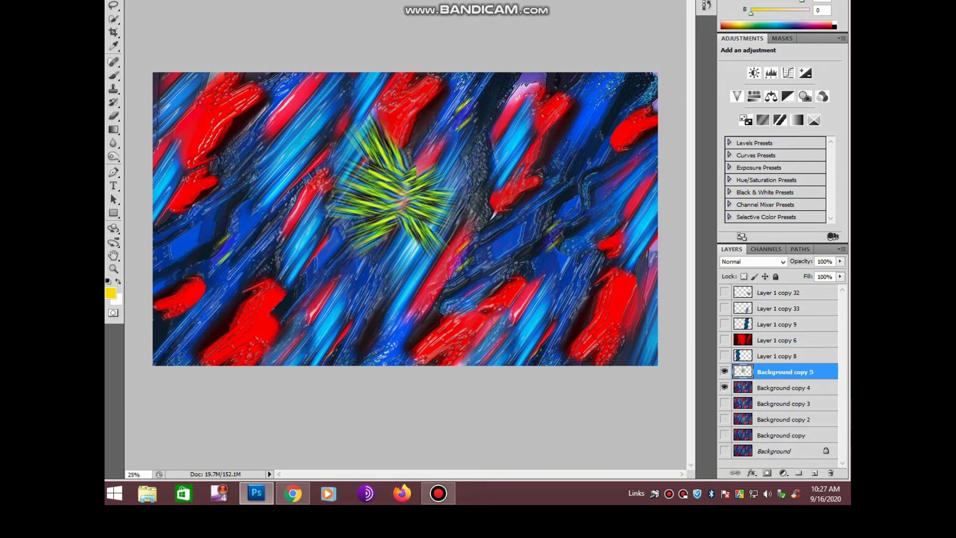
left_click(753, 261)
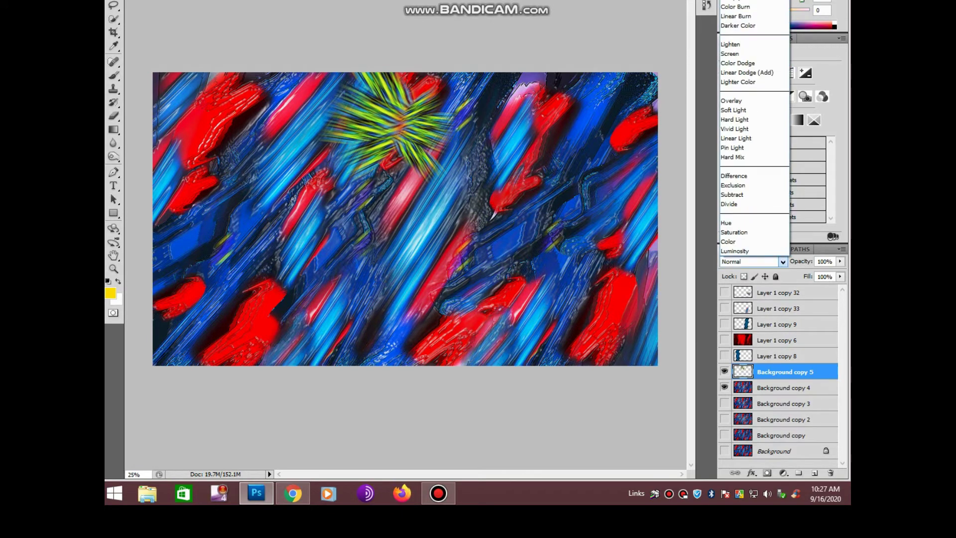
left_click(742, 4)
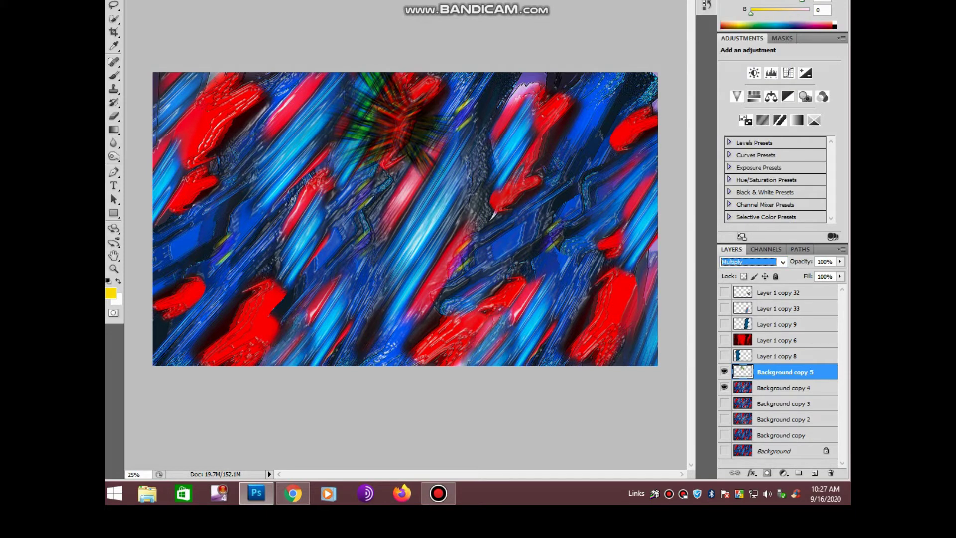
key("Down")
key("Down")
key("Down")
key("Down")
key("Down")
key("Down")
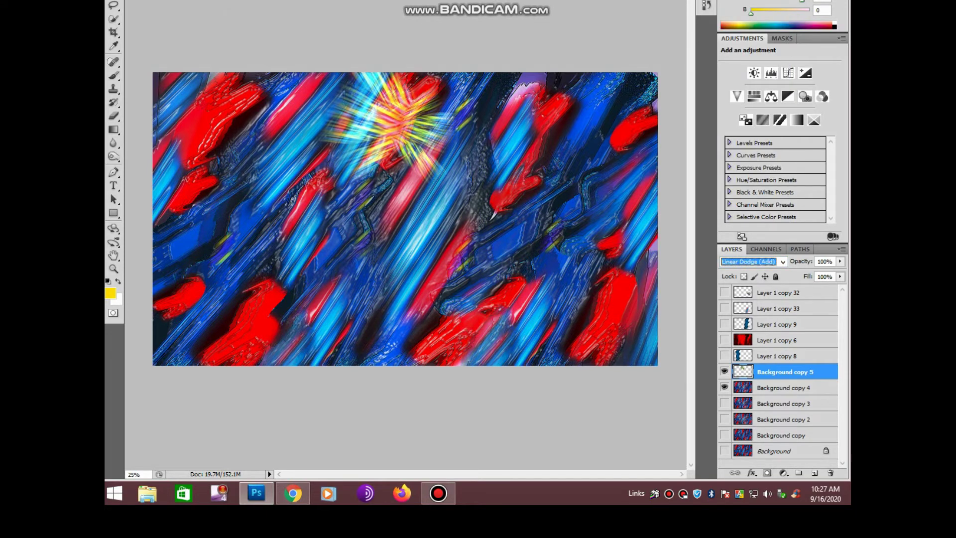
key("Down")
key("Down")
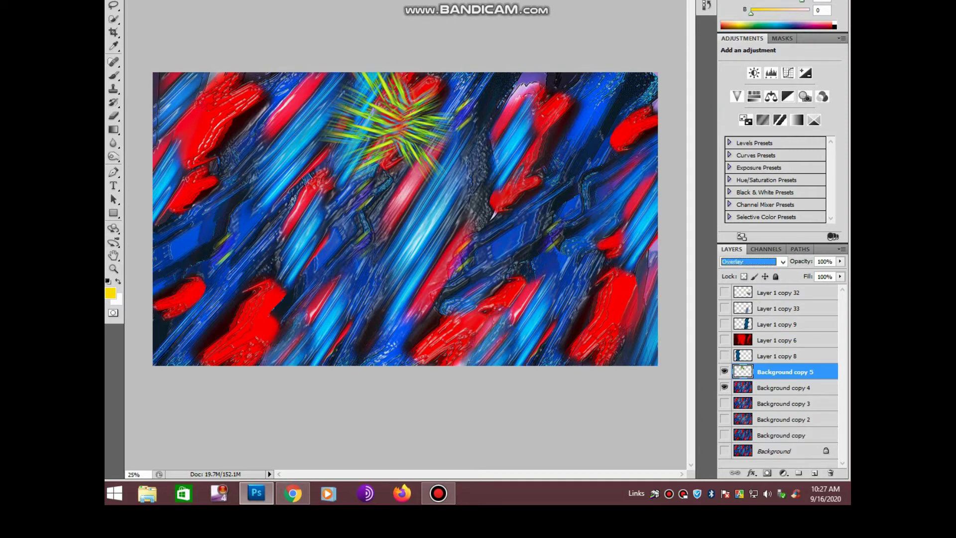
key("Return")
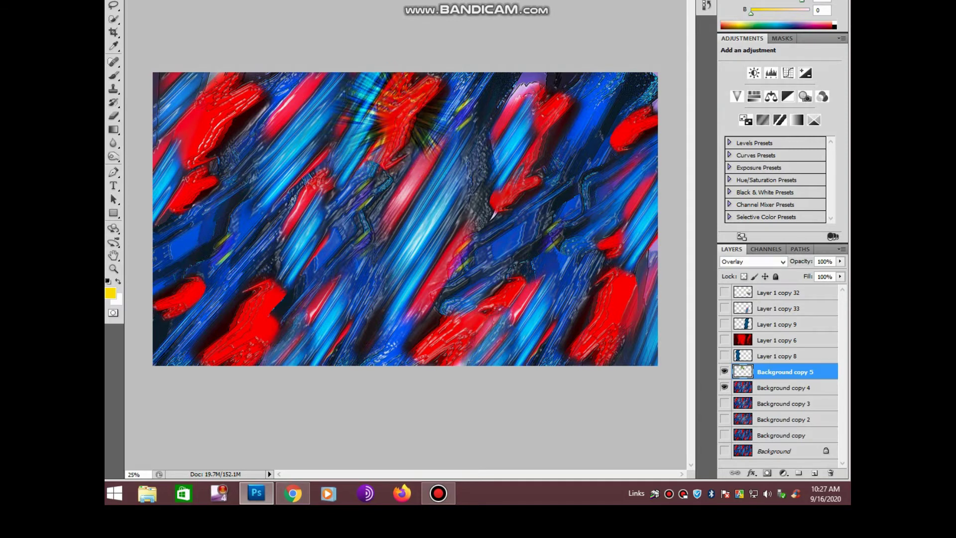
key("ctrl+t")
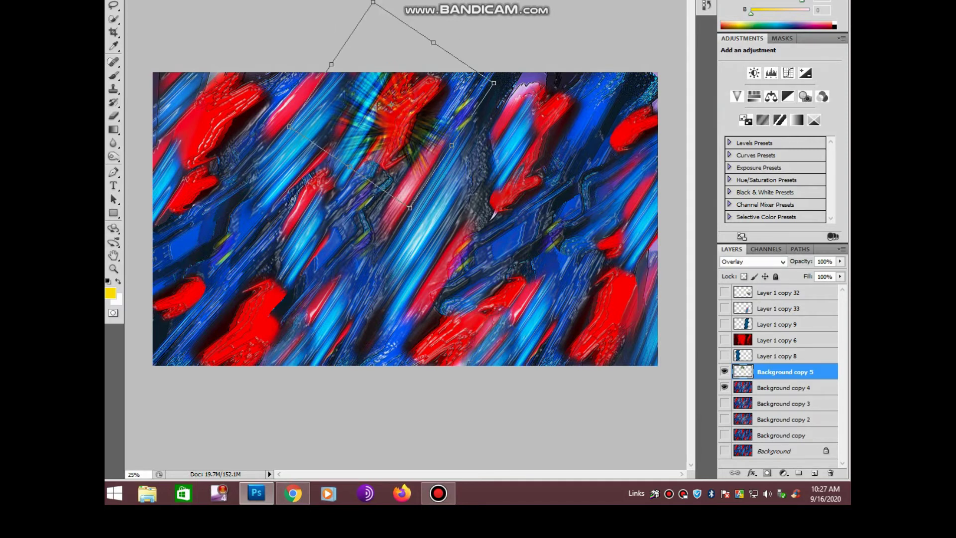
key("Return")
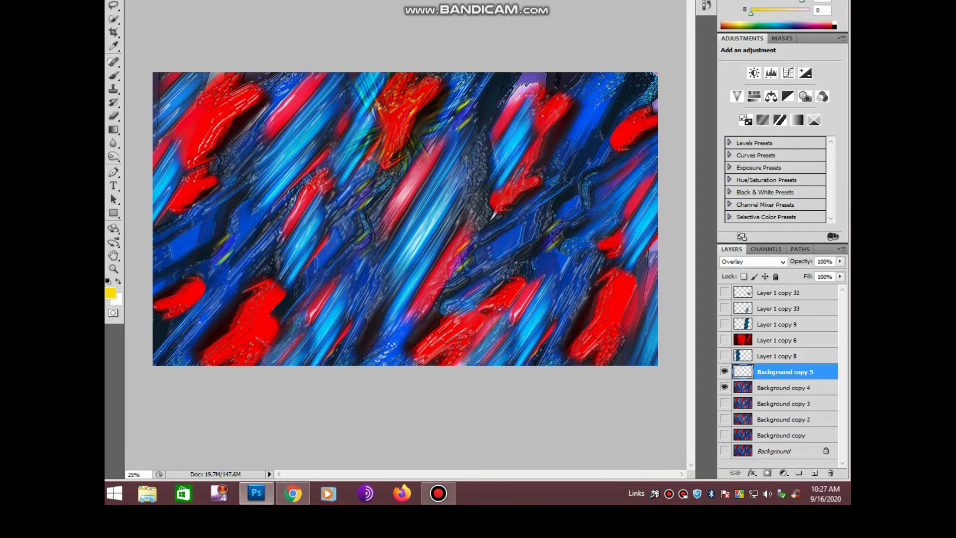
- Set the starburst to Pin Light blending and duplicate it
key("alt+Down")
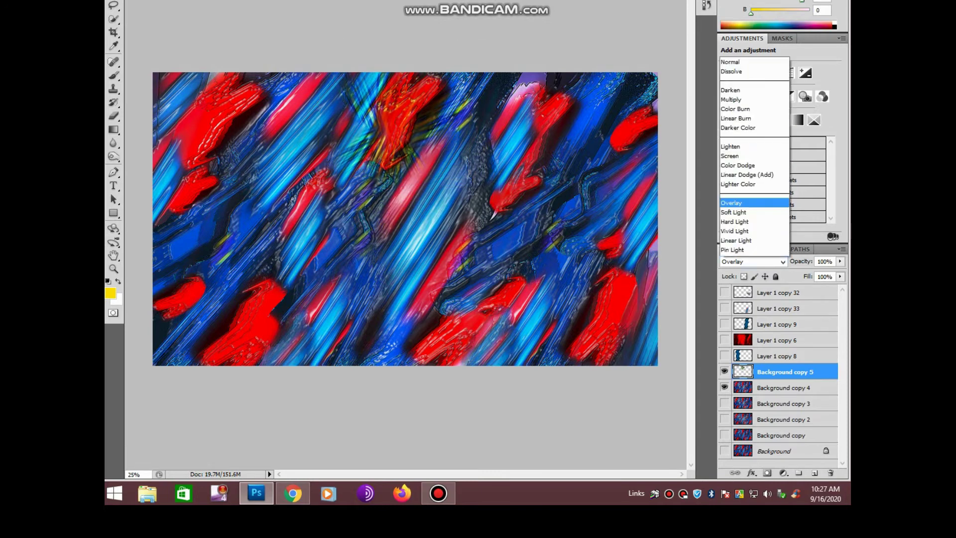
key("Return")
key("Down")
key("Down")
key("Down")
key("Down")
key("Down")
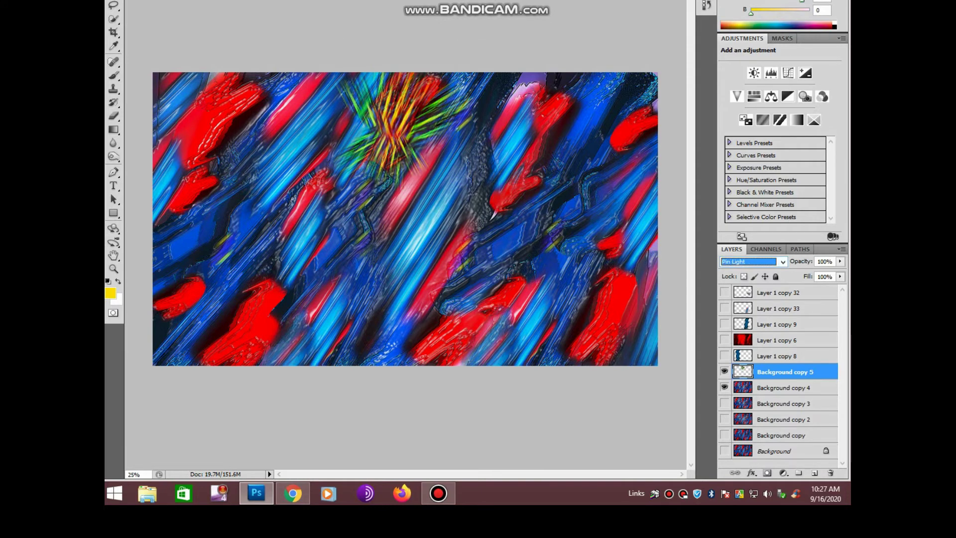
key("ctrl+j")
- Place several smaller starburst copies around the canvas, including one on the left
left_click_drag(398, 130, 578, 159)
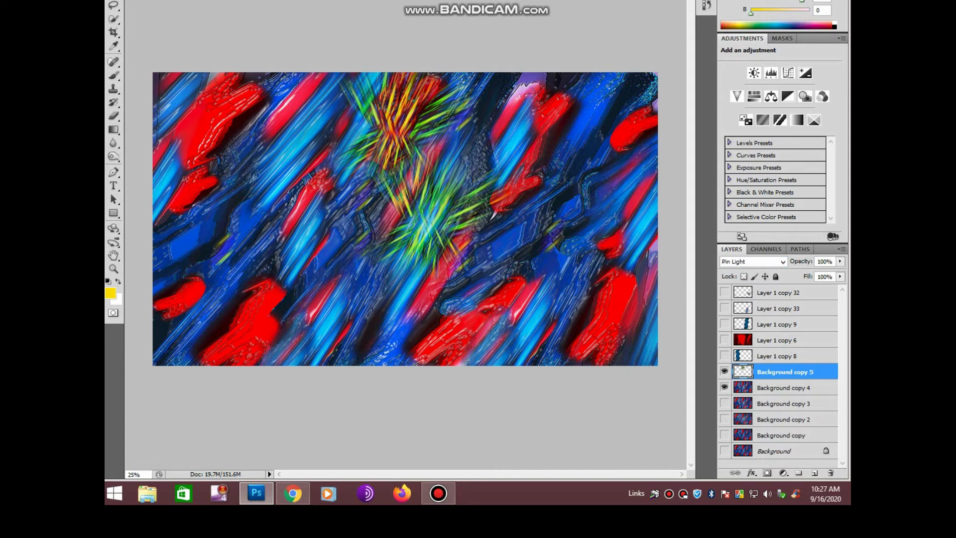
key("ctrl+t")
left_click_drag(662, 226, 634, 198)
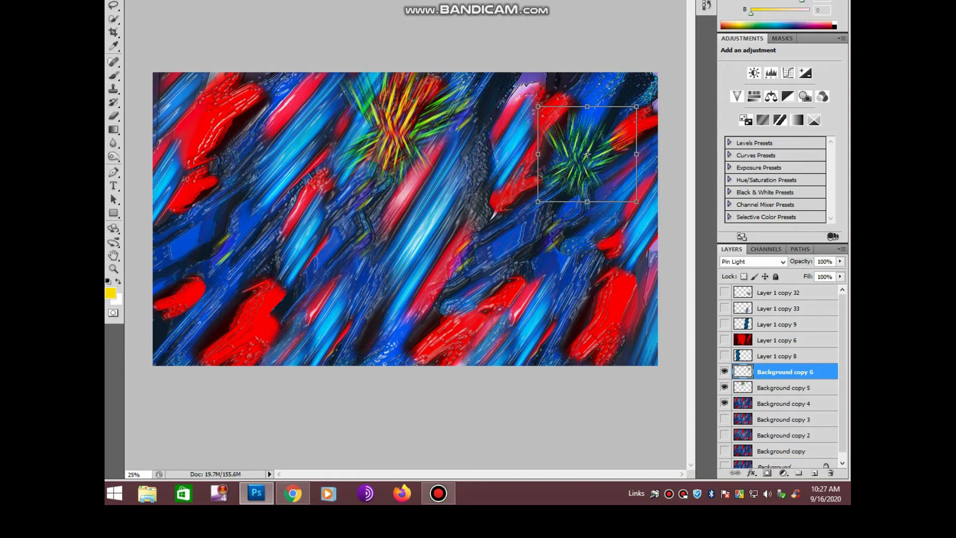
mouse_move(588, 155)
left_mouse_down()
mouse_move(554, 98)
mouse_move(209, 95)
mouse_move(246, 318)
mouse_move(453, 323)
mouse_move(605, 292)
mouse_move(613, 303)
mouse_move(623, 125)
mouse_move(445, 241)
mouse_move(402, 193)
mouse_move(309, 199)
left_mouse_up()
key("Return")
key("ctrl+j")
key("ctrl+j")
key("ctrl+j")
key("ctrl+j")
key("ctrl+j")
key("ctrl+j")
key("ctrl+j")
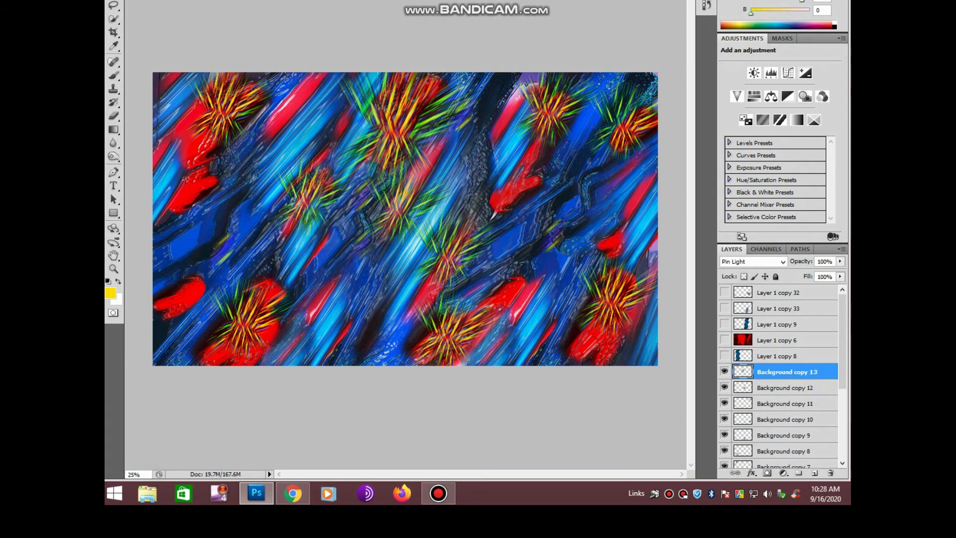
key("ctrl+t")
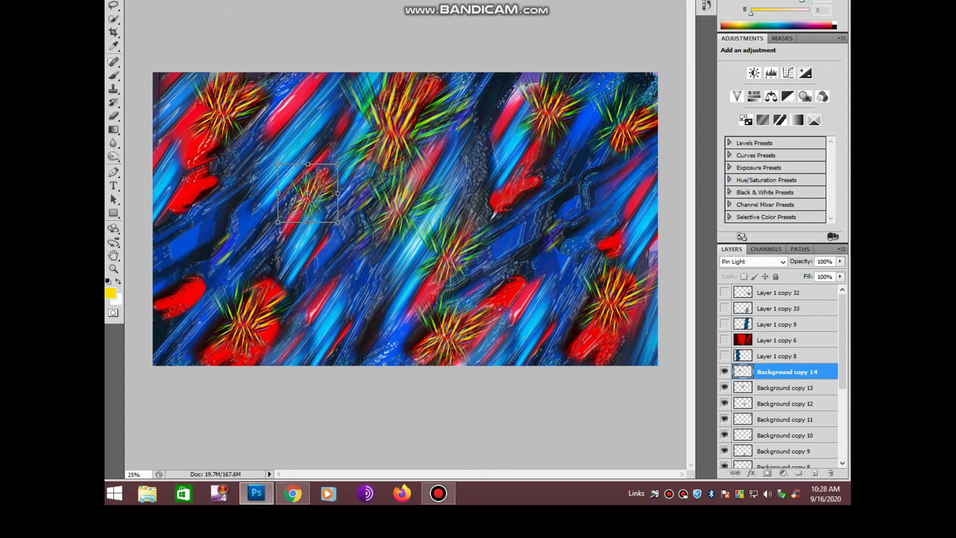
key("Return")
mouse_move(302, 204)
left_mouse_down()
mouse_move(184, 214)
mouse_move(192, 195)
left_mouse_up()
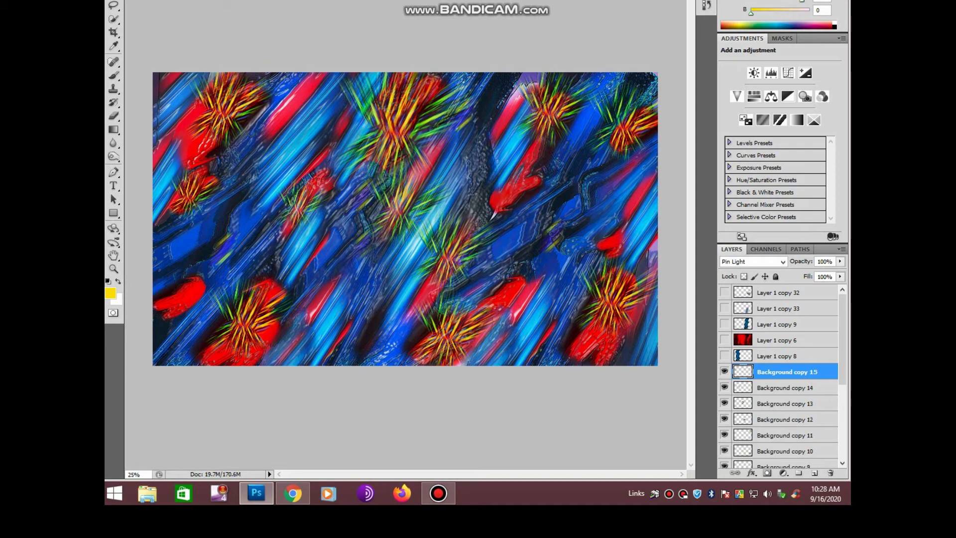
- Duplicate Background copy 4, merge all visible layers, and brighten the midtones with Curves
scroll(781, 377, "down", 5)
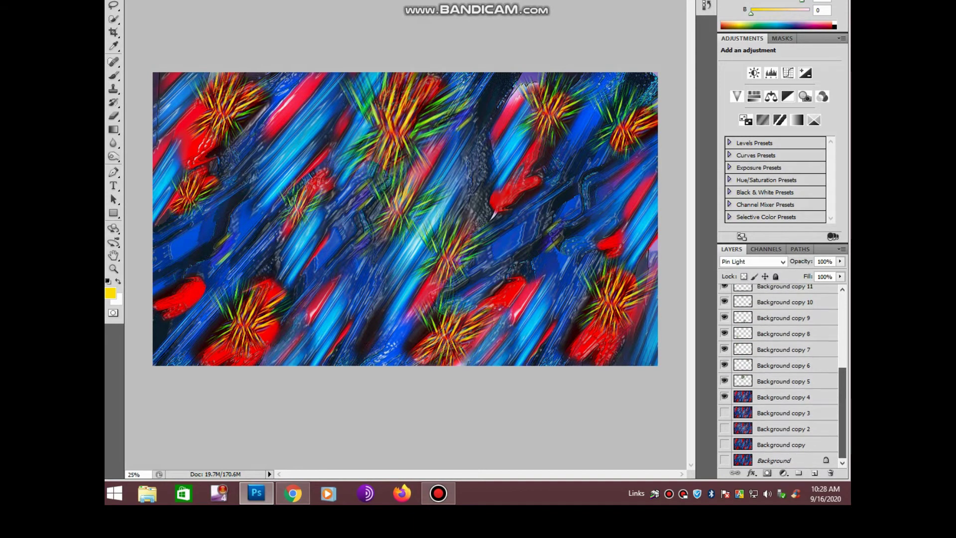
scroll(782, 377, "up", 1)
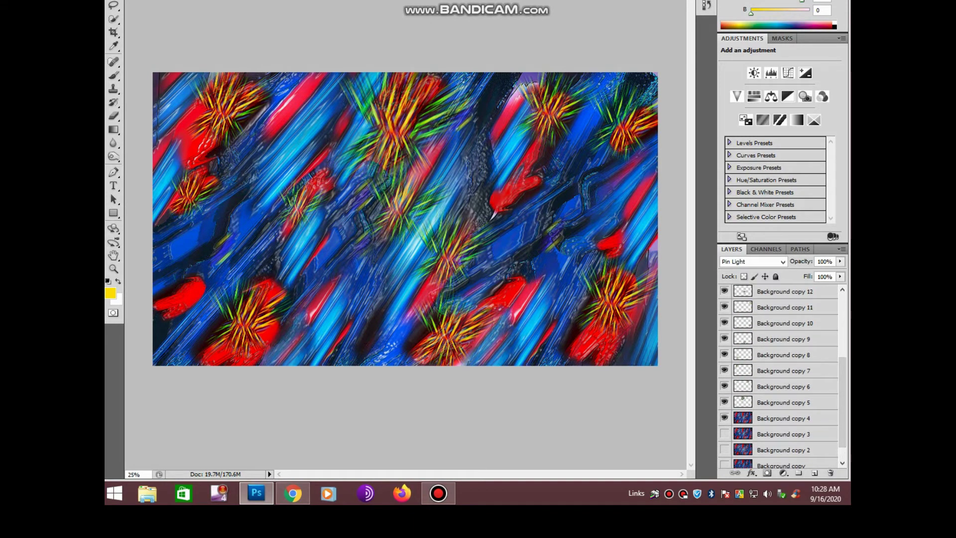
left_click(784, 418)
key("ctrl+j")
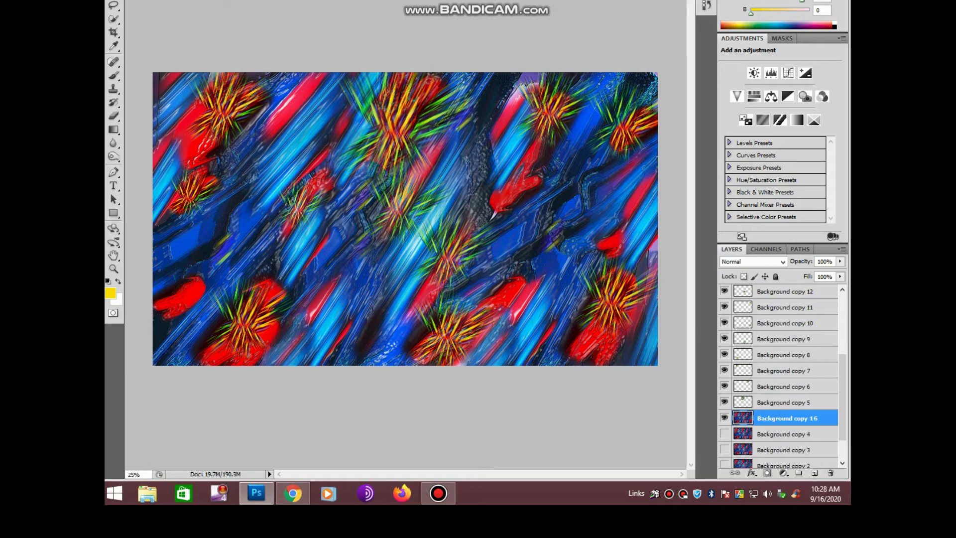
key("ctrl+shift+e")
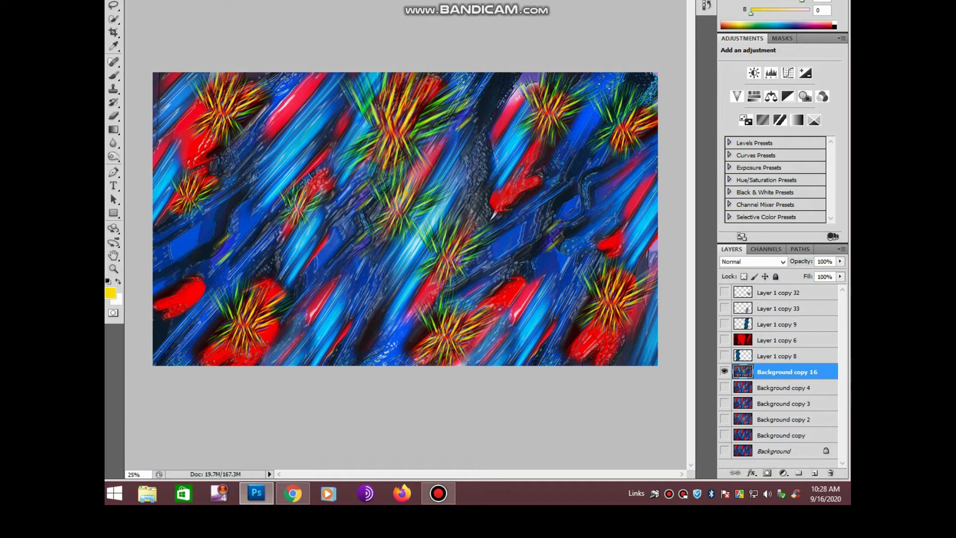
key("ctrl+m")
mouse_move(690, 254)
left_mouse_down()
mouse_move(689, 233)
mouse_move(667, 269)
left_mouse_up()
- Apply Color Balance Blue +100, Magenta -39, Cyan -15, then paste the hook as Layer 1
key("Return")
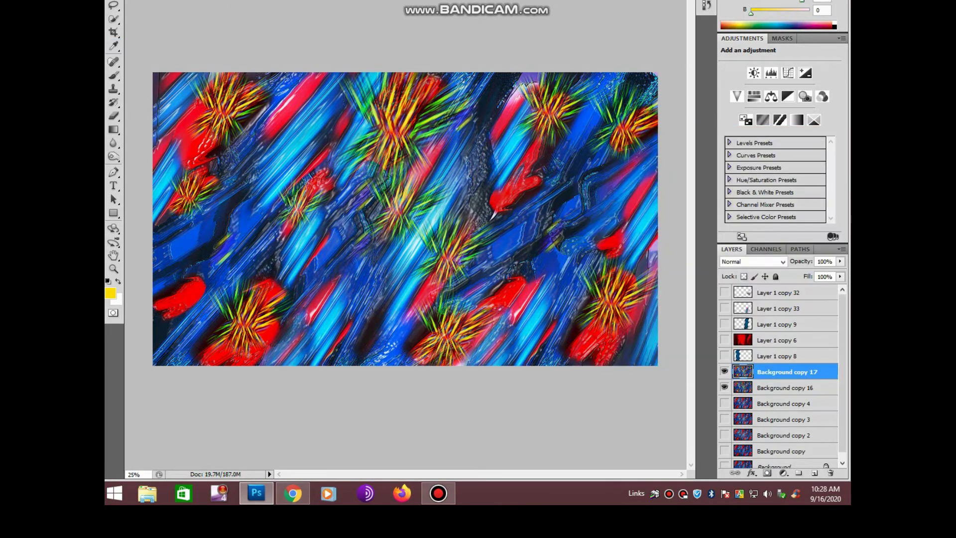
key("ctrl+b")
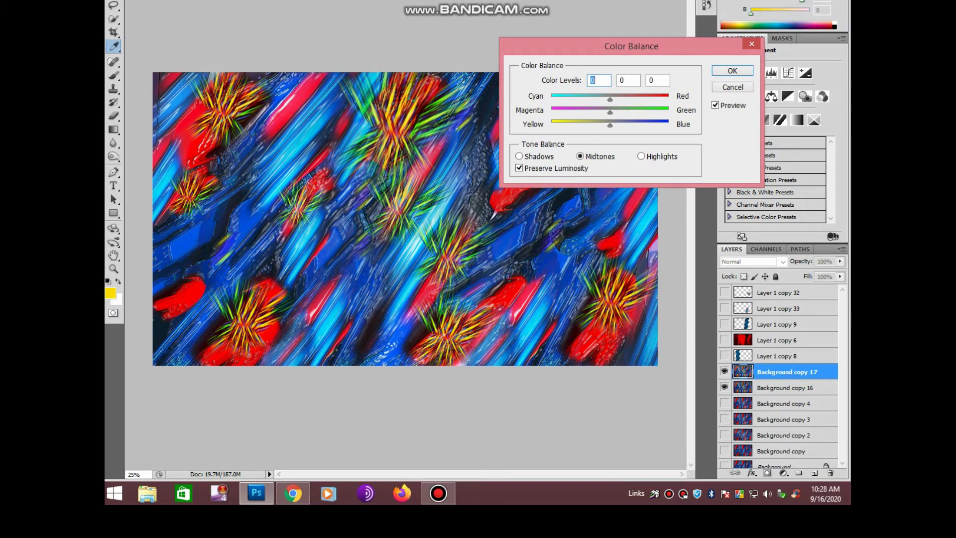
left_click_drag(610, 124, 669, 125)
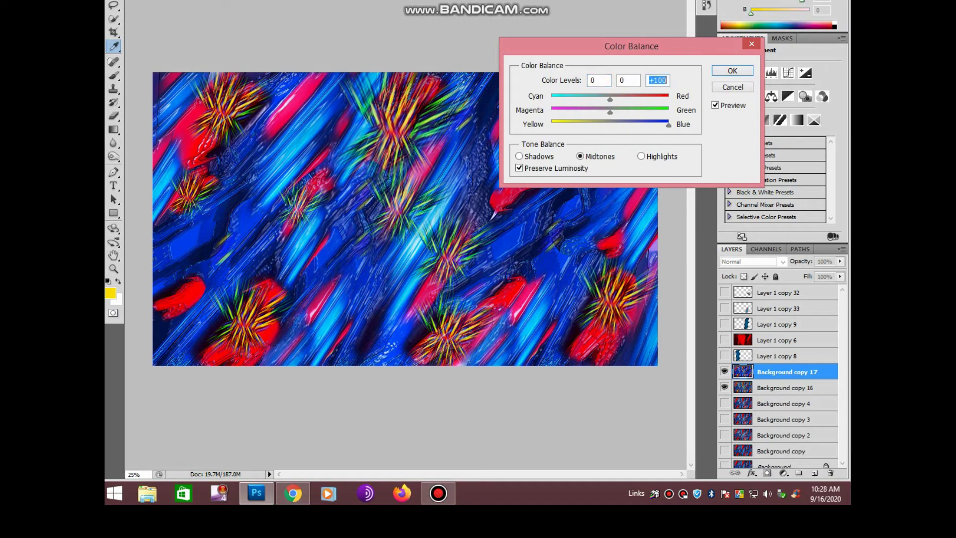
mouse_move(610, 112)
left_mouse_down()
mouse_move(587, 112)
mouse_move(601, 100)
left_mouse_up()
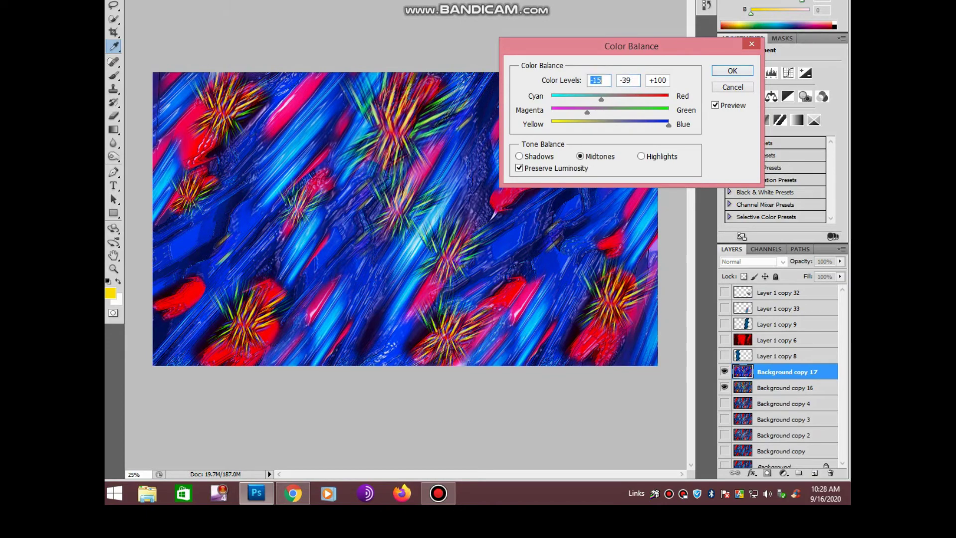
left_click(732, 71)
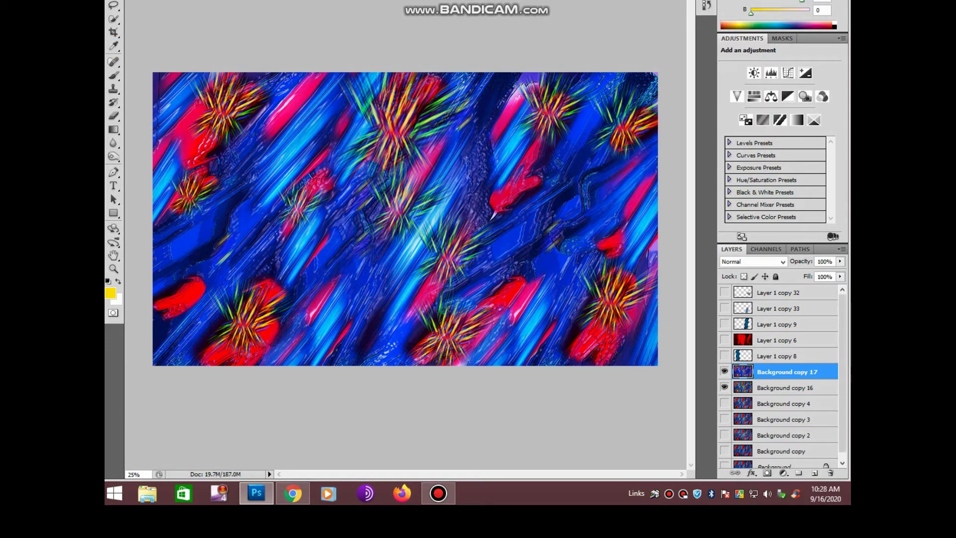
key("ctrl+v")
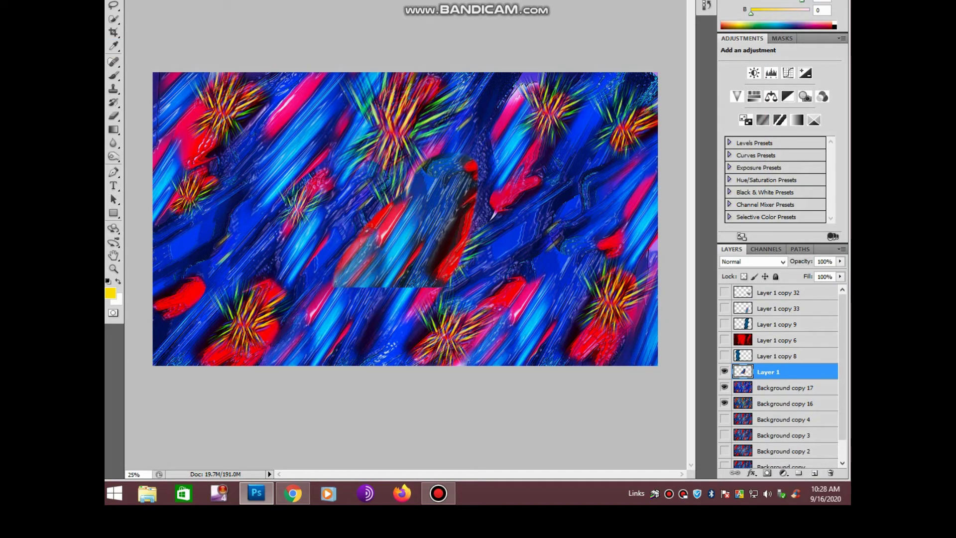
left_click_drag(404, 217, 401, 207)
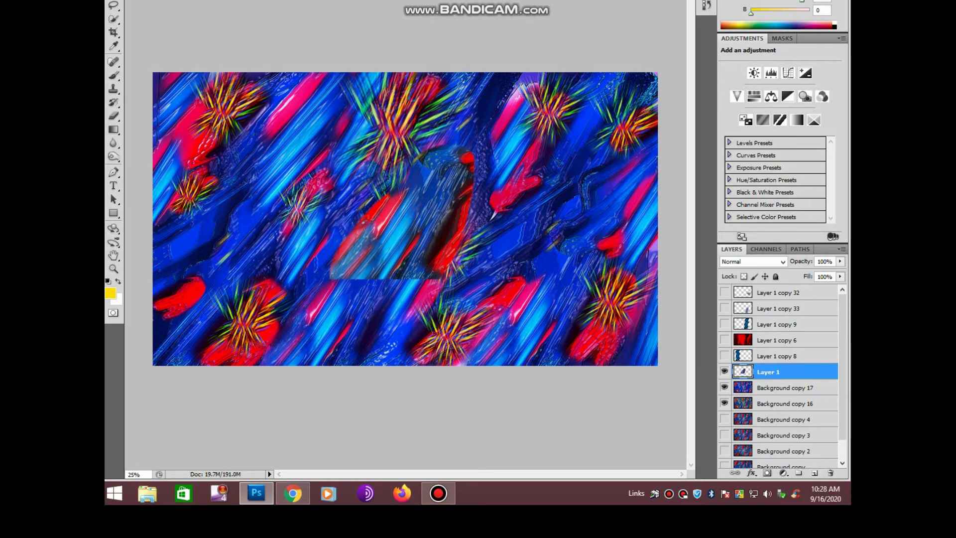
- Erase parts of the pasted patch, including the red bird head, with the Eraser
right_click(114, 116)
left_click(135, 115)
left_click_drag(468, 175, 423, 277)
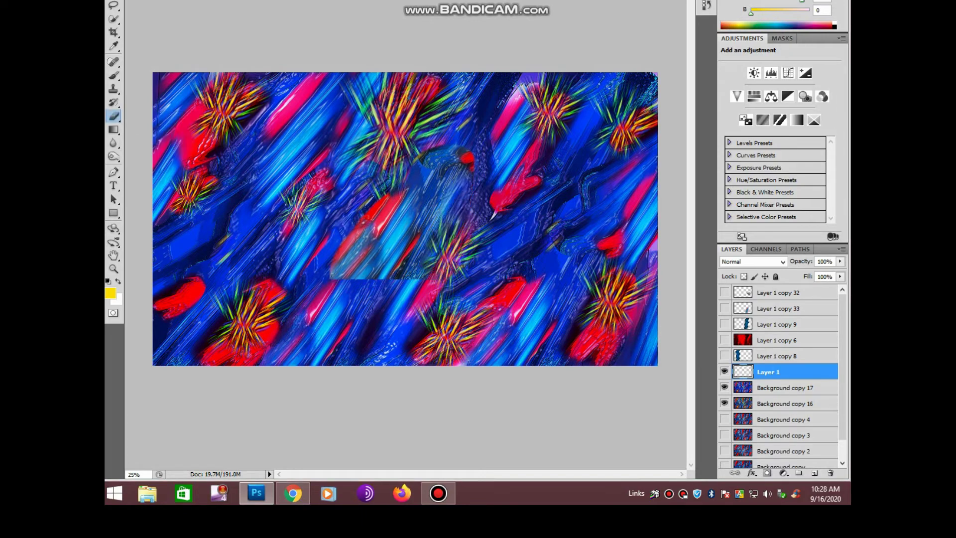
mouse_move(466, 149)
left_mouse_down()
mouse_move(413, 244)
mouse_move(386, 271)
mouse_move(341, 271)
left_mouse_up()
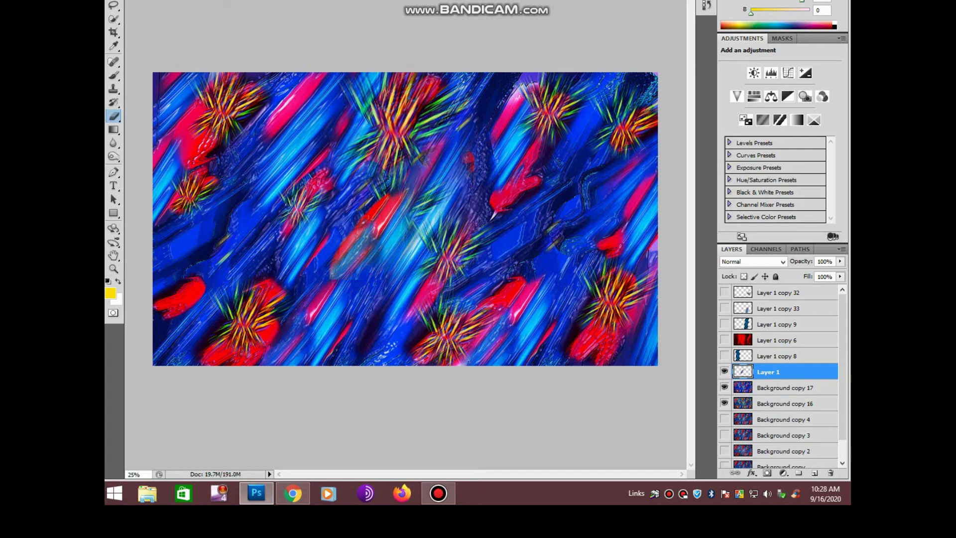
left_click_drag(410, 244, 333, 273)
left_click_drag(423, 234, 386, 272)
- Shift Layer 1's hue by +43 to turn the remaining patch orange-yellow
key("ctrl+u")
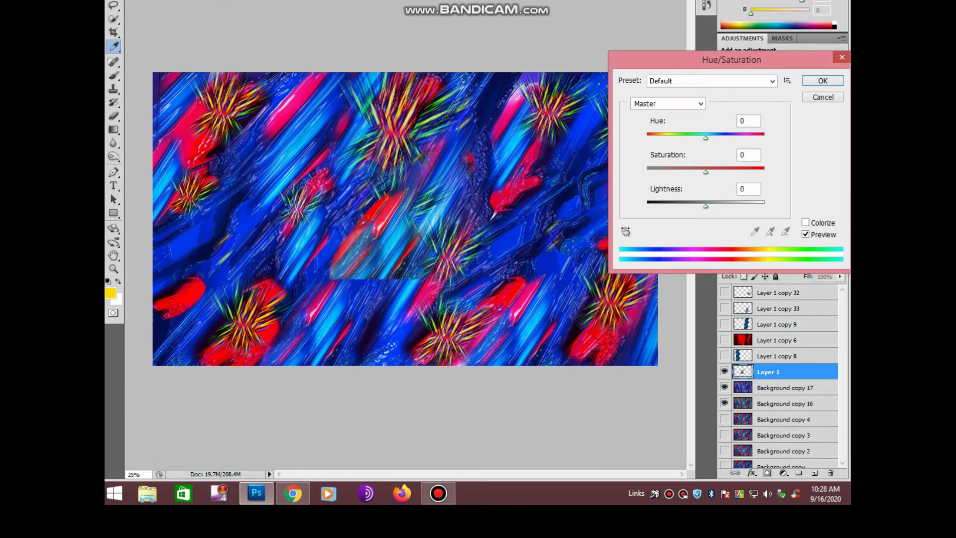
type("11")
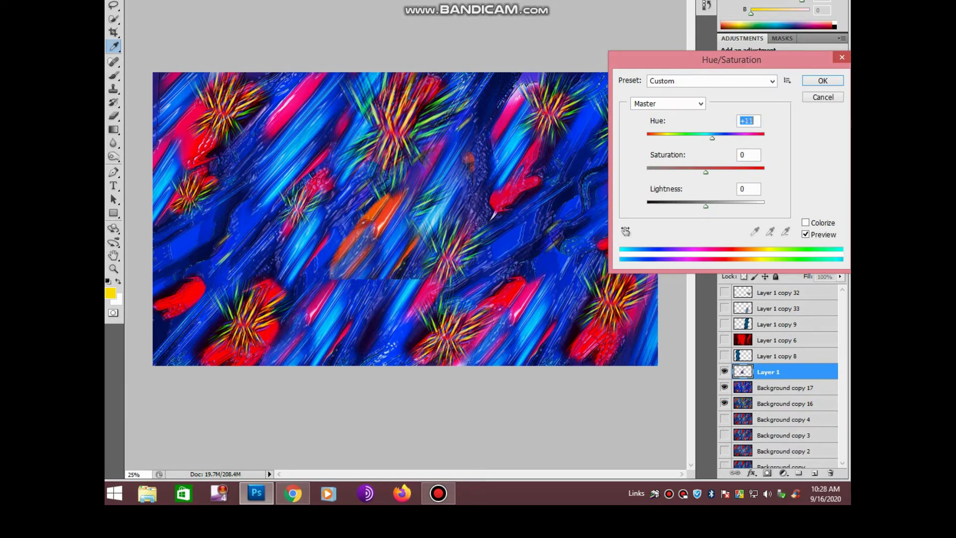
type("-126")
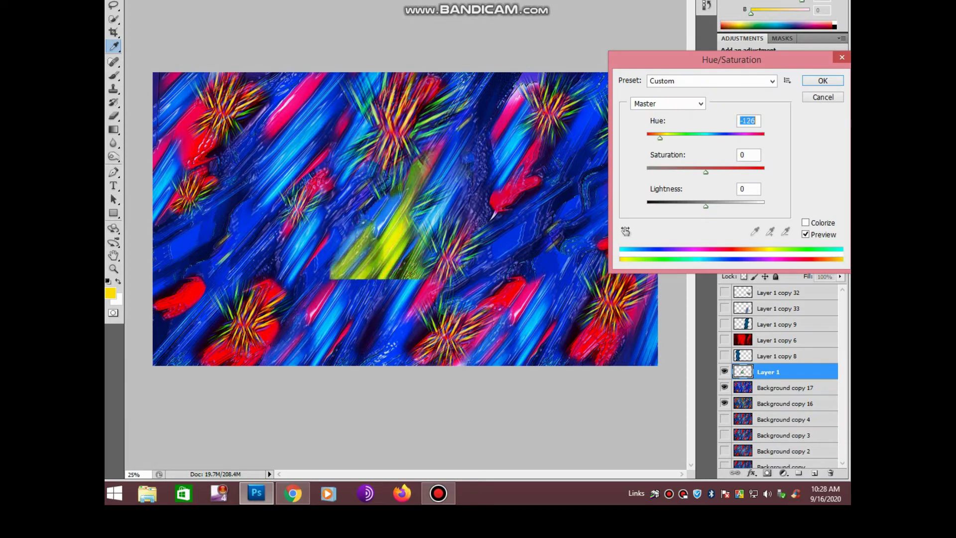
type("43")
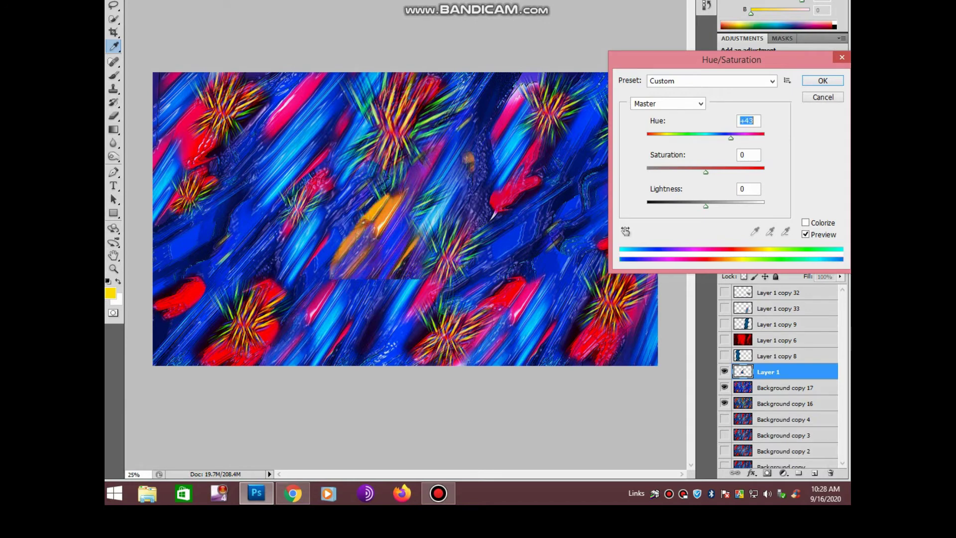
key("Return")
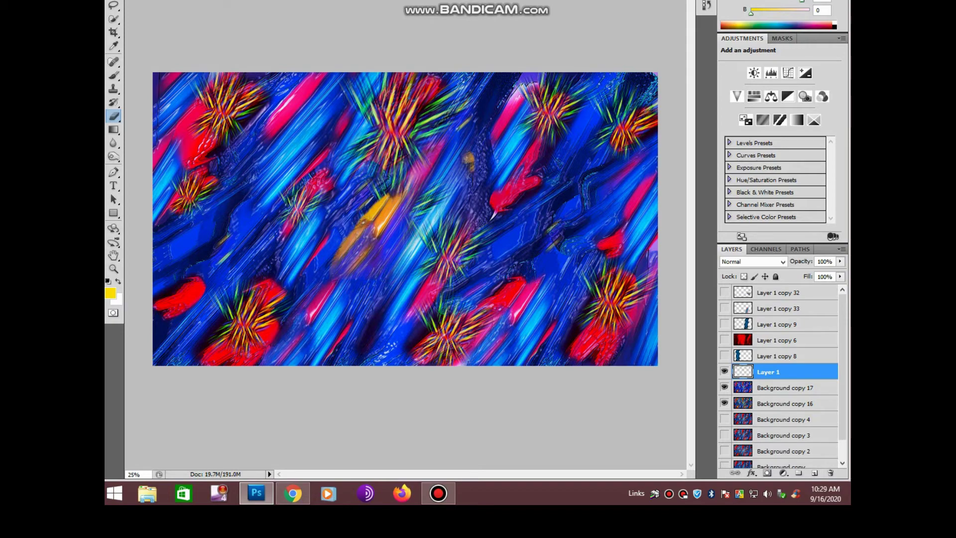
- Place the yellow blob up and right of centre, shrunk and slightly rotated
left_click_drag(378, 216, 392, 244)
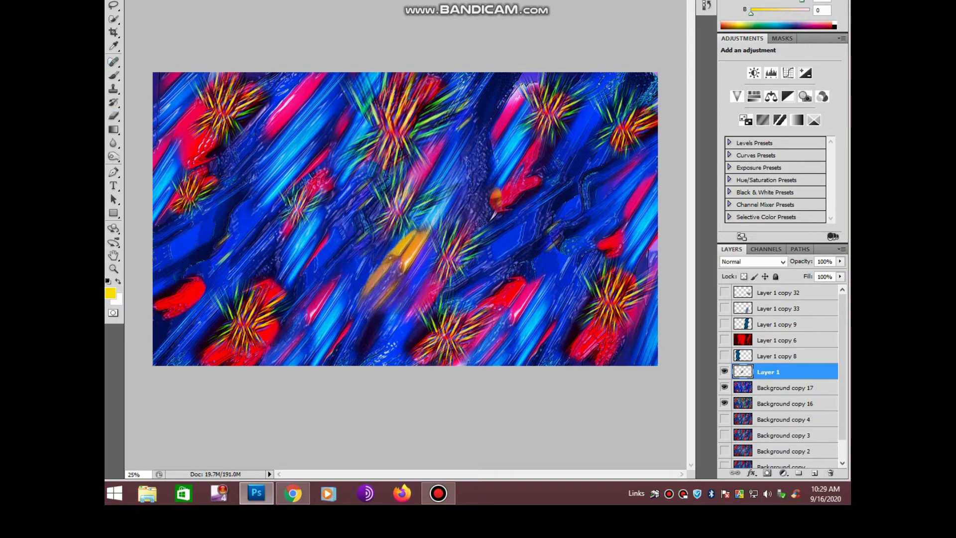
right_click(113, 116)
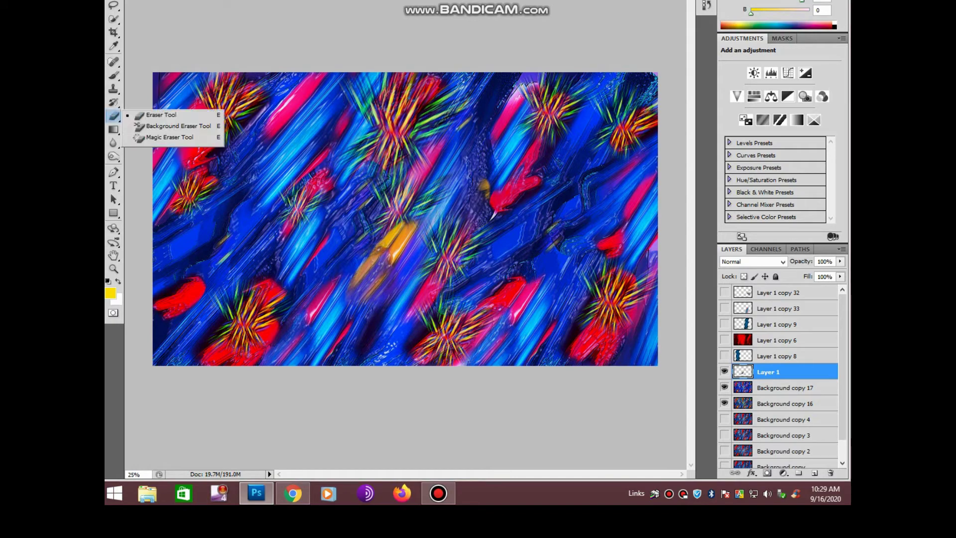
left_click(161, 114)
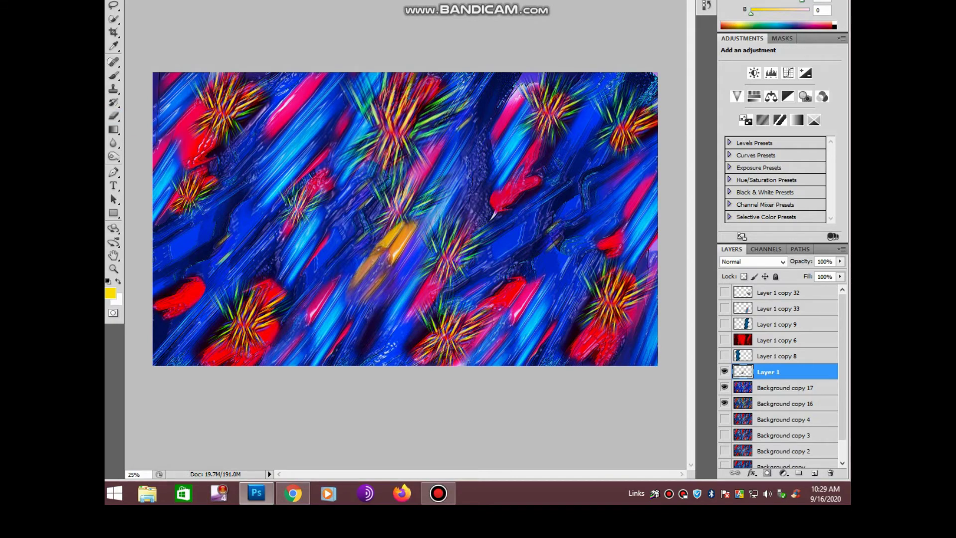
mouse_move(381, 254)
left_mouse_down()
mouse_move(478, 181)
mouse_move(490, 192)
left_mouse_up()
key("ctrl+t")
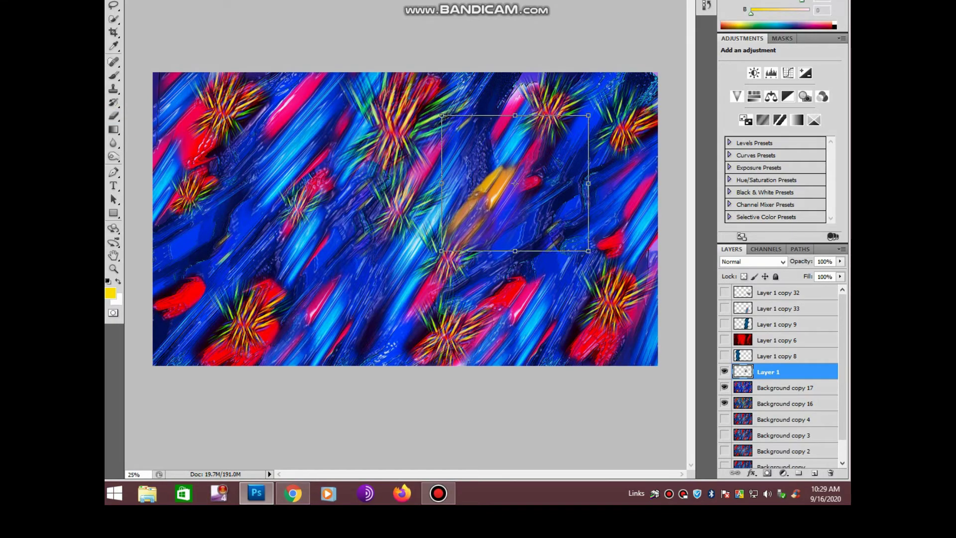
left_click_drag(589, 250, 559, 221)
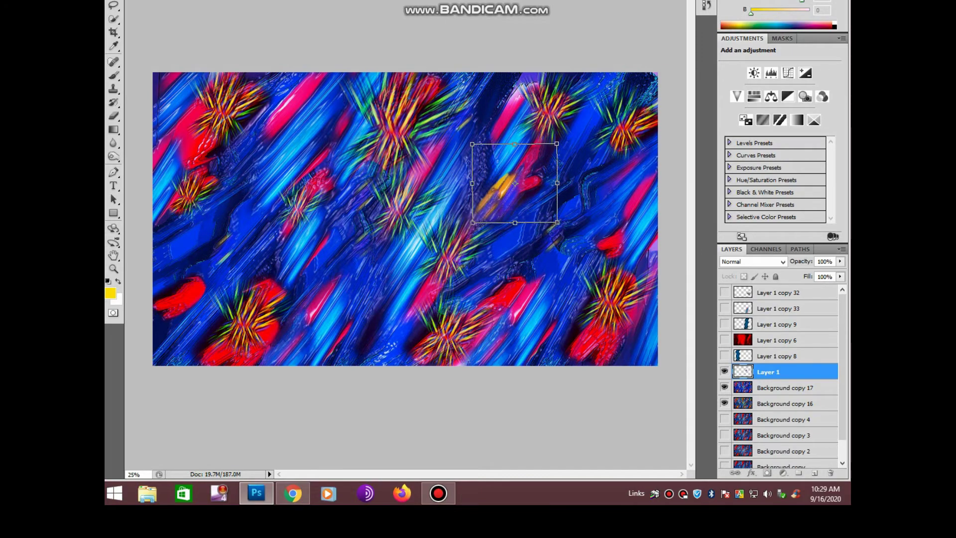
key("Return")
- Alt-drag two blob copies, one lower down and one near the lower-left firework
right_click(114, 116)
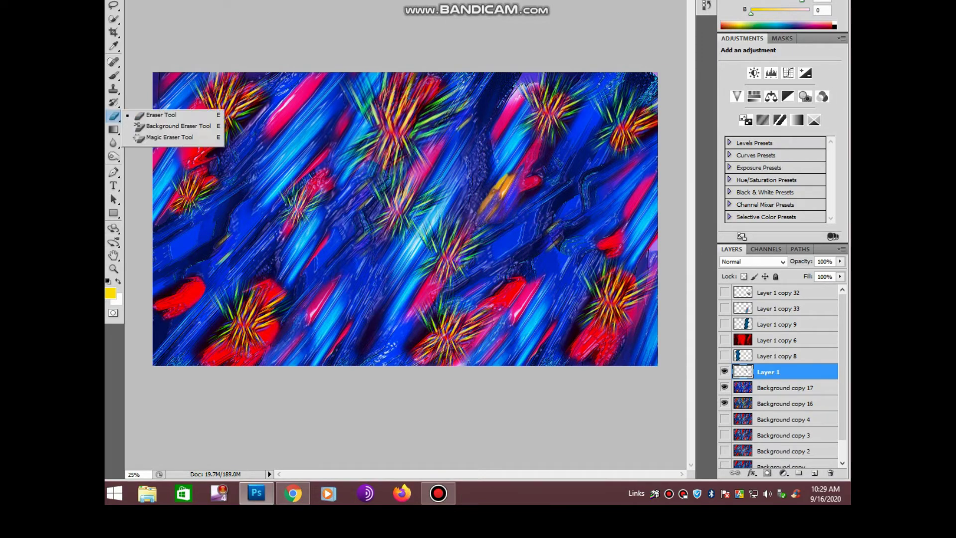
left_click(149, 112)
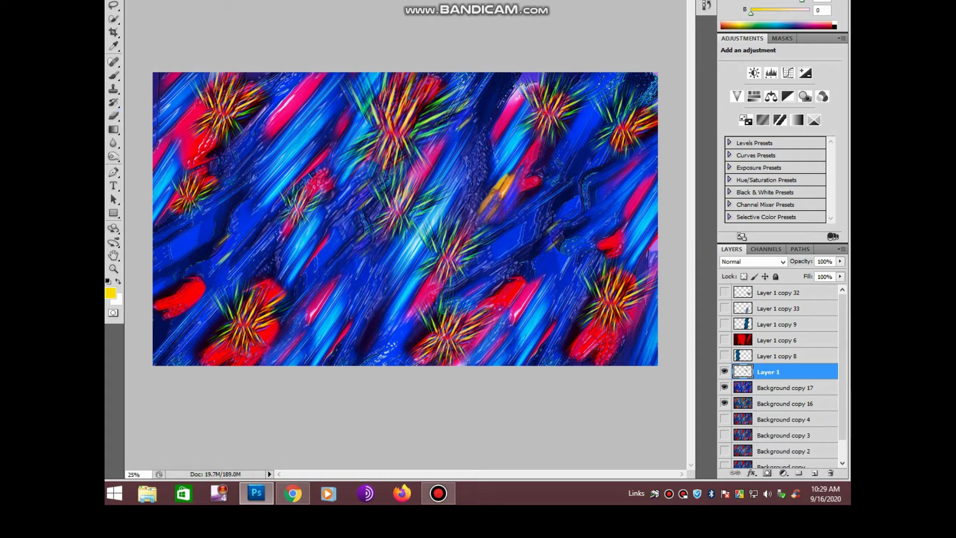
left_click_drag(500, 192, 507, 294)
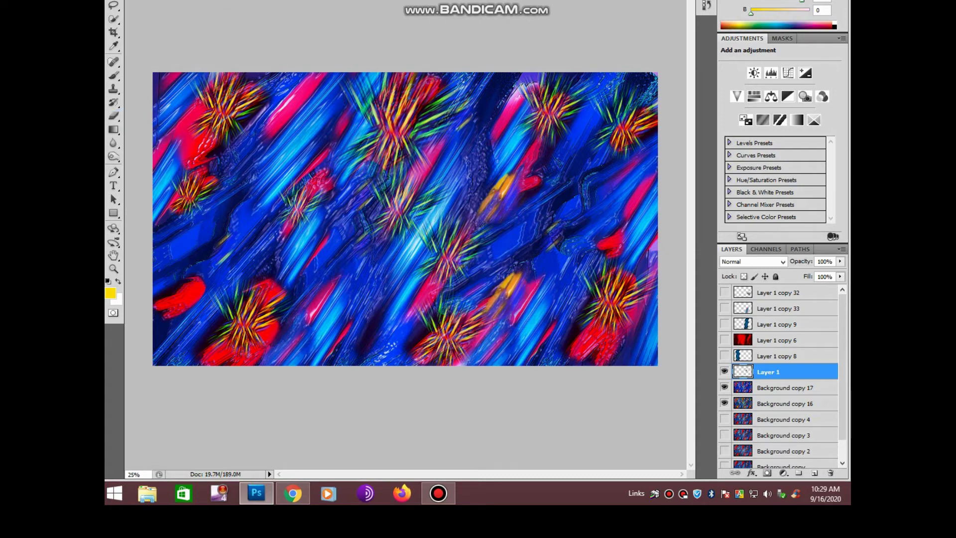
mouse_move(242, 348)
left_mouse_down()
mouse_move(273, 289)
mouse_move(239, 348)
mouse_move(172, 312)
mouse_move(172, 207)
mouse_move(202, 119)
mouse_move(200, 174)
mouse_move(279, 144)
mouse_move(234, 214)
mouse_move(209, 189)
left_mouse_up()
- Alt-drag more blob copies over the fireworks, top, bottom edge and centre, up to copy 21
mouse_move(189, 266)
left_mouse_down("alt")
mouse_move(341, 259)
mouse_move(314, 251)
left_mouse_up("alt")
mouse_move(472, 309)
left_mouse_down()
mouse_move(526, 256)
mouse_move(518, 229)
mouse_move(520, 268)
mouse_move(587, 214)
mouse_move(628, 209)
mouse_move(573, 145)
left_mouse_up()
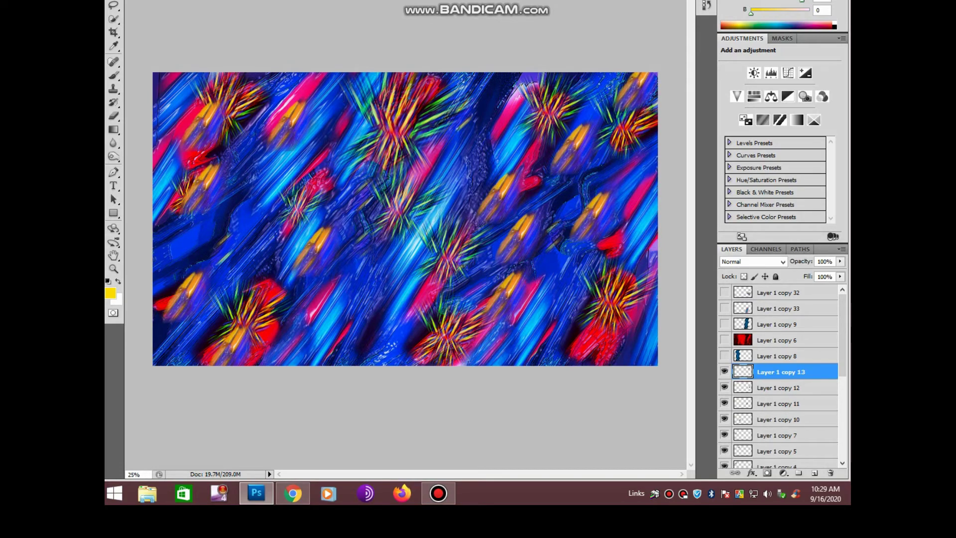
mouse_move(572, 145)
left_mouse_down("alt")
mouse_move(493, 95)
mouse_move(366, 324)
left_mouse_up("alt")
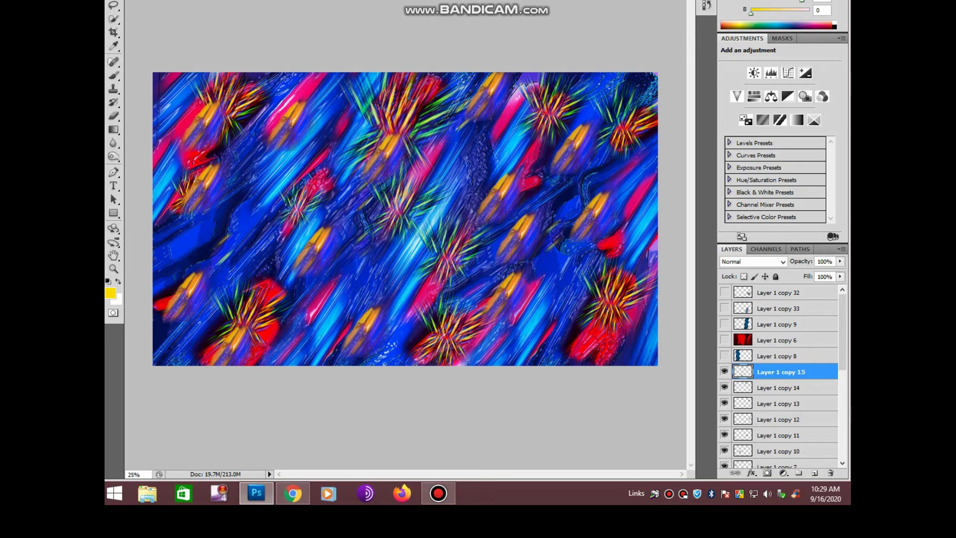
left_click_drag(393, 150, 398, 105)
left_click_drag(259, 351, 448, 338)
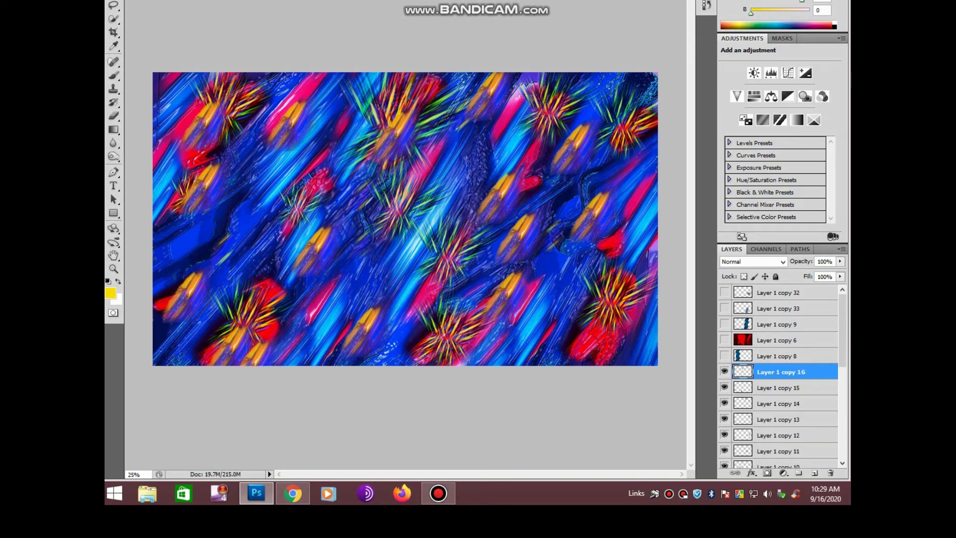
mouse_move(625, 339)
left_mouse_down()
mouse_move(605, 279)
mouse_move(298, 135)
mouse_move(225, 117)
mouse_move(297, 174)
mouse_move(305, 202)
mouse_move(528, 119)
left_mouse_up()
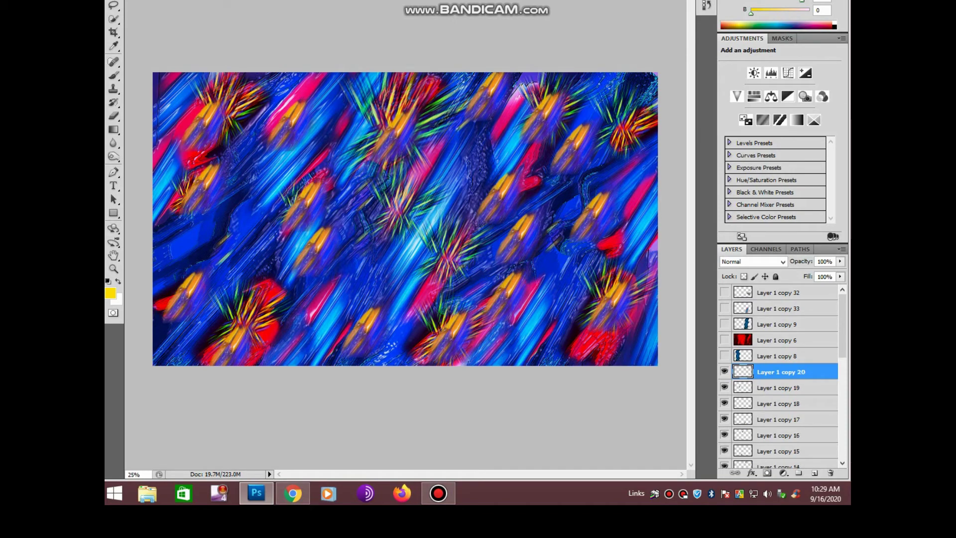
left_click_drag(528, 120, 448, 193)
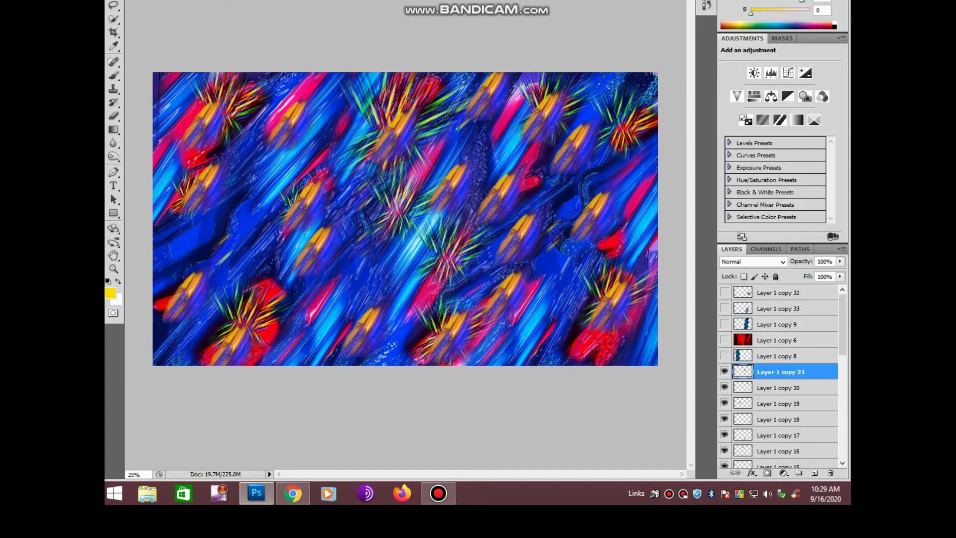
- Add a Multiply Color Overlay to Layer 1 copy 21, trying teal, purple, orange and cyan
left_click(186, 1)
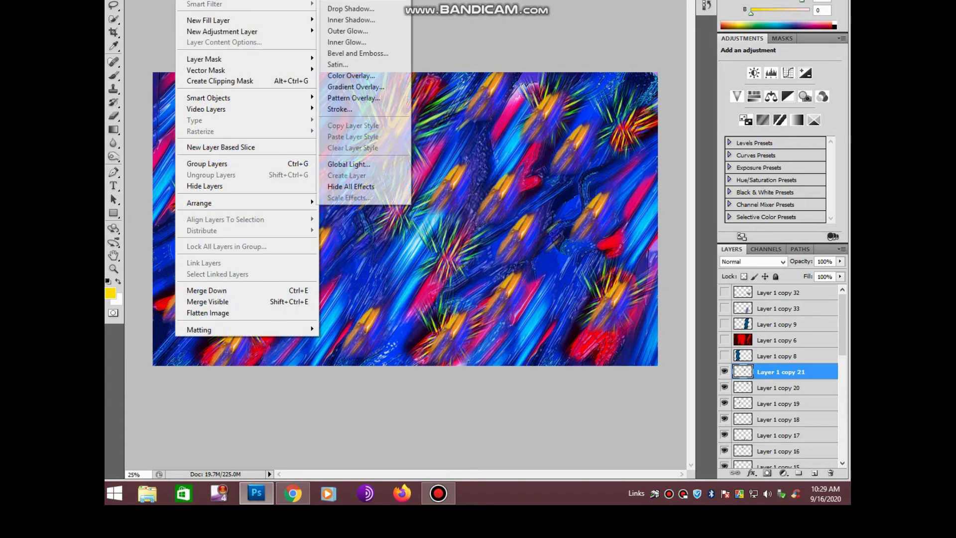
left_click(349, 76)
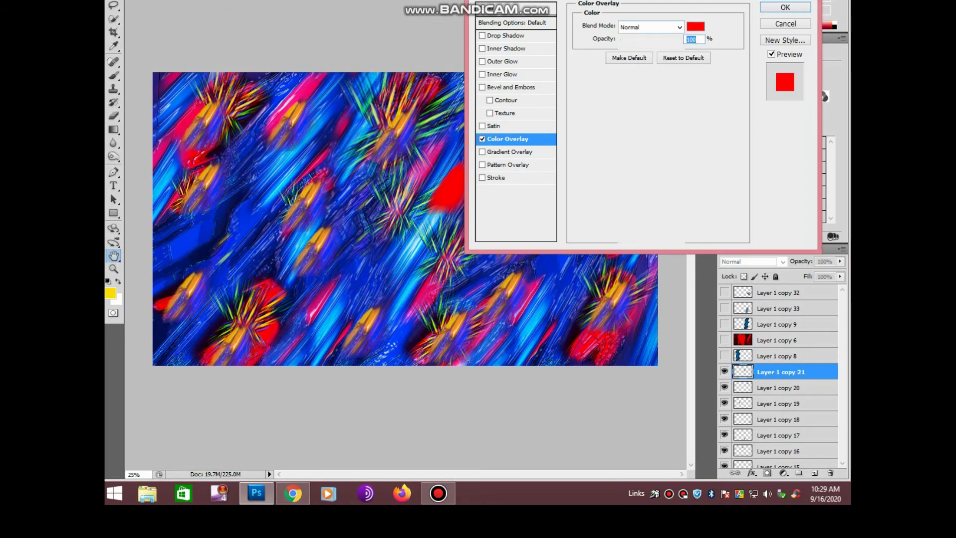
left_click(647, 27)
left_click(652, 77)
left_click(695, 26)
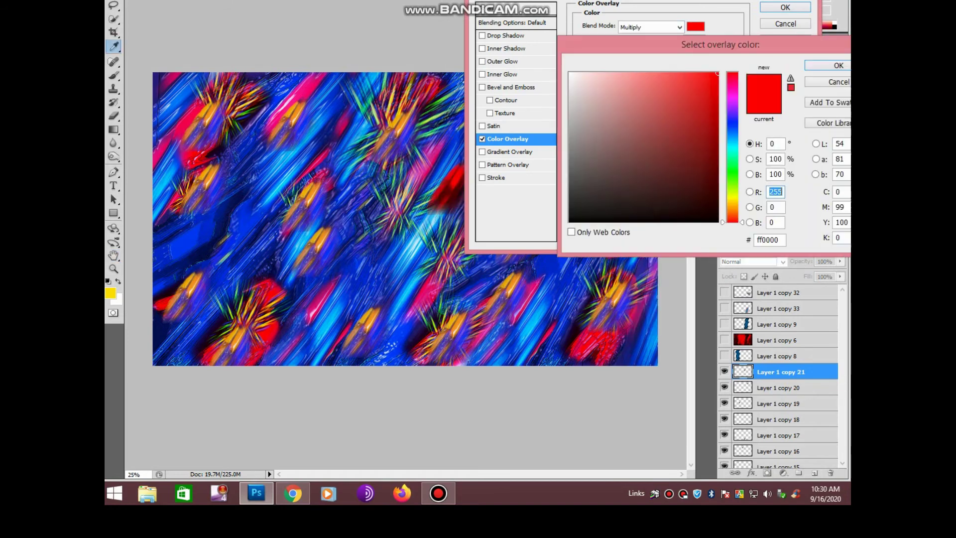
left_click(732, 152)
left_click(732, 108)
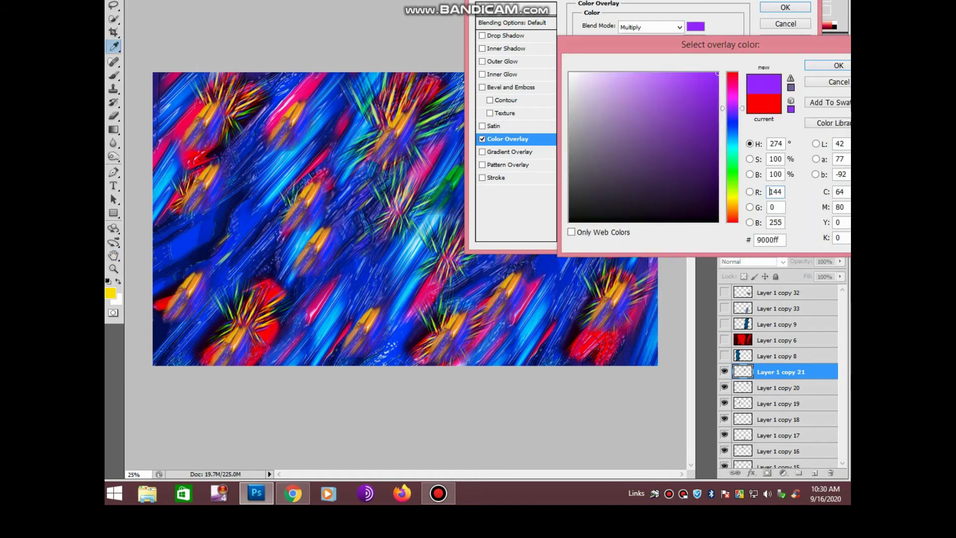
left_click(733, 172)
left_click(732, 208)
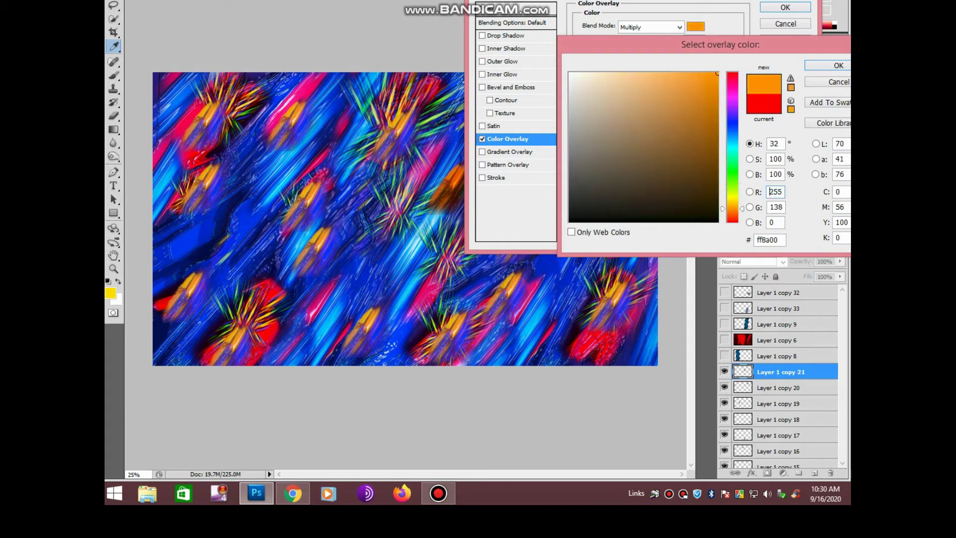
left_click(695, 91)
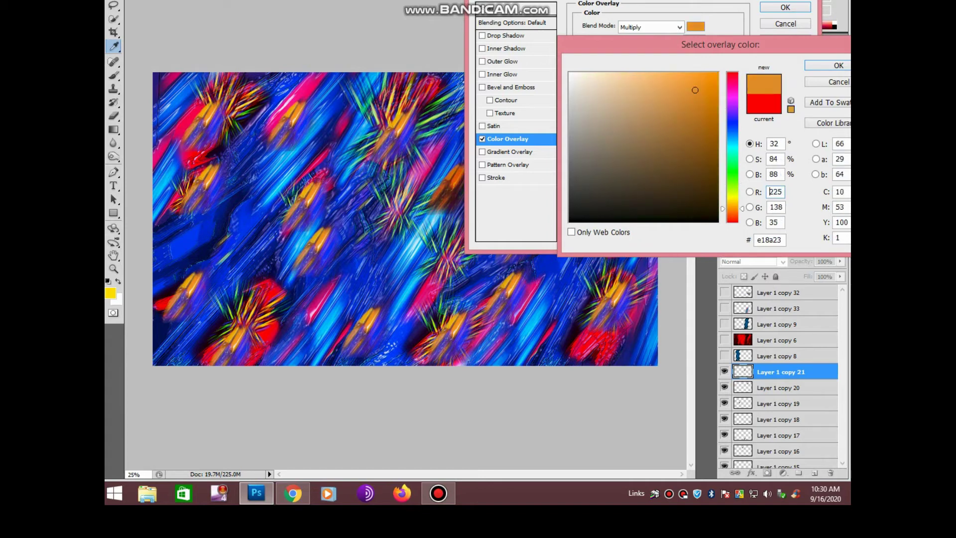
left_click(733, 100)
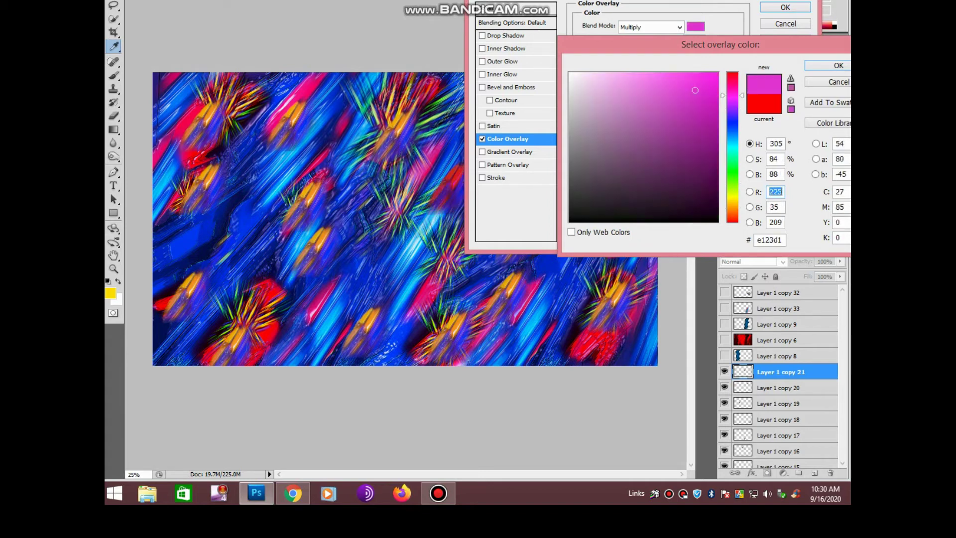
left_click(733, 133)
left_click(732, 217)
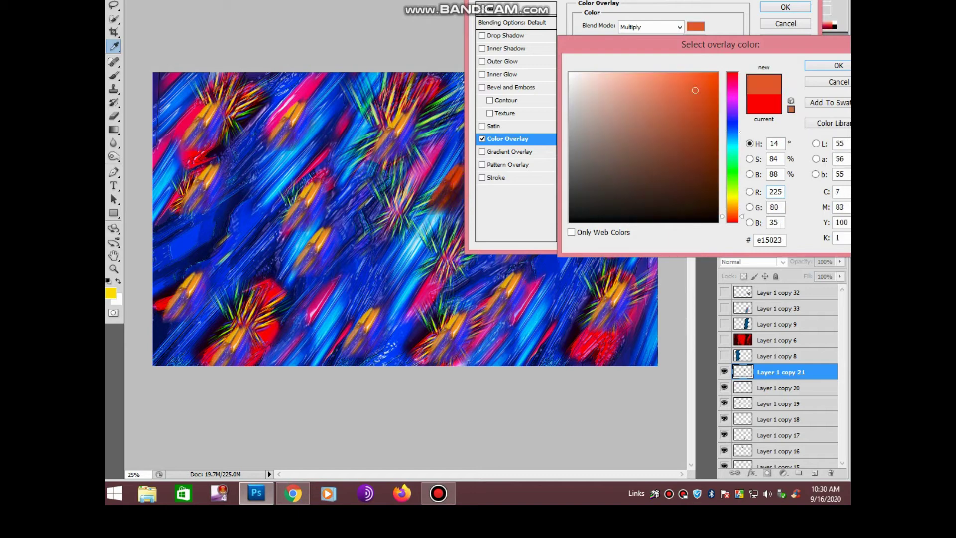
left_click(732, 148)
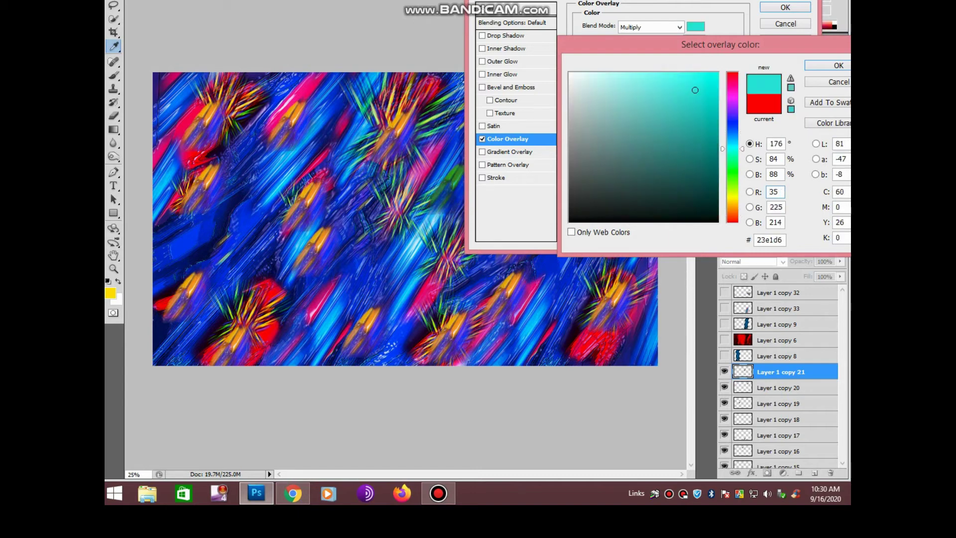
key("Return")
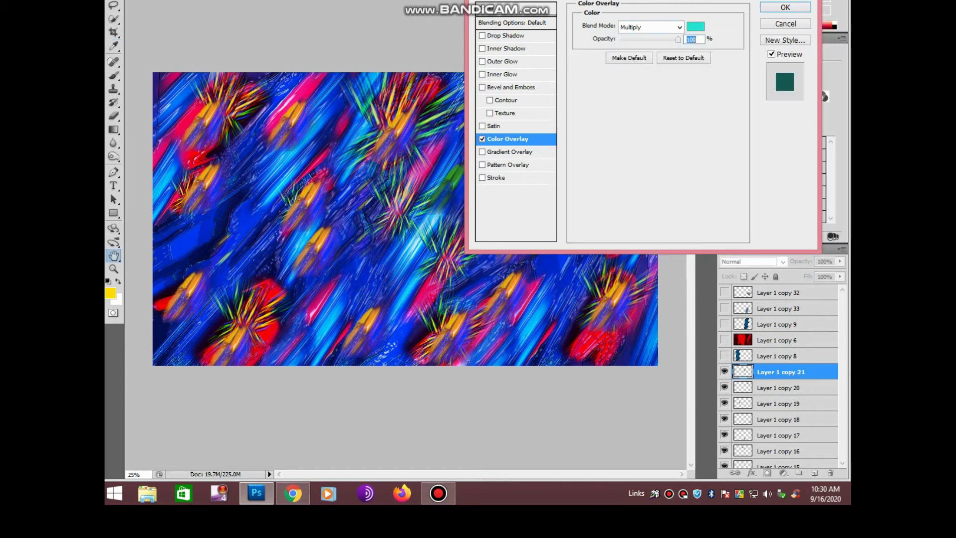
- Try other overlay blend modes such as Pin Light and reposition the Layer Style window
key("Down")
key("Down")
key("shift+Tab")
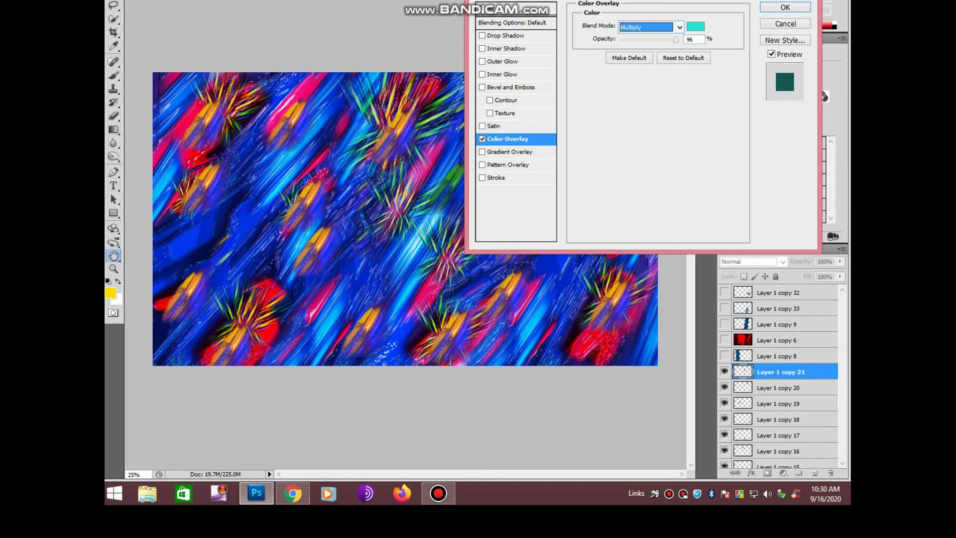
key("Down")
key("Down")
key("Down")
key("Down")
key("Down")
key("Down")
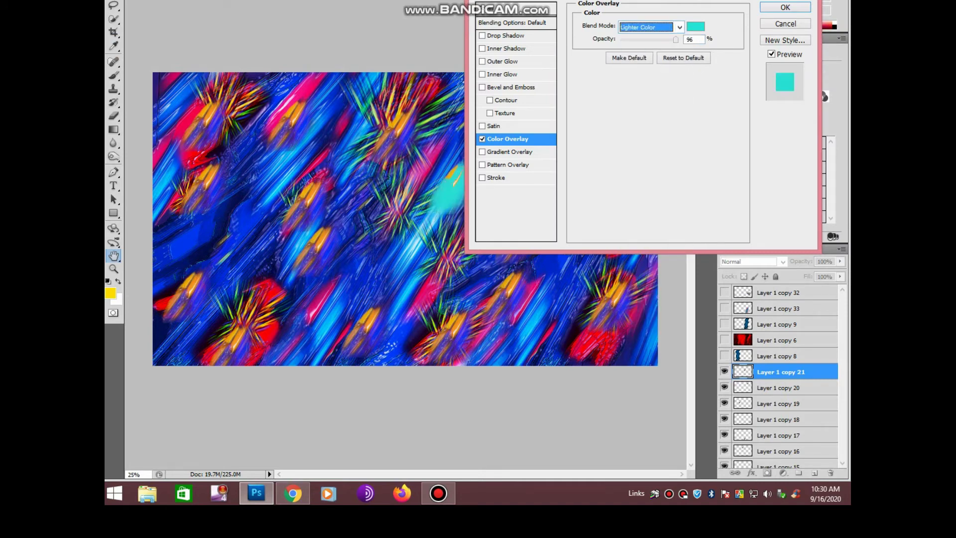
key("Up")
key("Up")
key("Up")
key("Up")
key("Up")
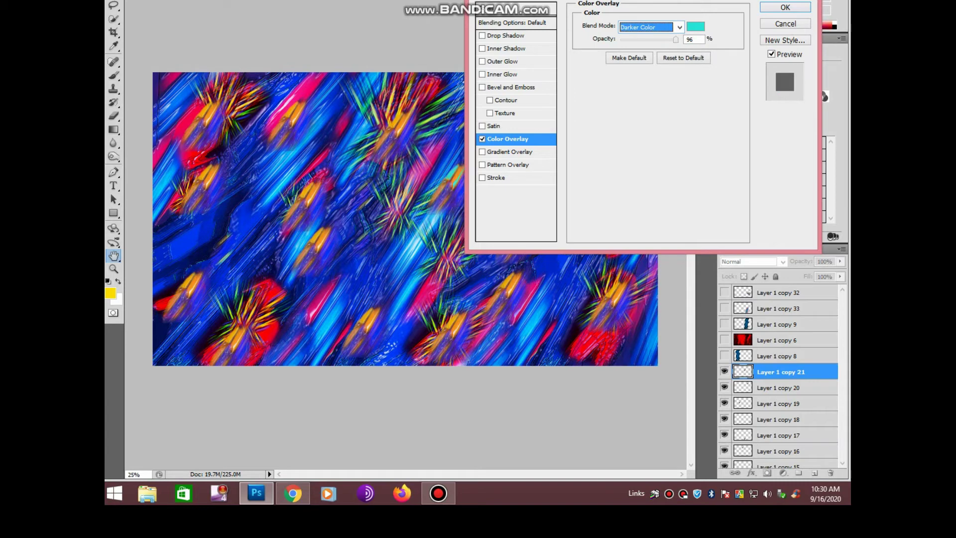
key("Down")
key("Down")
key("Down")
key("Down")
key("Down")
key("Down")
key("Down")
key("Down")
key("Down")
key("Down")
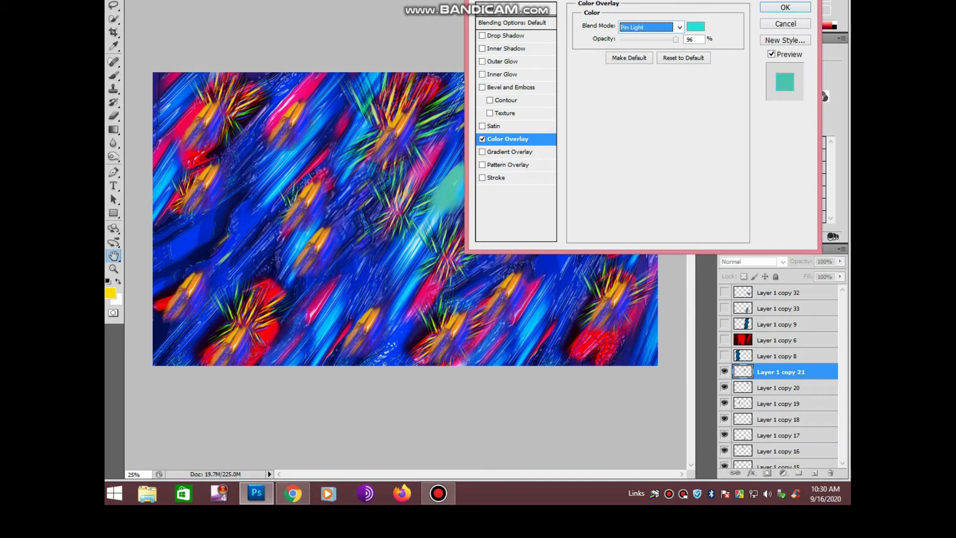
key("Down")
key("Down")
key("Down")
key("Down")
key("Down")
key("Down")
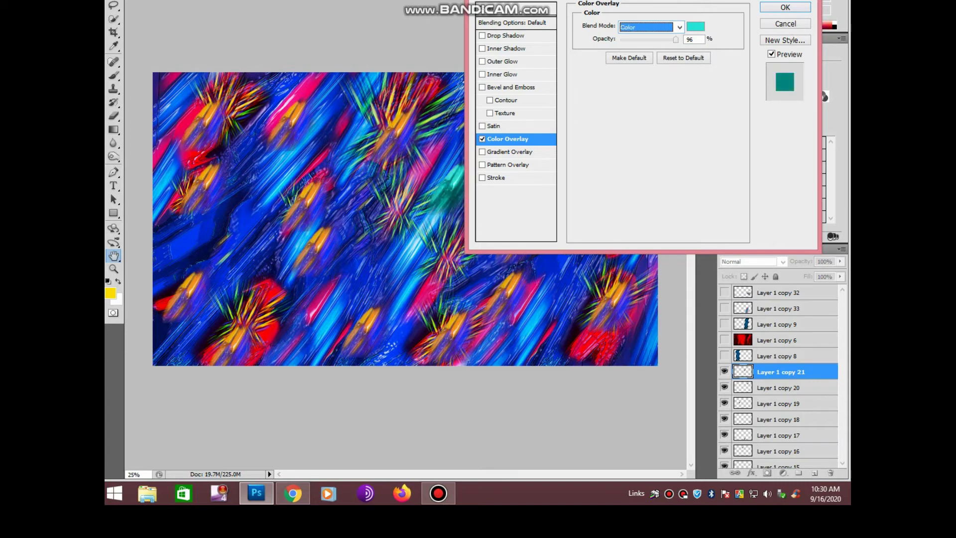
key("alt+space")
key("m")
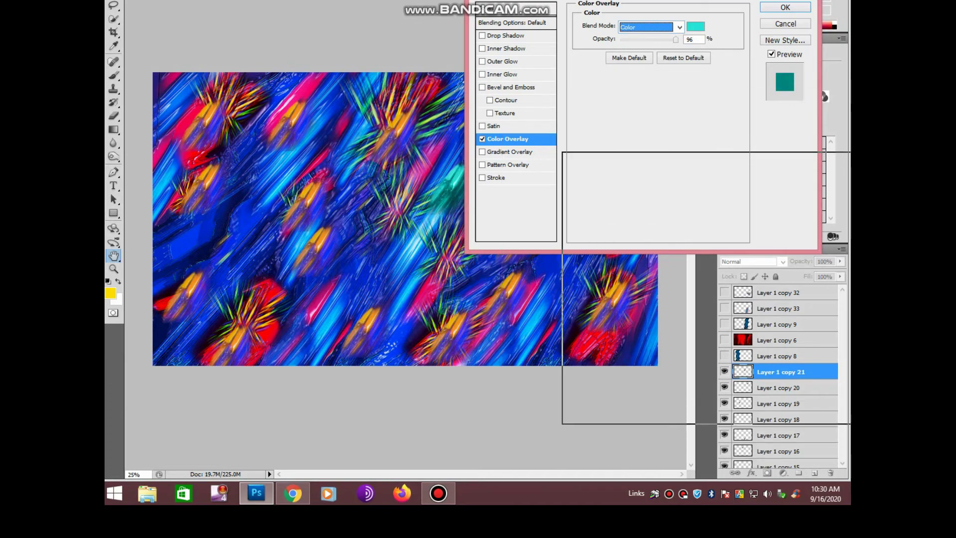
key("Return")
- Settle on a pink overlay colour after testing green and yellow, and apply it
left_click(782, 197)
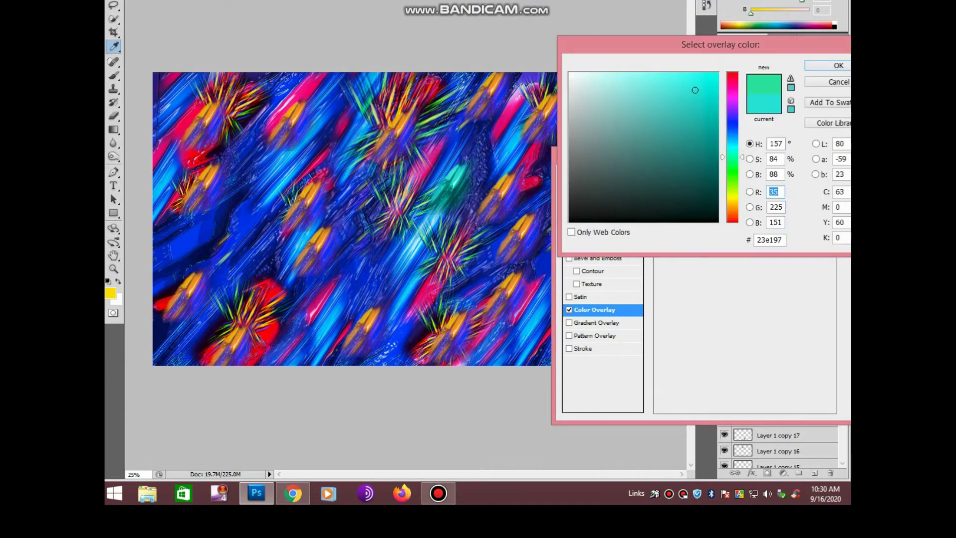
left_click_drag(715, 94, 695, 90)
mouse_move(733, 157)
left_mouse_down()
mouse_move(733, 87)
mouse_move(733, 169)
left_mouse_up()
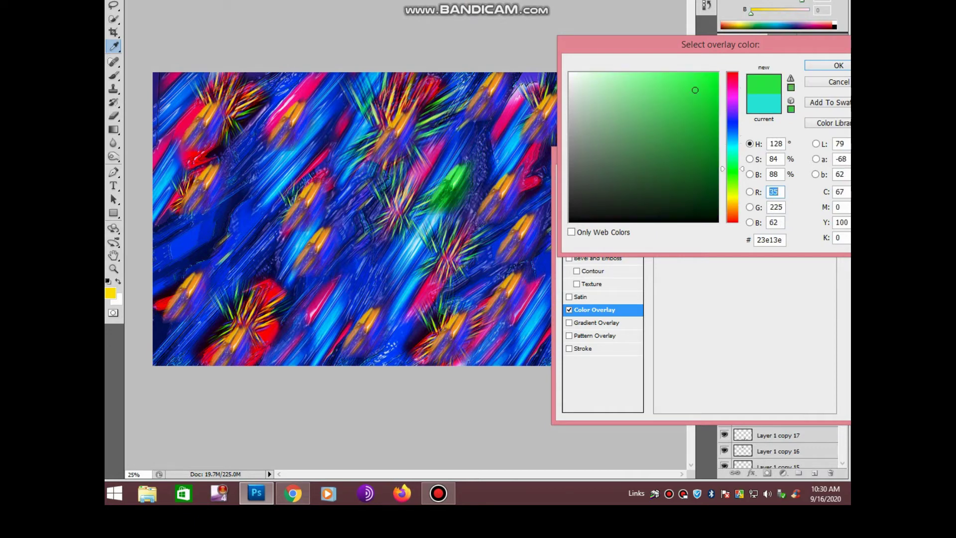
left_click(708, 77)
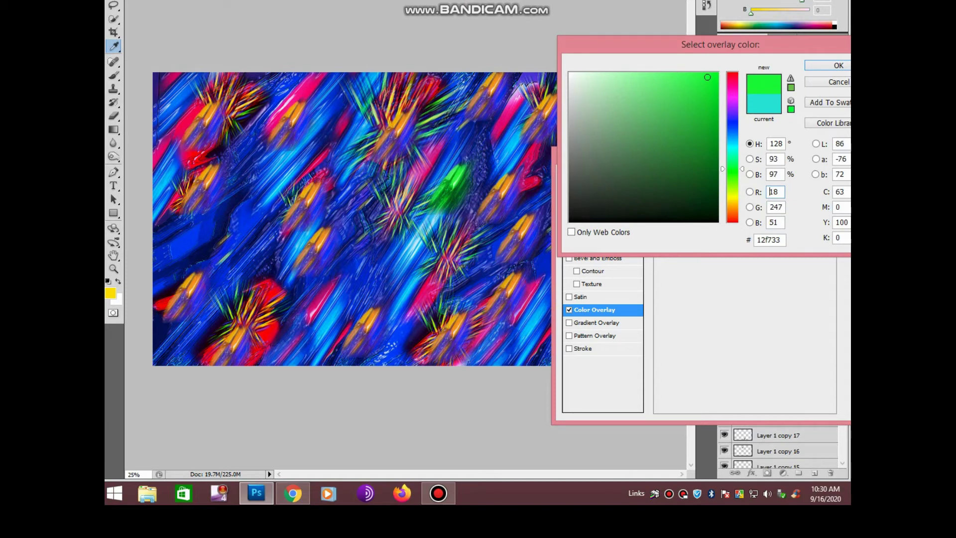
left_click(732, 214)
left_click(733, 194)
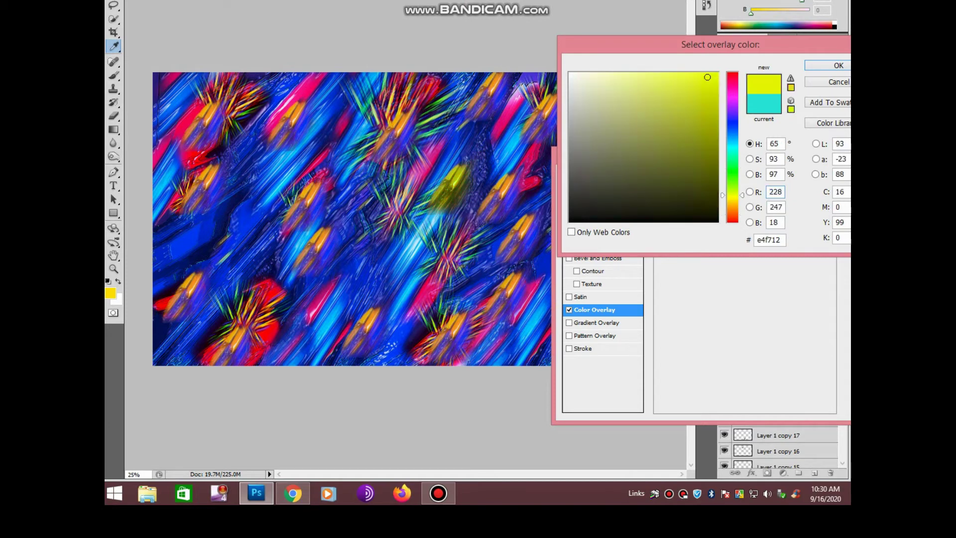
left_click(691, 81)
left_click(732, 94)
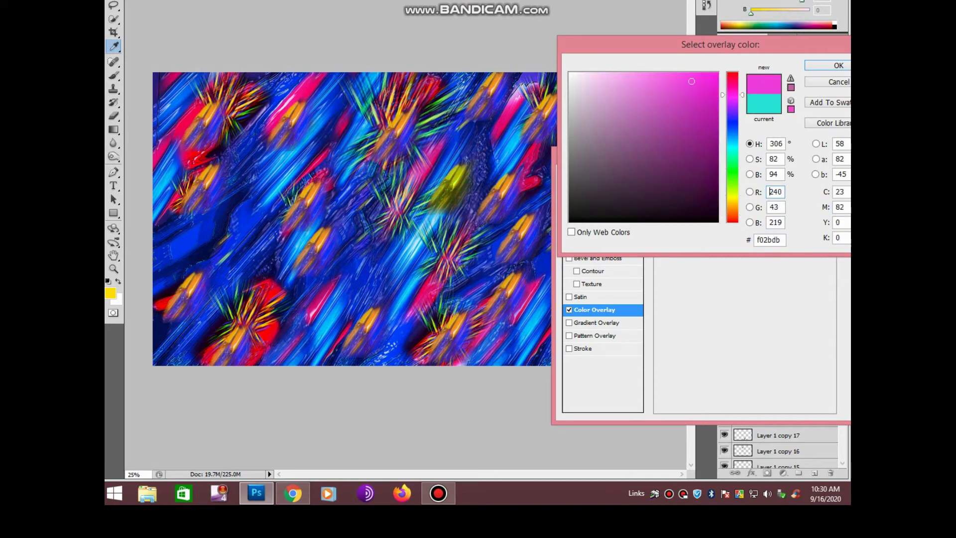
key("Return")
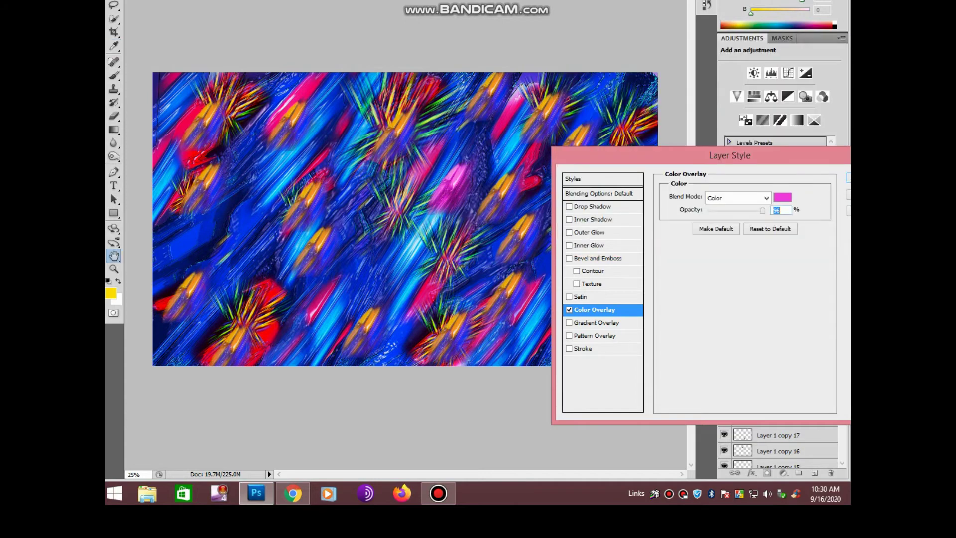
key("Return")
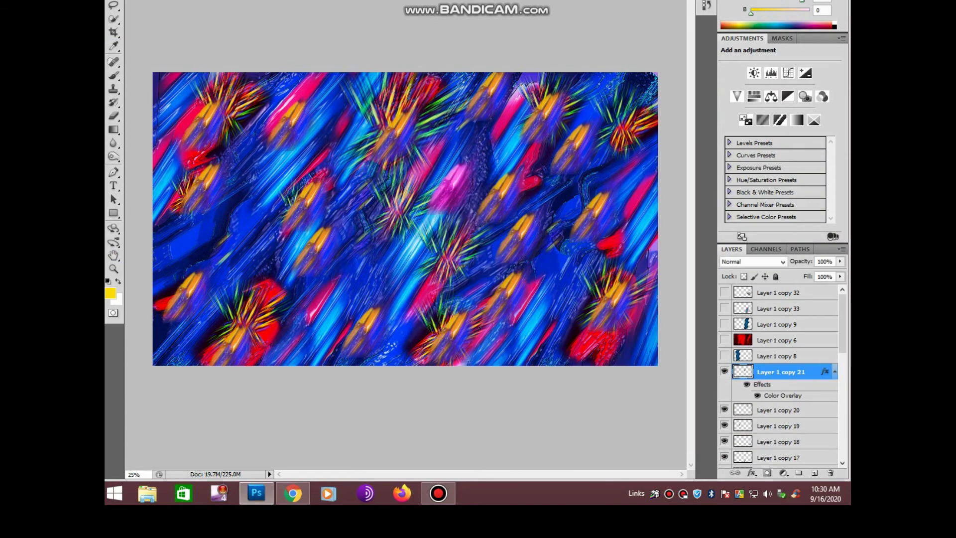
- Move the pink blob down-left, discarding trial transformed duplicates, then shift it further left
mouse_move(448, 190)
left_mouse_down()
mouse_move(406, 247)
mouse_move(354, 259)
mouse_move(376, 279)
mouse_move(368, 259)
mouse_move(353, 261)
left_mouse_up()
key("ctrl+j")
key("ctrl+t")
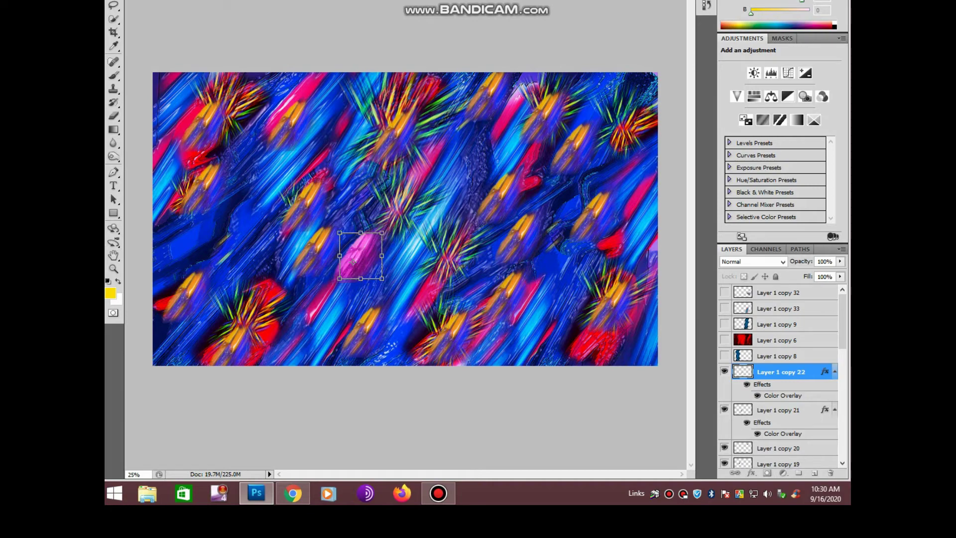
key("Return")
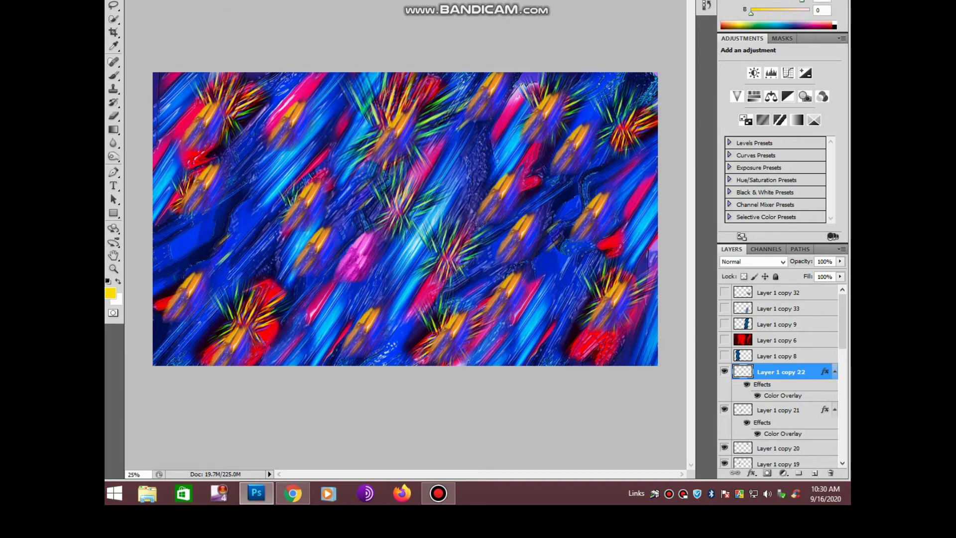
key("Delete")
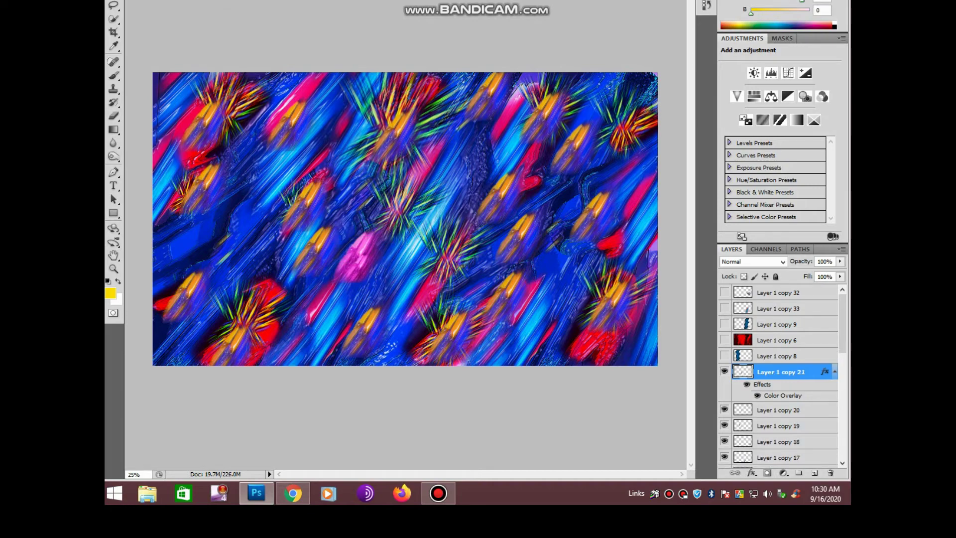
key("ctrl+j")
key("ctrl+t")
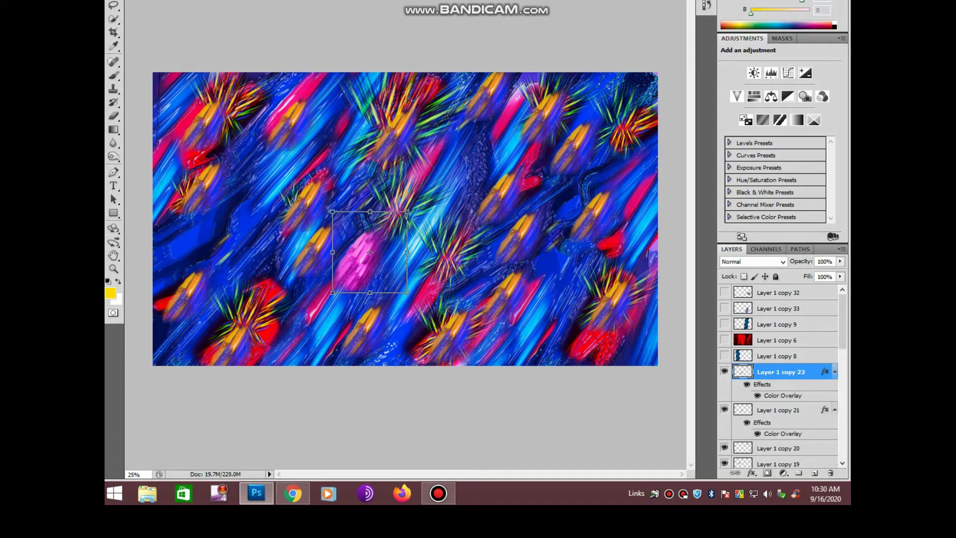
left_click_drag(406, 290, 372, 227)
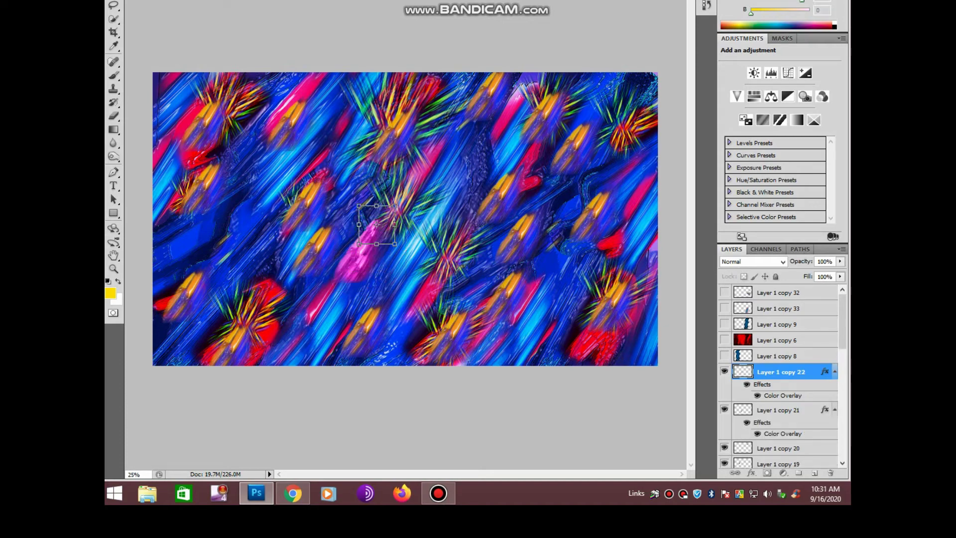
key("Return")
key("Delete")
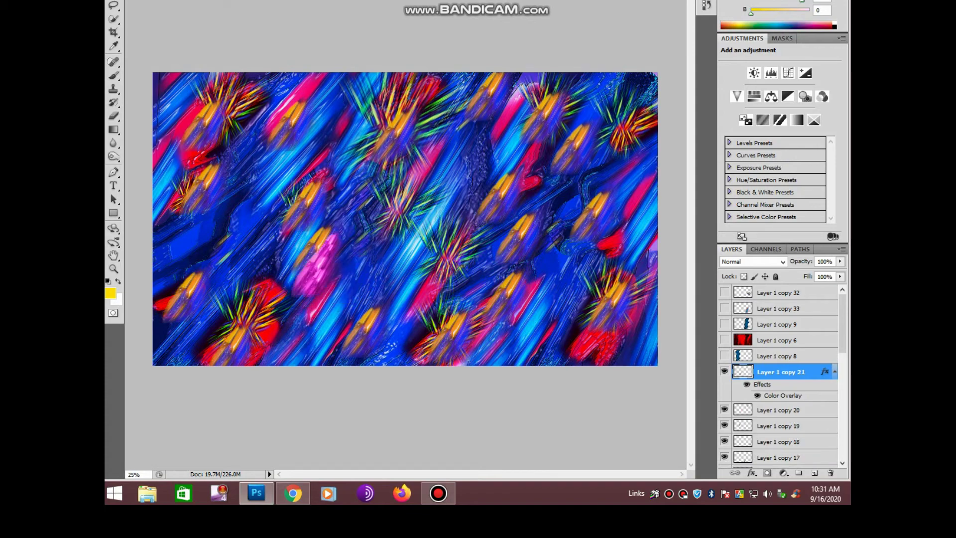
left_click_drag(327, 289, 227, 232)
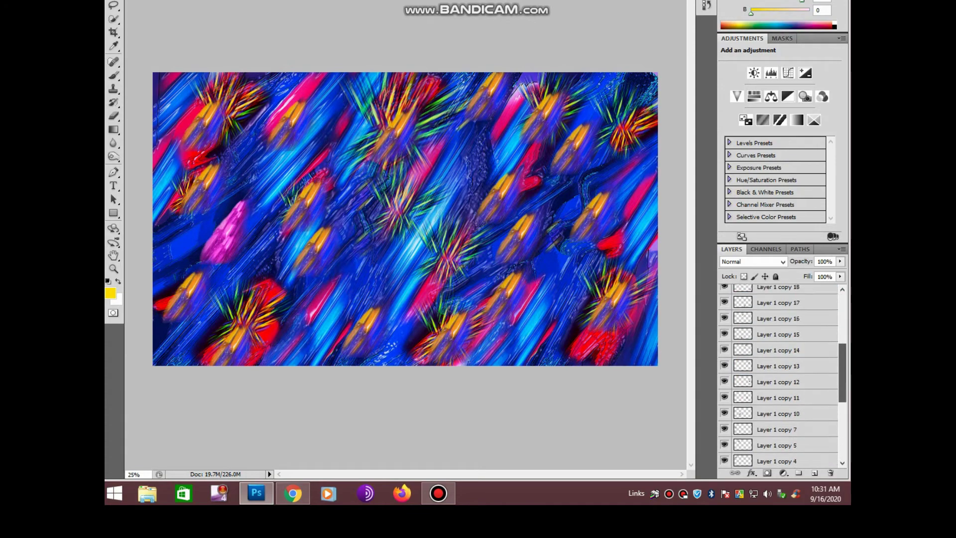
- Duplicate the top background copy layer, undo it, and return to the pink blob
scroll(782, 374, "down", 10)
left_click(786, 366)
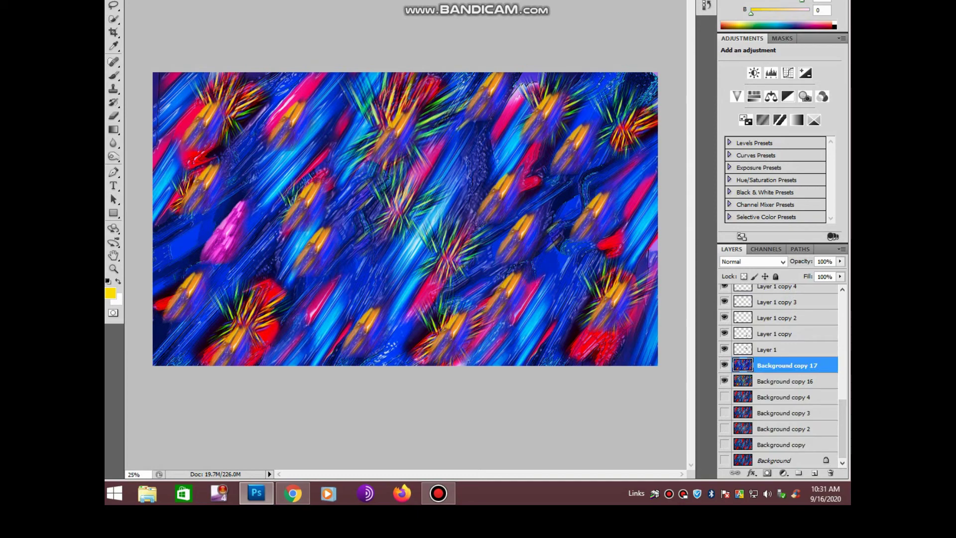
key("ctrl+j")
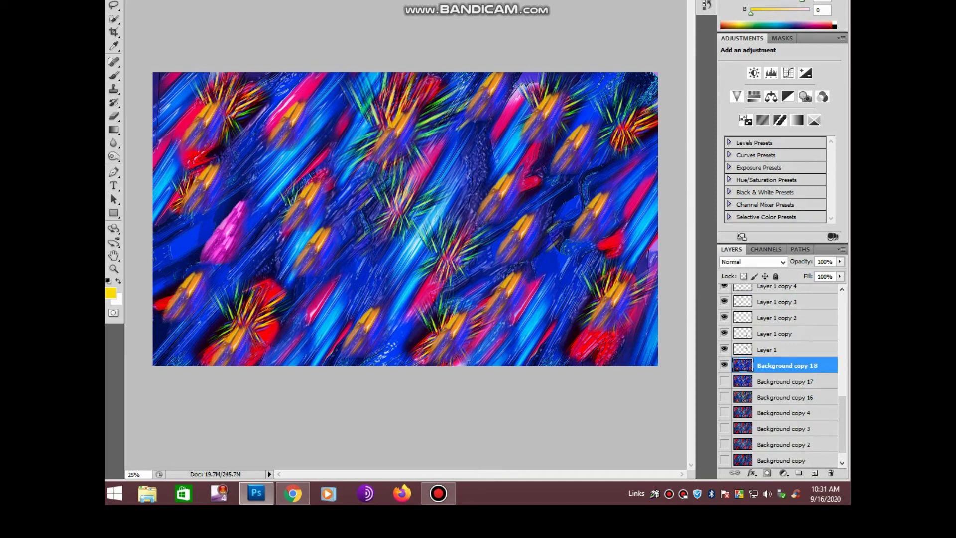
key("ctrl+z")
key("ctrl+z")
key("ctrl+z")
key("ctrl+z")
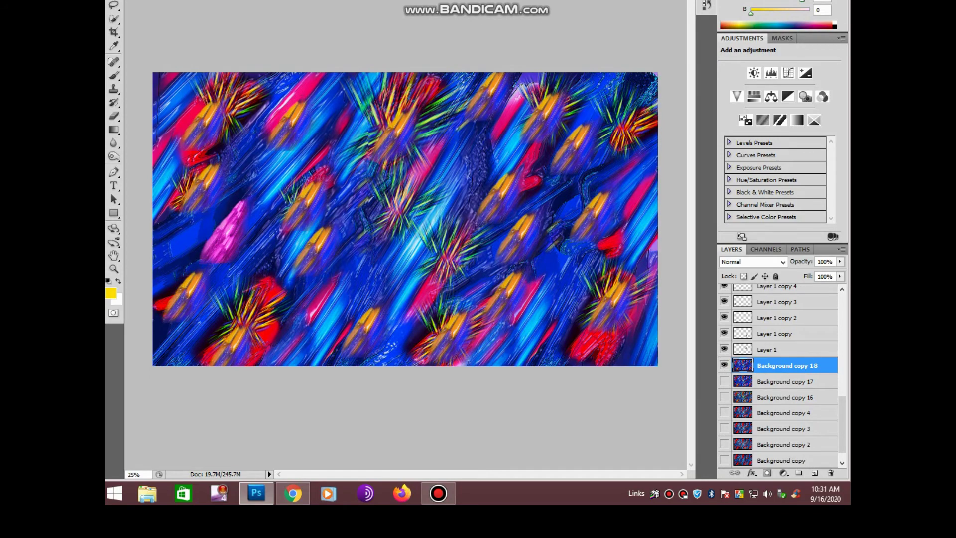
key("ctrl+z")
left_click_drag(231, 227, 311, 112)
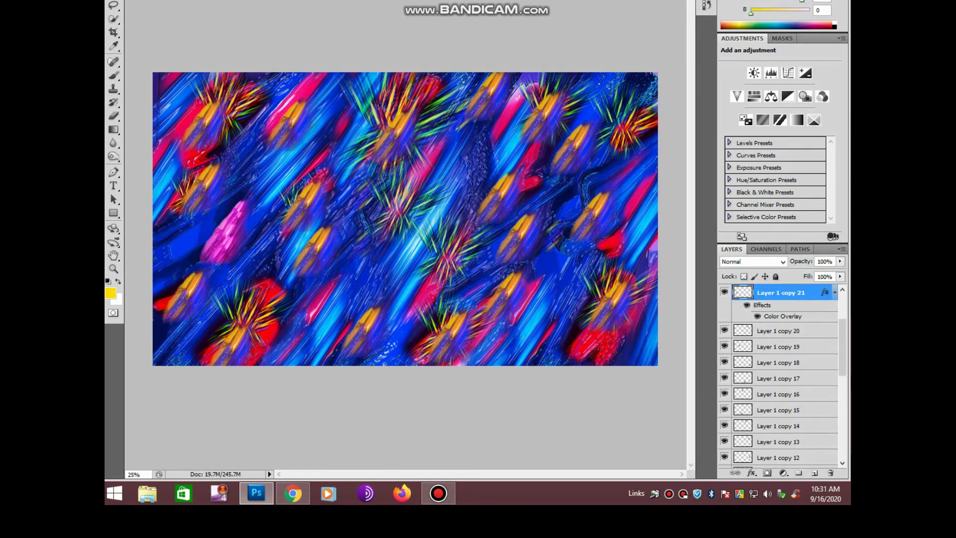
- Shift the pink blob layer's hue to +60 with Hue/Saturation
key("ctrl+u")
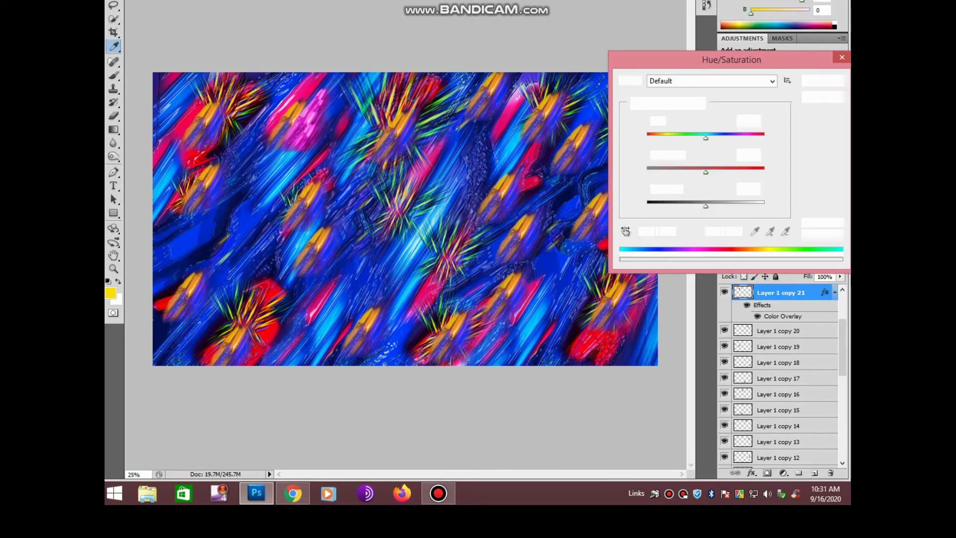
key("shift+Down")
key("shift+Down")
key("shift+Down")
key("shift+Down")
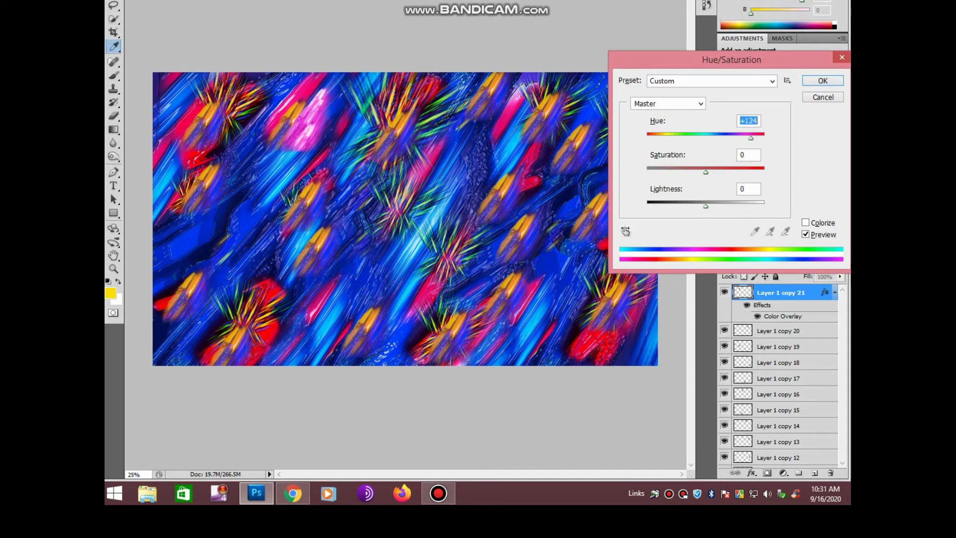
key("shift+Down")
key("shift+Down")
key("Down")
key("Down")
key("Down")
key("shift+Up")
key("shift+Up")
key("shift+Up")
key("shift+Up")
key("shift+Up")
key("shift+Up")
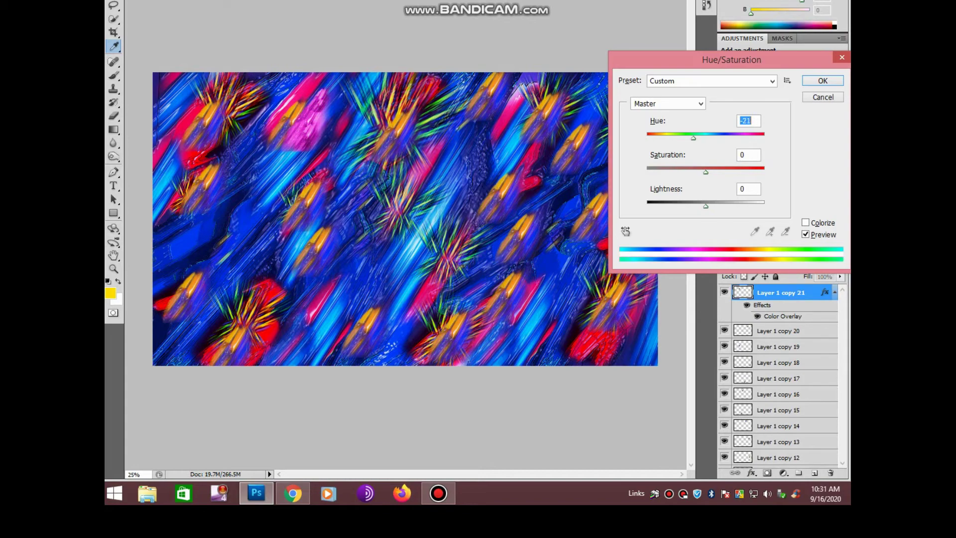
key("shift+Up")
key("shift+Up")
key("shift+Up")
key("Up")
key("shift+Down")
key("shift+Down")
key("shift+Down")
key("Down")
key("Down")
key("Down")
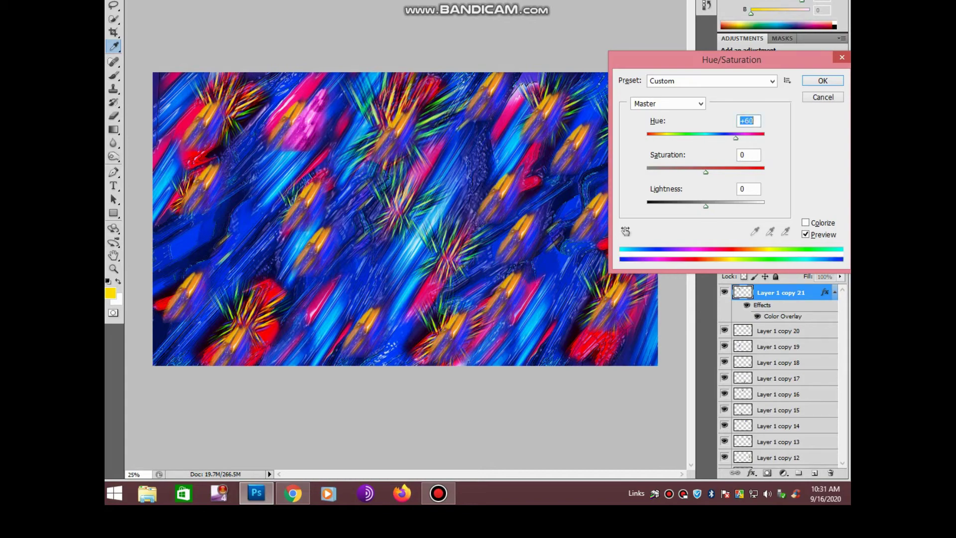
key("Return")
- Darken the shadows with a Levels black input of 59
key("ctrl+l")
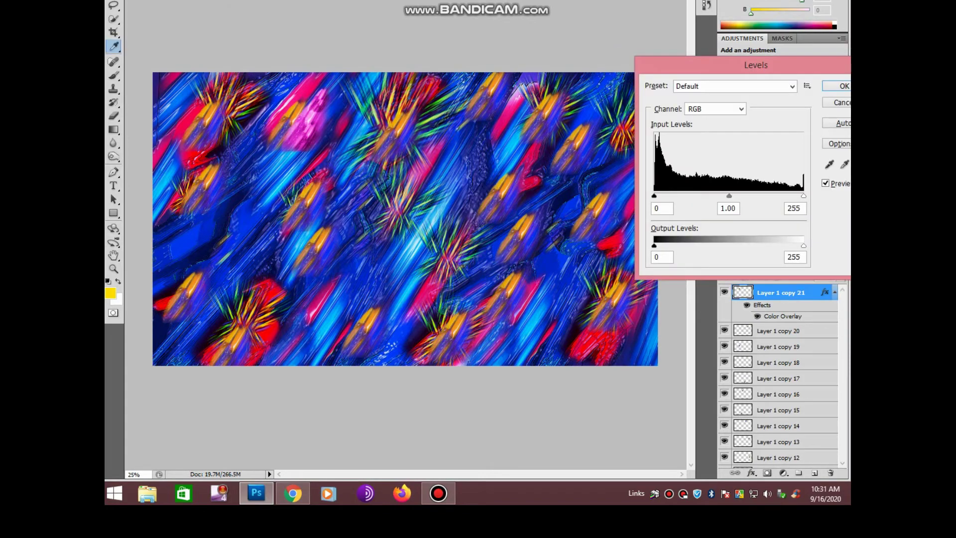
type("59")
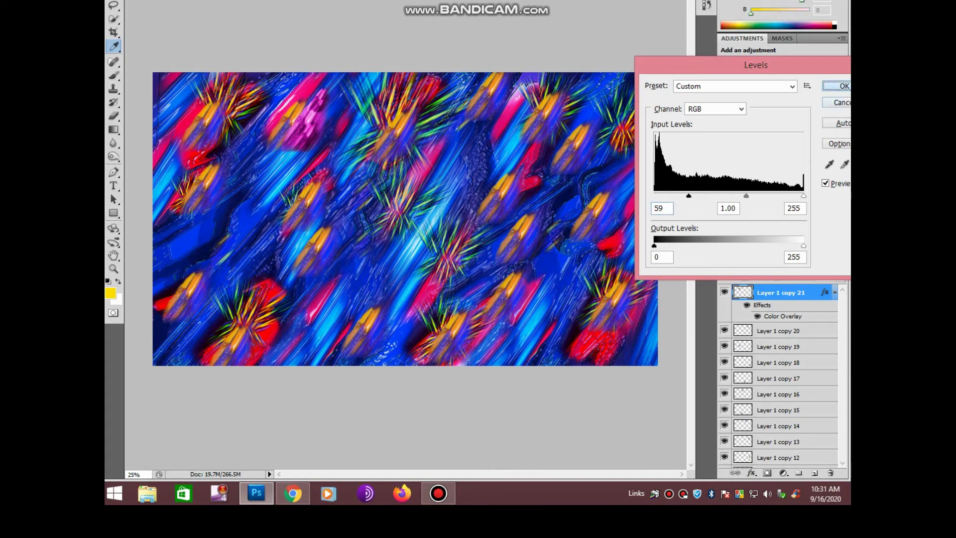
key("Return")
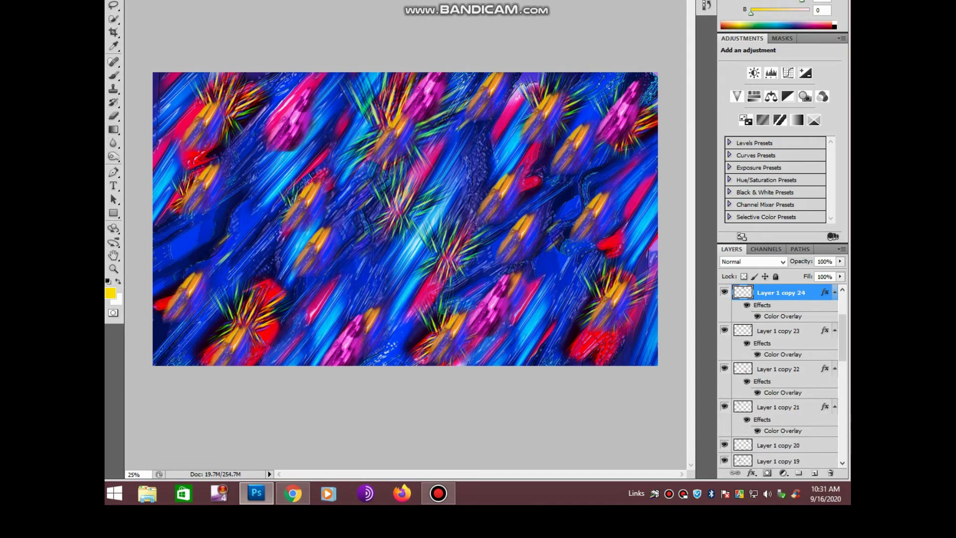
- Create a new layer and stamp all visible artwork onto it
left_click(439, 493)
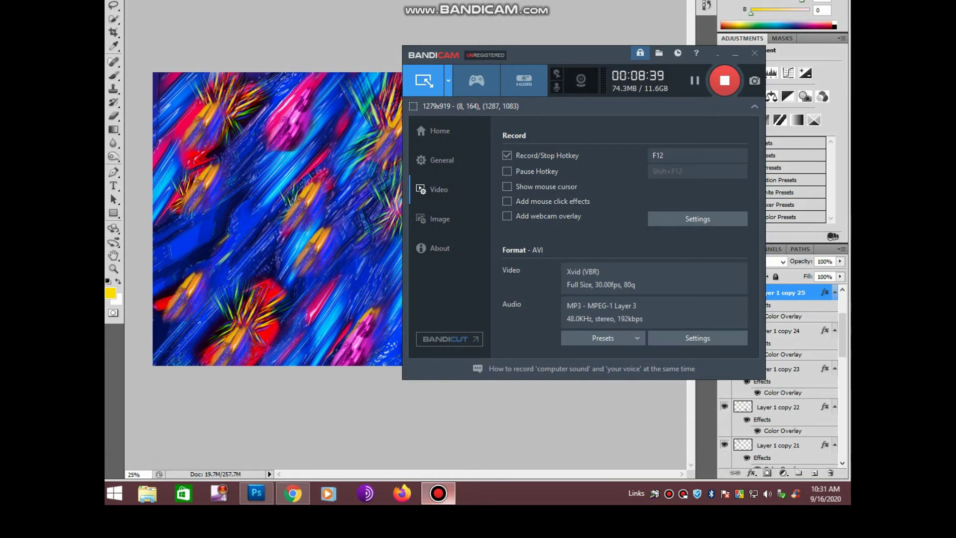
left_click(438, 492)
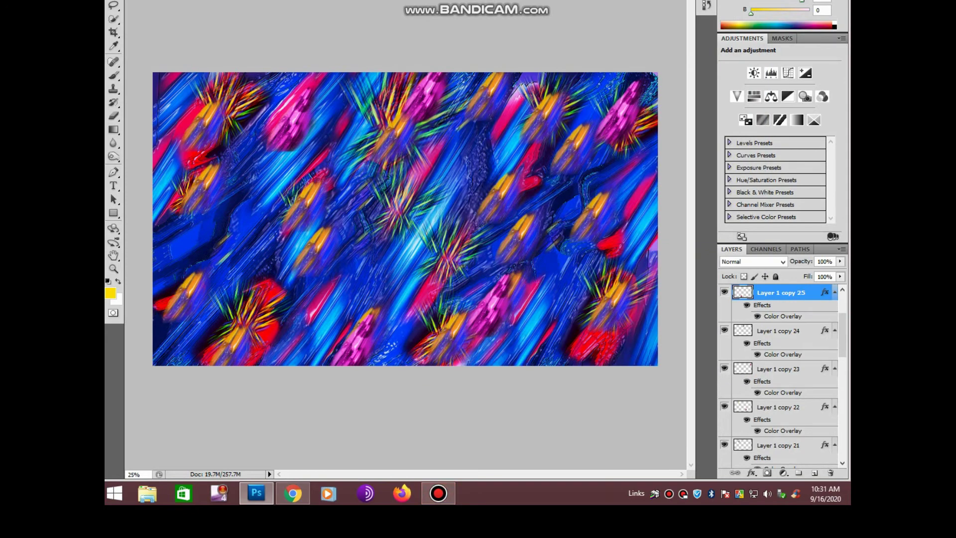
scroll(781, 376, "down", 15)
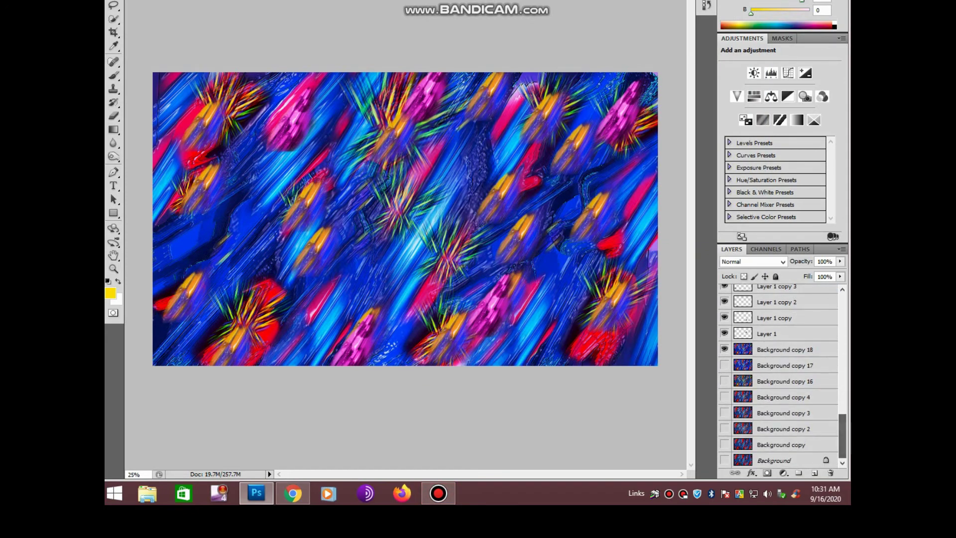
key("ctrl+j")
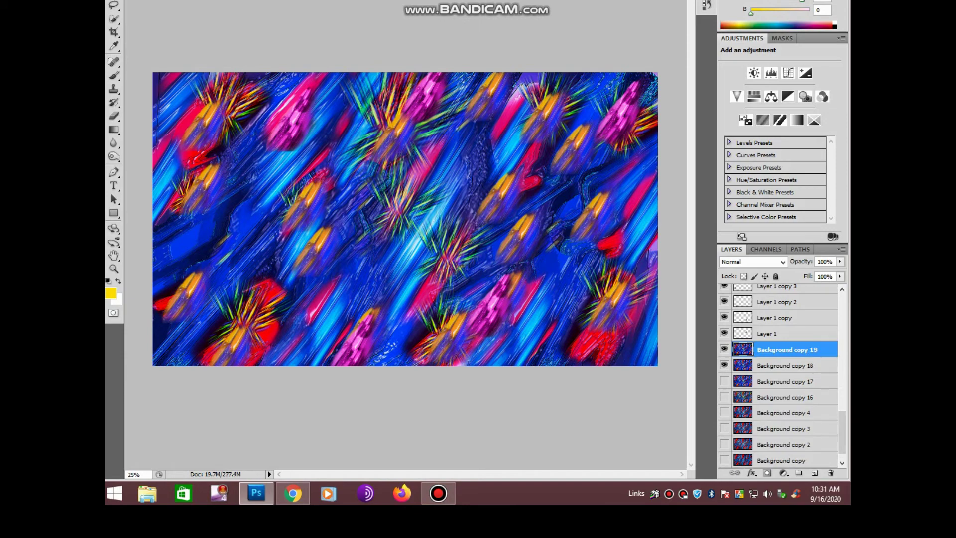
key("ctrl+shift+e")
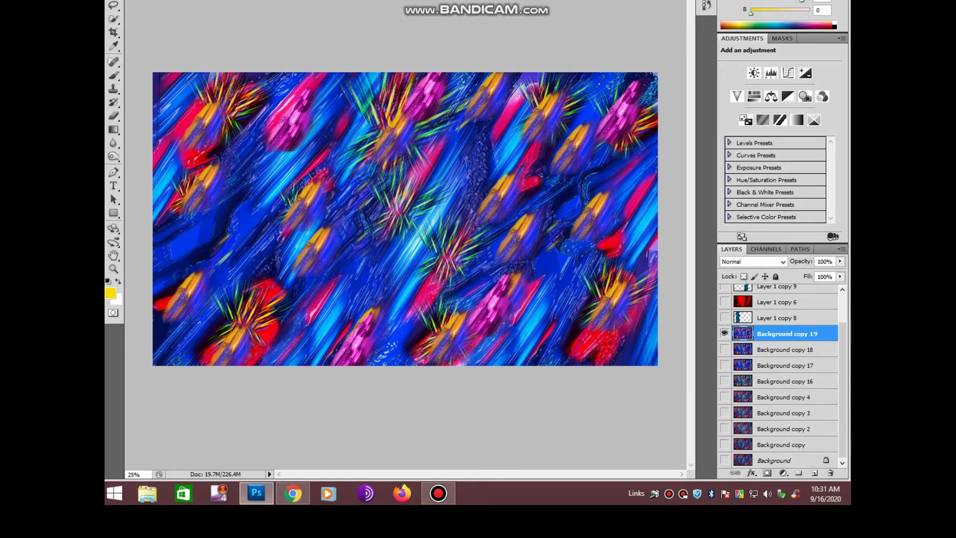
- Brighten the merged layer by raising the Curves midpoint, then duplicate it
key("ctrl+m")
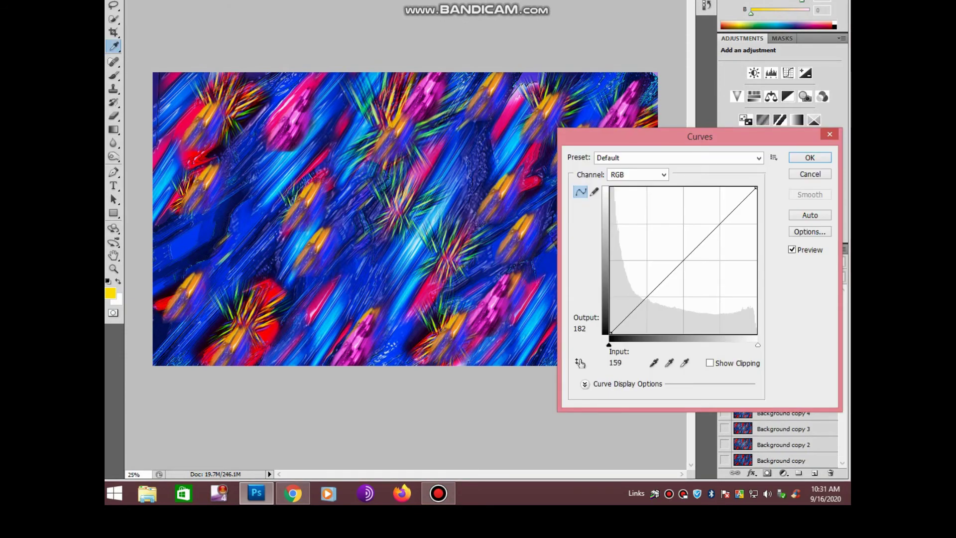
left_click_drag(690, 253, 691, 237)
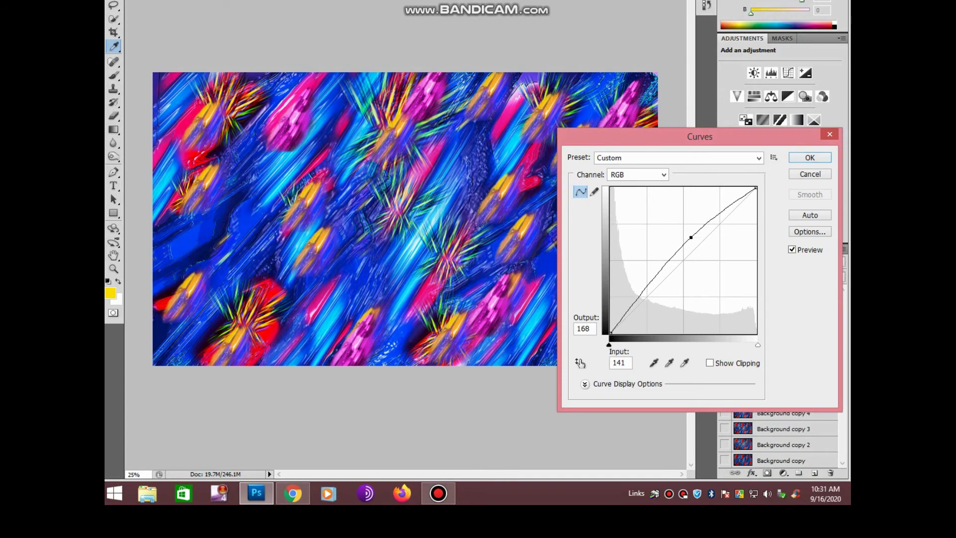
key("Return")
key("ctrl+j")
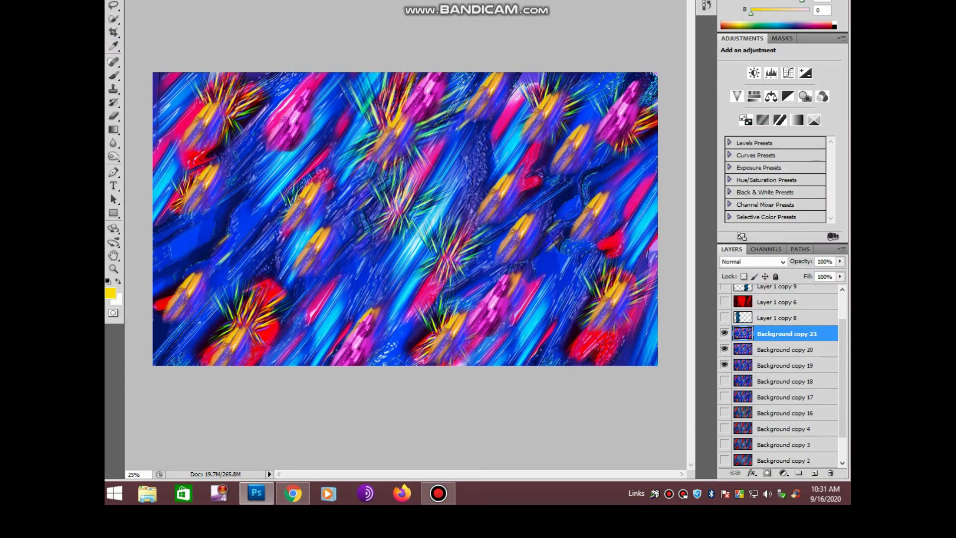
key("alt+t")
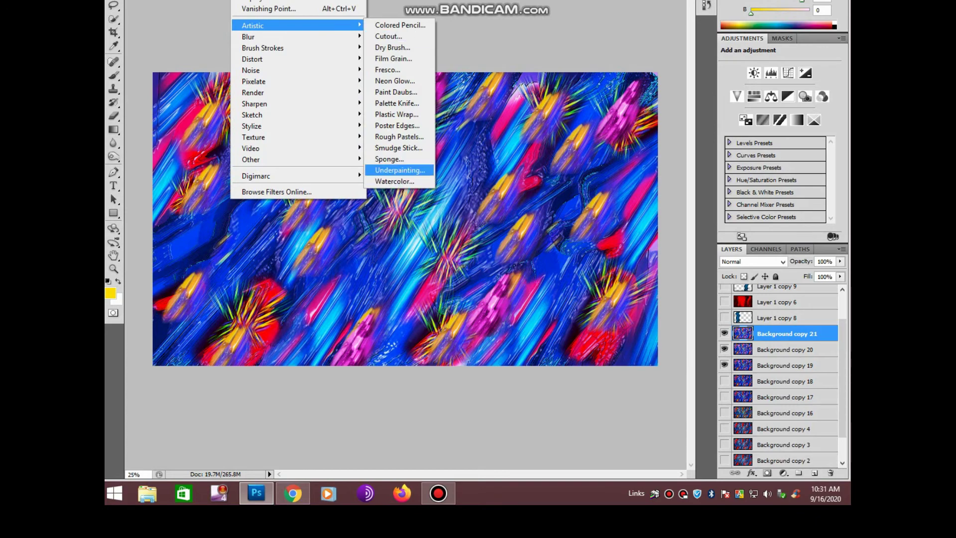
- Apply the Poster Edges artistic filter with default settings
key("Up")
key("Up")
key("Up")
key("Return")
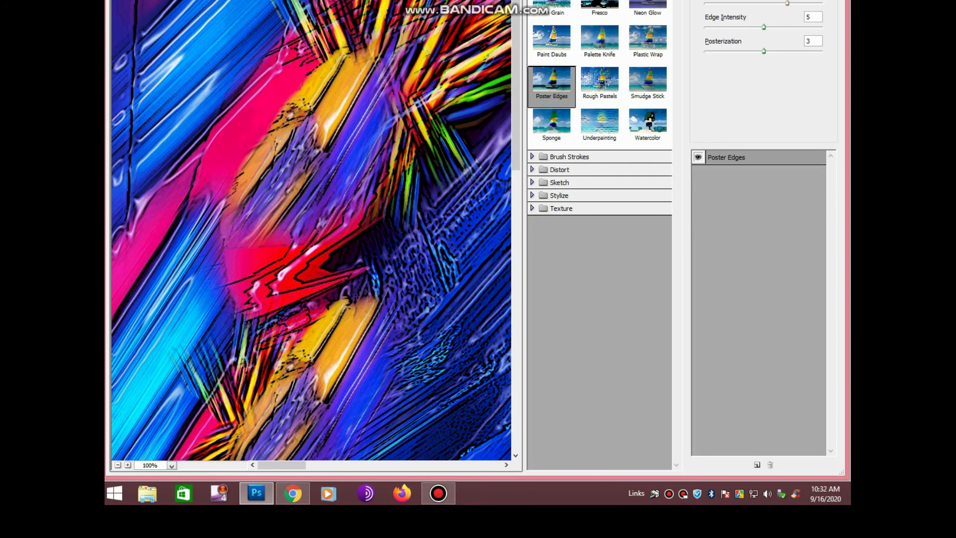
key("Return")
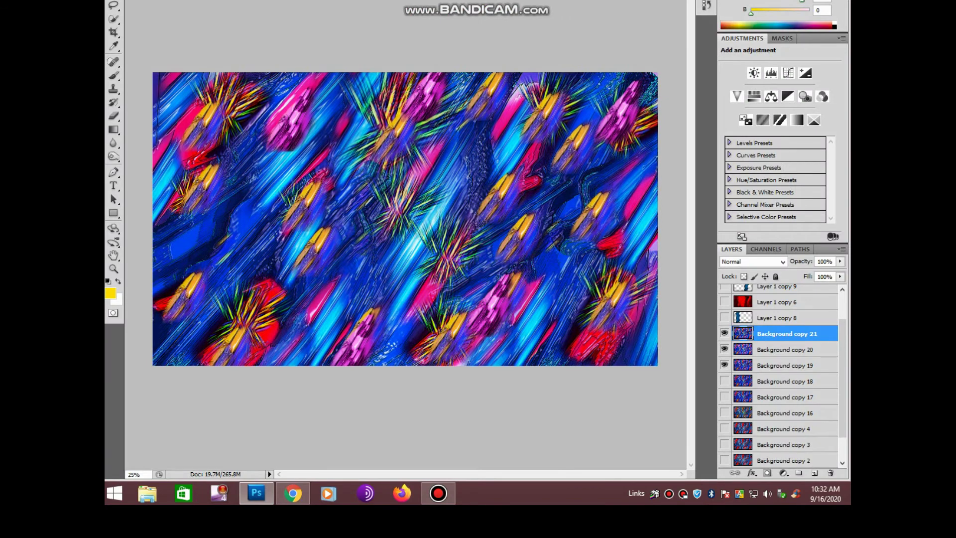
- Apply the Sponge artistic filter with an increased brush size
key("alt+t")
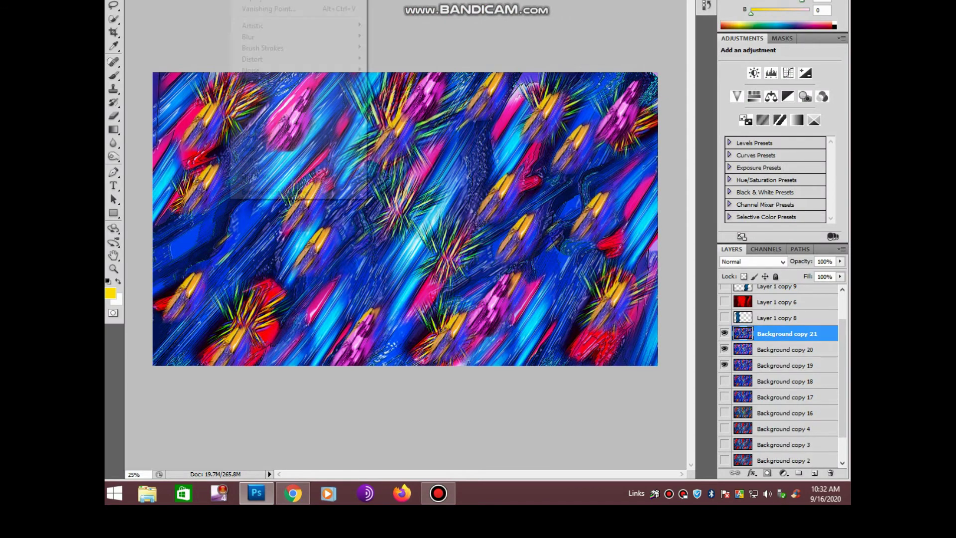
key("Down")
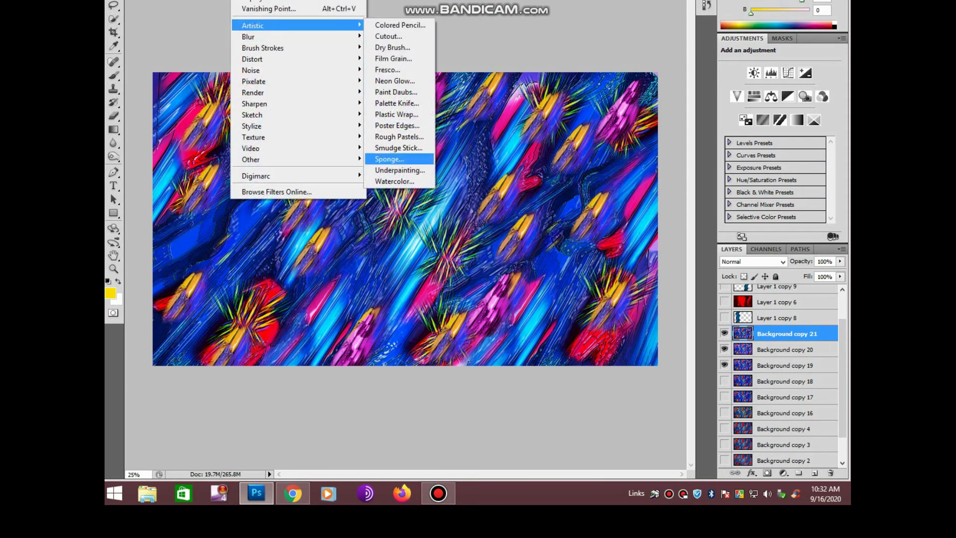
key("Return")
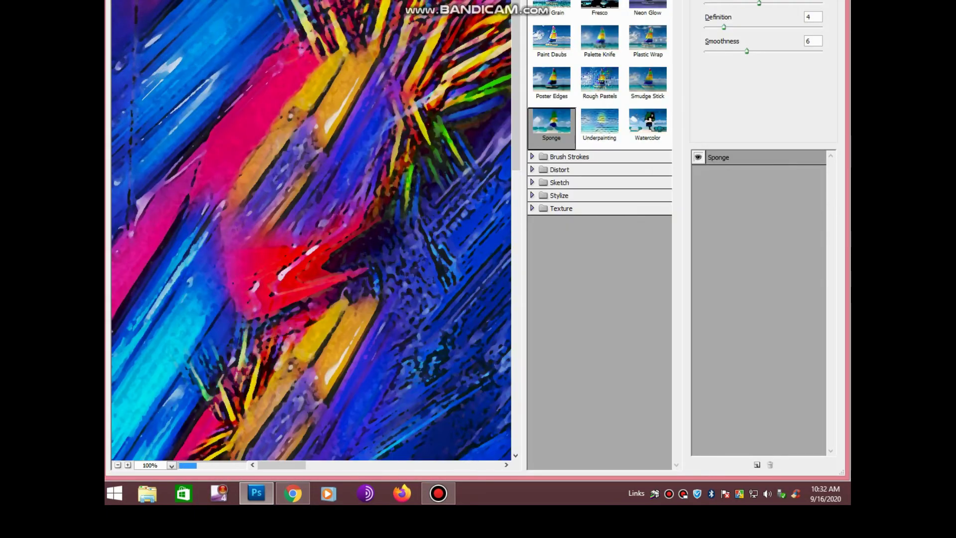
left_click_drag(705, 2, 764, 3)
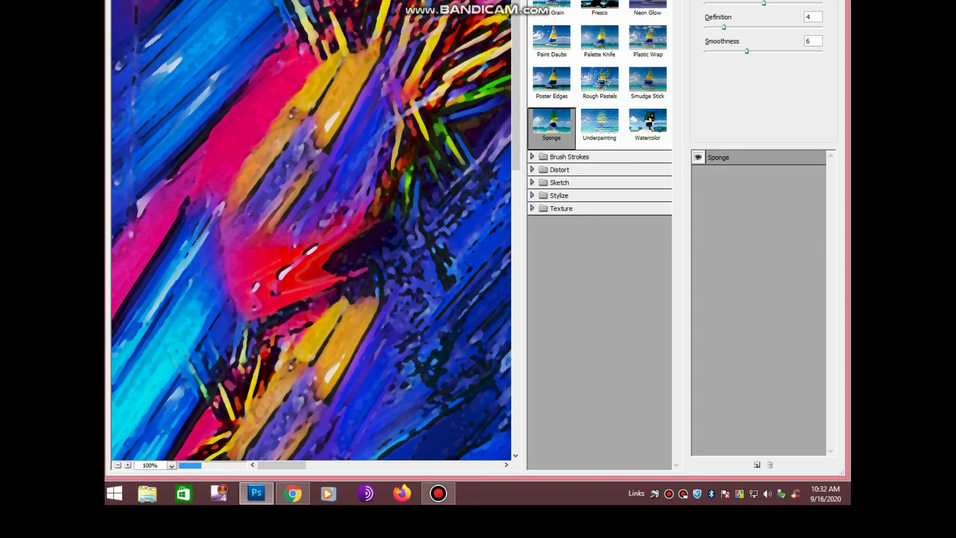
key("Return")
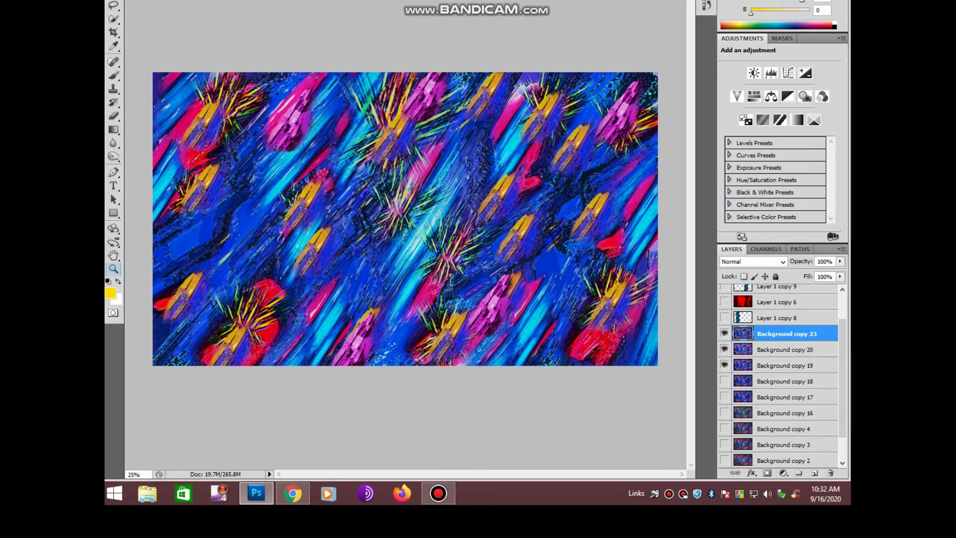
- Boost contrast with an S-shaped Curves adjustment after checking the texture zoomed in
key("ctrl+plus")
key("ctrl+plus")
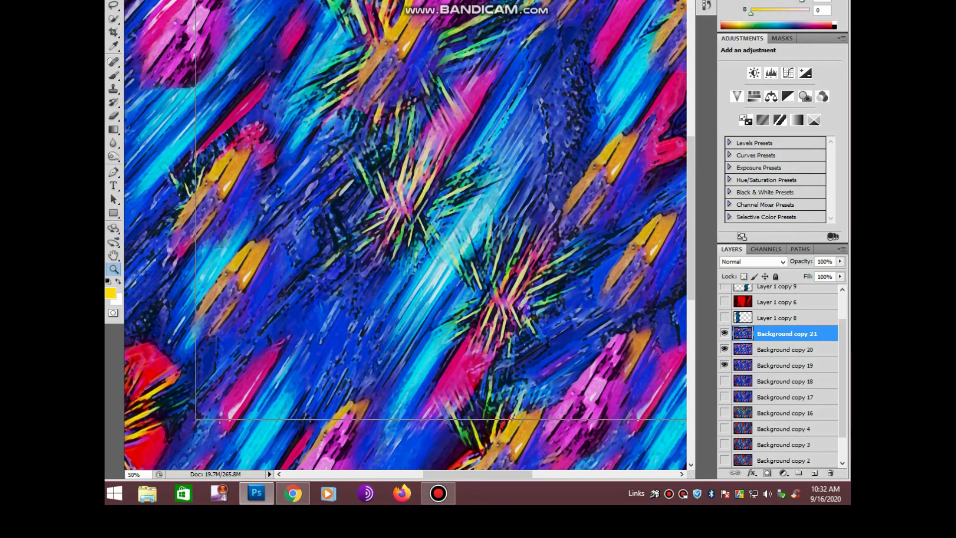
key("ctrl+minus")
key("ctrl+minus")
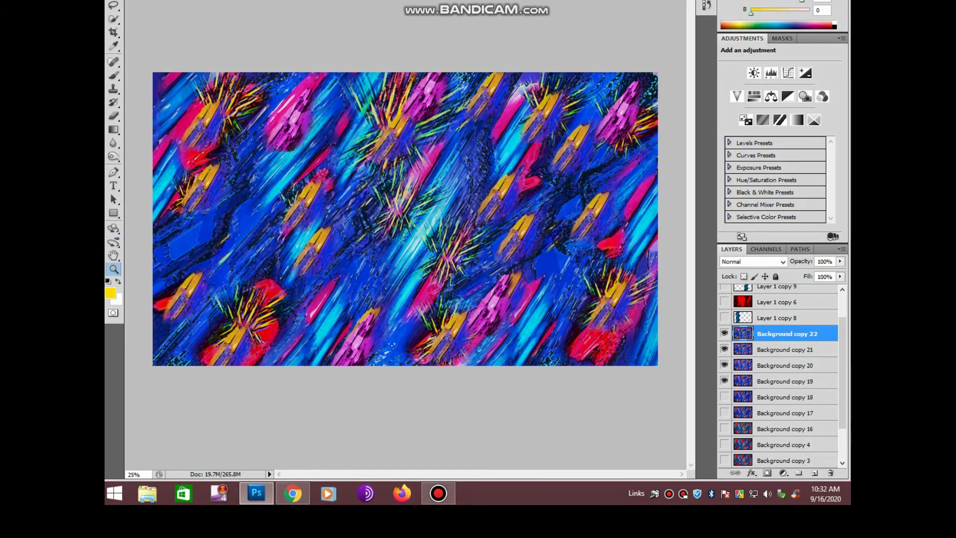
key("ctrl+m")
mouse_move(676, 266)
left_mouse_down()
mouse_move(702, 223)
mouse_move(672, 272)
left_mouse_up()
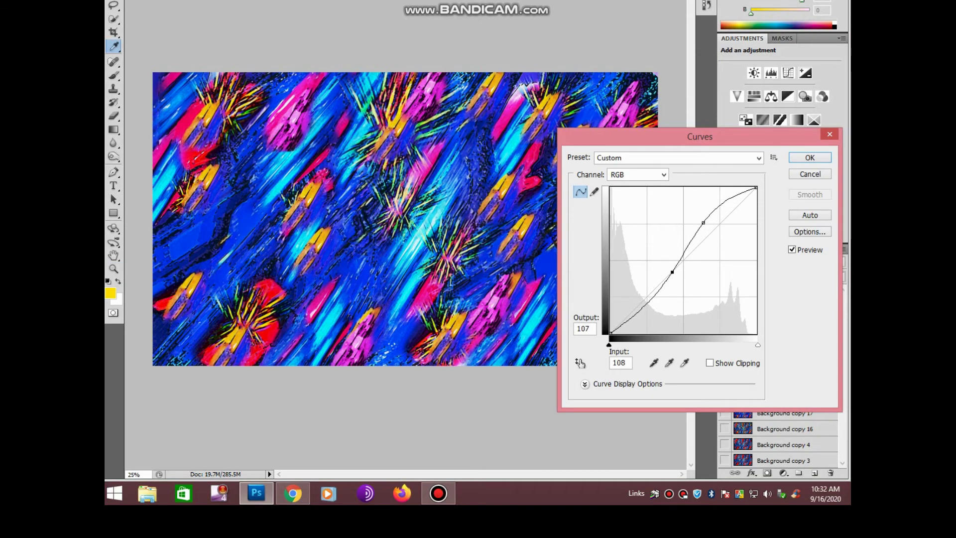
left_click_drag(702, 222, 703, 226)
key("Return")
- Shift the midtones to Blue +100 with Color Balance, then duplicate the merged layer
key("ctrl+b")
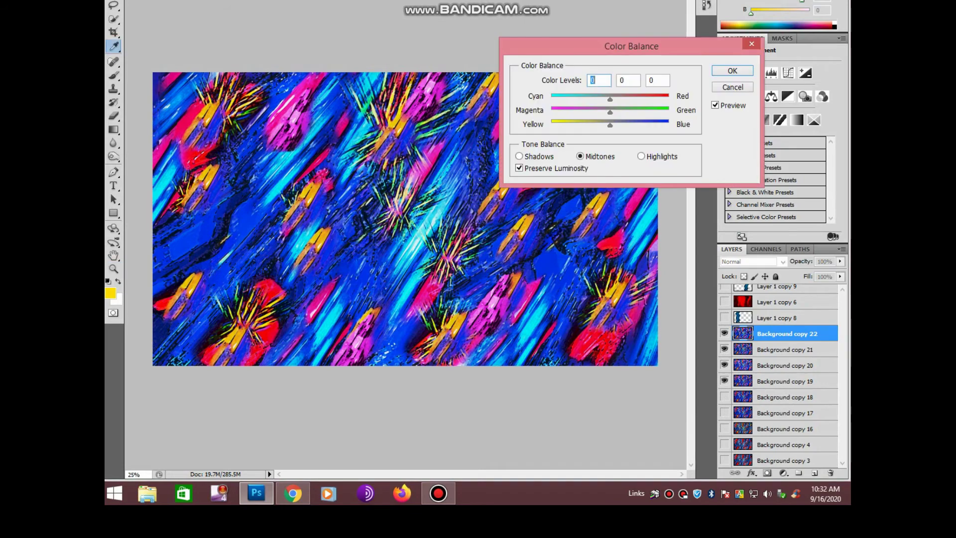
left_click_drag(609, 125, 668, 124)
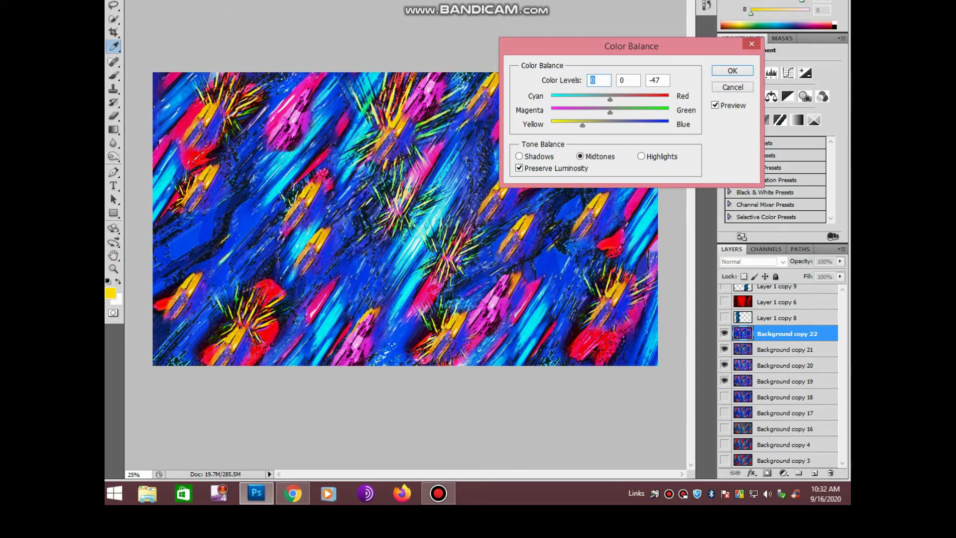
key("Tab")
key("Tab")
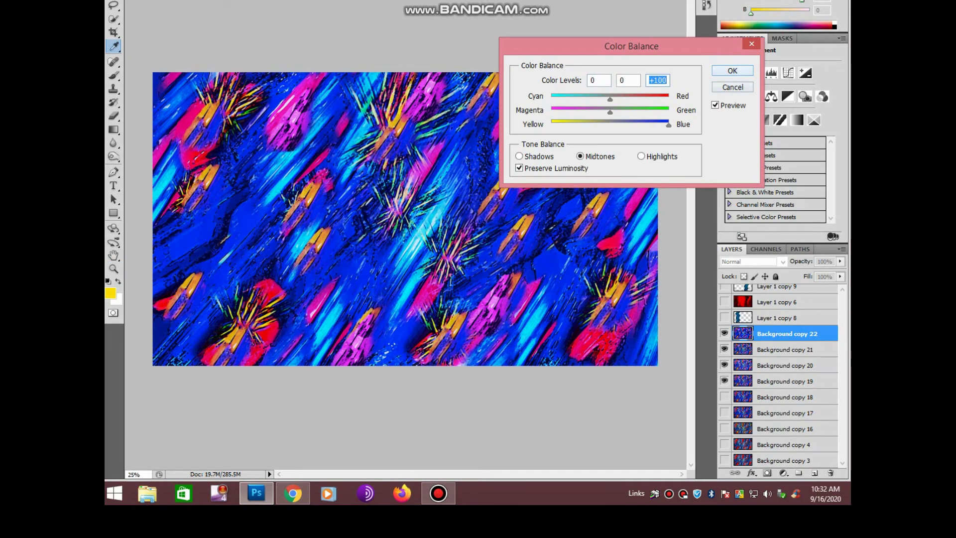
key("Return")
key("ctrl+j")
key("ctrl+t")
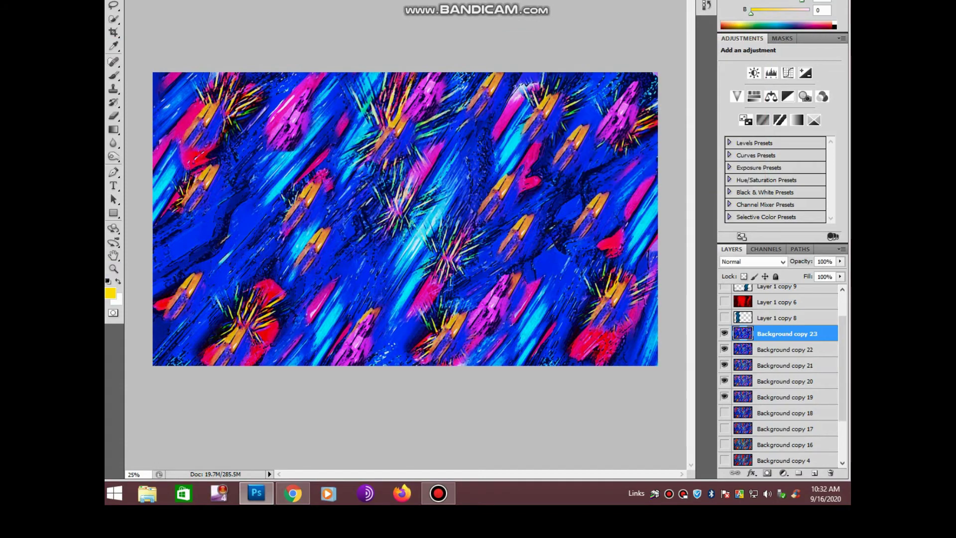
- Narrow Background copy 23, rotate it about 17° clockwise, enlarge it and move it right
left_click_drag(657, 219, 514, 219)
left_click_drag(527, 378, 583, 413)
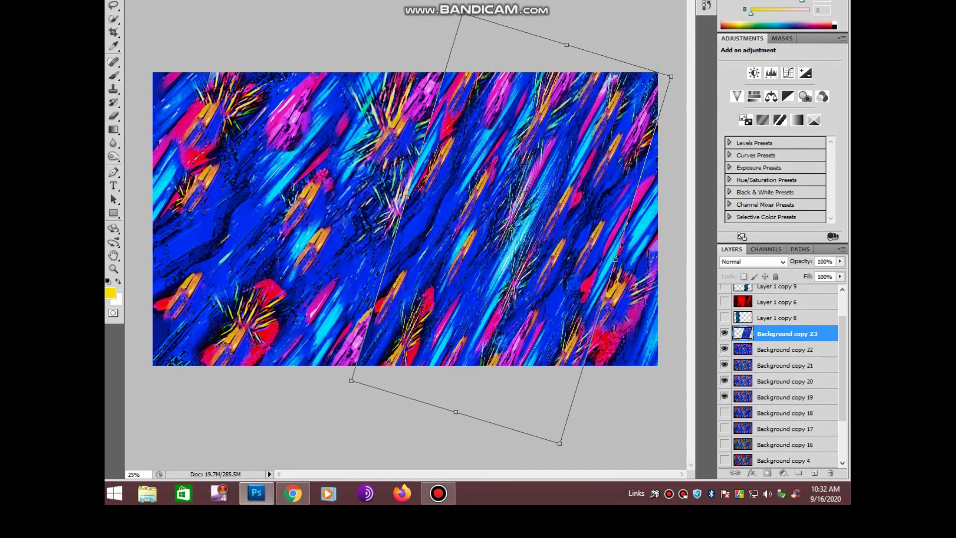
left_click_drag(511, 228, 584, 267)
key("Return")
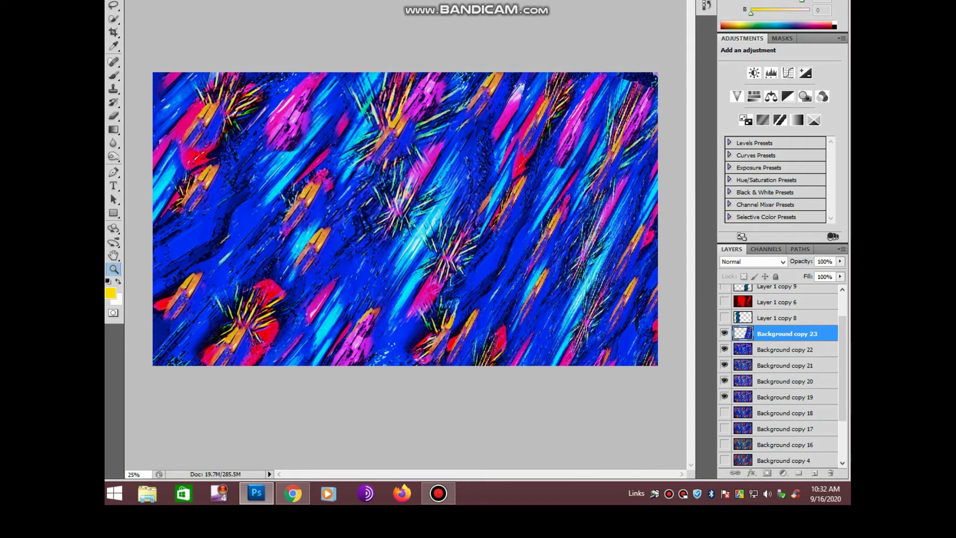
- Erase diagonal pink streaks with a soft 339 px, 0% hardness Eraser
key("v")
left_click_drag(548, 219, 544, 211)
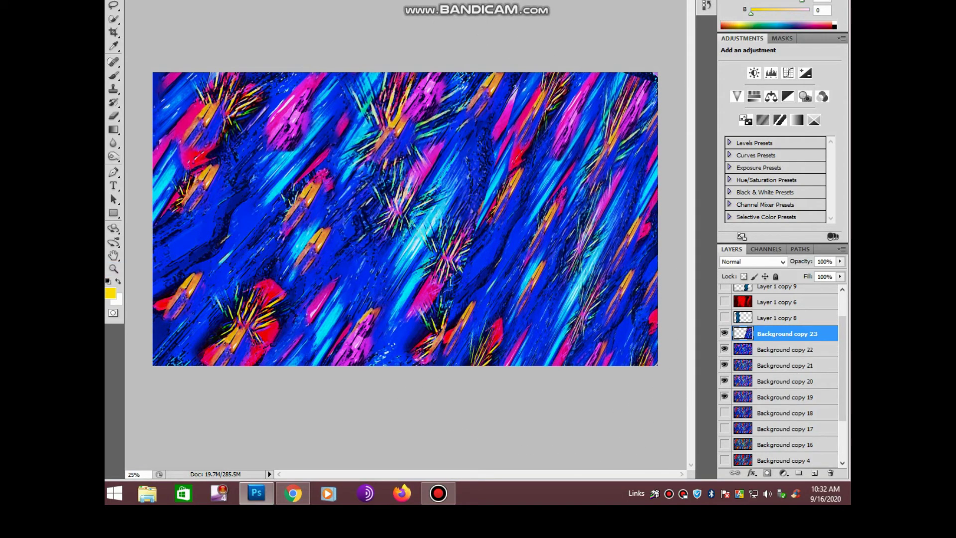
key("g")
right_click(113, 115)
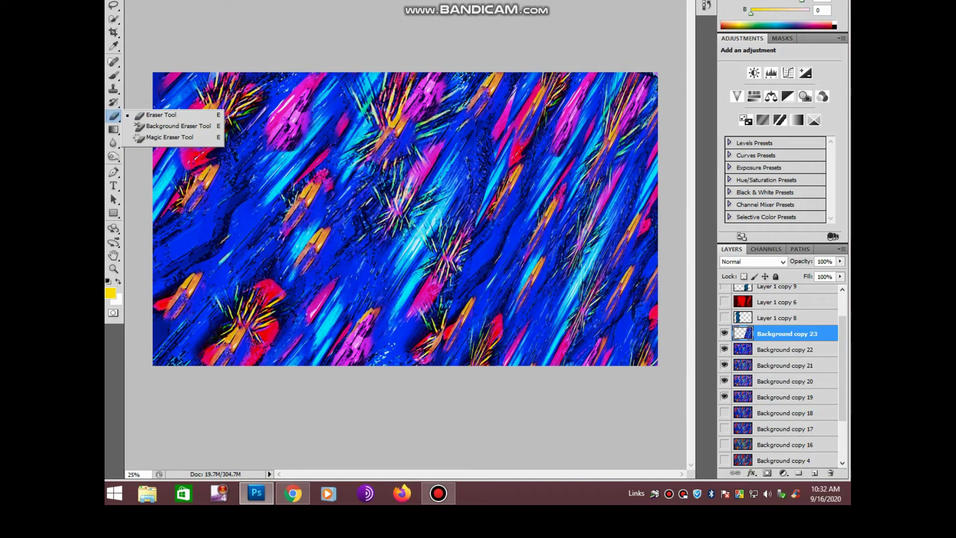
left_click(154, 120)
left_click_drag(558, 80, 493, 234)
right_click(476, 206)
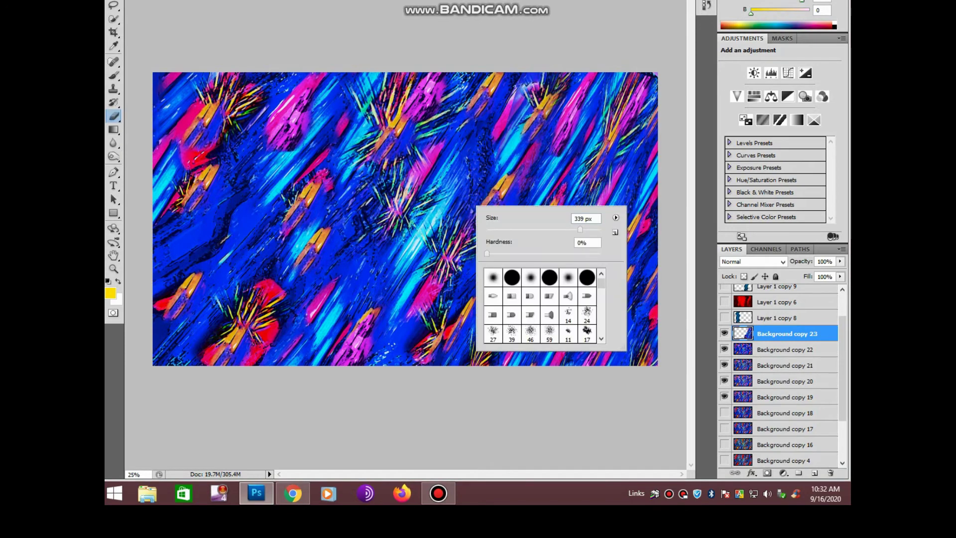
key("Return")
mouse_move(548, 109)
left_mouse_down()
mouse_move(498, 269)
mouse_move(455, 356)
left_mouse_up()
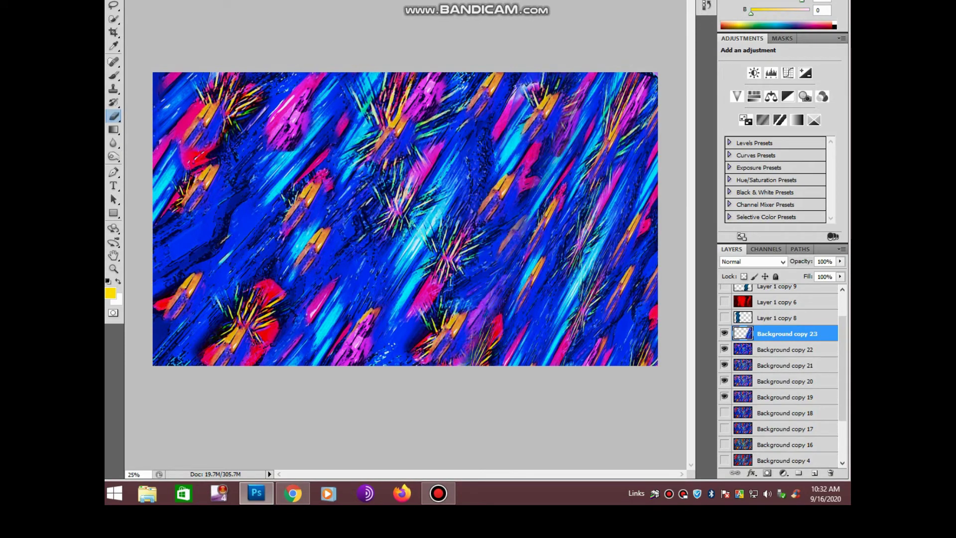
- Set Background copy 23's Hue to -121 in Hue/Saturation so the right side turns green
key("ctrl+u")
left_click_drag(727, 61, 359, 7)
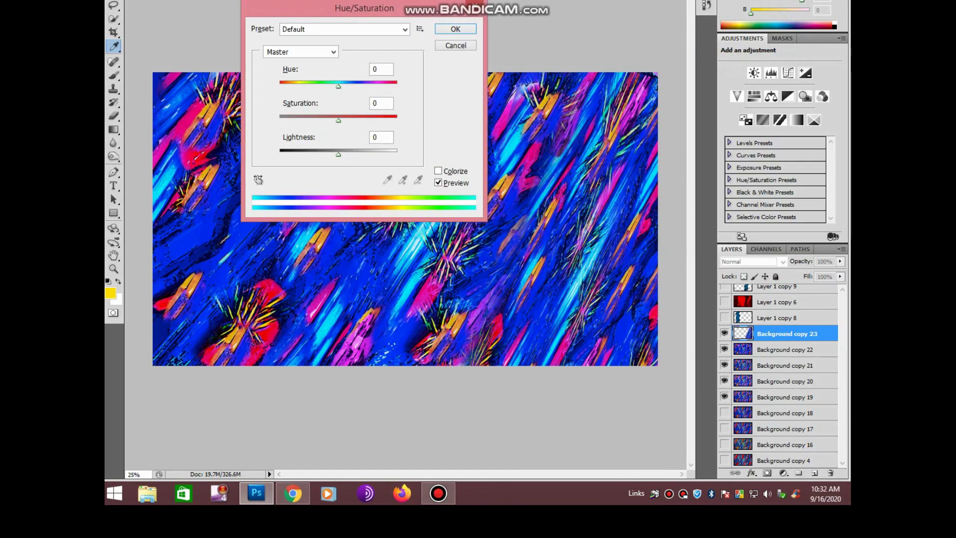
key("Down")
key("Down")
key("Down")
key("Down")
key("Down")
key("Down")
key("Down")
key("Down")
key("Down")
key("Down")
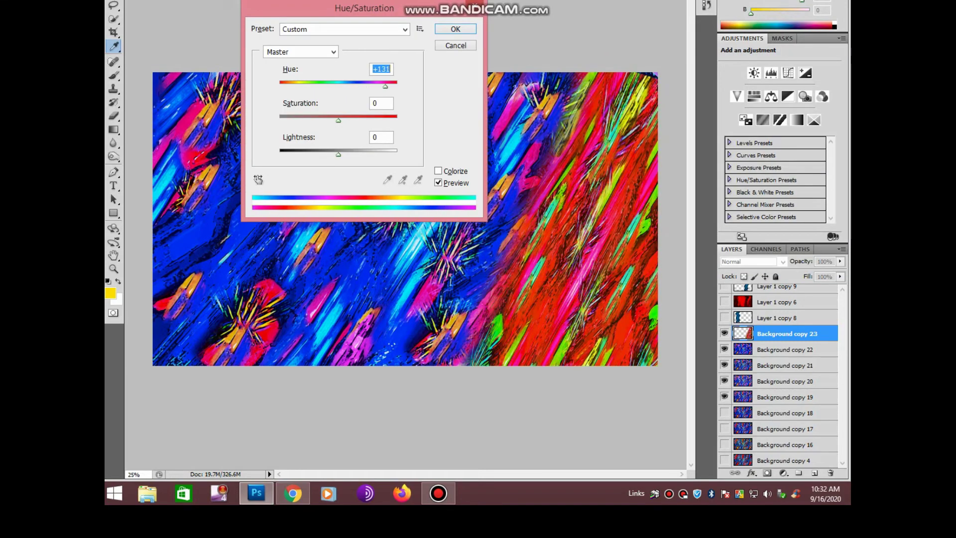
key("Down")
key("Down")
key("Down")
key("Down")
key("Down")
key("Down")
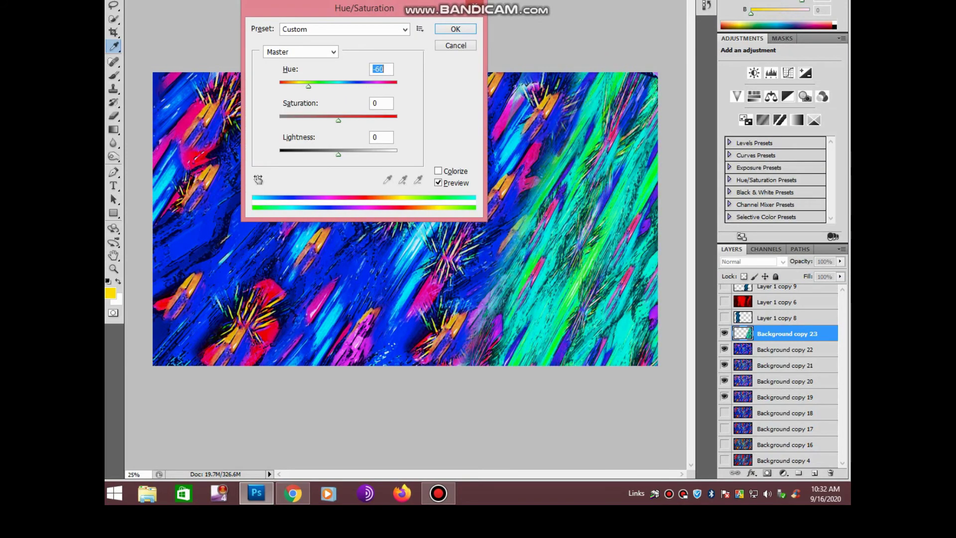
key("Down")
key("Down")
key("Down")
key("shift+Down")
key("shift+Down")
key("shift+Down")
key("Down")
key("Down")
key("Down")
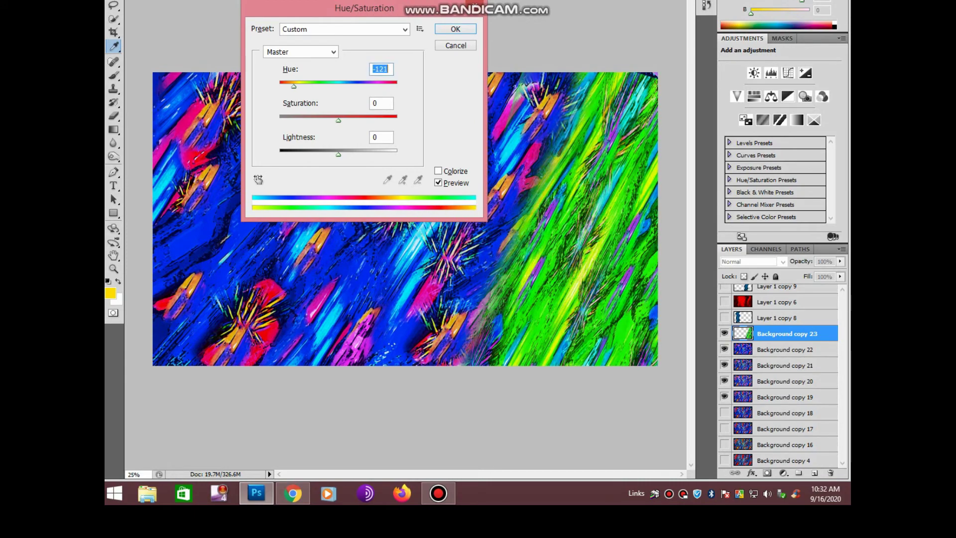
key("Return")
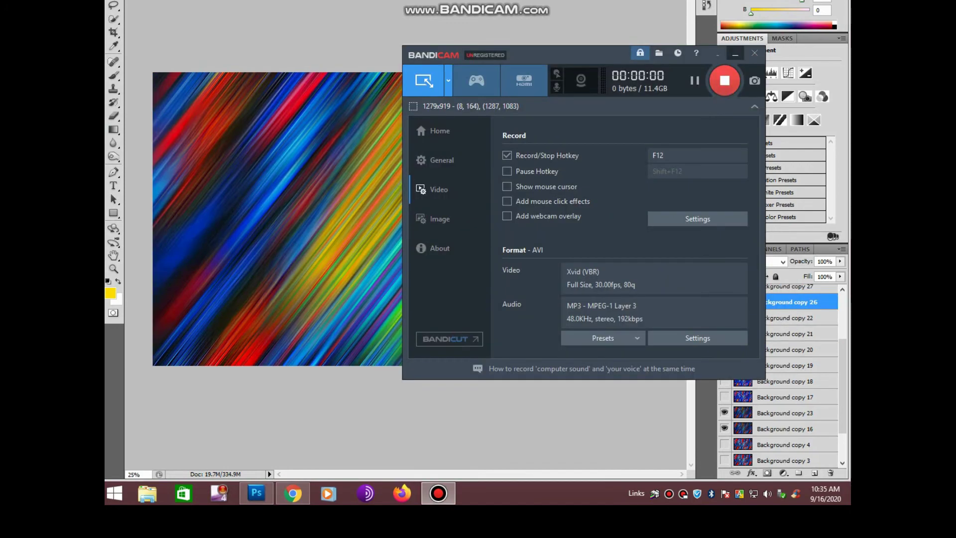
- Warp Background copy 26 into a curving yellow-green S-shaped ribbon hook, then duplicate it
key("ctrl+t")
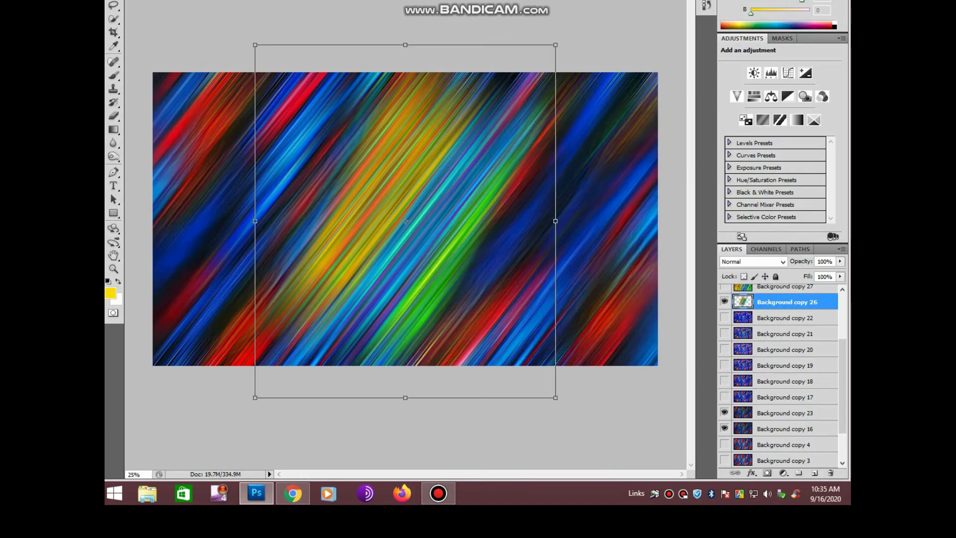
mouse_move(456, 280)
left_mouse_down()
mouse_move(378, 219)
mouse_move(551, 279)
left_mouse_up()
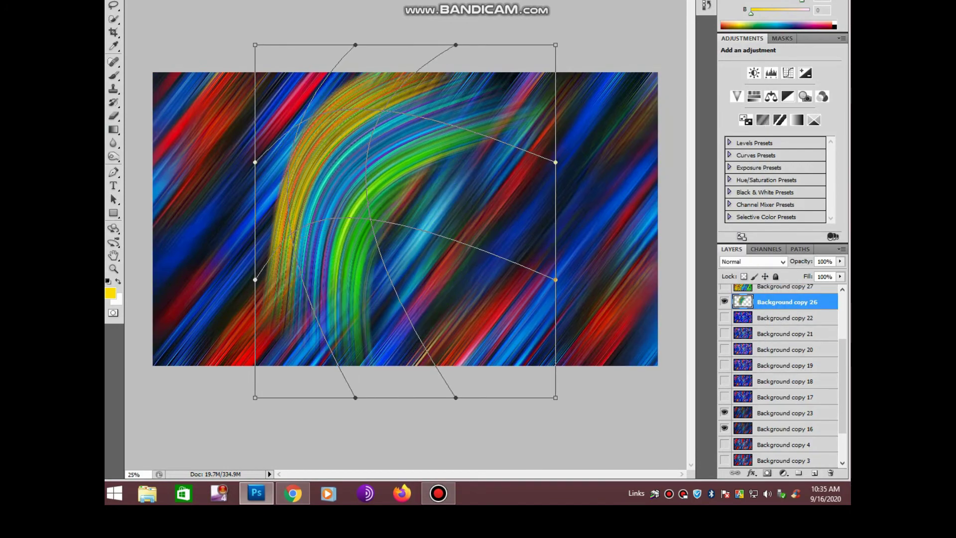
left_click_drag(371, 220, 364, 214)
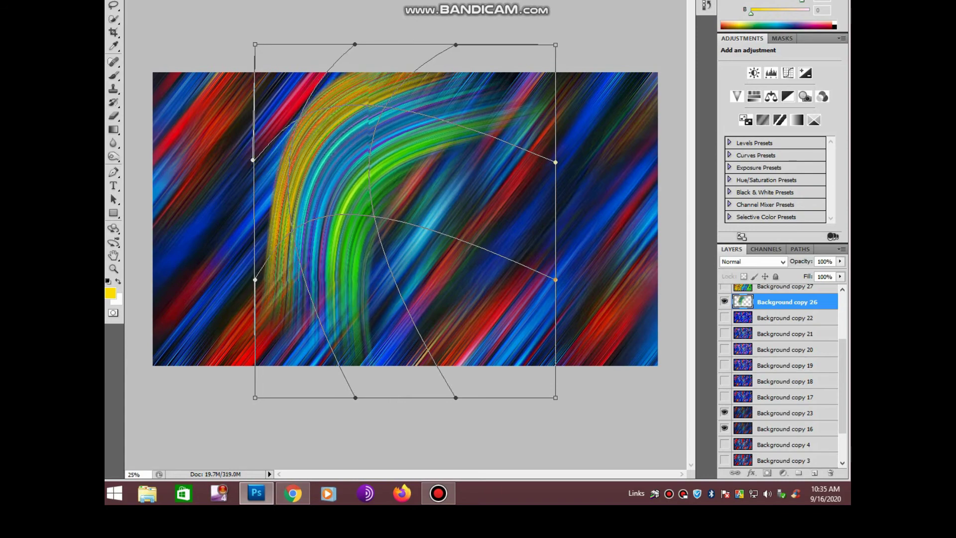
left_click_drag(253, 160, 236, 145)
left_click_drag(307, 397, 408, 406)
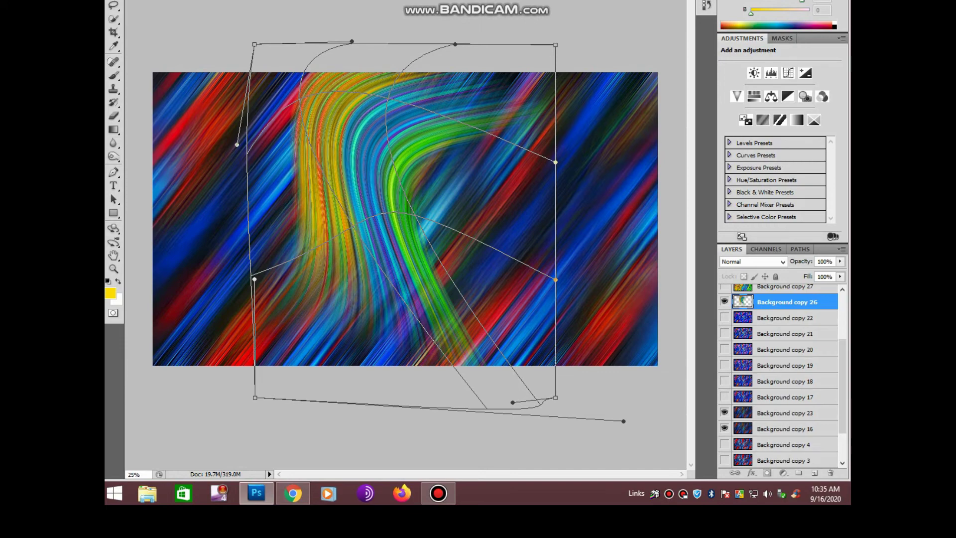
key("Return")
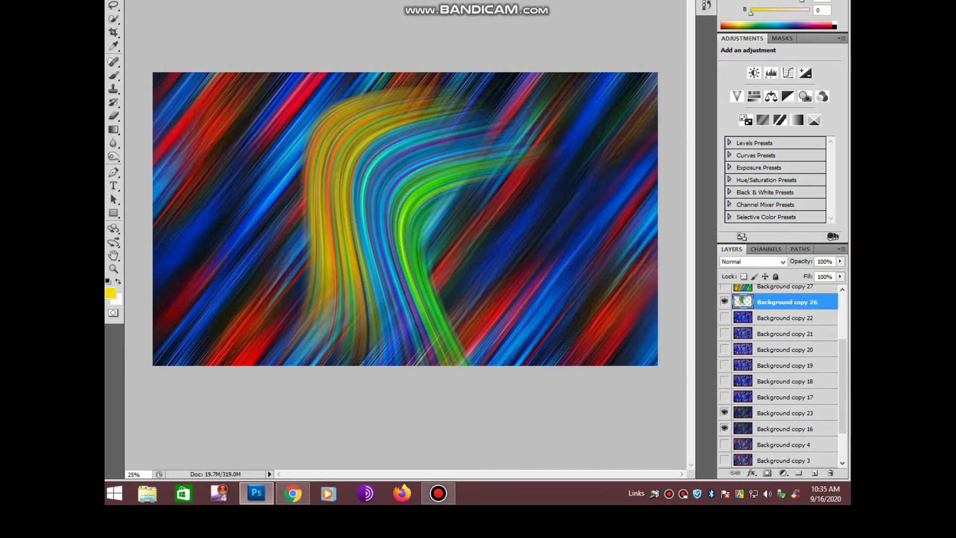
key("ctrl+shift+alt+t")
- Rotate and move the duplicate ribbon so it crosses the original
key("ctrl+t")
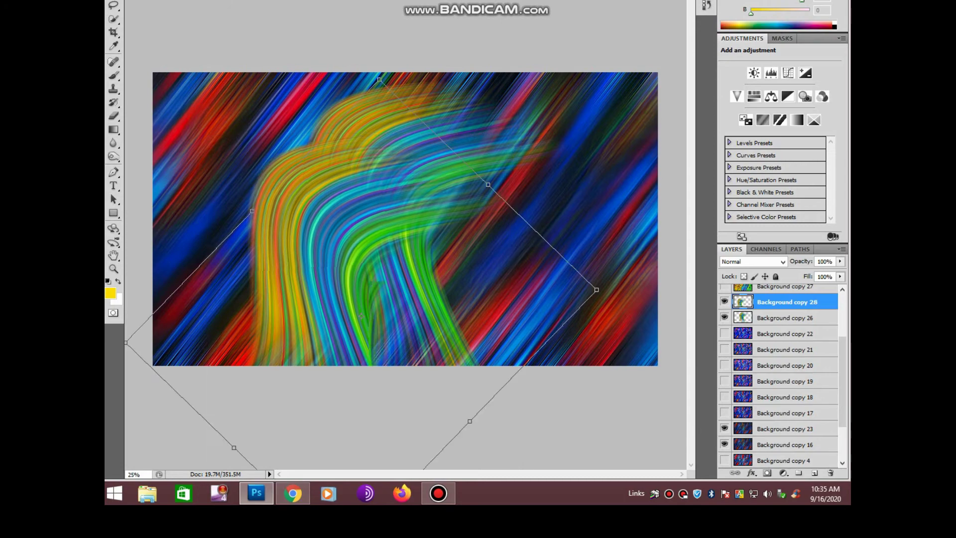
mouse_move(149, 438)
left_mouse_down()
mouse_move(269, 379)
mouse_move(349, 438)
left_mouse_up()
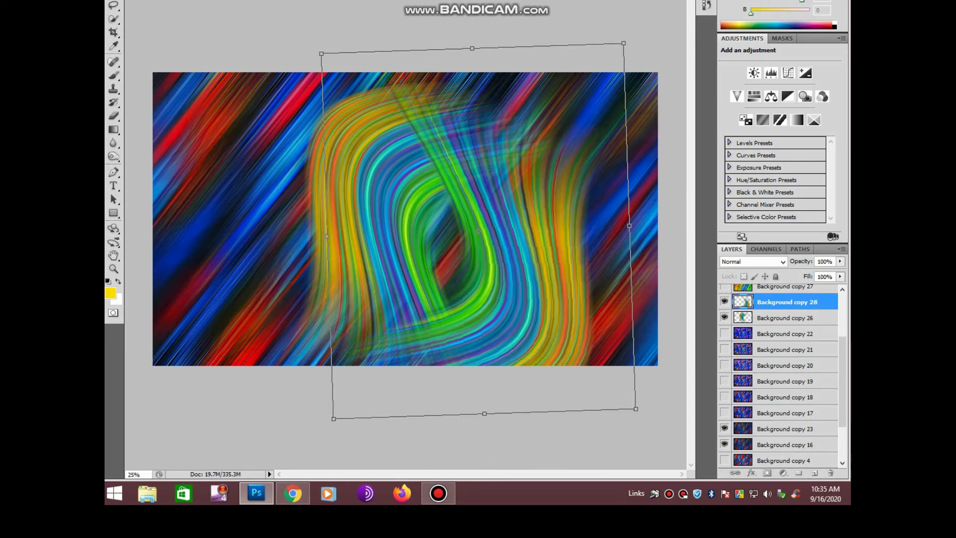
mouse_move(473, 249)
left_mouse_down()
mouse_move(545, 170)
mouse_move(153, 180)
mouse_move(268, 156)
mouse_move(310, 163)
left_mouse_up()
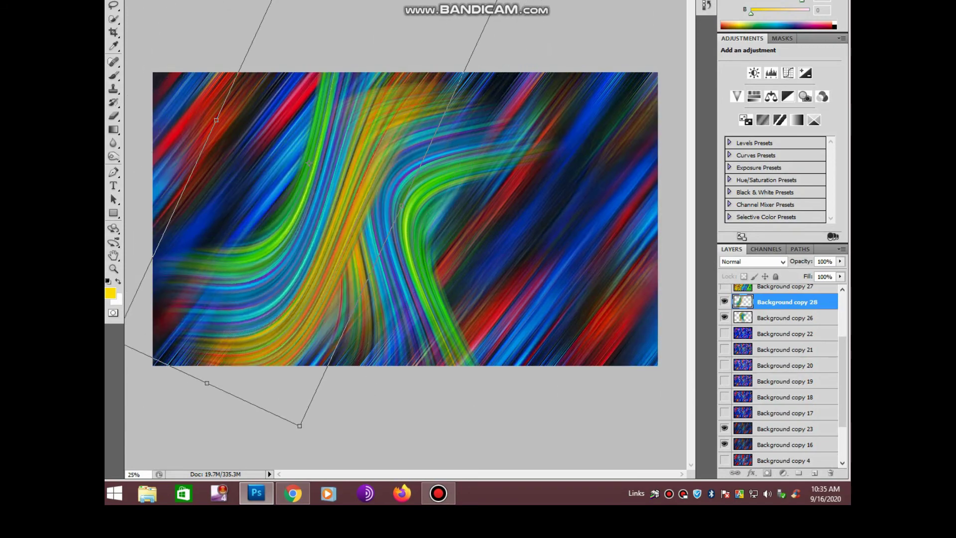
left_click_drag(309, 164, 292, 165)
key("Return")
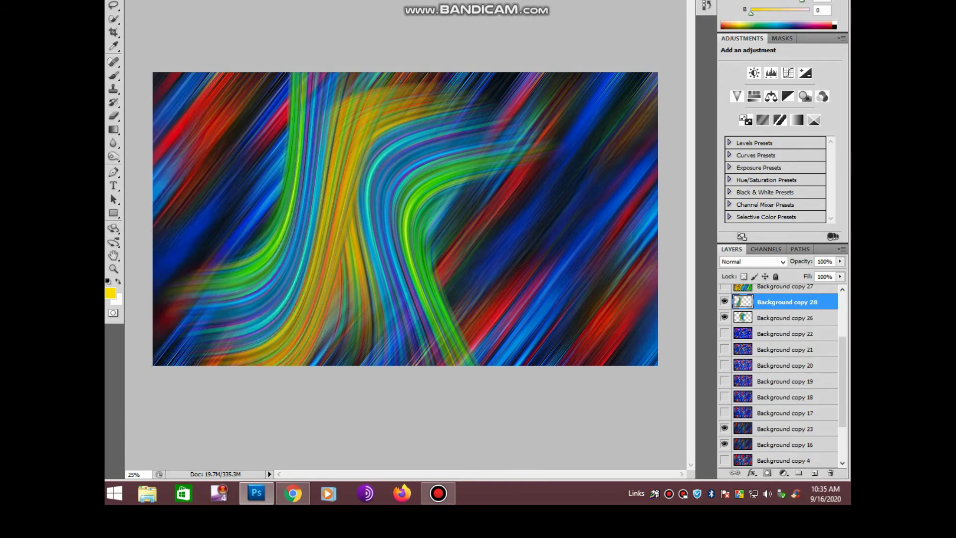
- Try Color Dodge and Lighten blend modes on the duplicate, ending on Linear Burn
left_click(749, 261)
key("Down")
key("Down")
key("Down")
key("Down")
key("Down")
key("Down")
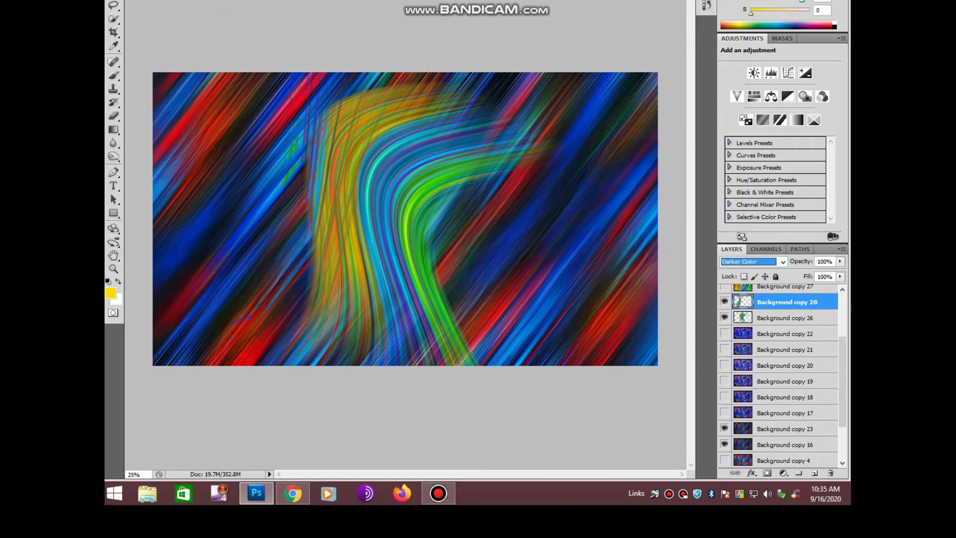
key("Down")
key("Down")
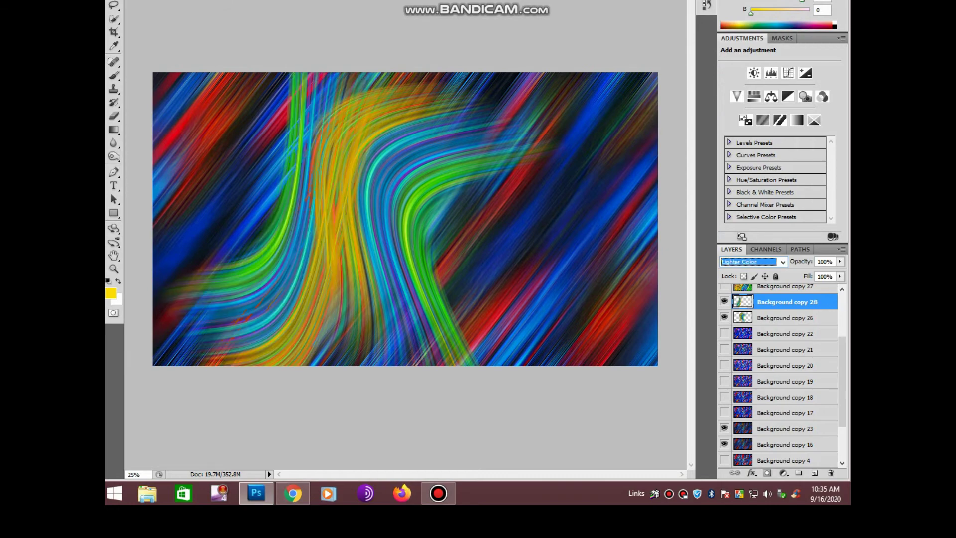
key("Up")
key("Up")
key("Up")
key("Up")
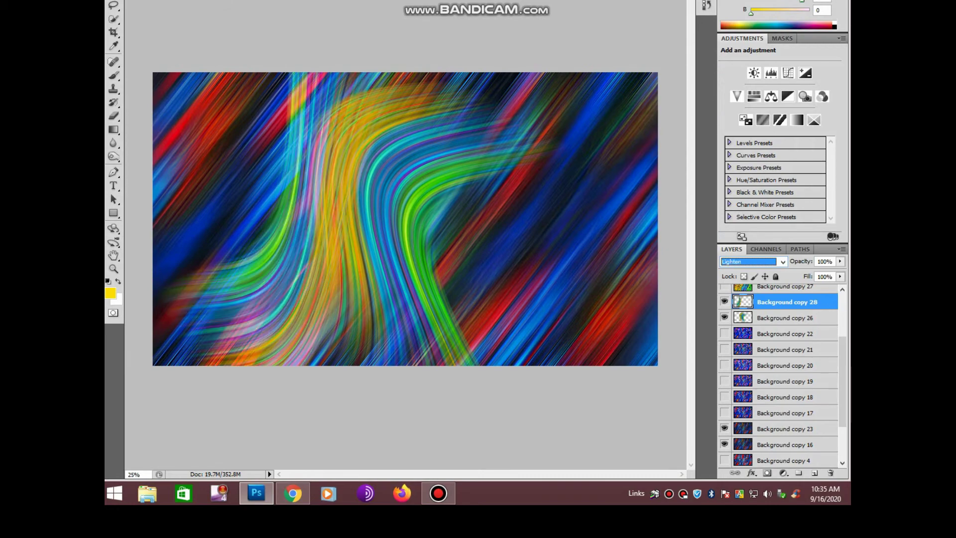
key("Up")
key("Up")
left_click(783, 261)
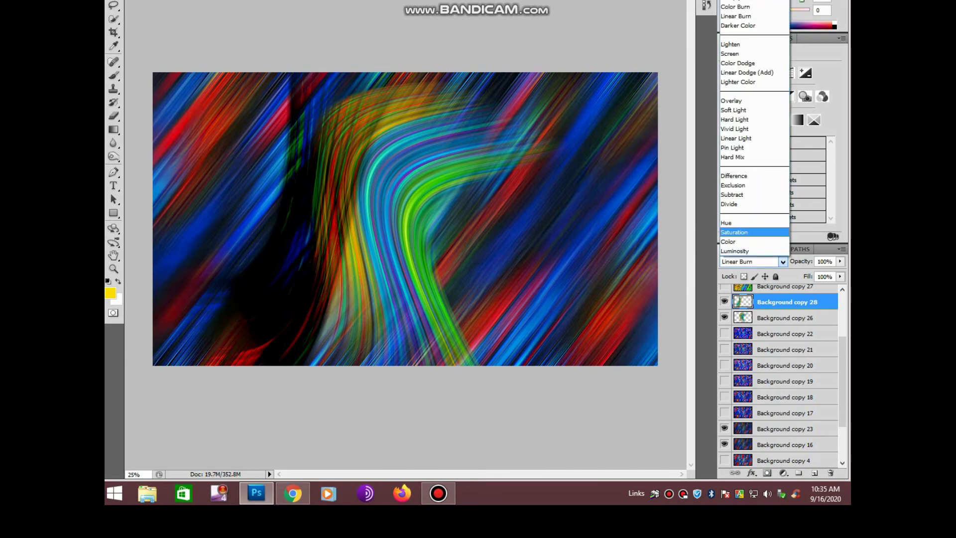
key("Up")
key("Up")
key("Up")
key("Up")
key("Up")
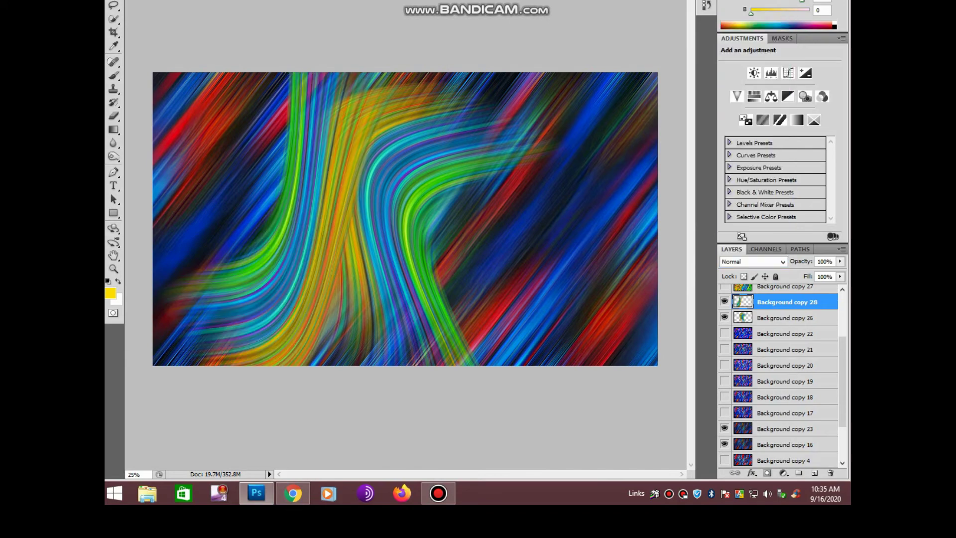
- Shrink the second hook, stand it upright at the upper left, then duplicate it
key("ctrl+t")
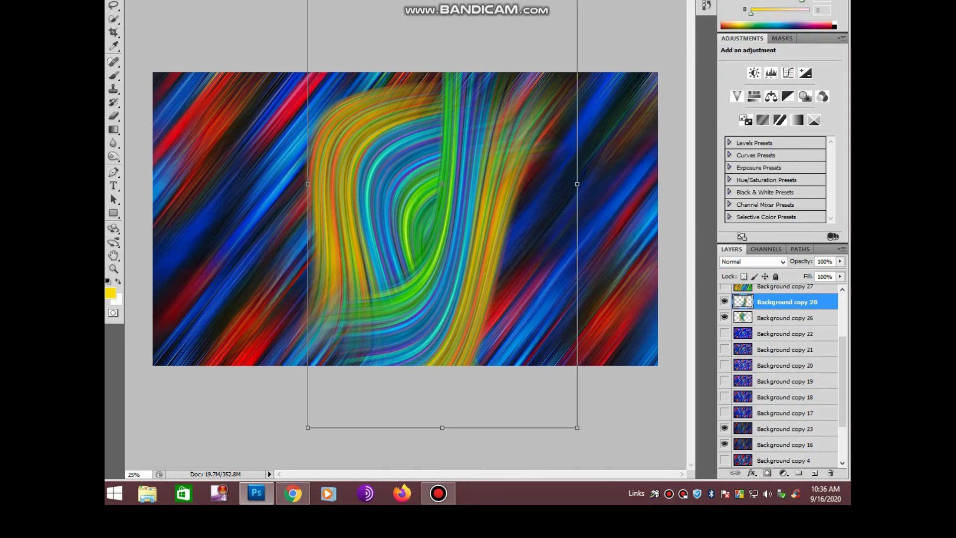
left_click_drag(442, 249, 443, 313)
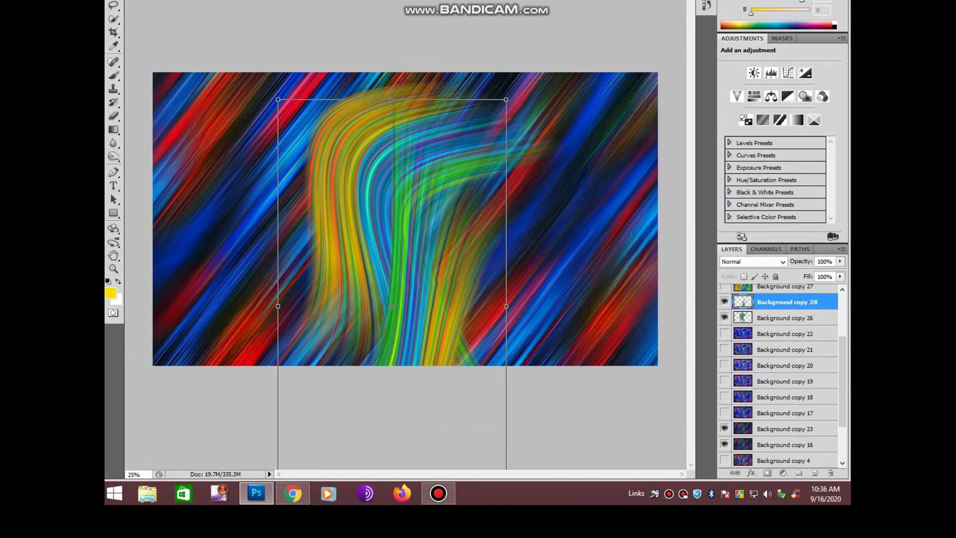
left_click_drag(506, 348, 469, 266)
mouse_move(398, 298)
left_mouse_down()
mouse_move(342, 159)
mouse_move(338, 184)
left_mouse_up()
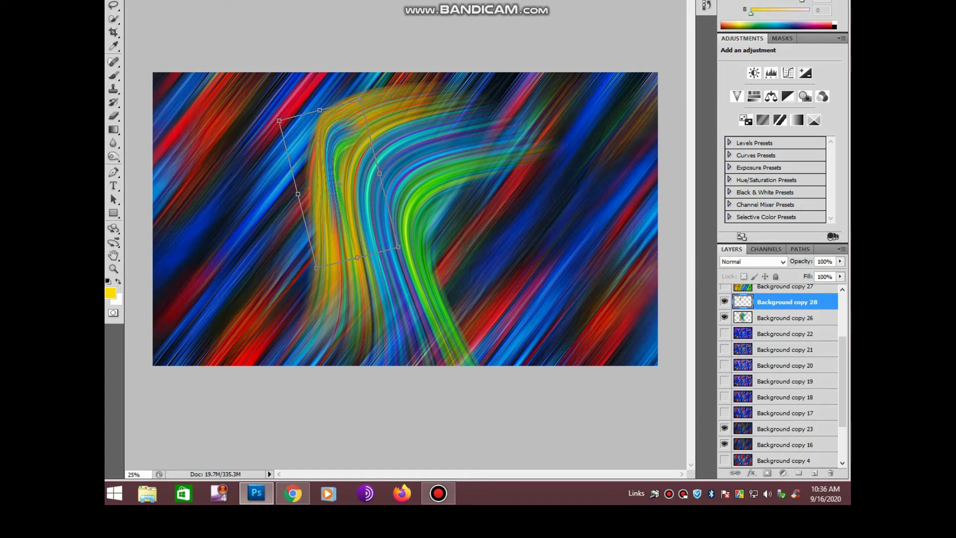
key("Return")
key("ctrl+j")
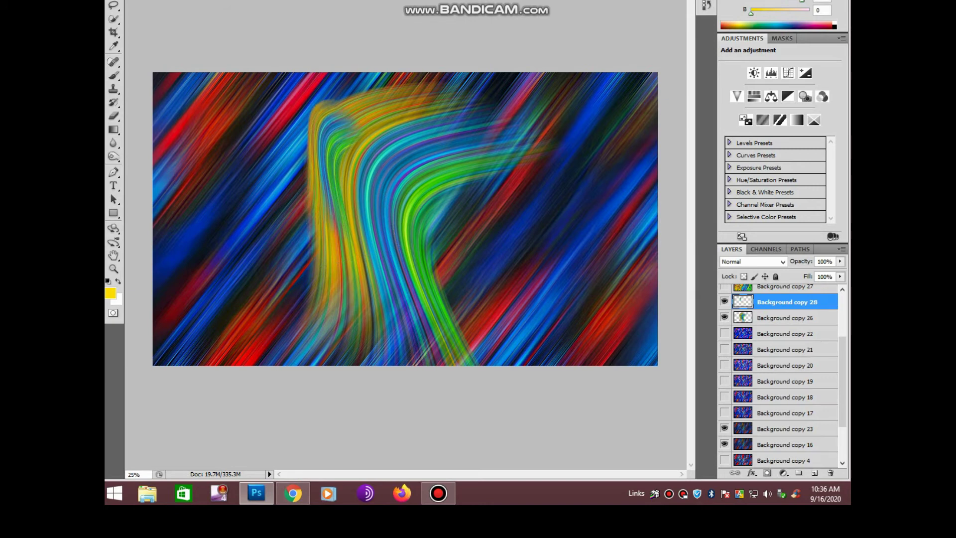
- Bend the new strand copy's left side up and left, then undo back through history
key("ctrl+t")
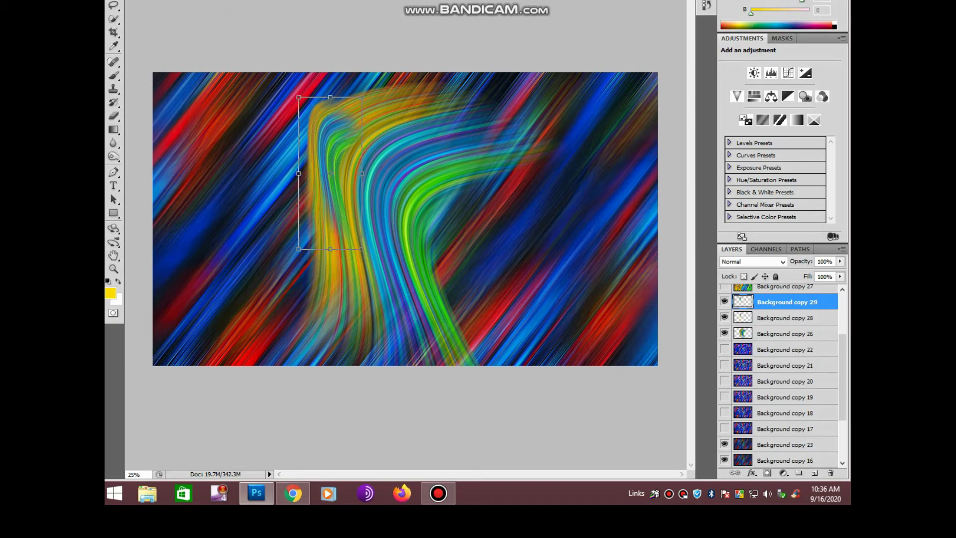
left_click_drag(298, 148, 198, 123)
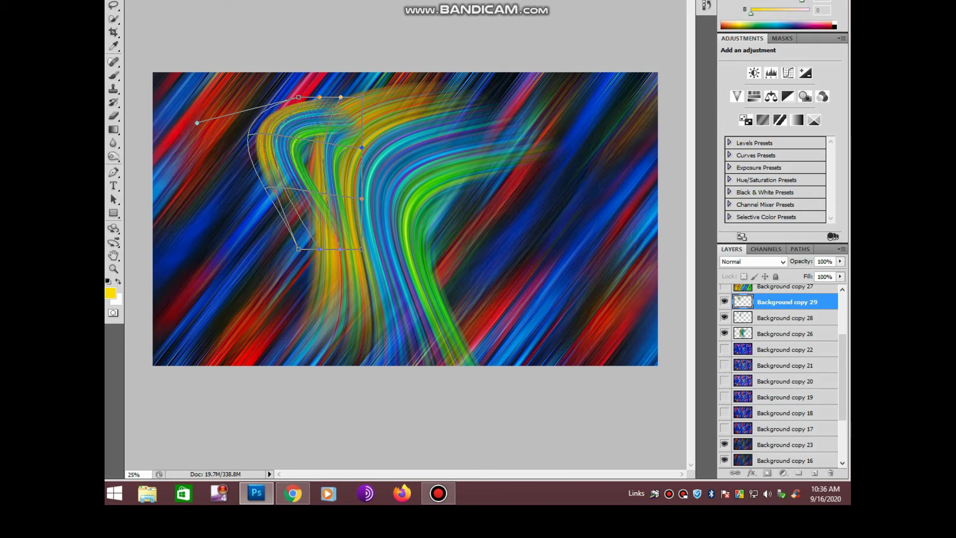
key("Return")
key("ctrl+z")
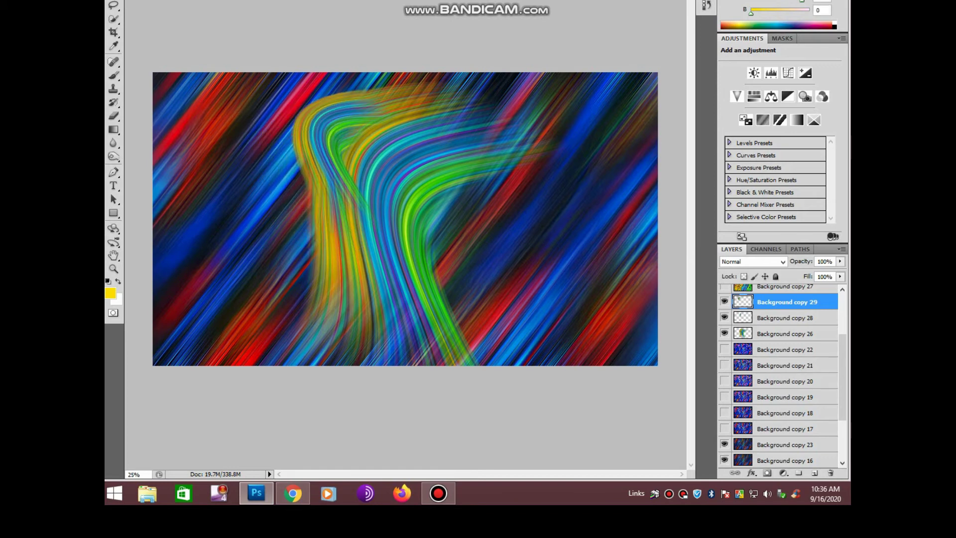
key("ctrl+alt+z")
key("ctrl+alt+z")
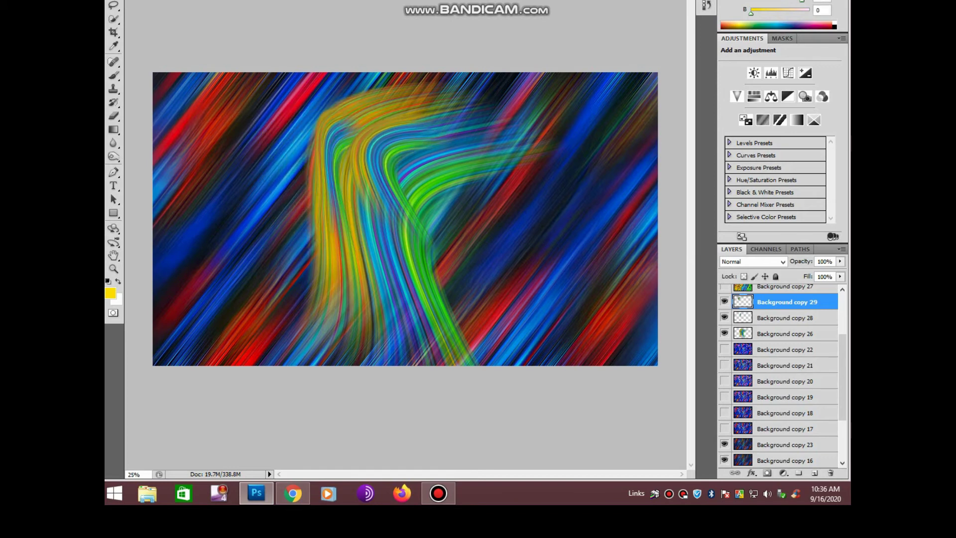
key("ctrl+alt+z")
- Rotate the strand copy clockwise, move it down-left into a loop, and duplicate it
key("ctrl+t")
left_click_drag(454, 52, 489, 106)
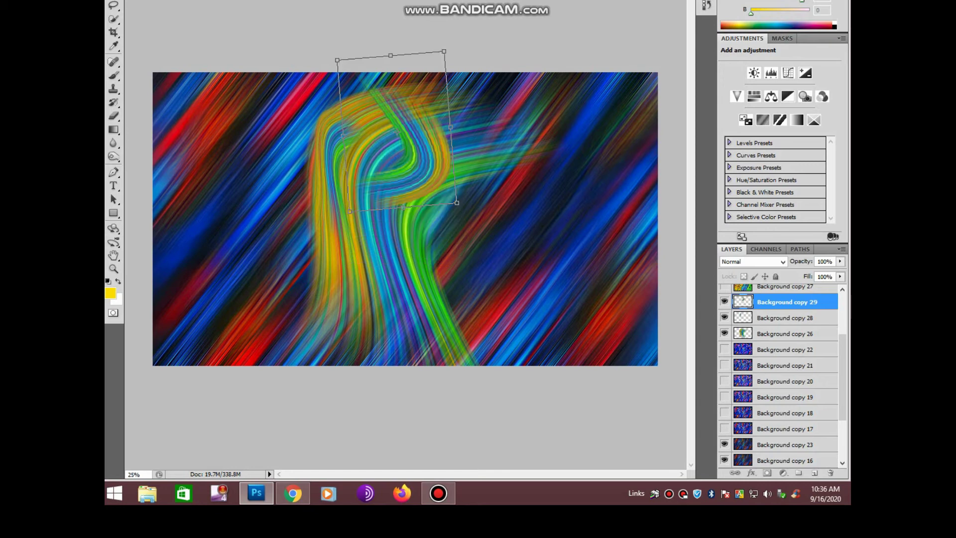
left_click_drag(397, 131, 387, 158)
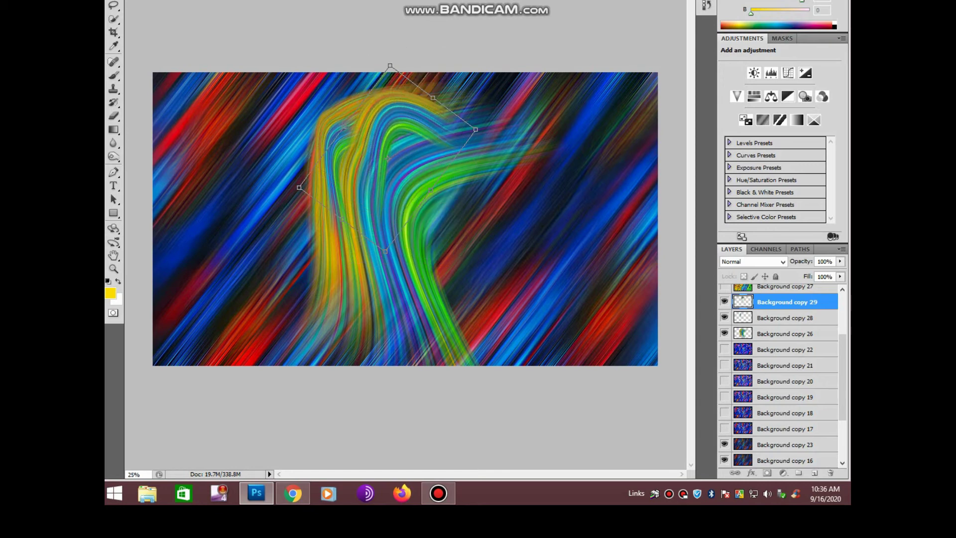
mouse_move(478, 112)
left_mouse_down()
mouse_move(470, 129)
mouse_move(513, 155)
mouse_move(512, 167)
left_mouse_up()
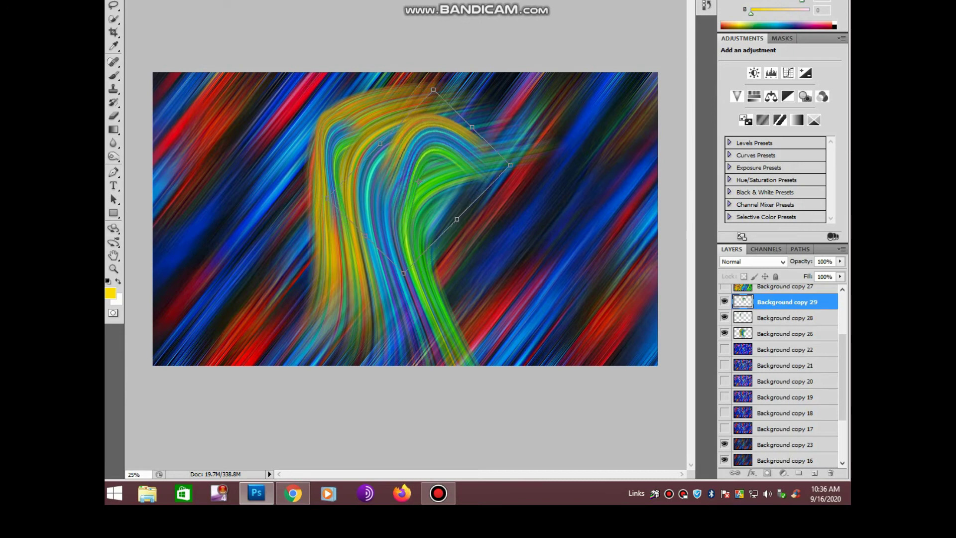
key("Return")
key("ctrl+j")
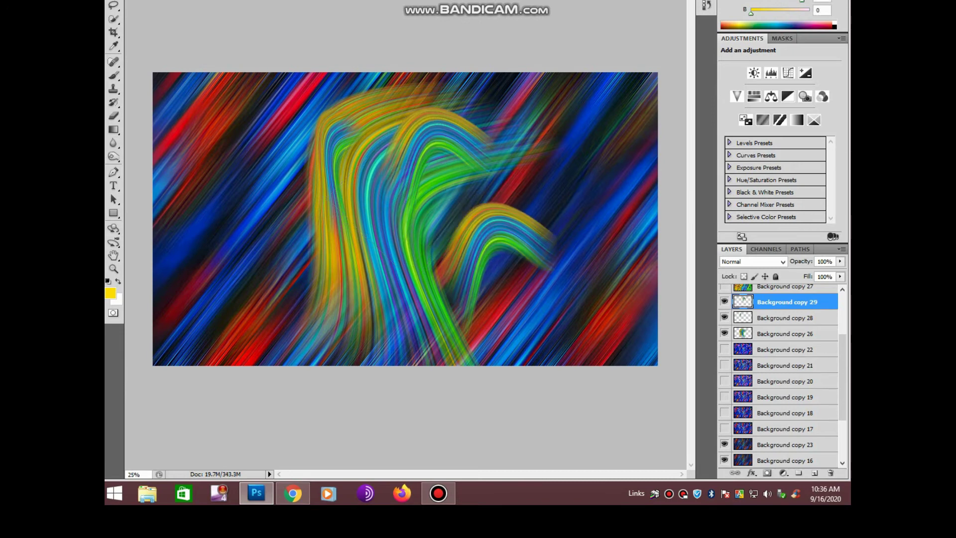
key("ctrl+t")
- Rotate and move the strand copy into a hook shape, then duplicate it
left_click_drag(497, 278, 446, 183)
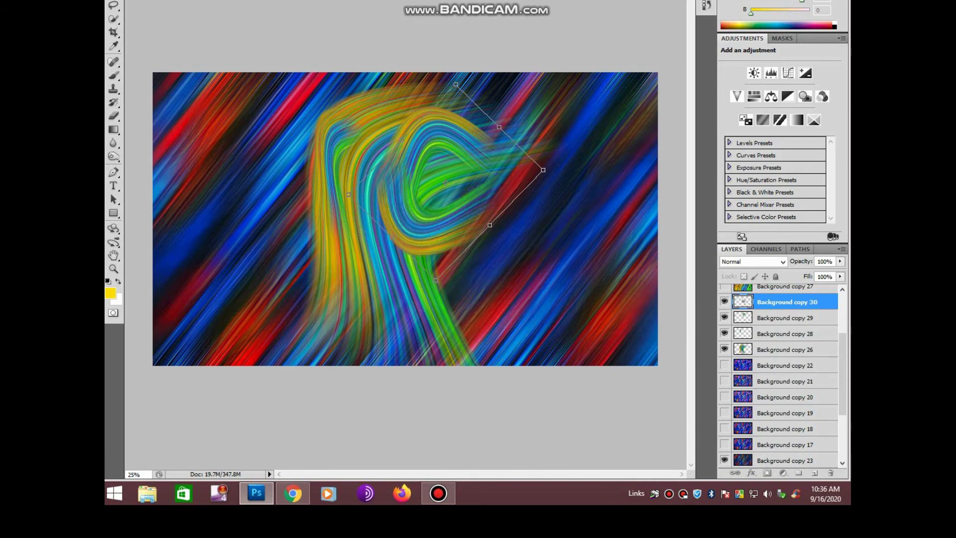
left_click_drag(528, 259, 440, 212)
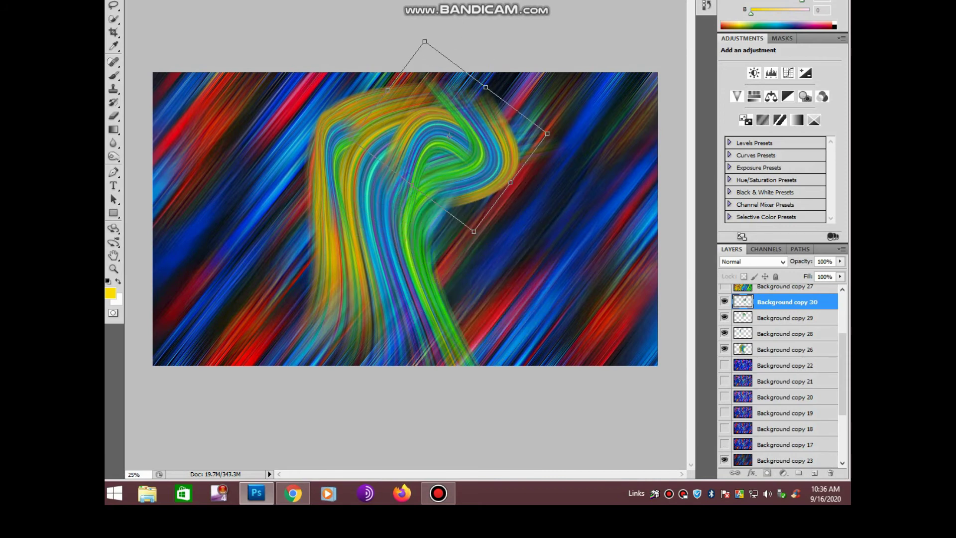
key("Return")
key("ctrl+j")
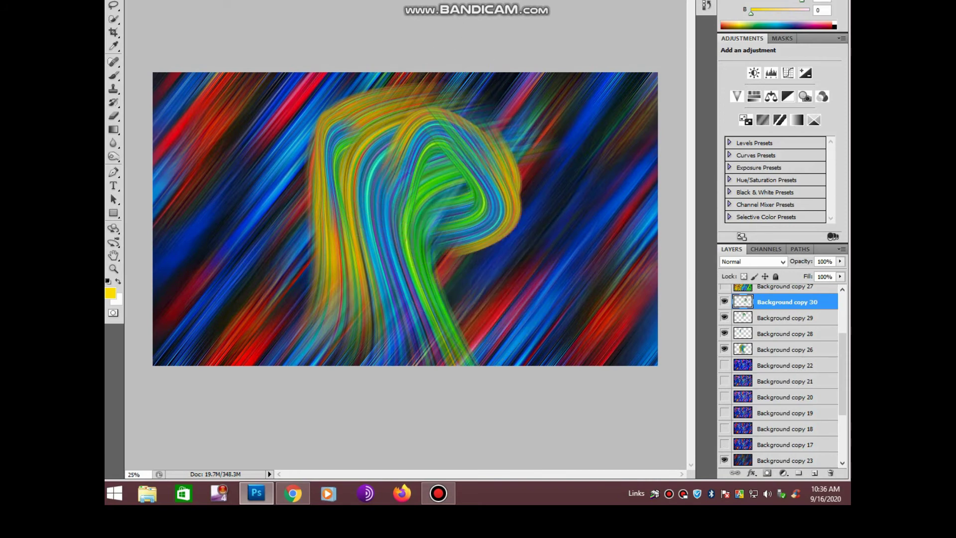
key("ctrl+t")
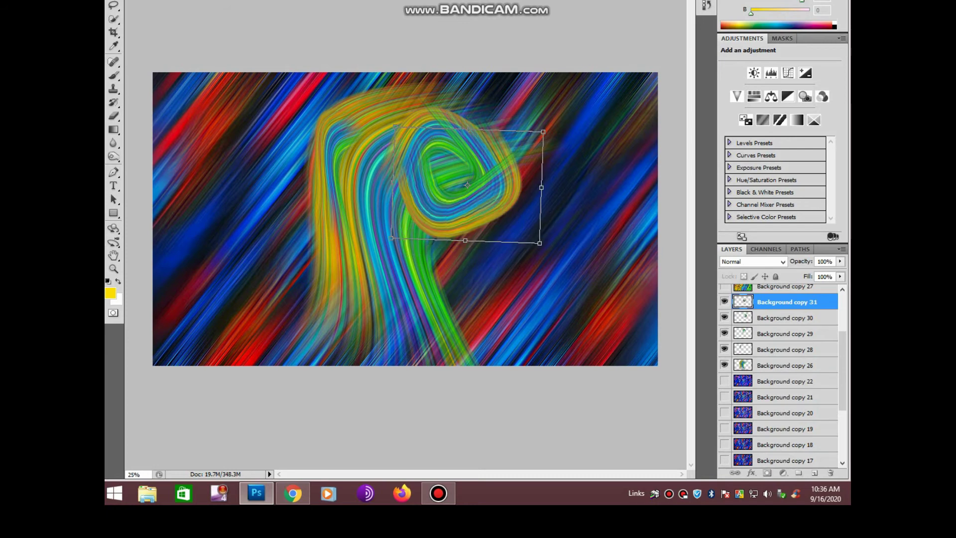
key("Return")
- Duplicate again, then shrink and rotate the newest copy into a tight inner loop
key("ctrl+j")
key("ctrl+t")
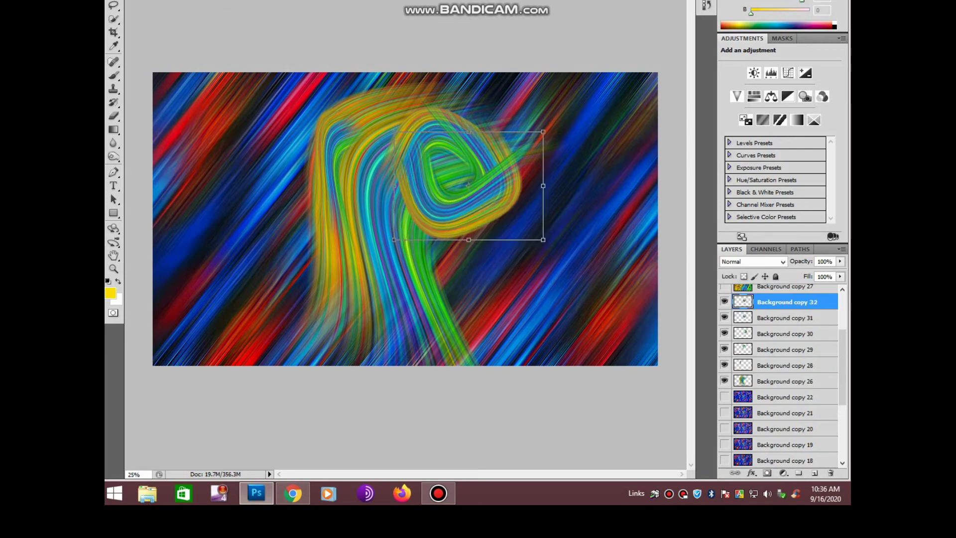
left_click_drag(558, 249, 555, 219)
left_click_drag(467, 182, 439, 161)
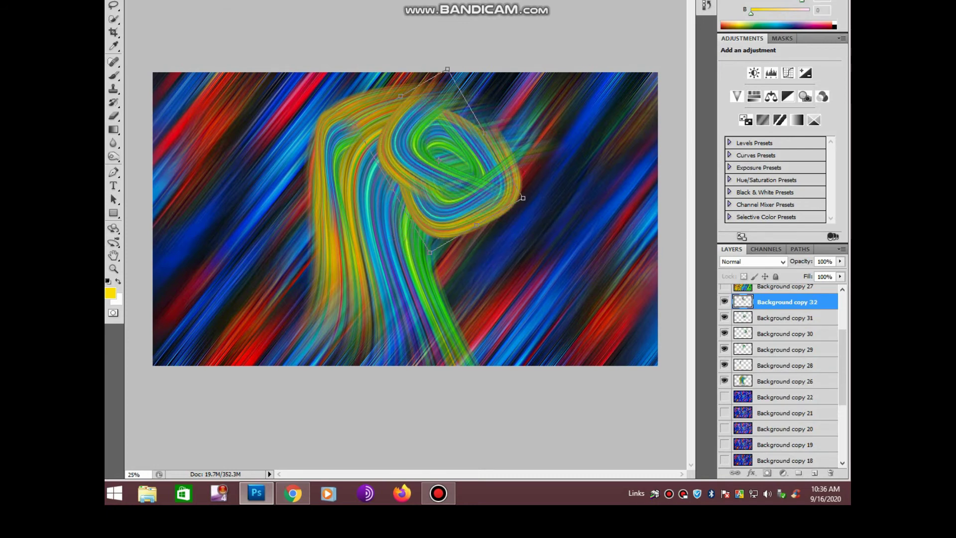
left_click_drag(523, 198, 457, 215)
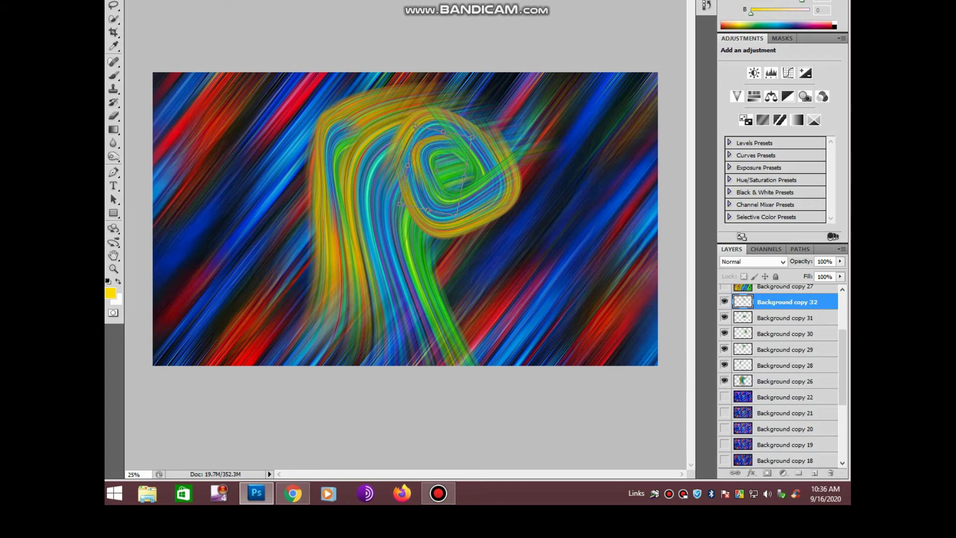
key("alt+bracketleft")
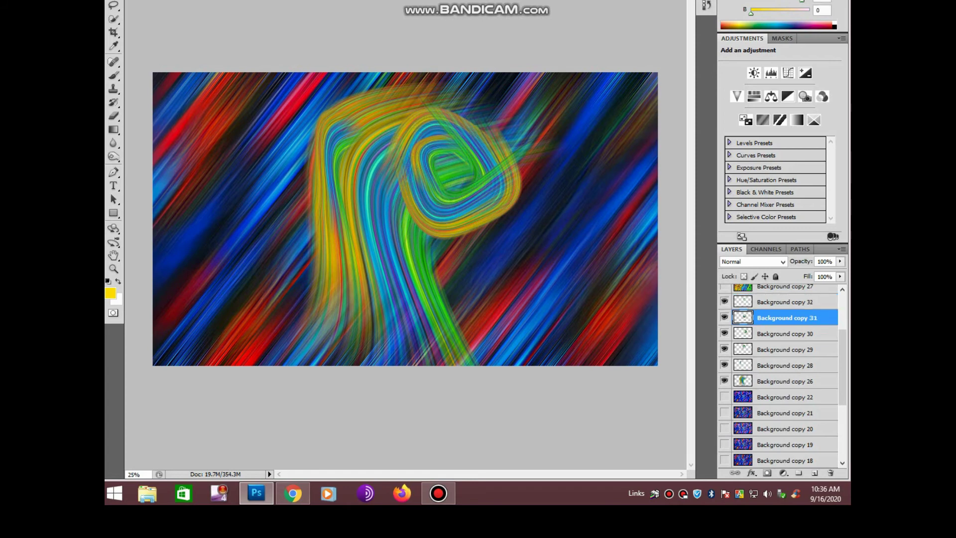
key("alt+l")
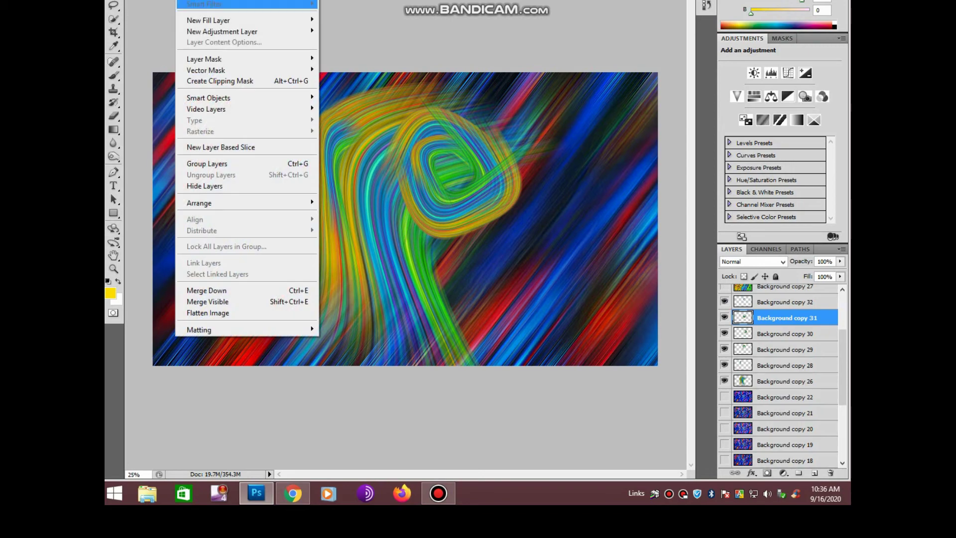
- Add a drop shadow with distance 10 and size 40, then copy it onto Background copy 30
key("Return")
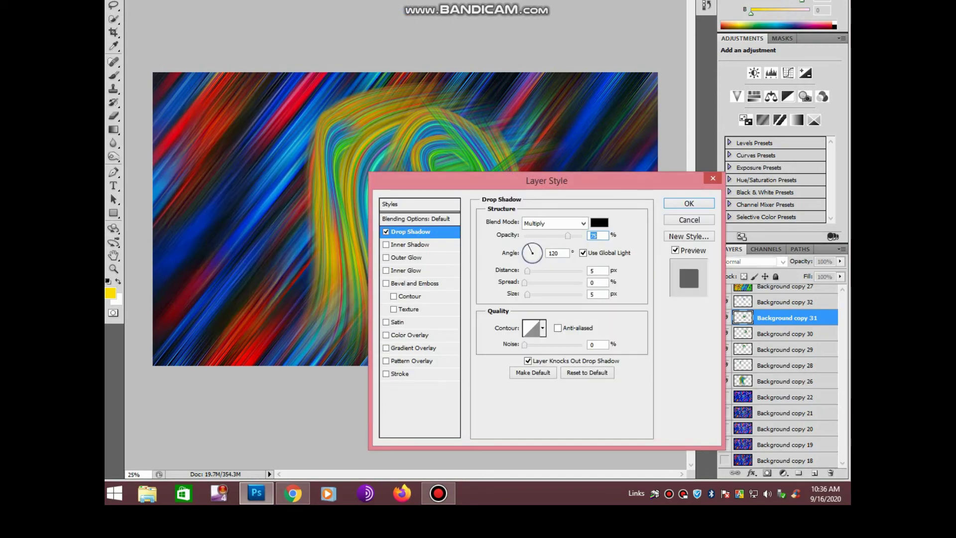
left_click_drag(548, 143, 742, 141)
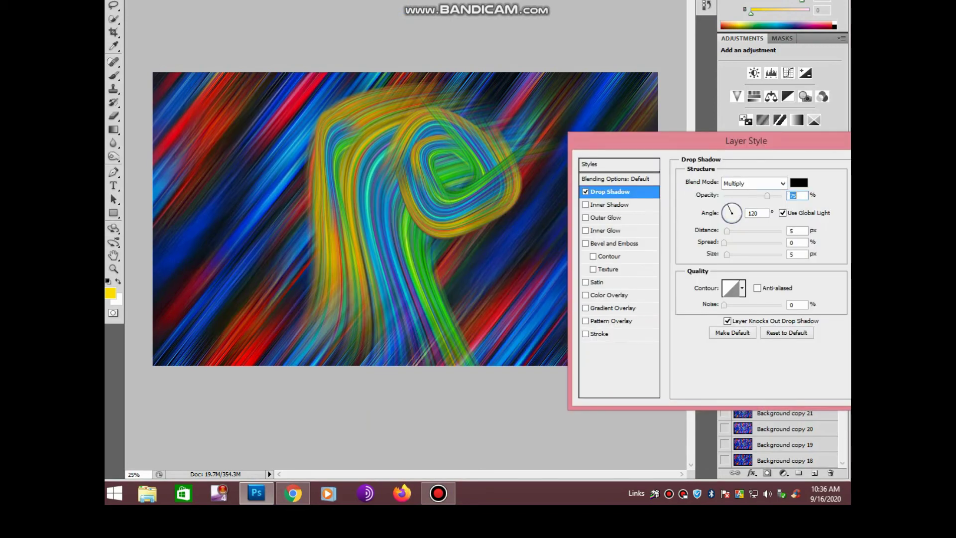
key("Tab")
key("Tab")
type("10")
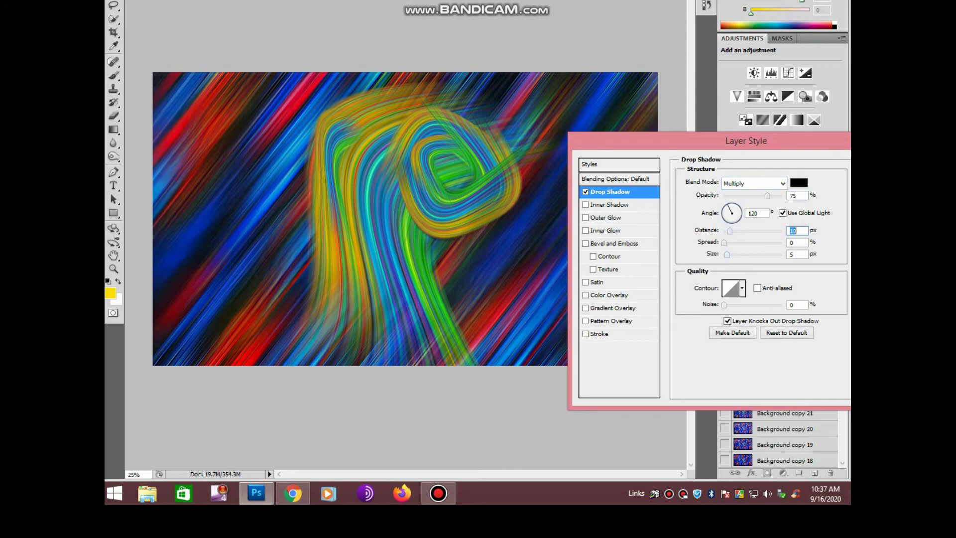
key("Tab")
key("Tab")
left_click_drag(746, 141, 578, 177)
type("40")
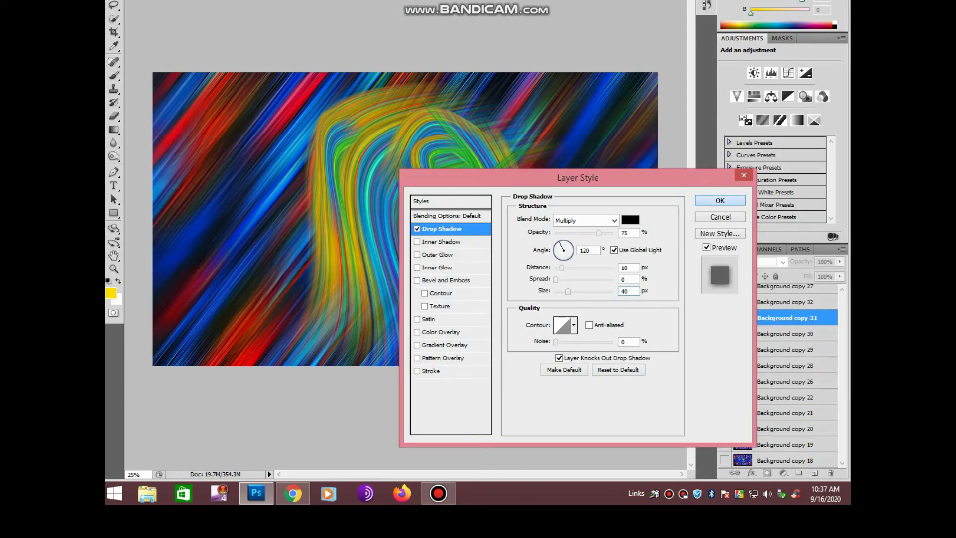
key("Return")
mouse_move(825, 318)
left_mouse_down()
mouse_move(772, 375)
mouse_move(776, 432)
left_mouse_up()
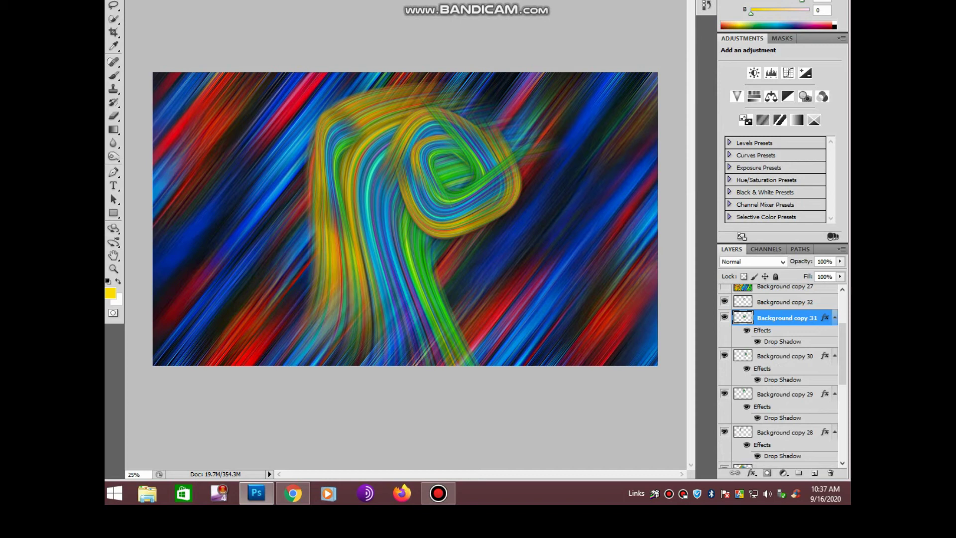
- Select spiral layers Background copy 32 through copy 29 and merge them into one layer
left_click(724, 431)
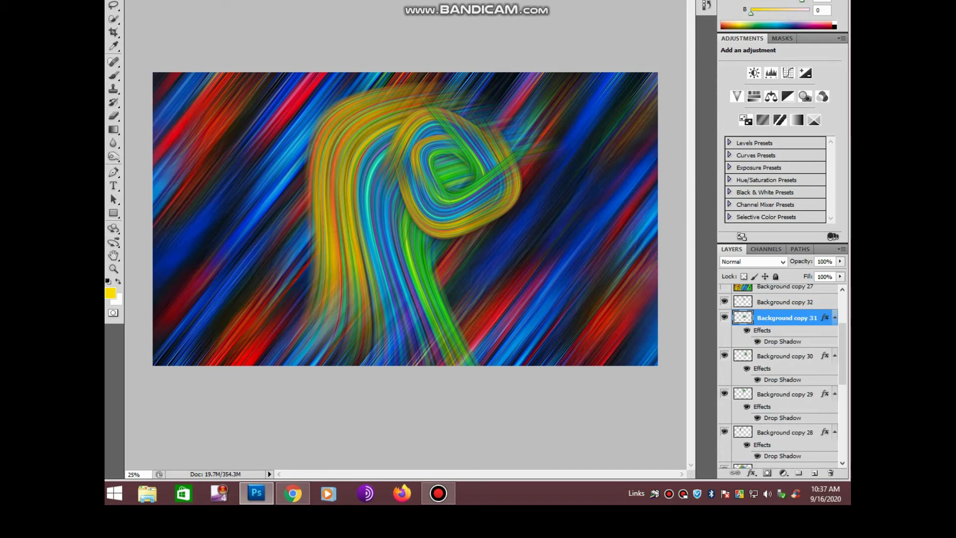
left_click(724, 394)
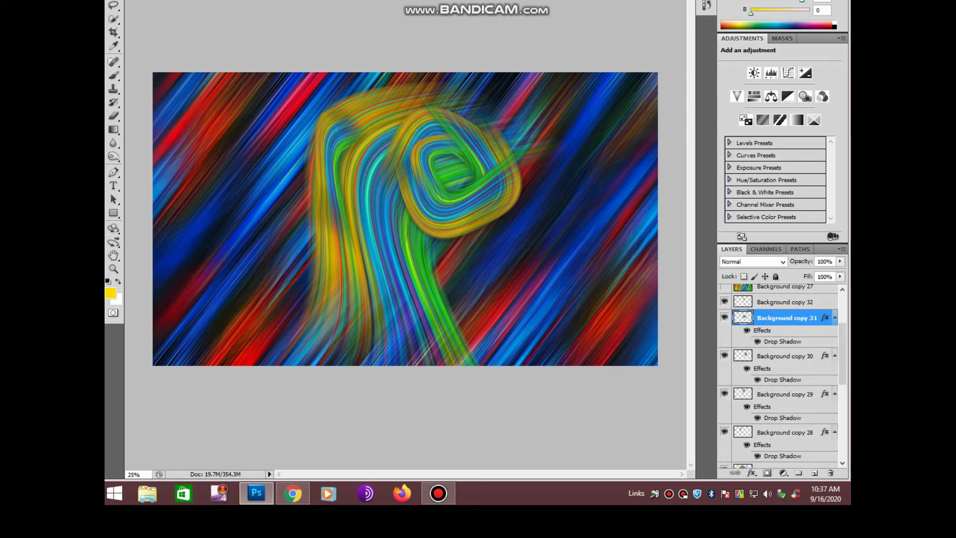
left_click(784, 393)
scroll(782, 377, "up", 1)
scroll(782, 376, "up", 2)
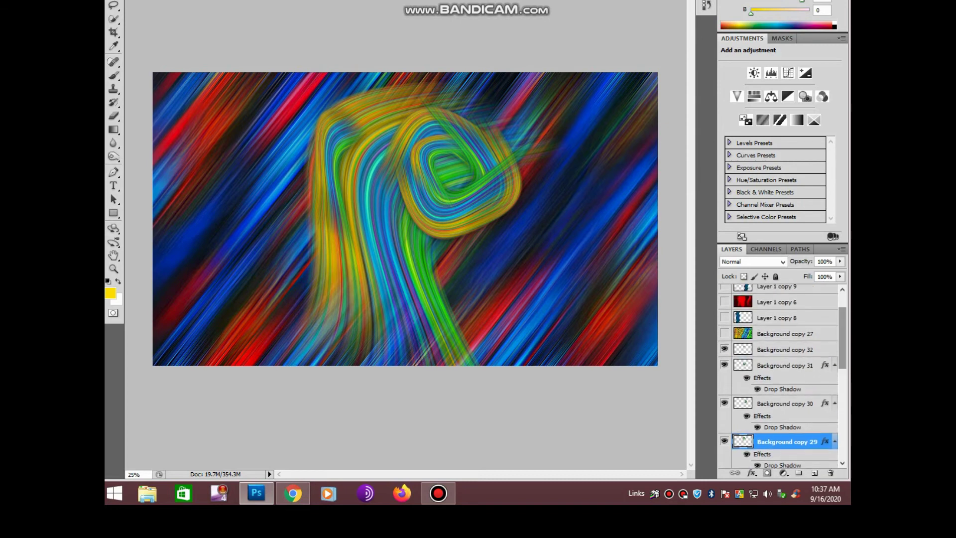
left_click(724, 348)
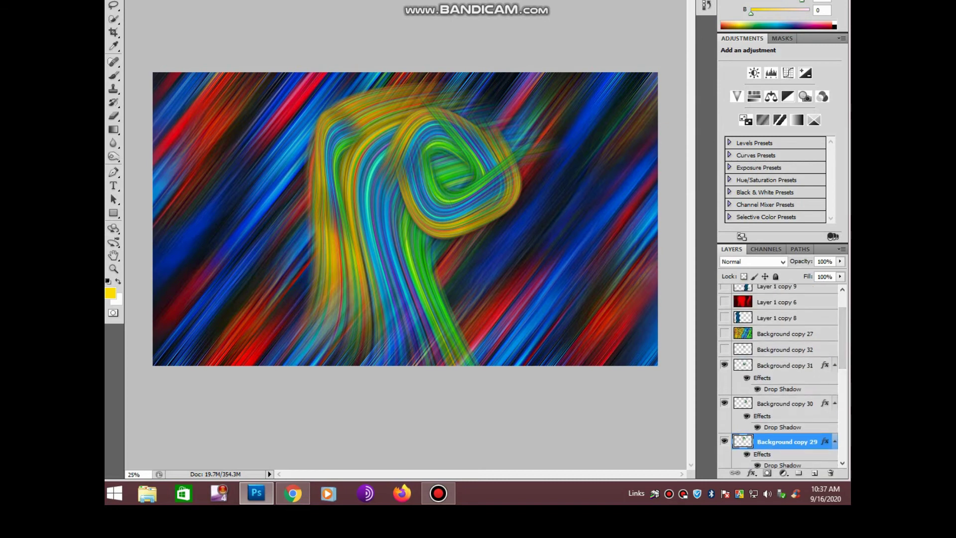
left_click(787, 349, "shift")
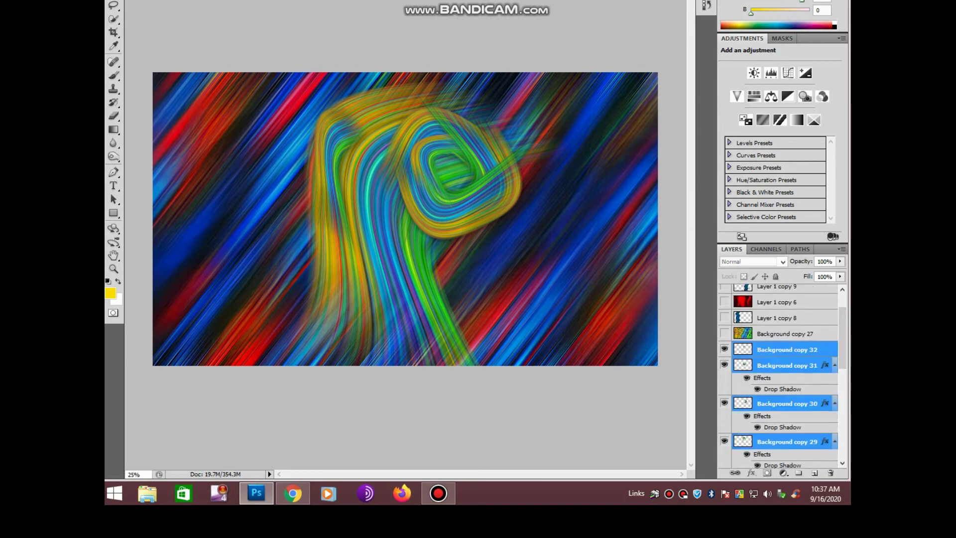
right_click(787, 349)
left_click(764, 313)
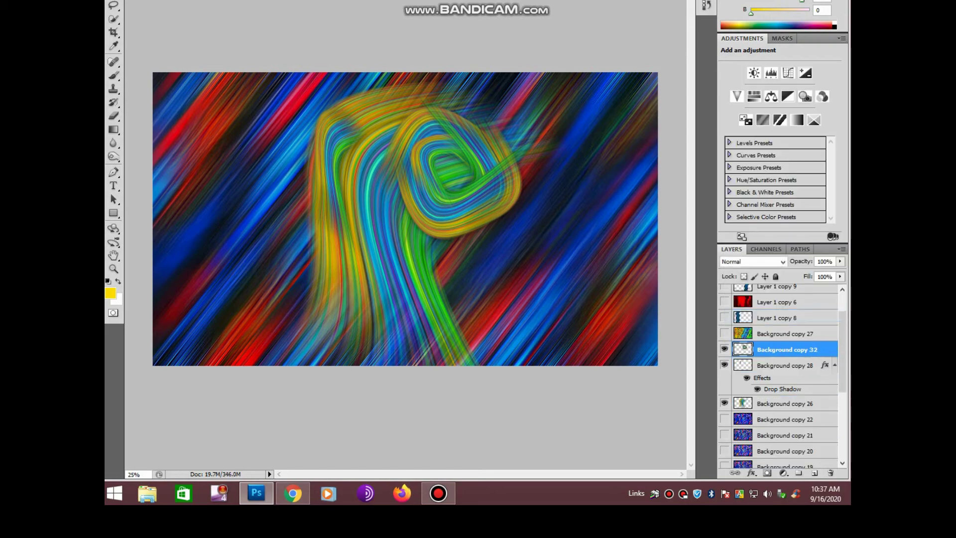
- Shift the merged spiral's Hue to +43 and Saturation to +6 for a green-blue tint
left_click_drag(453, 184, 456, 236)
key("ctrl+u")
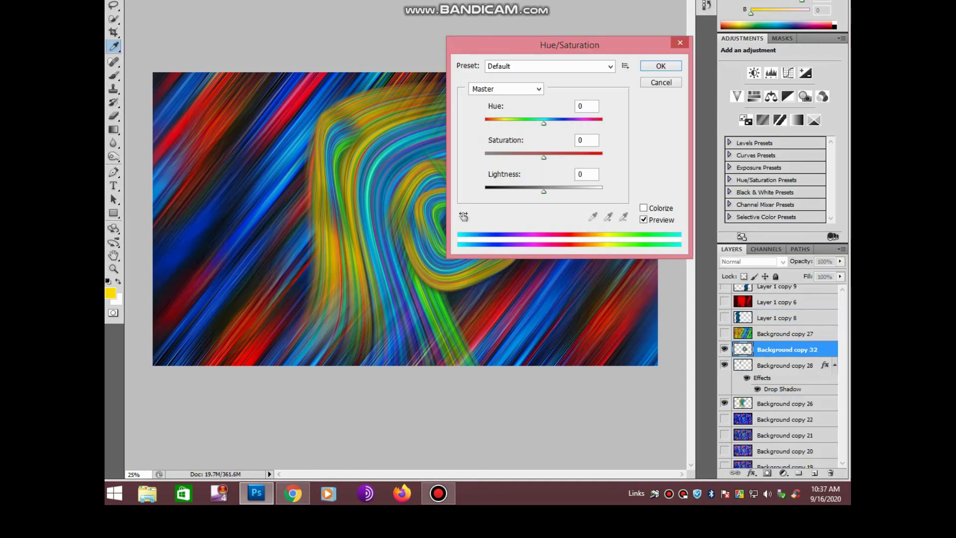
key("shift+Up")
key("shift+Up")
key("shift+Up")
left_click_drag(569, 47, 644, 0)
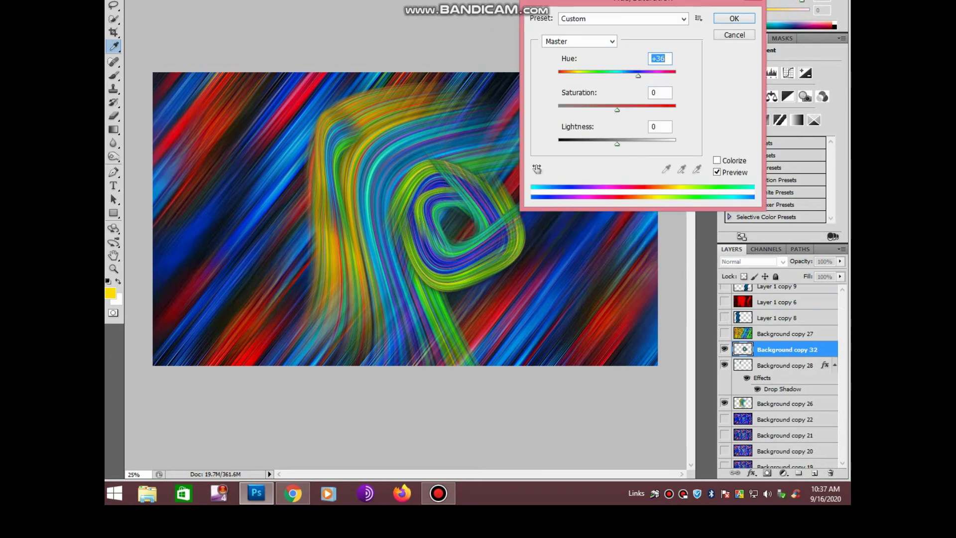
key("Up")
key("Up")
key("Up")
key("Up")
key("Up")
key("Up")
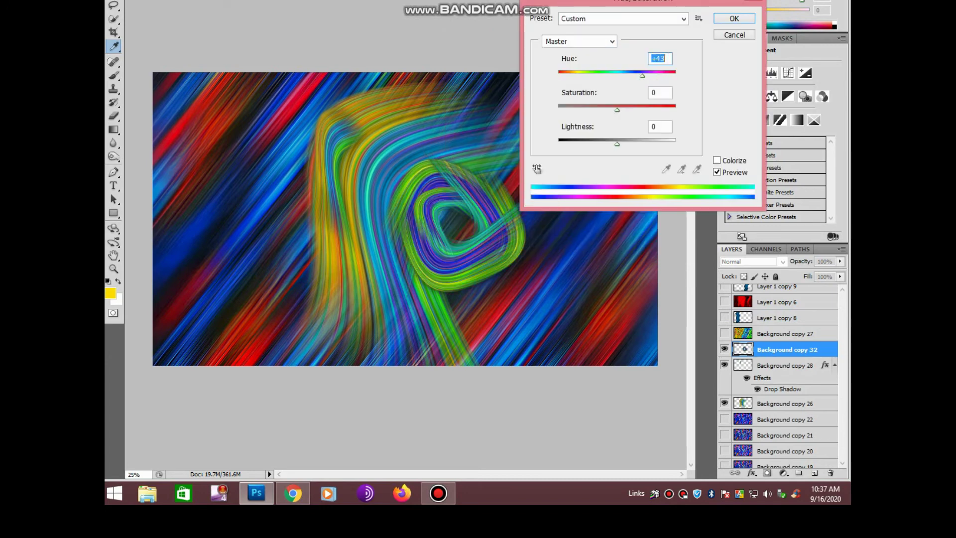
key("Tab")
key("Up")
key("Up")
key("Up")
key("Return")
- Set Levels input values to 46 and 210, then move the spiral to the lower right
key("ctrl+l")
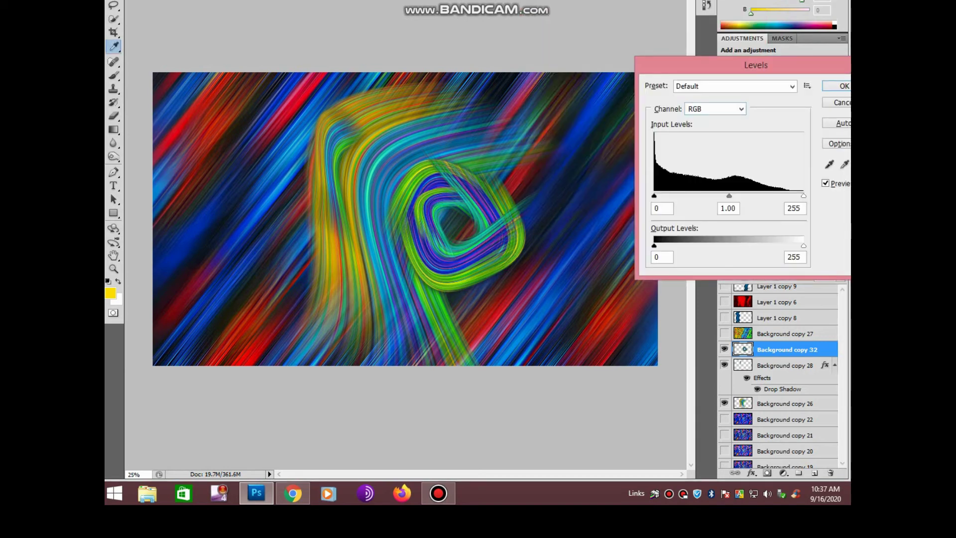
type("46")
left_click_drag(797, 196, 777, 196)
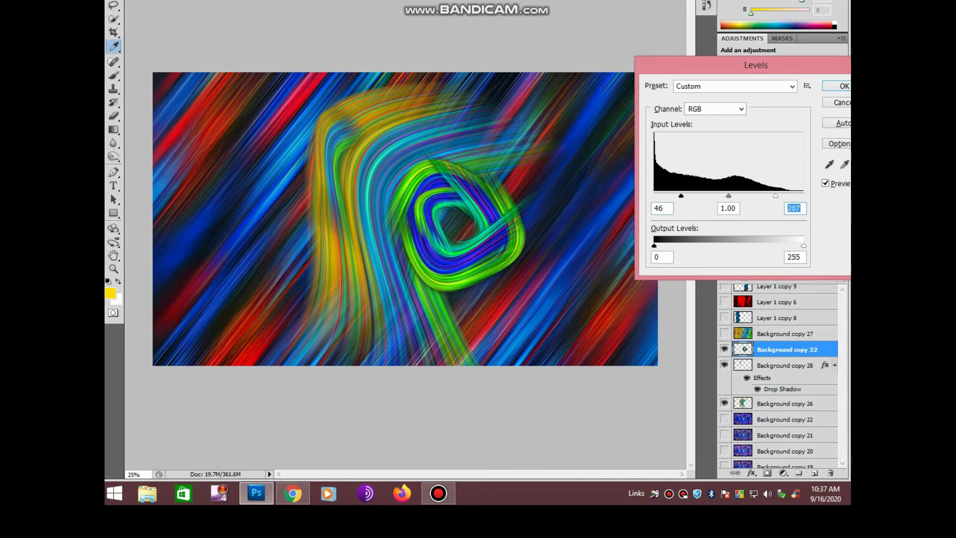
key("Return")
mouse_move(463, 224)
left_mouse_down()
mouse_move(446, 294)
mouse_move(530, 264)
left_mouse_up()
left_click_drag(398, 249, 394, 239)
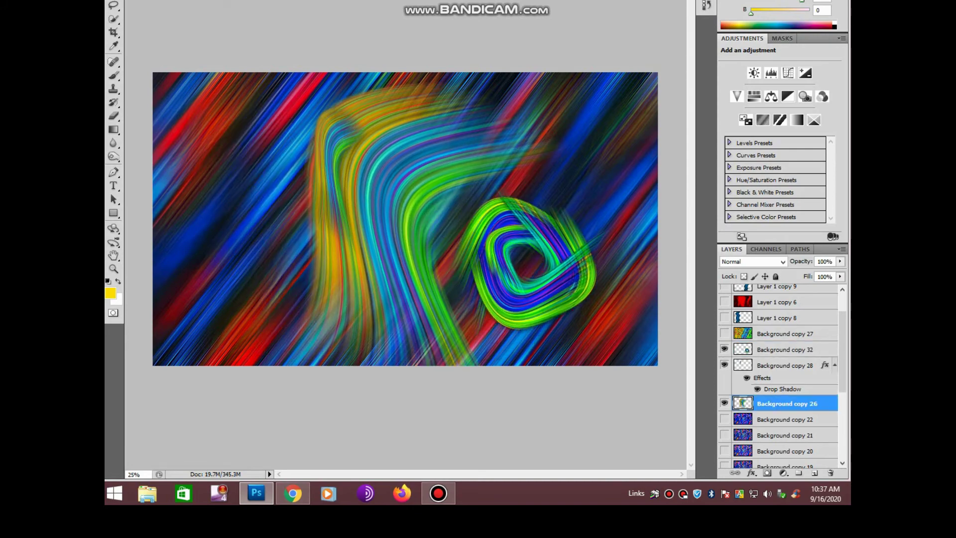
- Nudge the central rainbow strands, then rotate and skew a new strand copy
left_click_drag(393, 239, 234, 219)
key("ctrl+t")
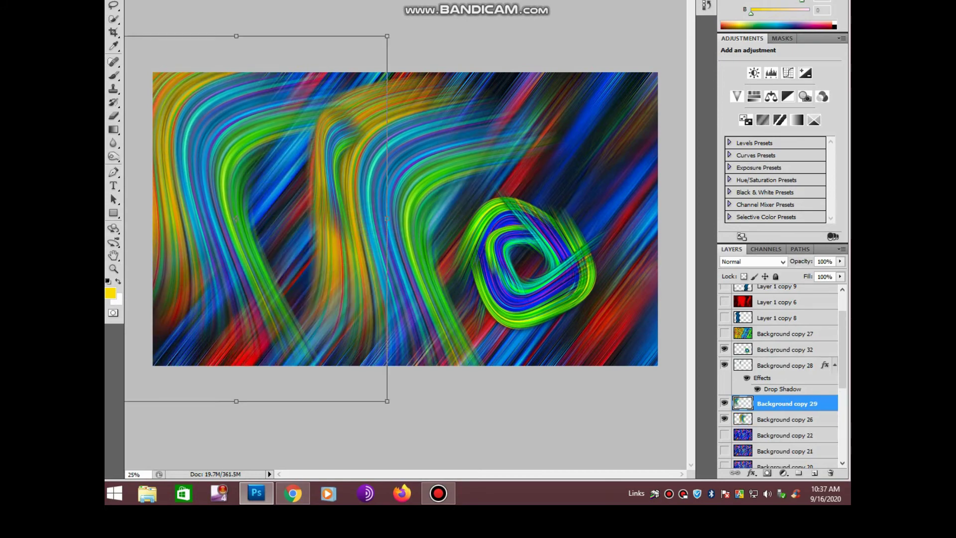
left_click_drag(398, 30, 438, 62)
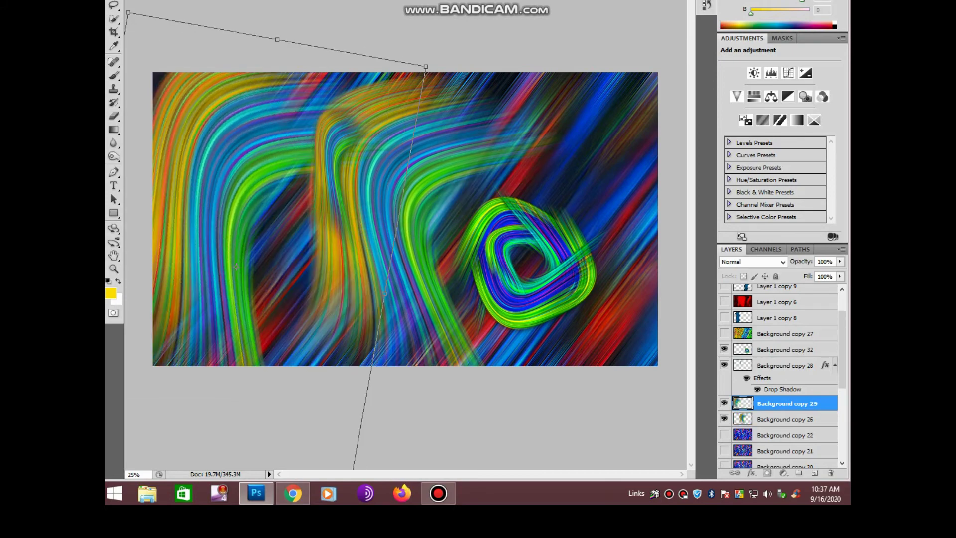
key("Return")
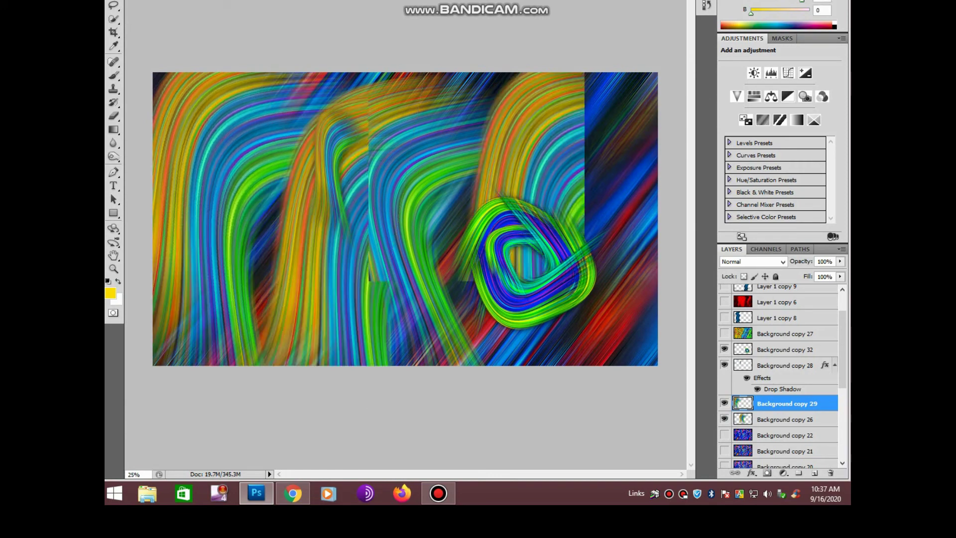
- Add a counter-clockwise rotated strand copy on the right and move the green-blue spiral lower right
left_click_drag(348, 224, 587, 225)
key("ctrl+t")
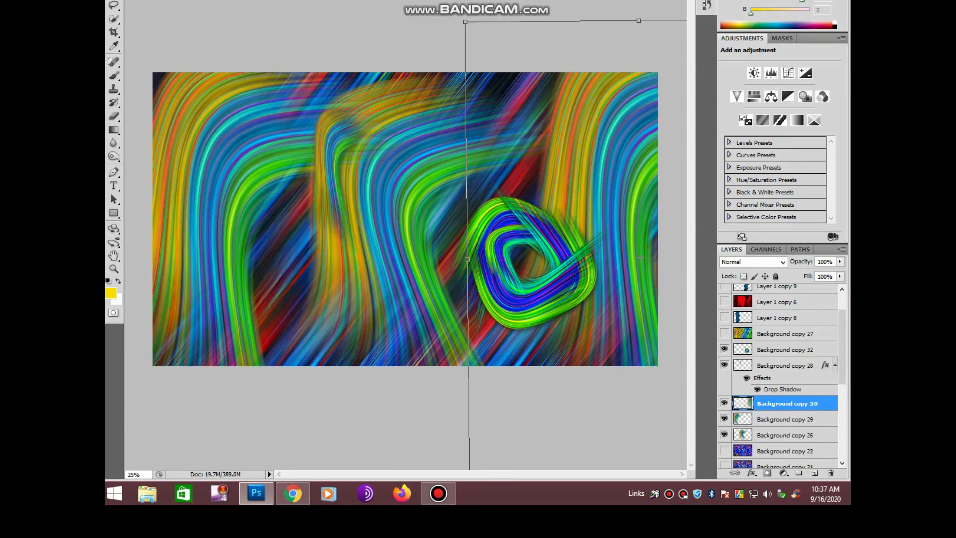
mouse_move(635, 288)
left_mouse_down()
mouse_move(641, 257)
mouse_move(575, 224)
left_mouse_up()
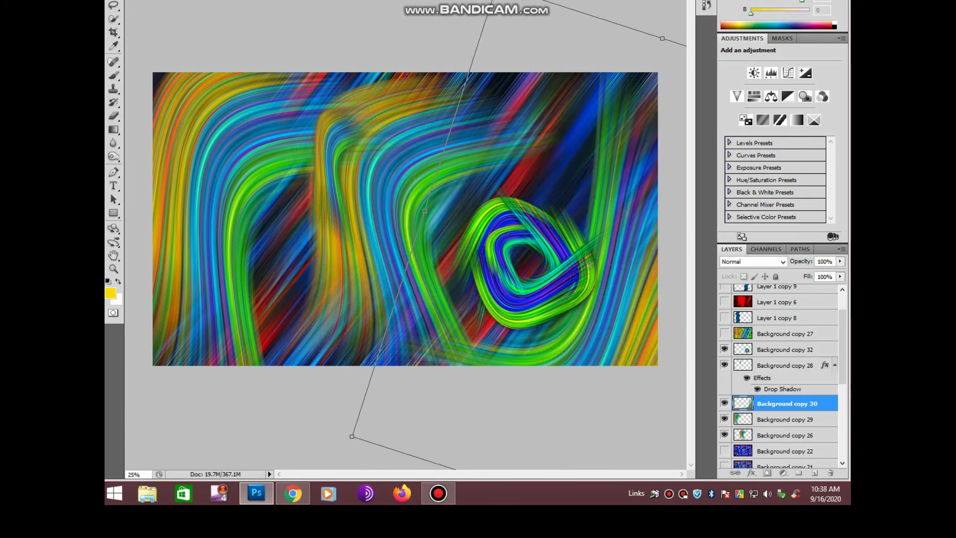
left_click_drag(575, 225, 591, 251)
key("Return")
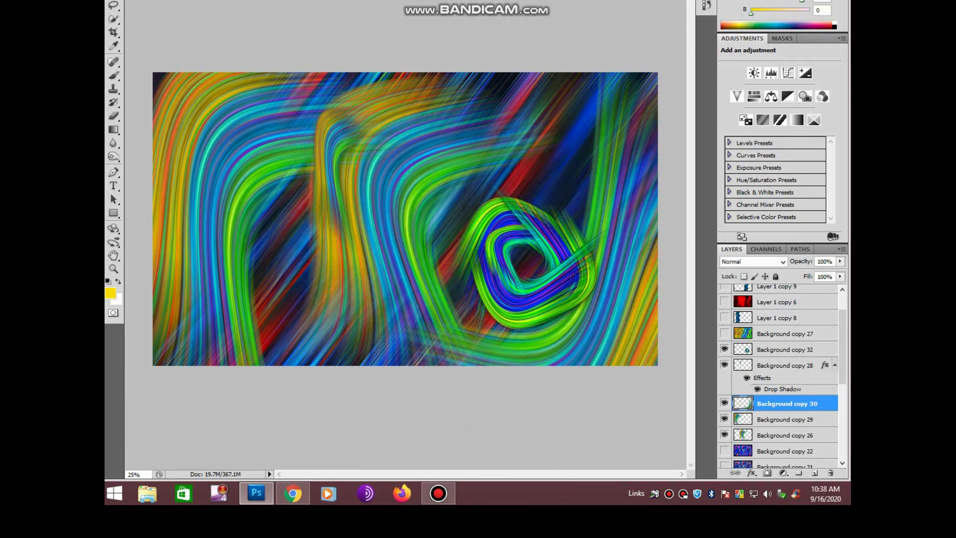
left_click(784, 349)
left_click_drag(529, 264, 599, 283)
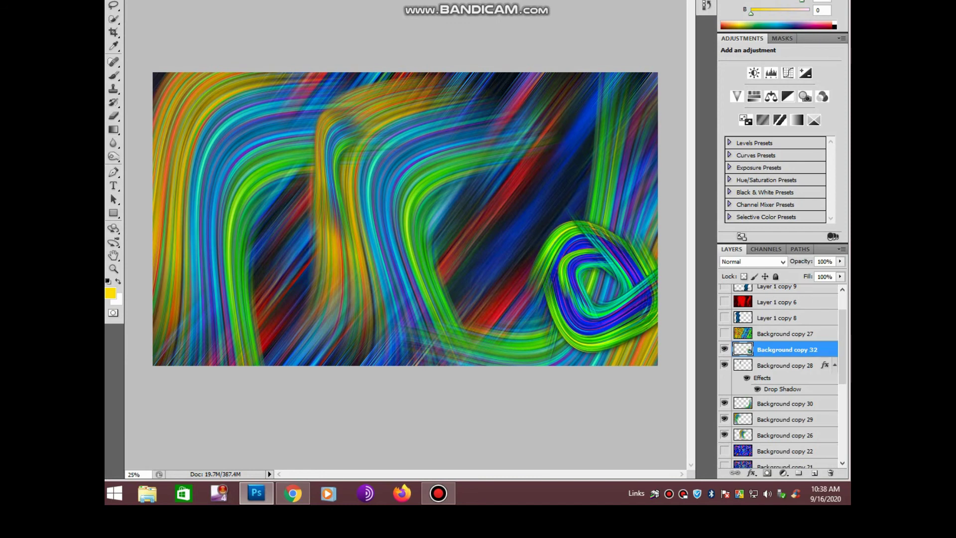
- Hide two big rainbow strands and warp the yellow-green streak into an arched hook
left_click(725, 403)
left_click(724, 435)
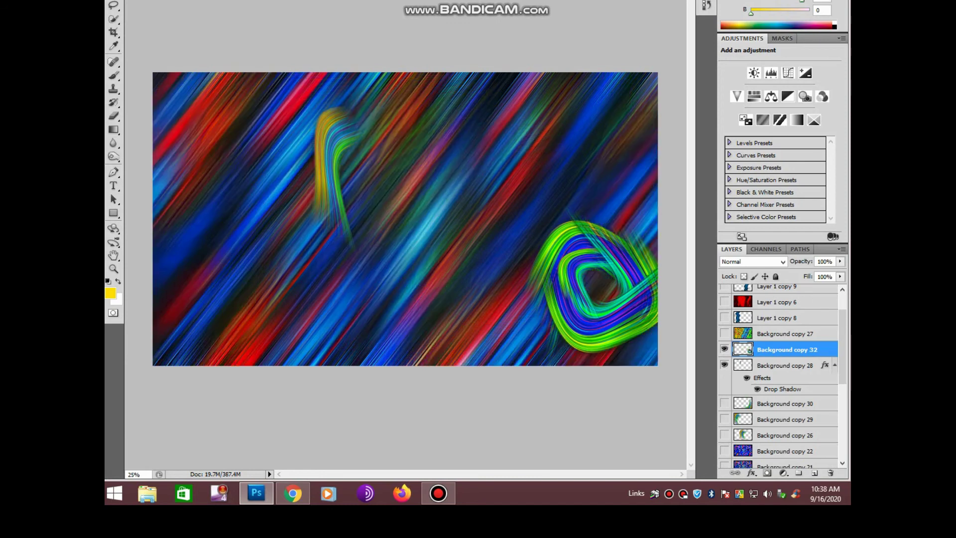
mouse_move(334, 174)
left_mouse_down()
mouse_move(224, 226)
mouse_move(279, 234)
left_mouse_up()
key("ctrl+t")
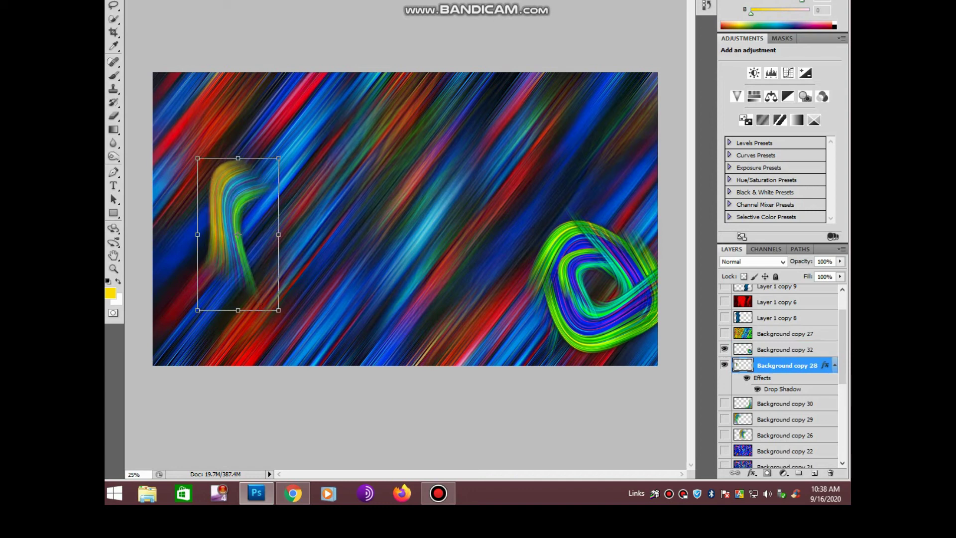
left_click_drag(288, 159, 311, 181)
left_click(448, 1)
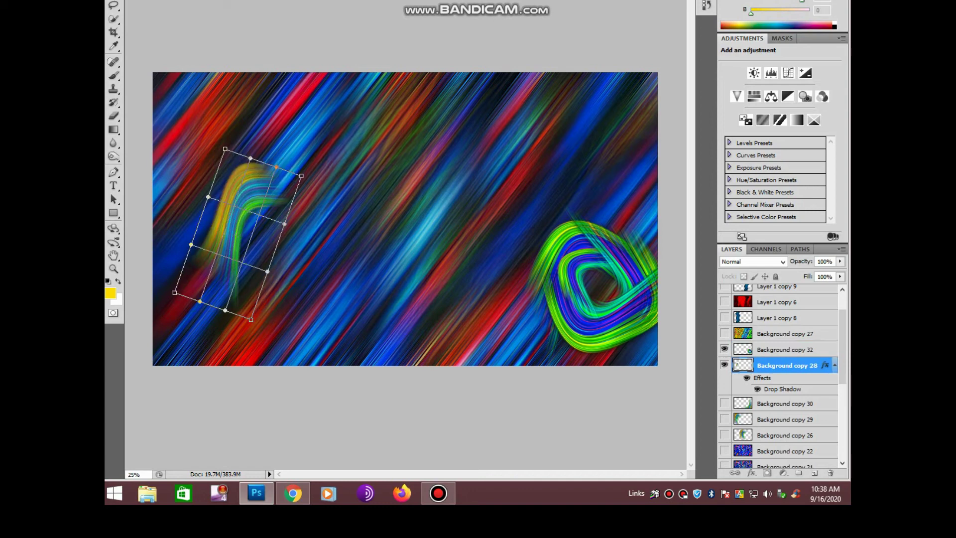
left_click_drag(202, 221, 164, 189)
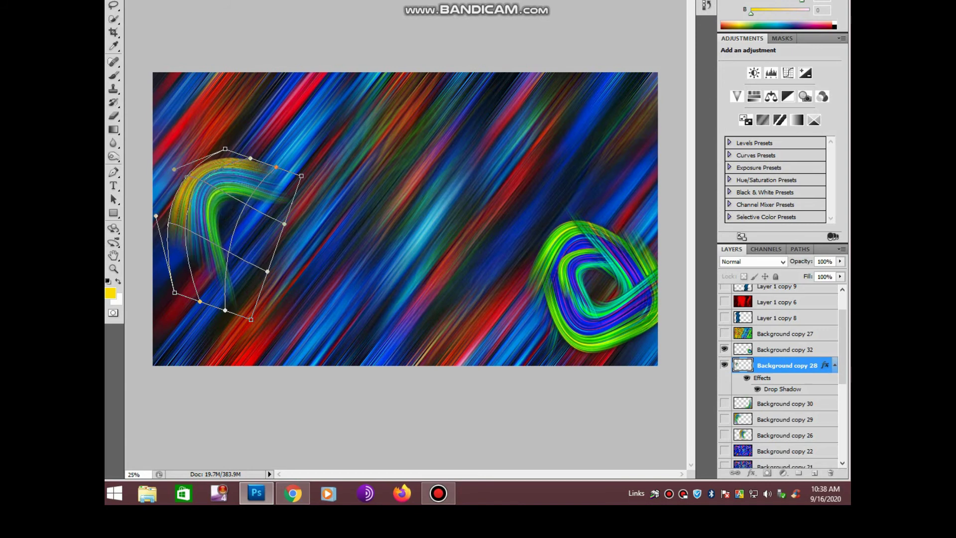
key("Return")
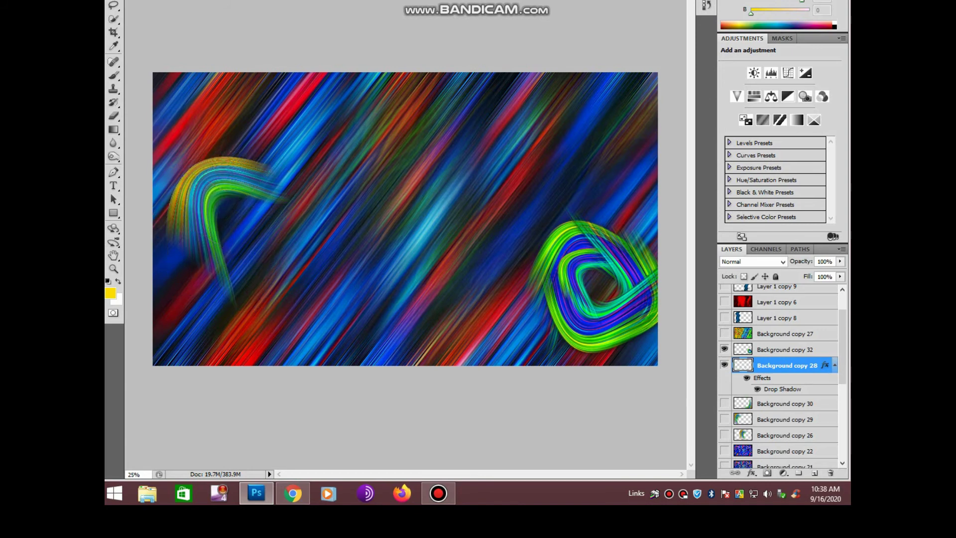
left_click_drag(225, 209, 210, 174)
- Place an arch copy in the middle and move the green-blue spiral to the bottom-left corner
mouse_move(214, 214)
left_mouse_down()
mouse_move(349, 179)
mouse_move(354, 318)
left_mouse_up()
key("ctrl+j")
key("ctrl+j")
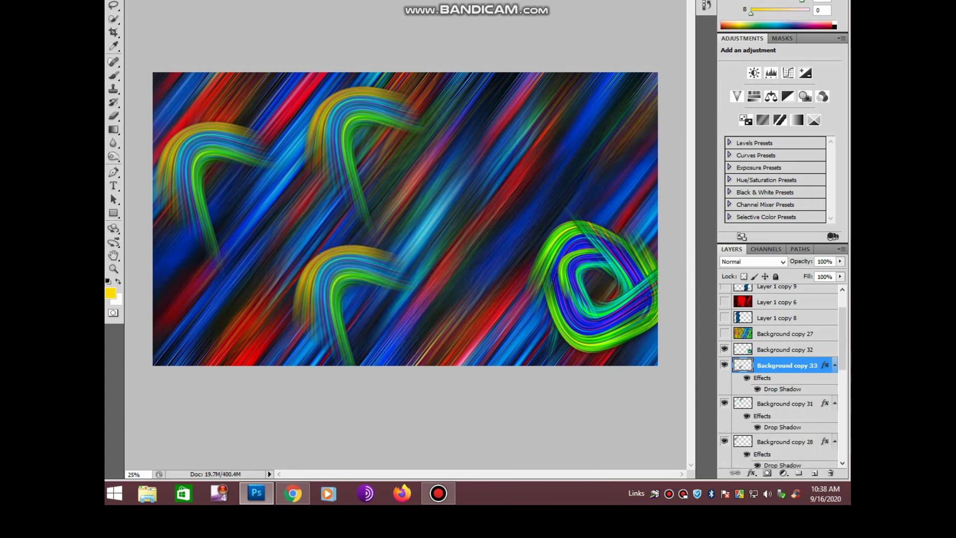
left_click(787, 349)
left_click_drag(592, 288, 209, 299)
- Add arch copies at the right, shrinking and rotating one into the upper right
mouse_move(388, 299)
left_mouse_down()
mouse_move(540, 165)
mouse_move(491, 286)
mouse_move(607, 314)
left_mouse_up()
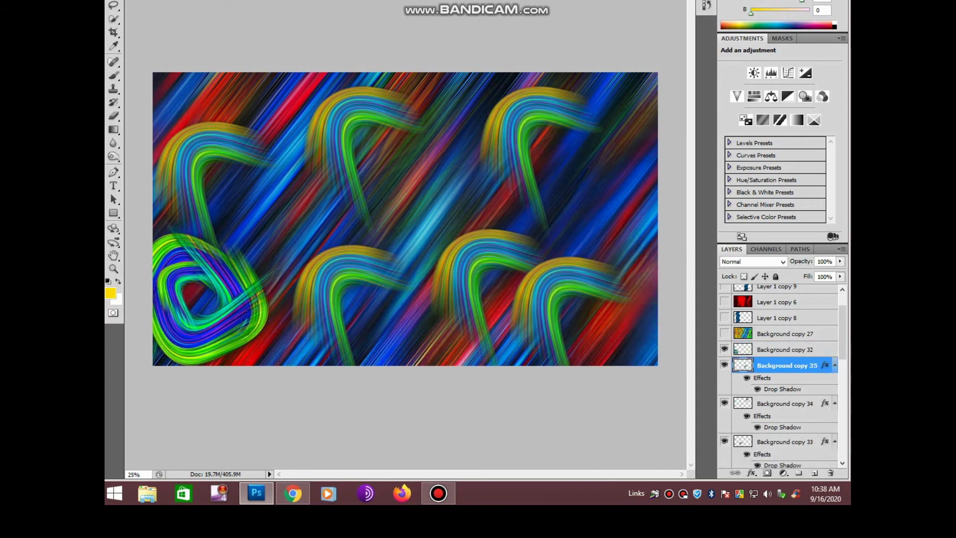
key("ctrl+j")
key("ctrl+t")
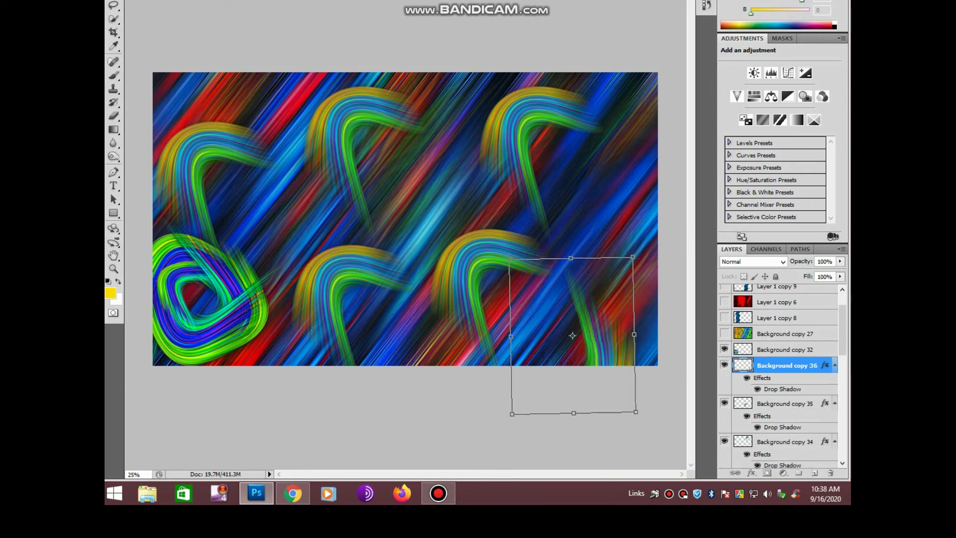
mouse_move(637, 414)
left_mouse_down()
mouse_move(619, 363)
mouse_move(642, 343)
left_mouse_up()
left_click_drag(577, 327, 588, 300)
key("Return")
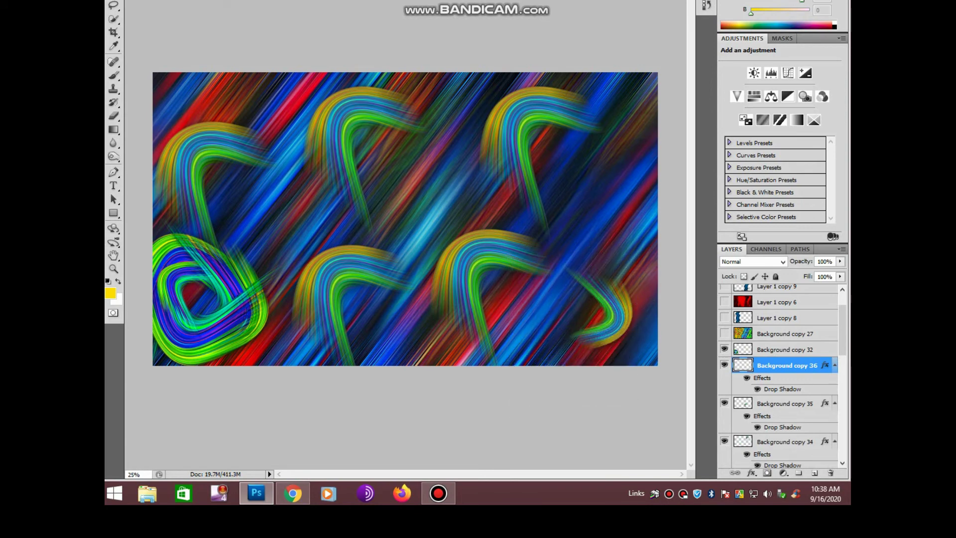
- Duplicate the small arch twice more, placing rotated copies at upper right and upper left
key("ctrl+j")
key("ctrl+t")
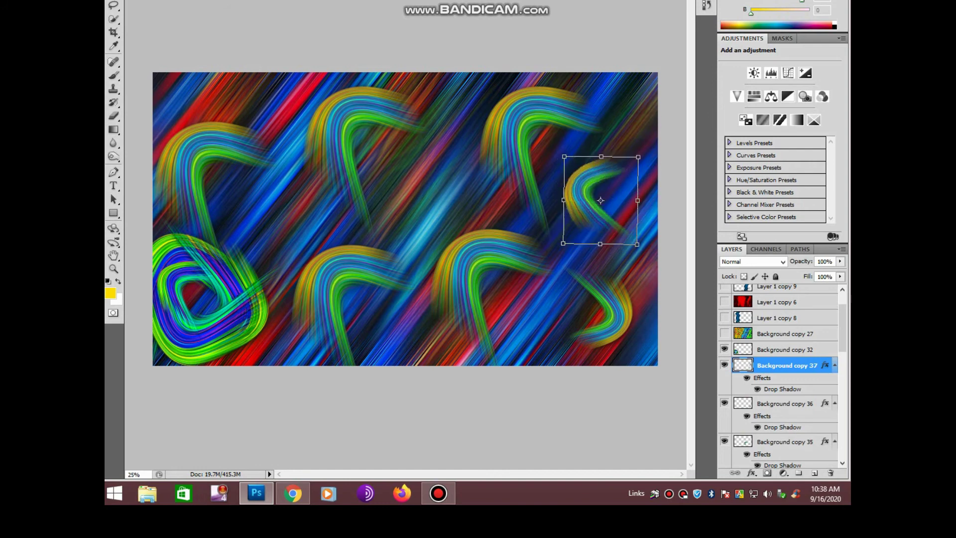
key("Return")
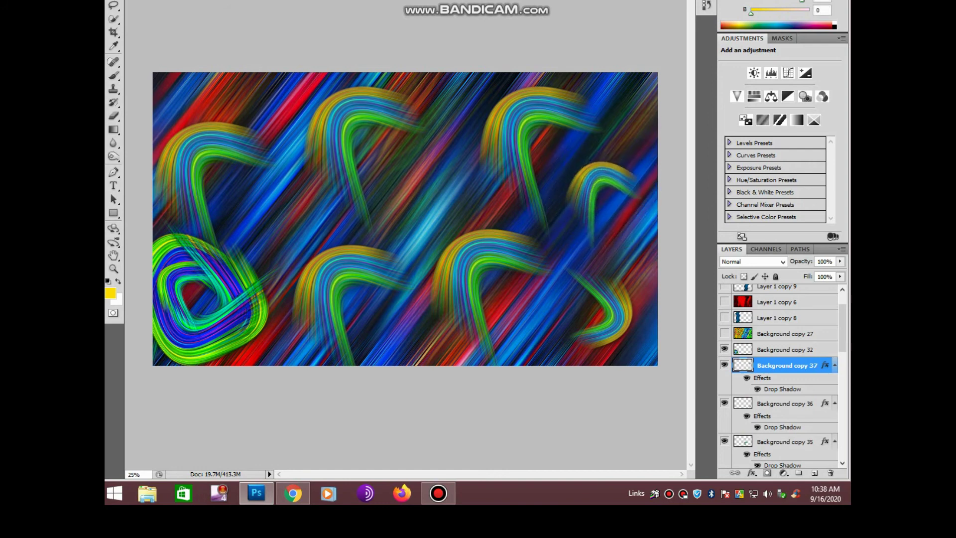
mouse_move(600, 201)
left_mouse_down()
mouse_move(487, 232)
mouse_move(459, 206)
left_mouse_up()
key("ctrl+j")
key("ctrl+t")
left_click_drag(478, 147, 493, 166)
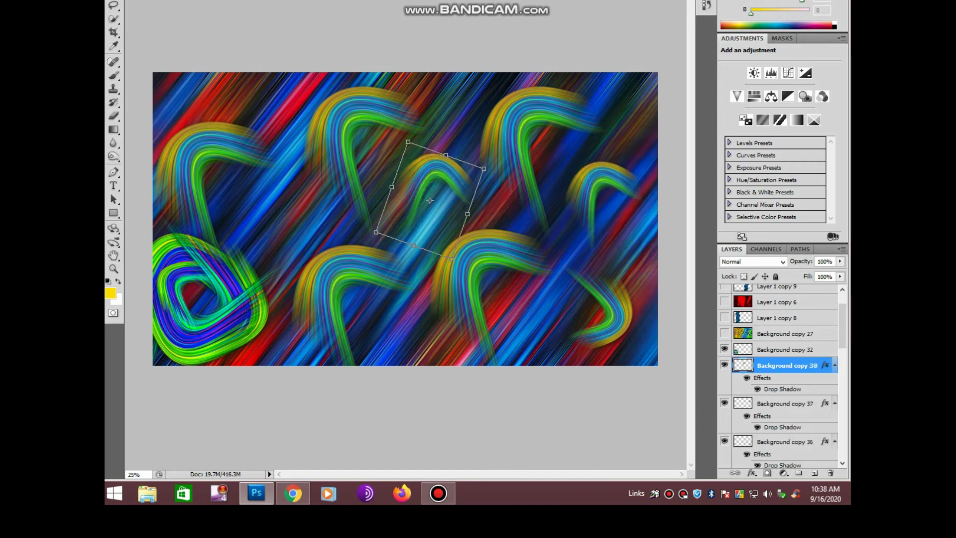
key("Return")
left_click_drag(433, 199, 266, 110)
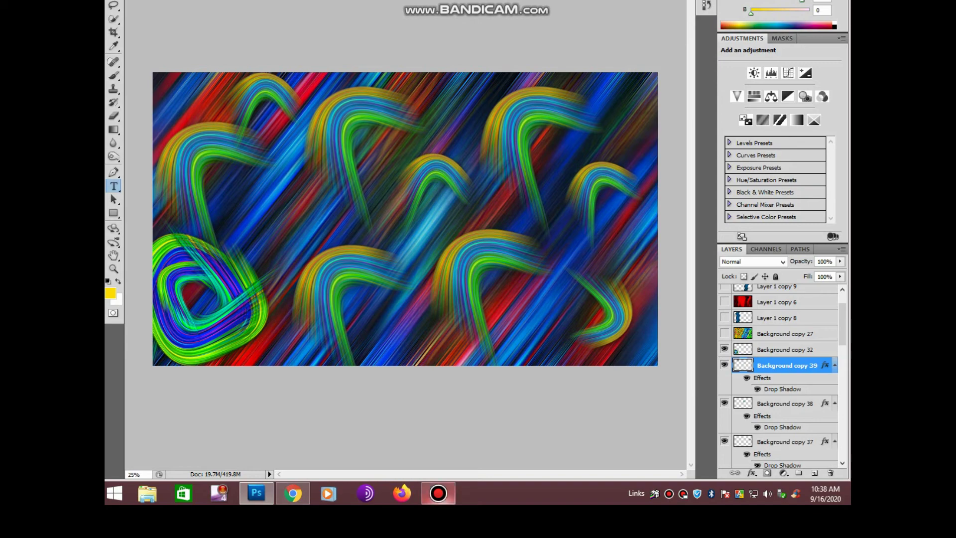
left_click(438, 492)
left_click(438, 493)
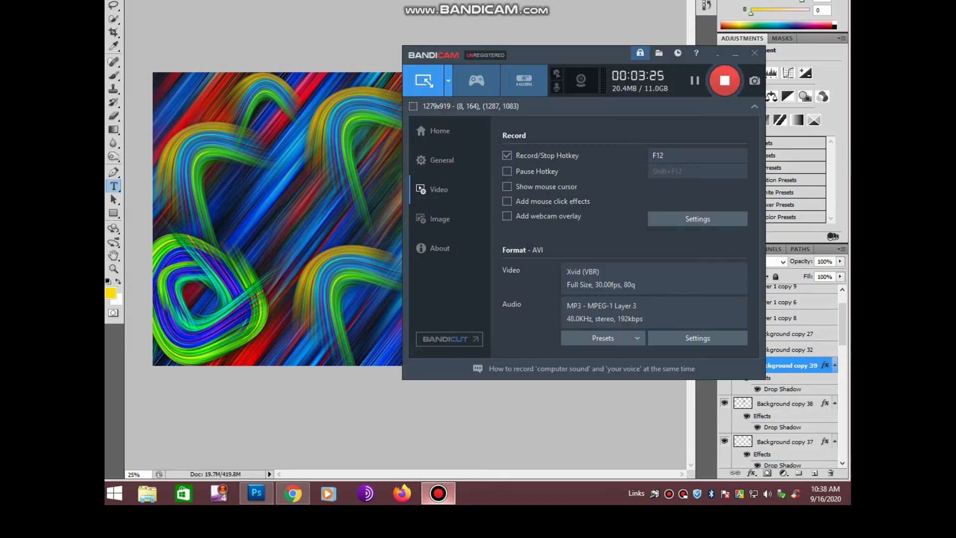
left_click(438, 493)
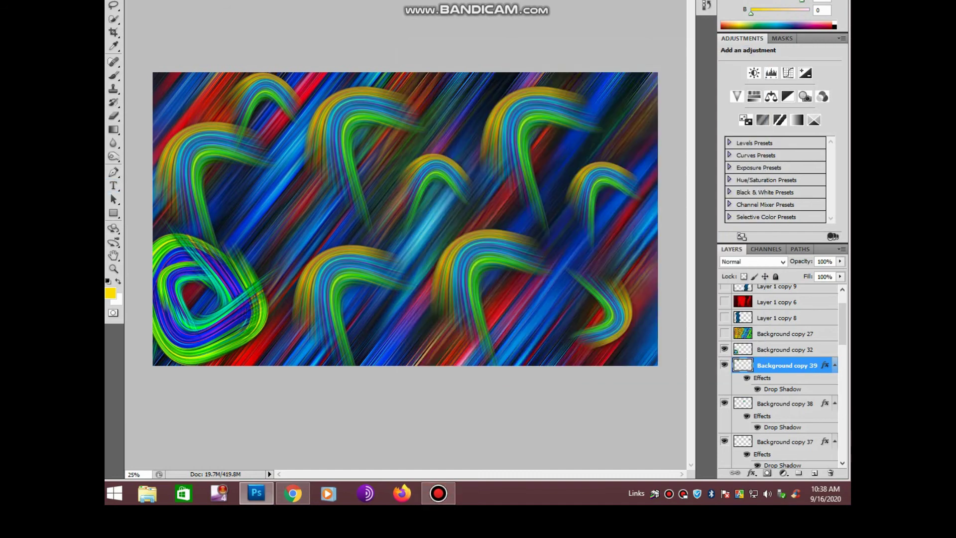
left_click(784, 349)
- Move the green-blue spiral to the top right and add a shrunken, rotated hook copy lower left
mouse_move(209, 299)
left_mouse_down()
mouse_move(289, 303)
mouse_move(605, 164)
left_mouse_up()
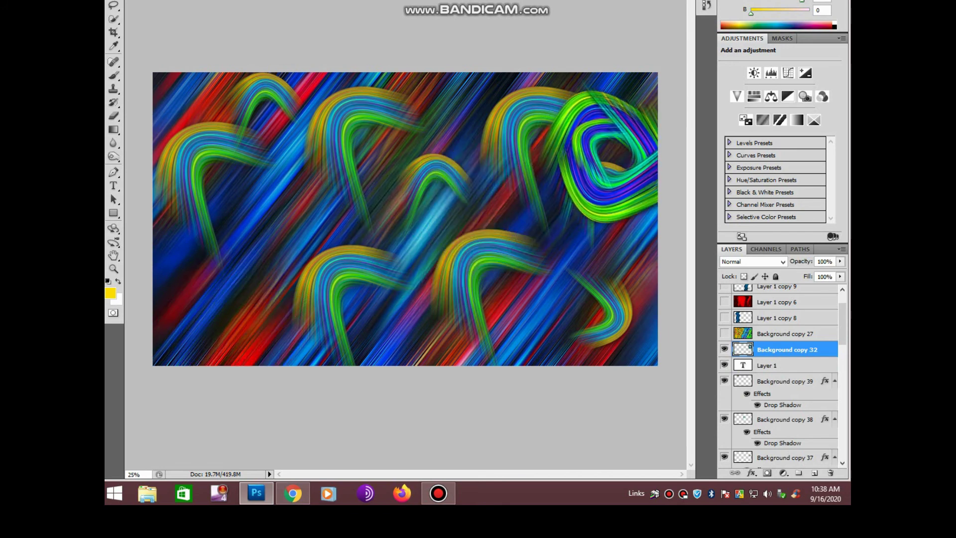
left_click_drag(251, 298, 216, 314)
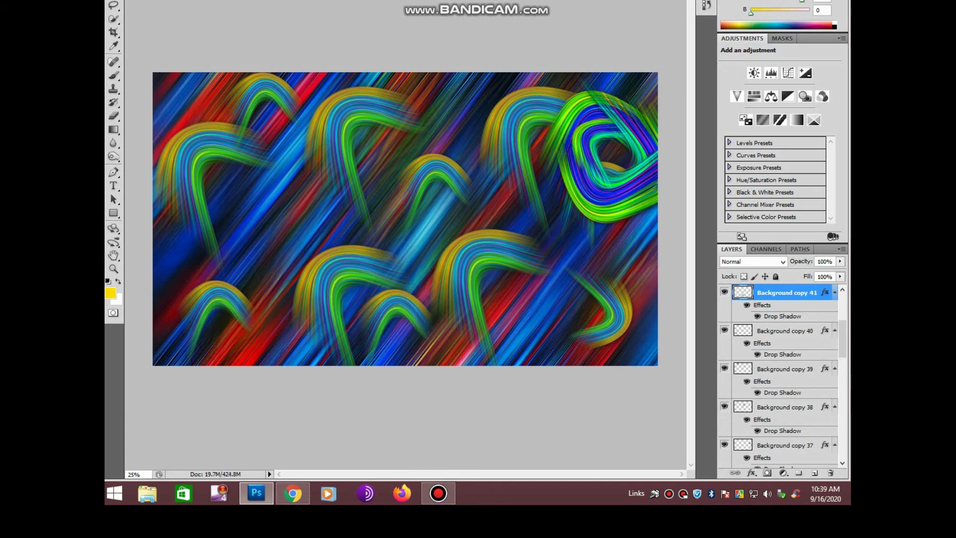
key("ctrl+t")
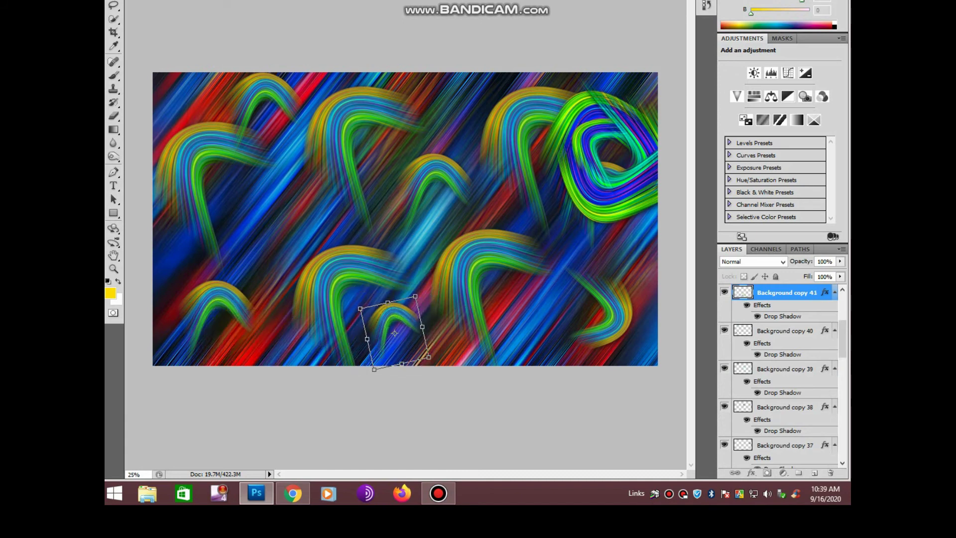
key("Return")
- Recolour the small hook copy with a Hue/Saturation hue shift of -52
key("ctrl+u")
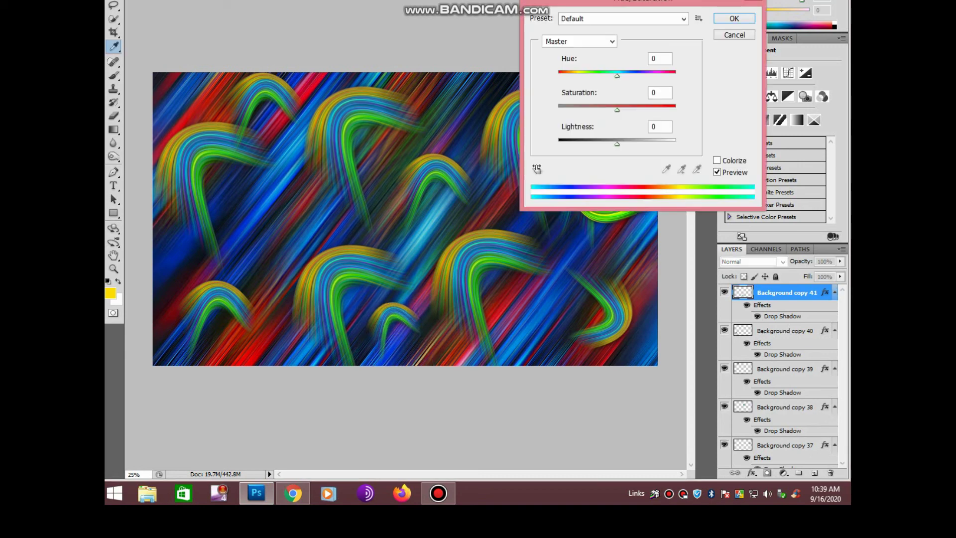
key("shift+Down")
key("shift+Down")
key("shift+Down")
key("shift+Down")
key("shift+Down")
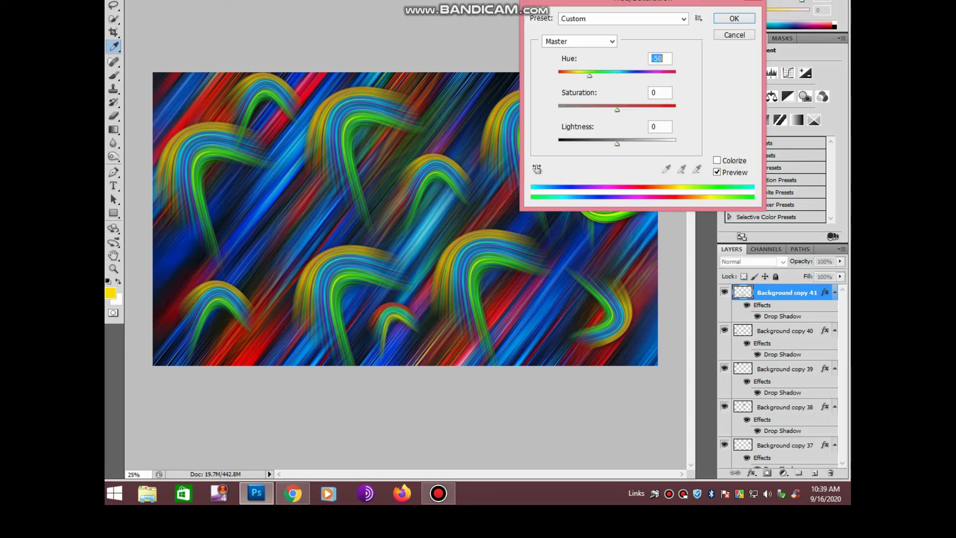
key("shift+Up")
key("shift+Up")
key("shift+Up")
key("shift+Up")
key("shift+Up")
key("shift+Up")
key("shift+Up")
key("shift+Up")
key("shift+Up")
key("shift+Up")
key("shift+Up")
key("shift+Up")
key("Up")
key("Up")
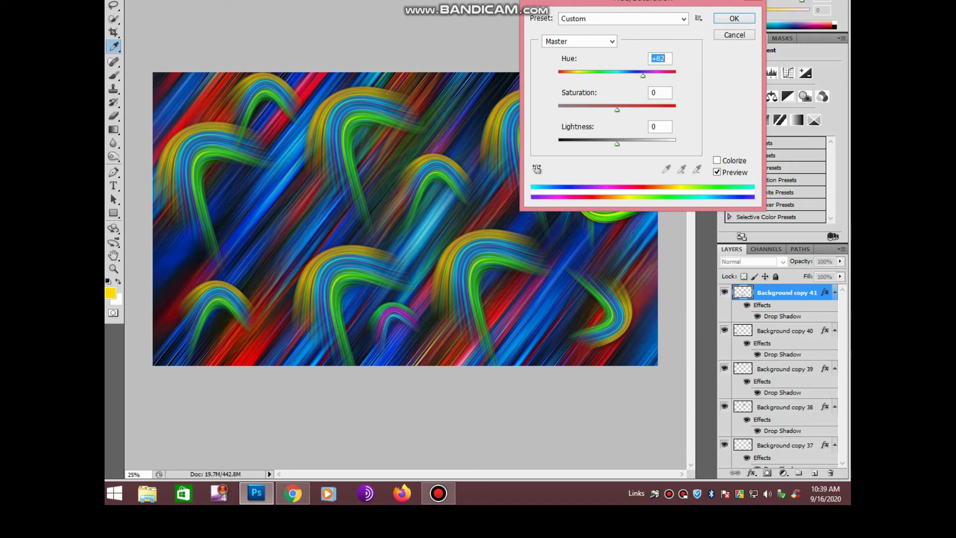
key("shift+Down")
key("shift+Down")
key("shift+Down")
key("shift+Down")
key("shift+Down")
key("shift+Down")
key("Down")
key("Down")
key("Down")
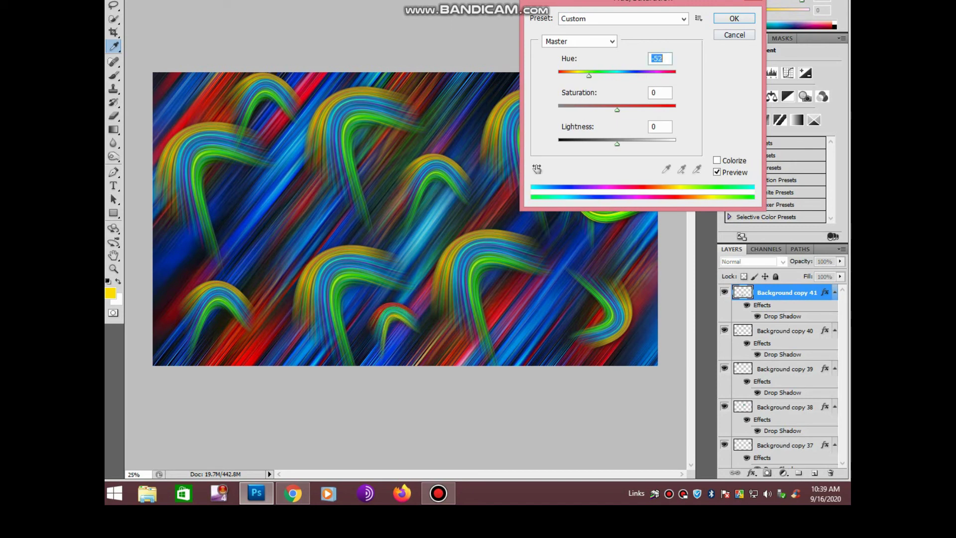
key("Return")
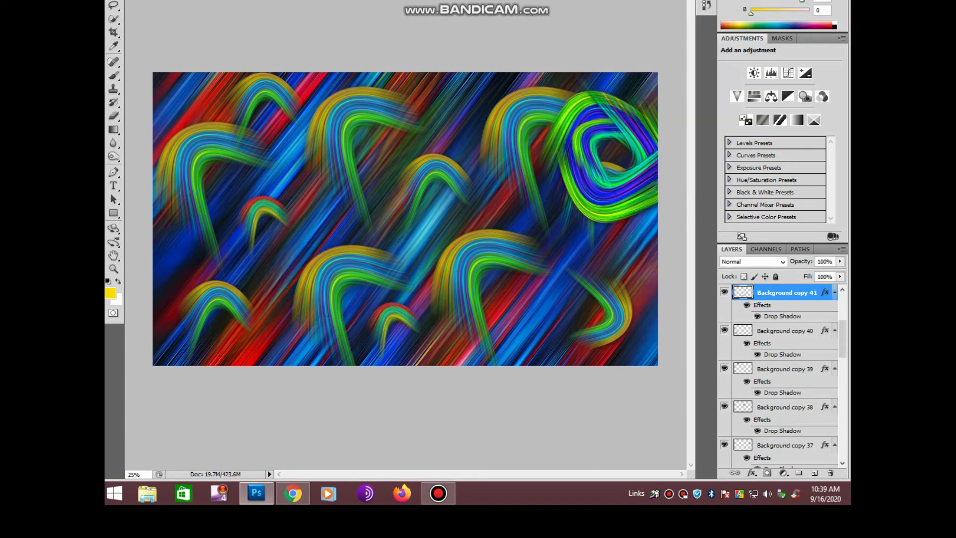
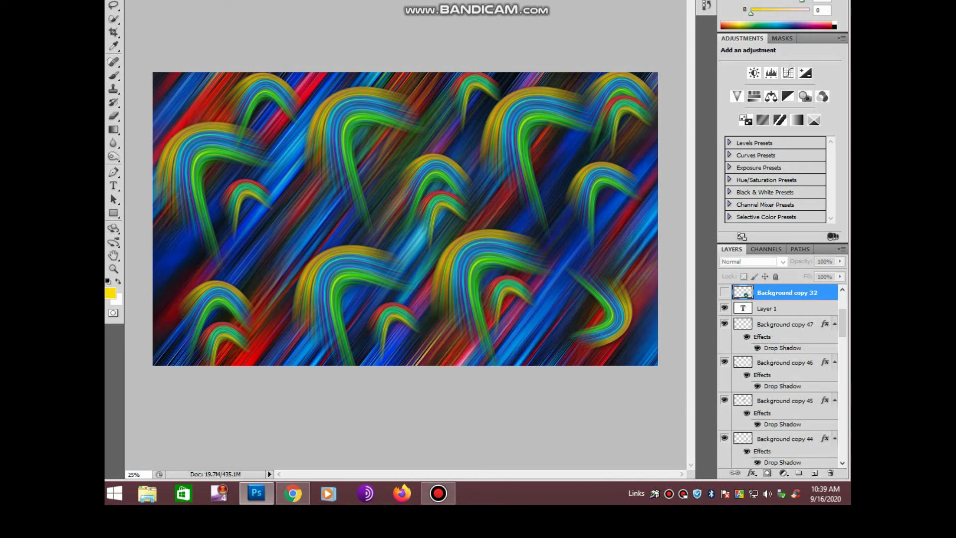
- Select the Background copy 47 layer and drag it lower in the layer stack
left_click(787, 324)
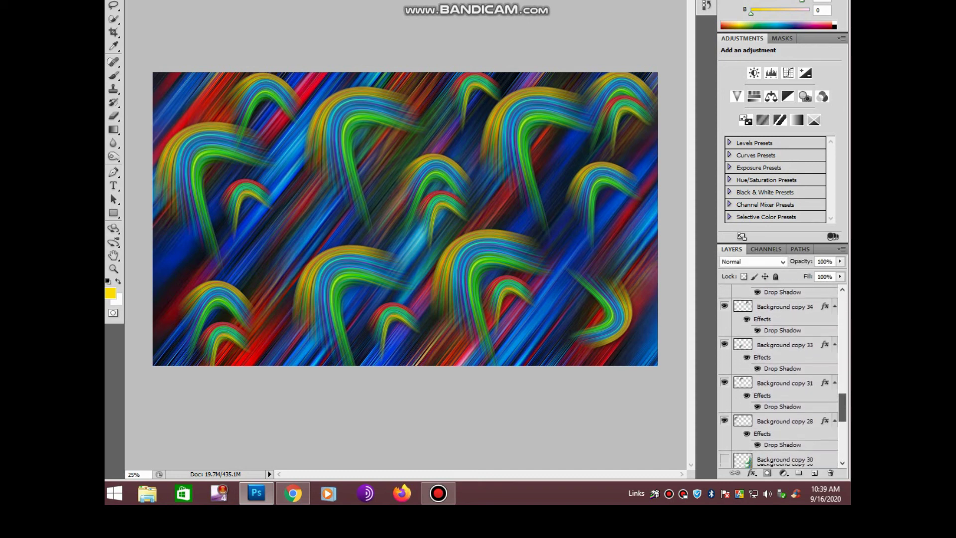
left_click_drag(842, 323, 842, 429)
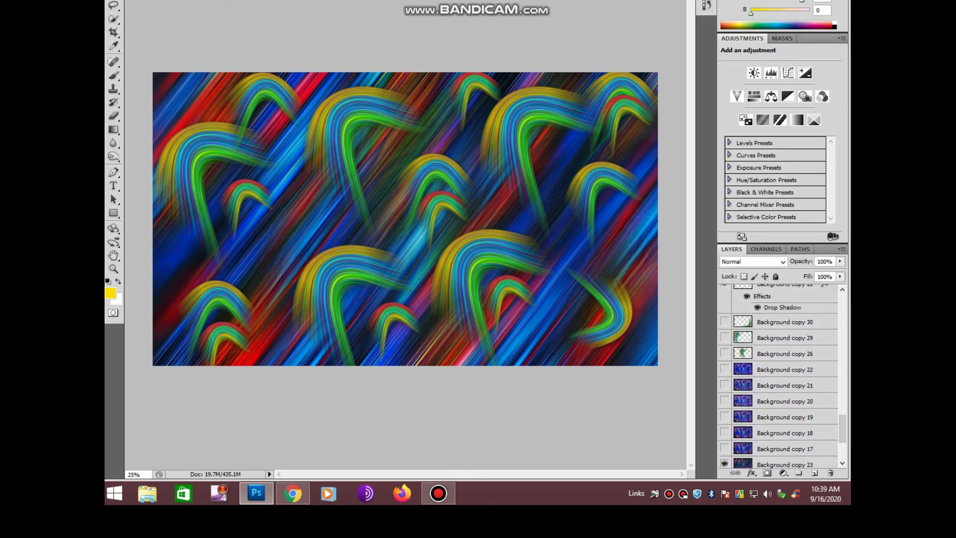
scroll(780, 376, "up", 1)
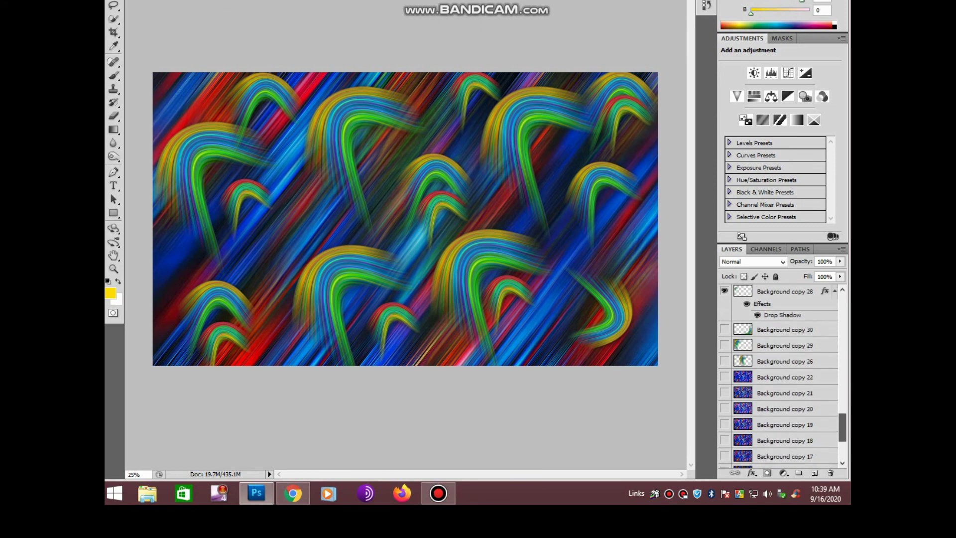
scroll(779, 376, "up", 2)
scroll(780, 376, "up", 2)
scroll(779, 376, "up", 2)
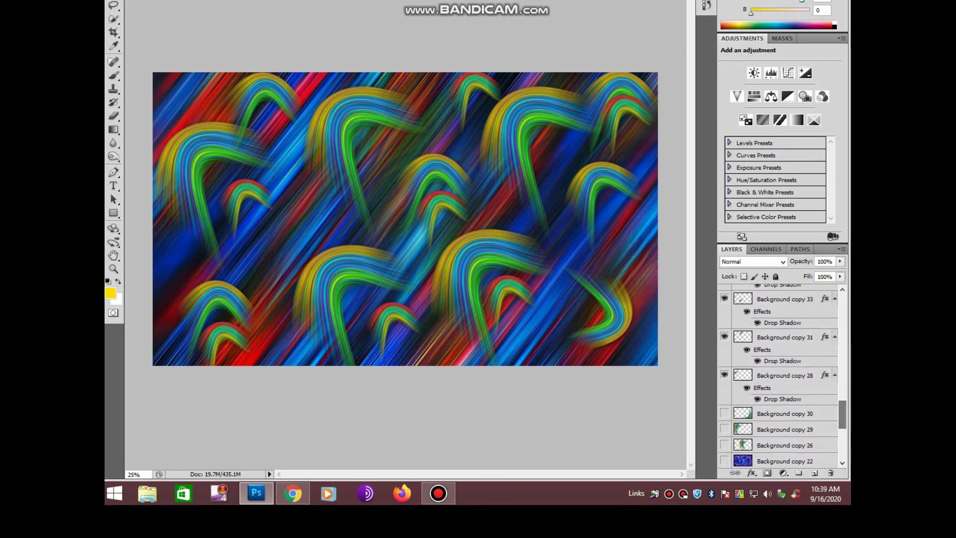
- Merge the swirl layers Background copy 33, 31 and 28 into one layer
left_click(784, 299)
left_click(784, 337, "ctrl")
left_click(784, 376, "ctrl")
right_click(785, 375)
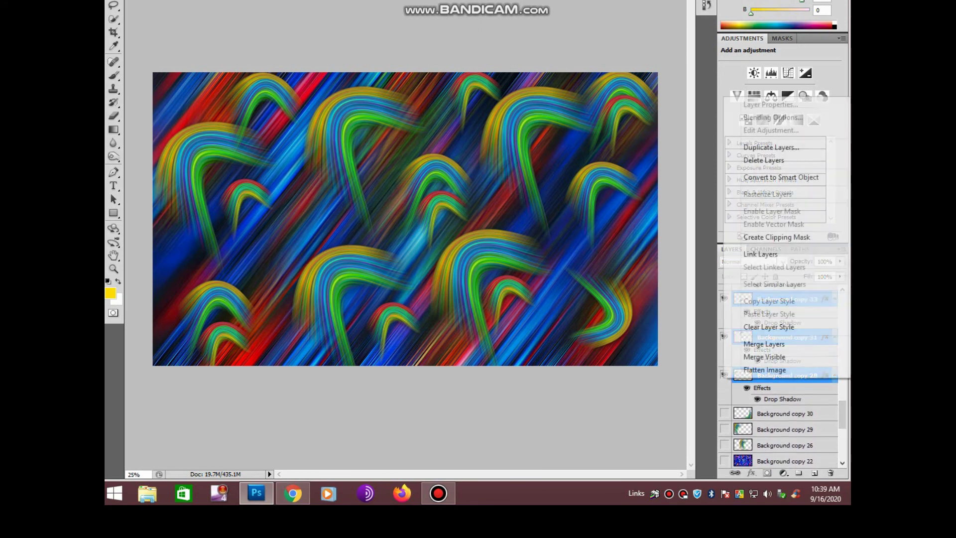
left_click(767, 343)
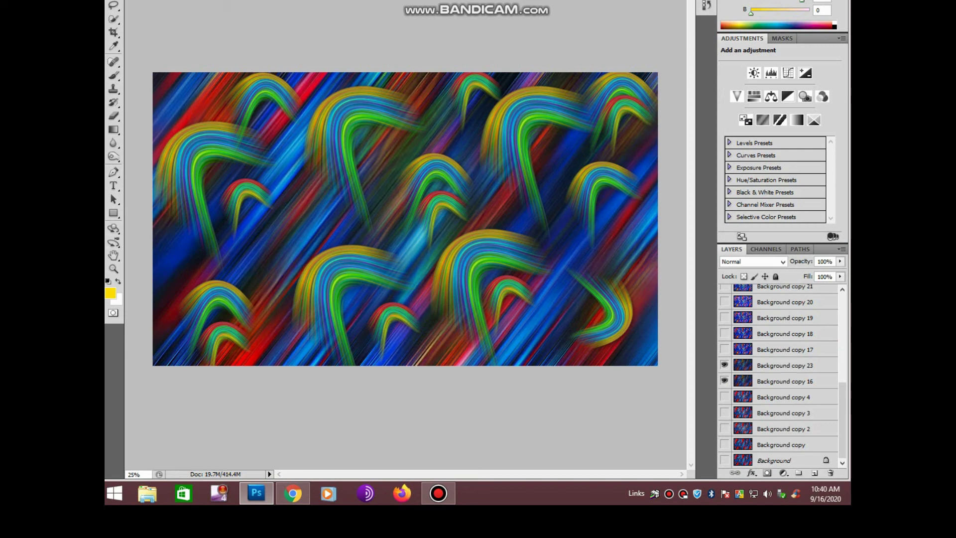
scroll(779, 373, "up", 5)
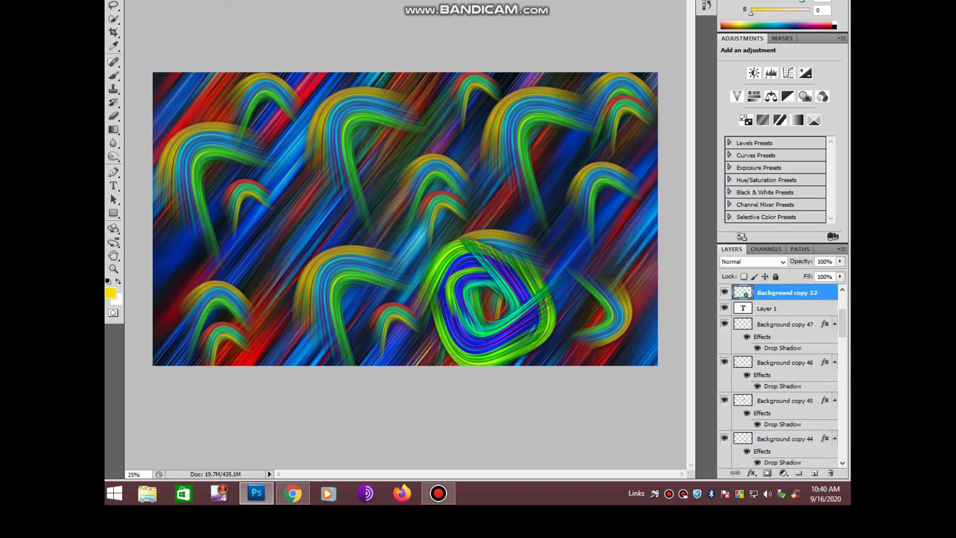
- Hide the green-blue spiral layer Background copy 32 and select Background copy 45
left_click(438, 493)
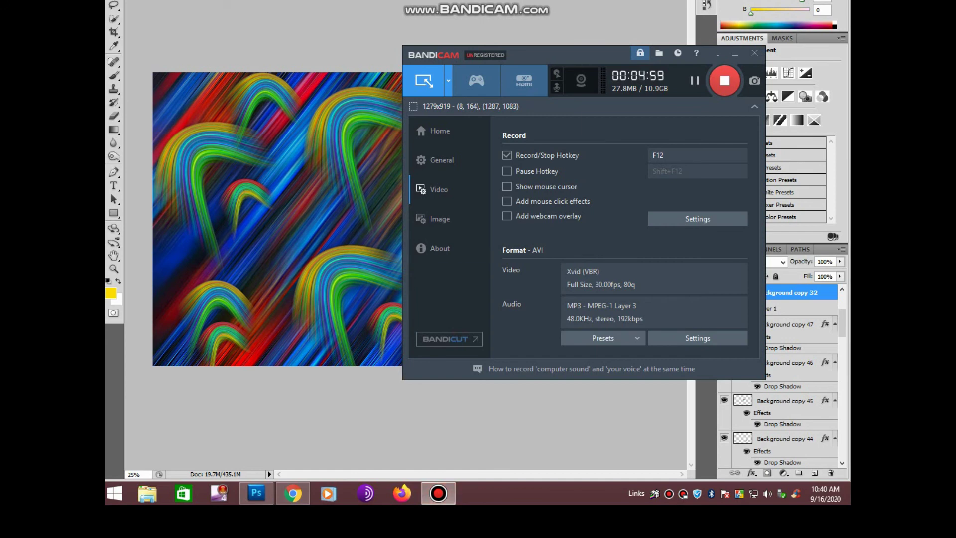
left_click(734, 53)
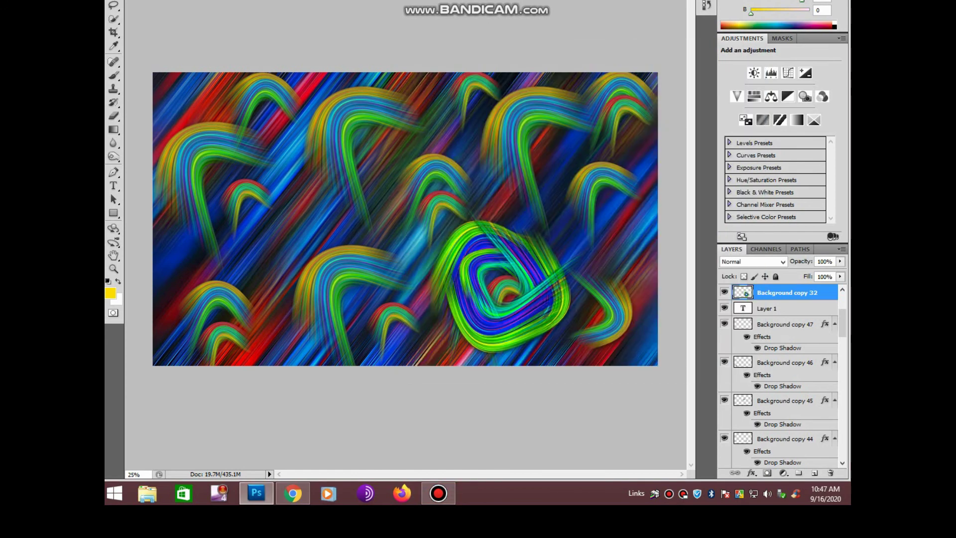
left_click(725, 292)
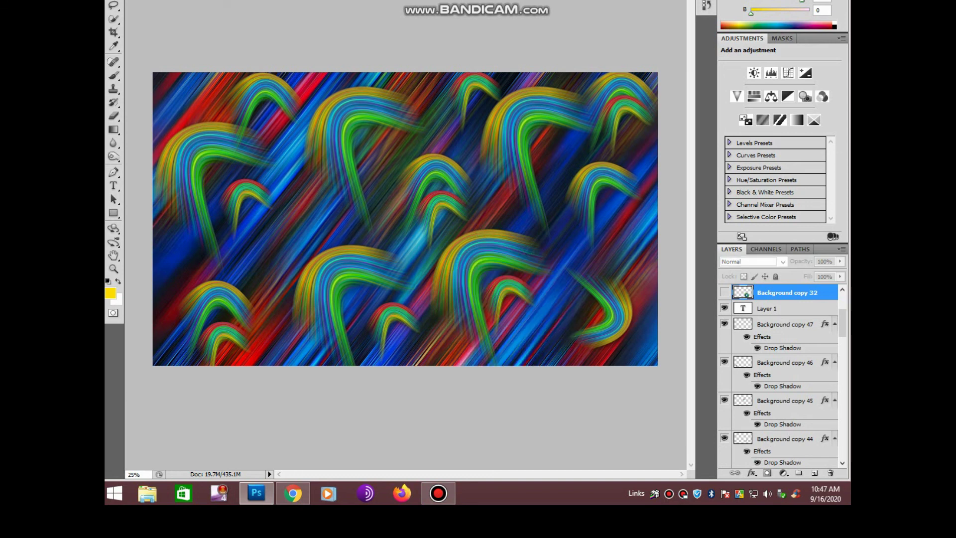
left_click(786, 400)
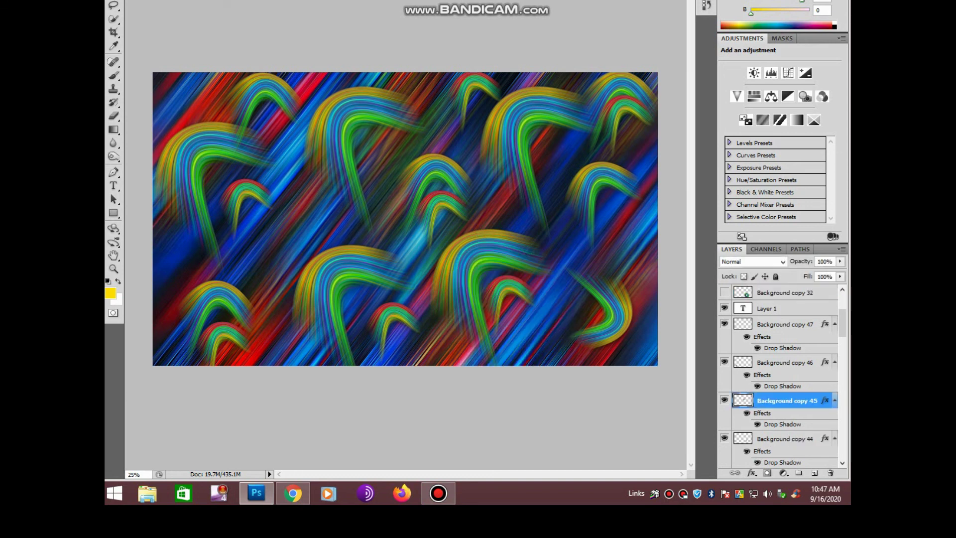
- Stamp the visible layers into a new layer and apply an S-shaped contrast curve
key("ctrl+e")
key("ctrl+m")
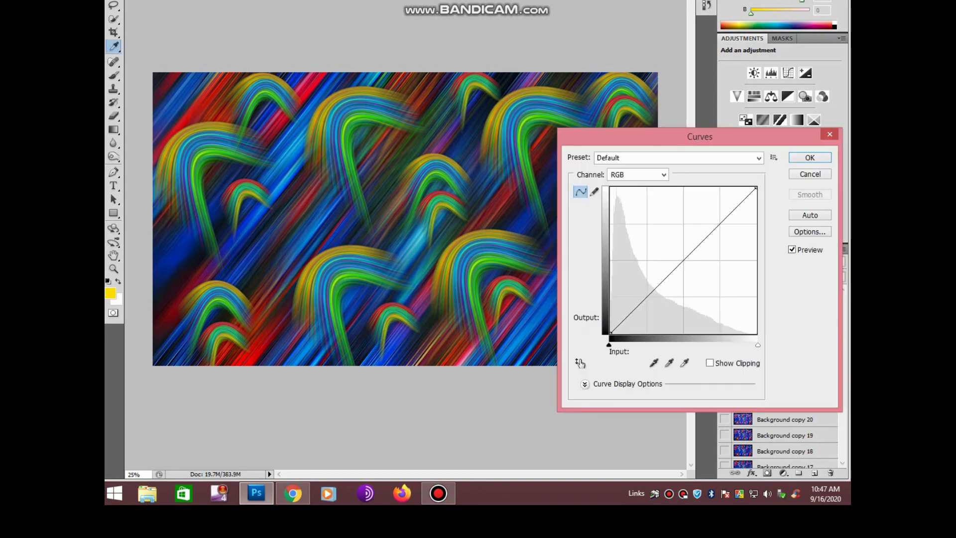
mouse_move(683, 260)
left_mouse_down()
mouse_move(683, 243)
mouse_move(698, 246)
left_mouse_up()
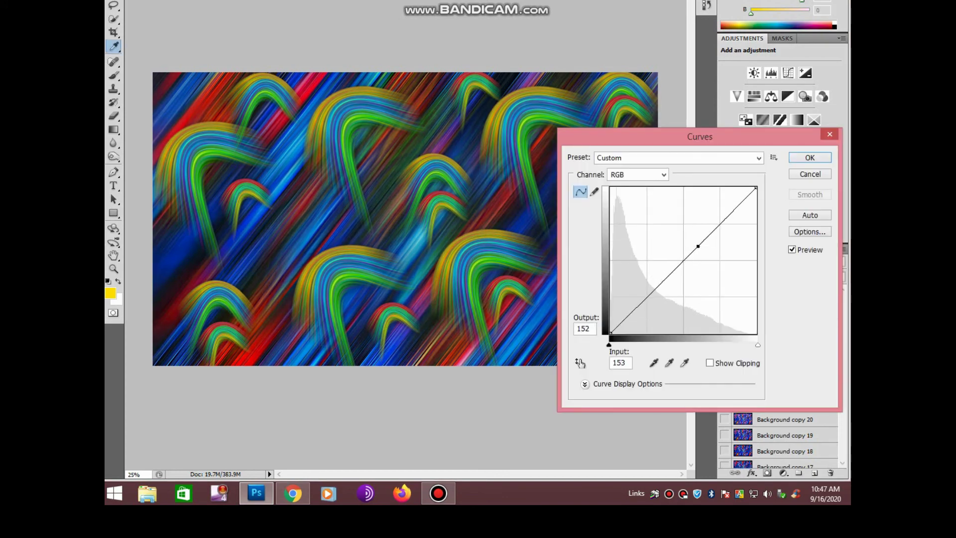
left_click_drag(666, 278, 667, 292)
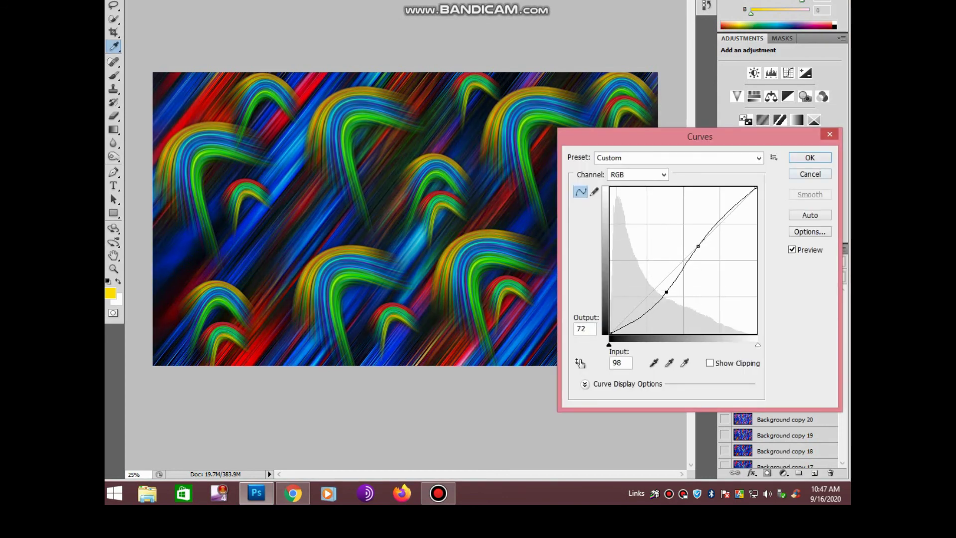
key("Return")
- Shift the shadows to Blue +22, then duplicate the layer and hide Background copy 46
key("ctrl+b")
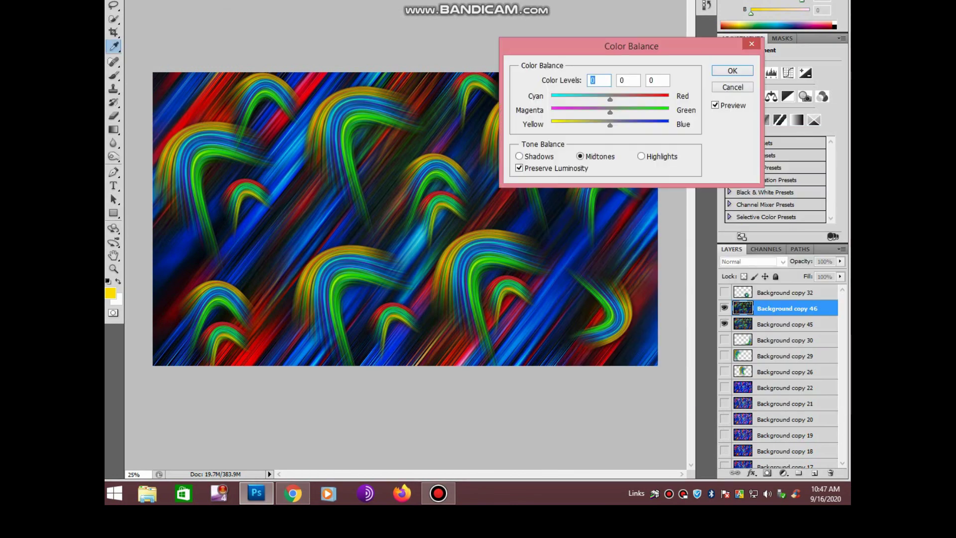
left_click_drag(598, 46, 690, 0)
key("ctrl+1")
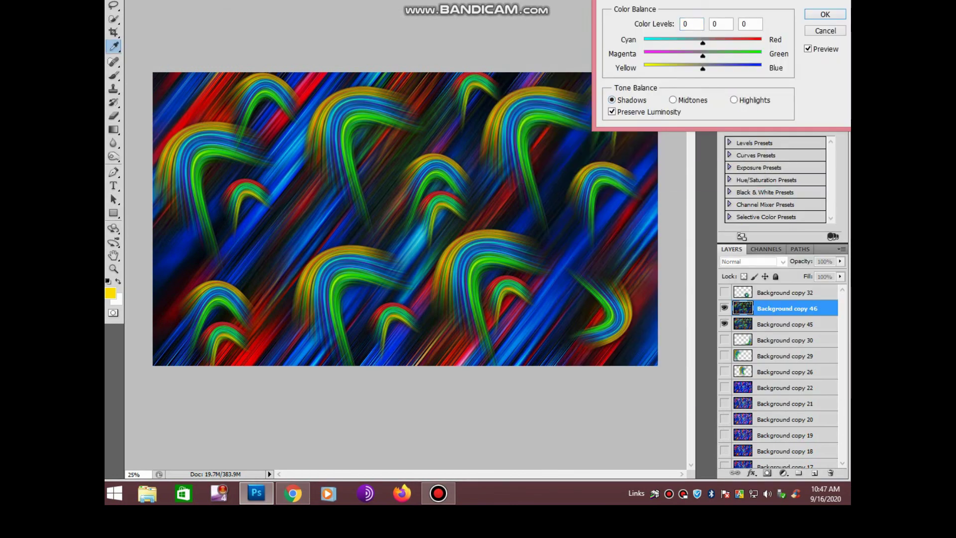
key("shift+Up")
key("shift+Up")
key("Up")
key("Up")
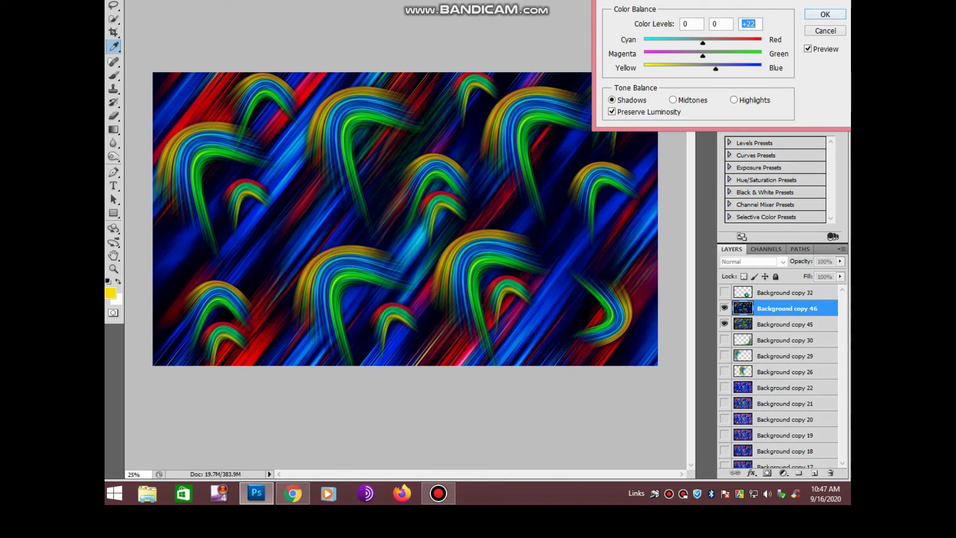
key("Return")
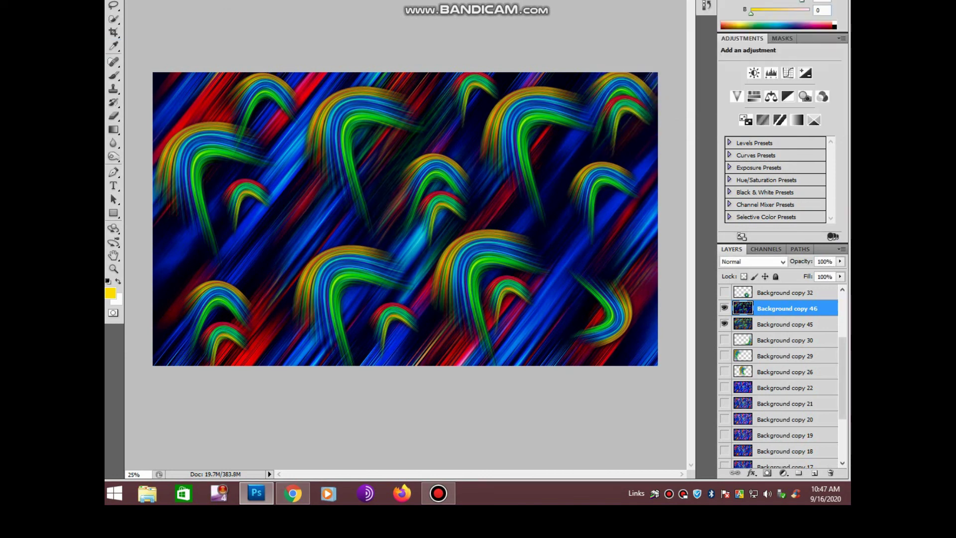
key("ctrl+j")
left_click(724, 323)
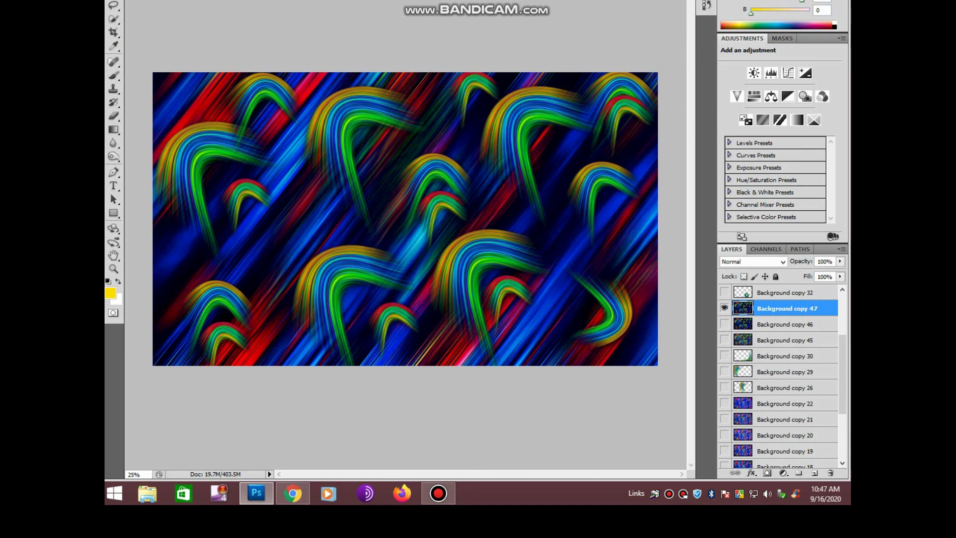
- Duplicate the layer and apply Motion Blur at angle 67, distance 624
key("ctrl+j")
key("alt+t")
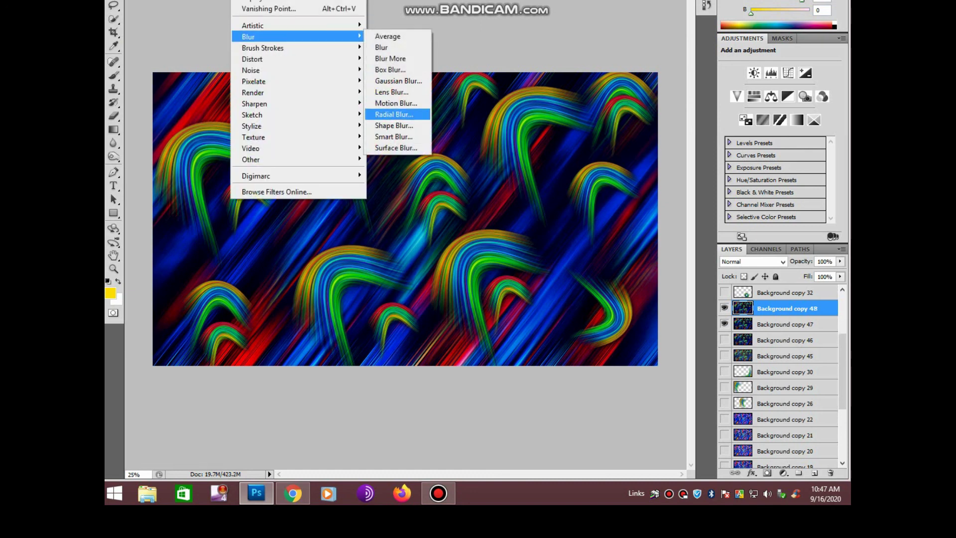
left_click(396, 103)
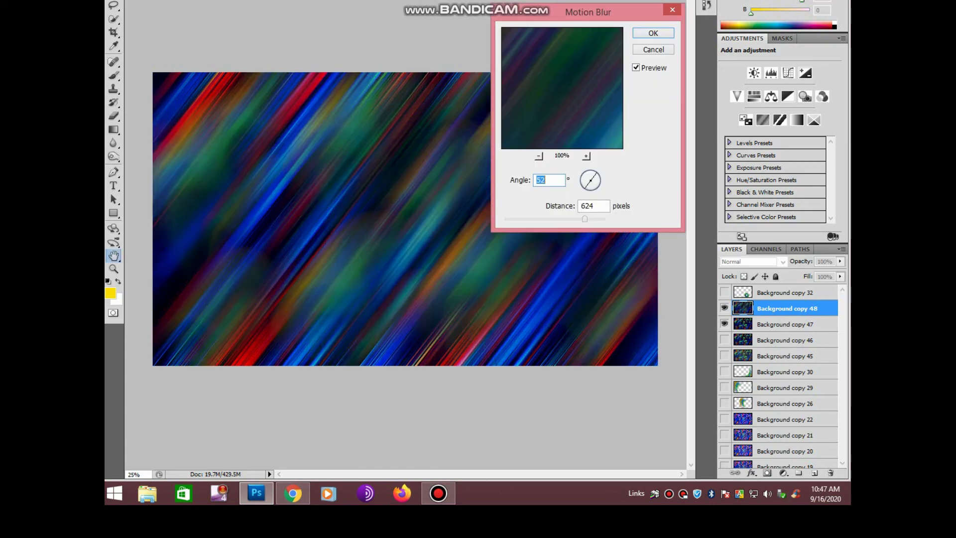
type("88")
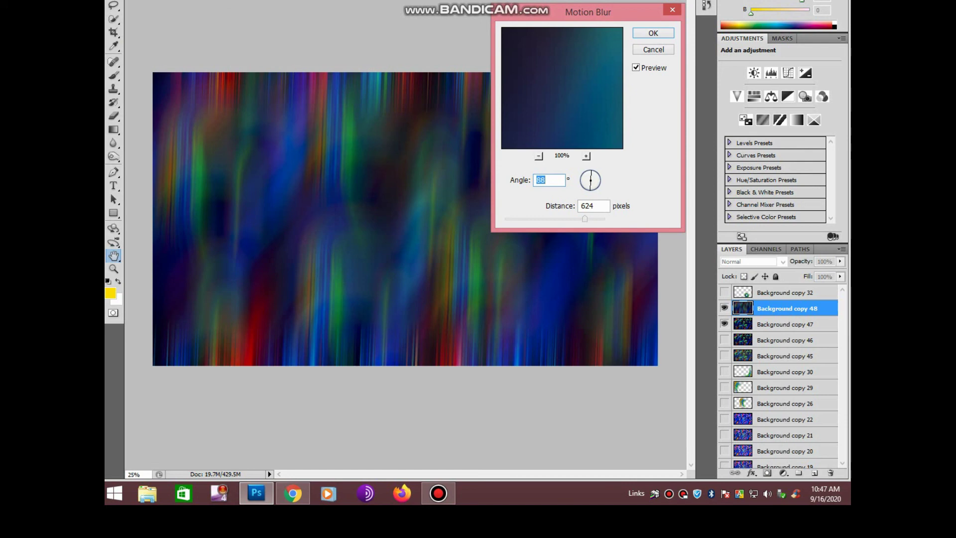
type("67")
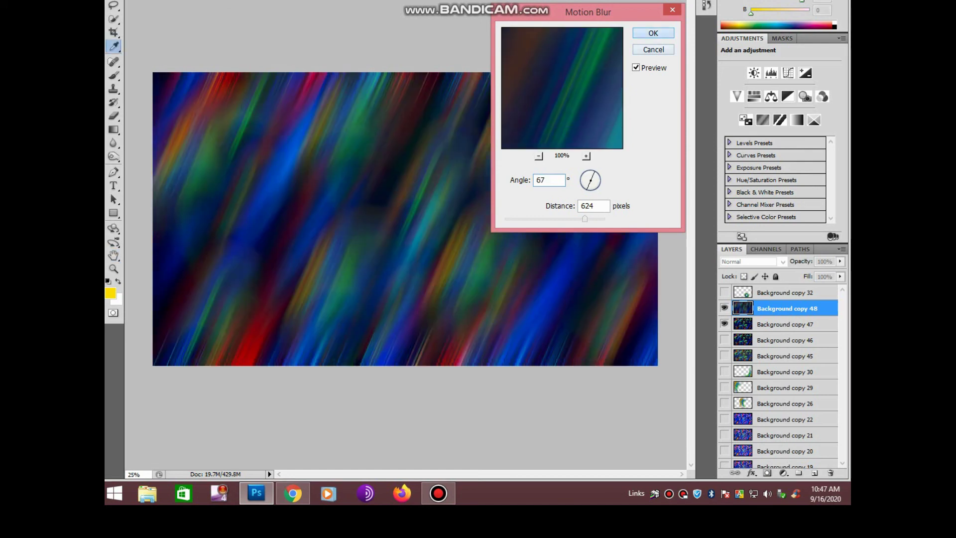
key("Return")
- Sharpen the blurred streaks with Unsharp Mask and show the green-blue spiral layer again
key("alt+t")
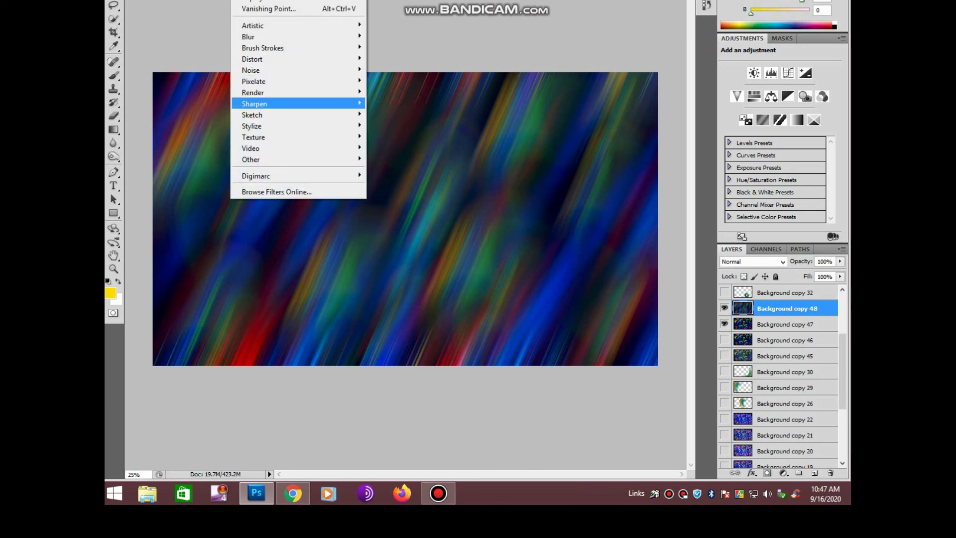
key("Right")
key("Up")
key("Return")
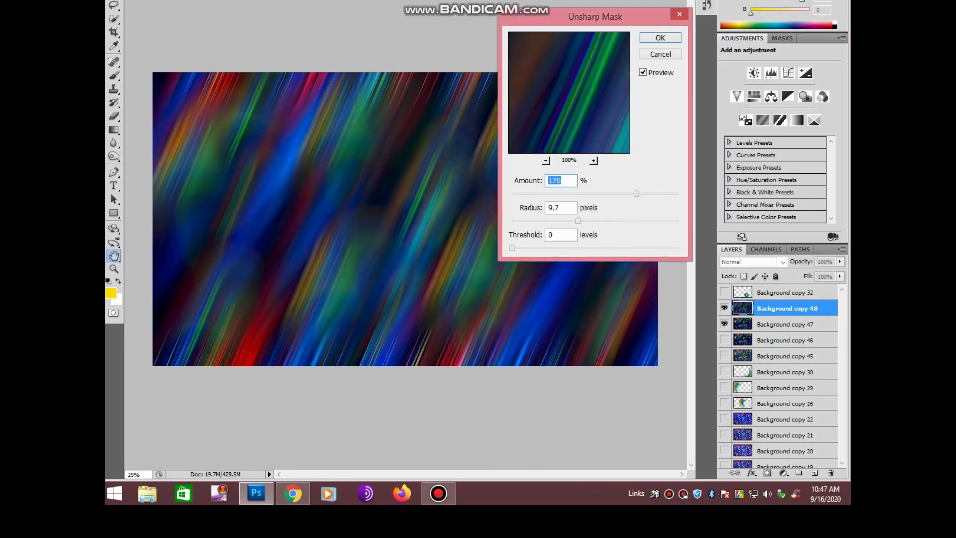
key("Return")
left_click(724, 292)
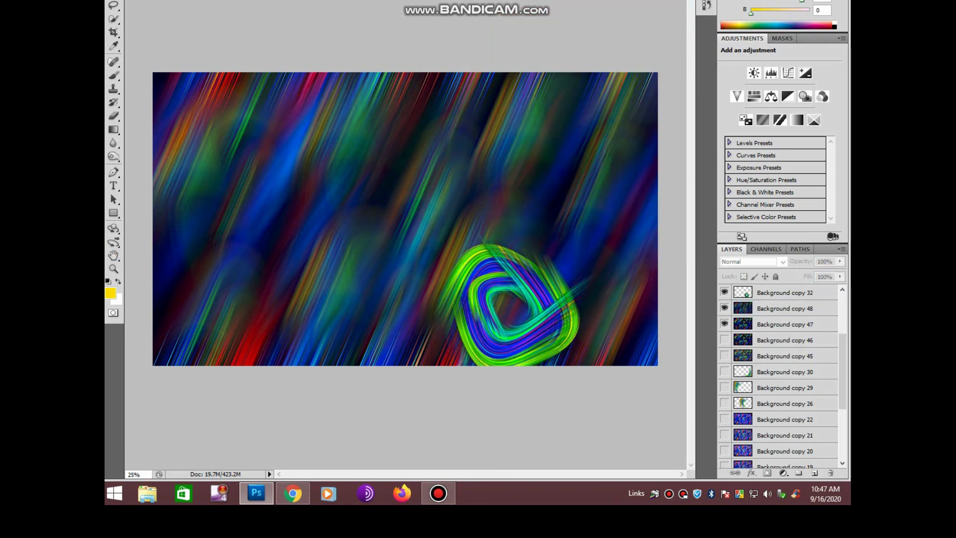
- Move the swirl upper left and add smaller, rotated, repeated swirl copies beside it
left_click_drag(518, 299, 319, 204)
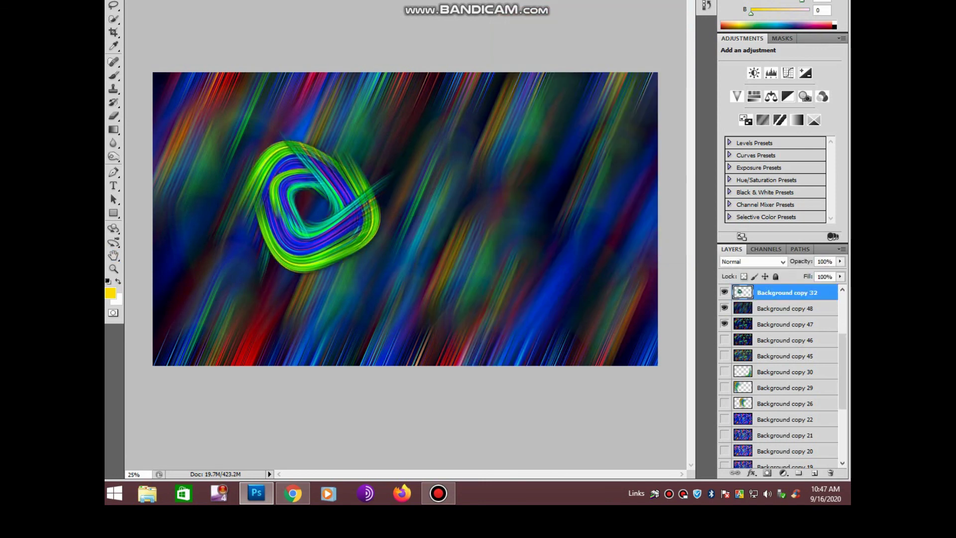
key("ctrl+j")
key("ctrl+t")
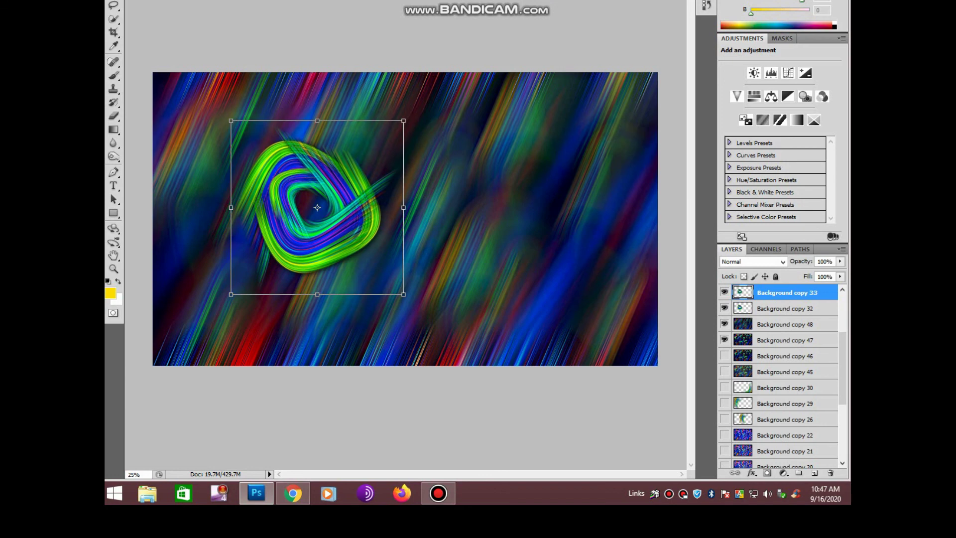
mouse_move(402, 293)
left_mouse_down()
mouse_move(386, 269)
mouse_move(391, 224)
left_mouse_up()
left_click_drag(319, 204, 411, 181)
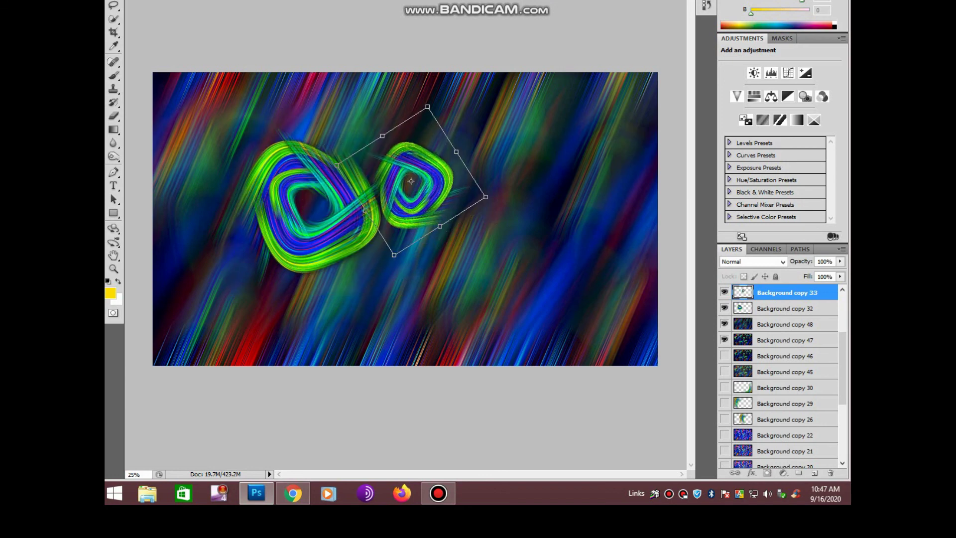
key("Return")
key("ctrl+shift+alt+t")
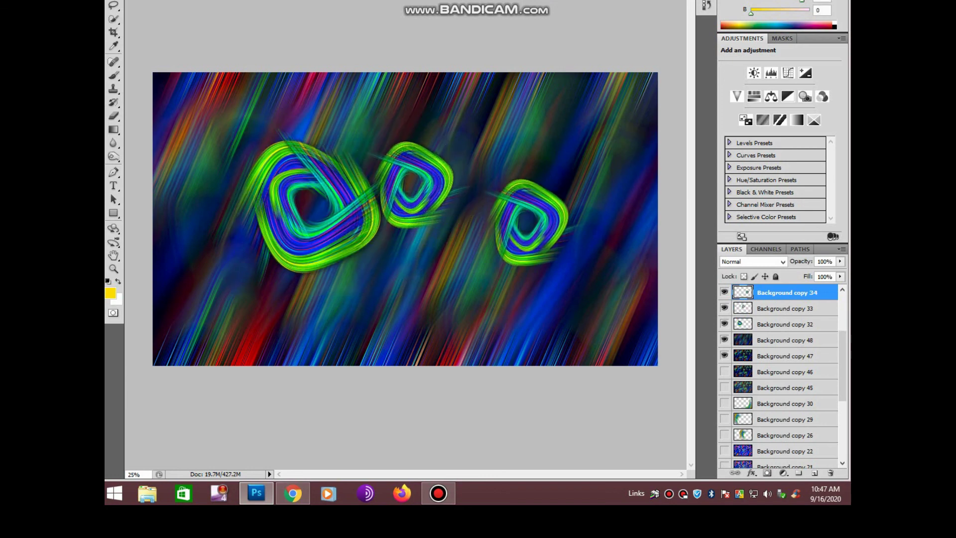
- Place swirl copies at the bottom left and centre bottom, rotating the centre one
mouse_move(313, 207)
left_mouse_down()
mouse_move(214, 134)
mouse_move(204, 209)
mouse_move(244, 304)
left_mouse_up()
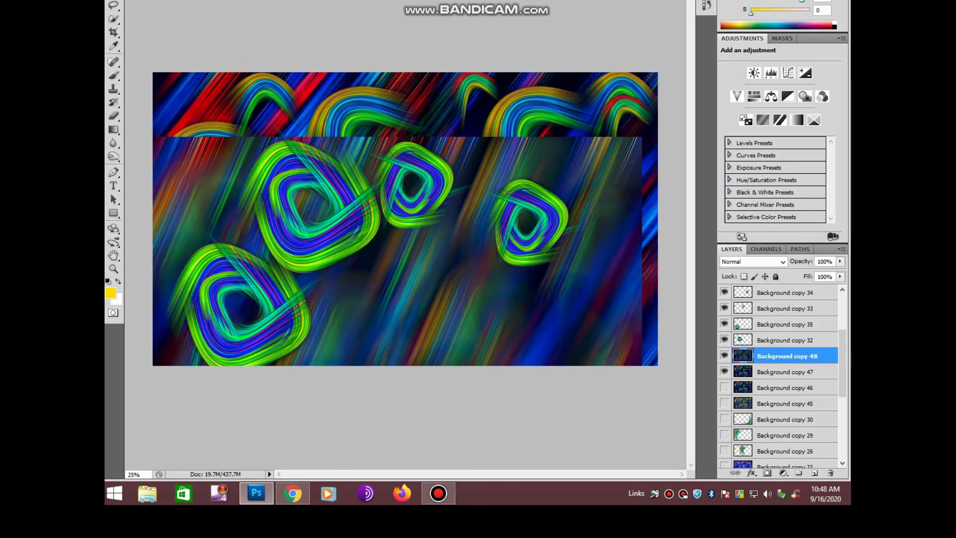
mouse_move(244, 304)
left_mouse_down()
mouse_move(256, 316)
mouse_move(538, 202)
mouse_move(591, 133)
mouse_move(598, 159)
mouse_move(483, 321)
left_mouse_up()
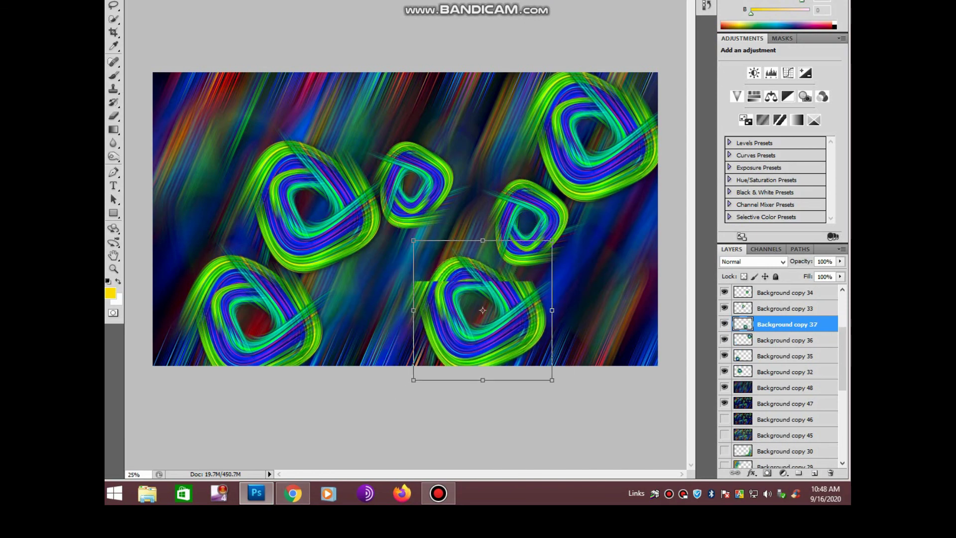
left_click_drag(578, 406, 516, 428)
key("Return")
mouse_move(473, 313)
left_mouse_down()
mouse_move(239, 165)
mouse_move(219, 127)
mouse_move(600, 299)
left_mouse_up()
- Duplicate more swirls and spread them across the top and left side of the canvas
key("ctrl+j")
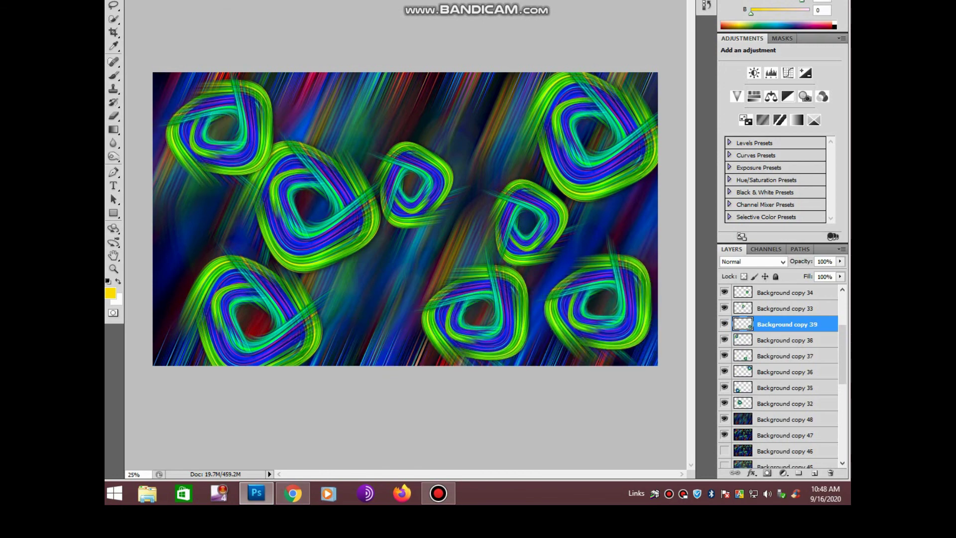
left_click_drag(416, 184, 446, 149)
left_click_drag(318, 209, 341, 213)
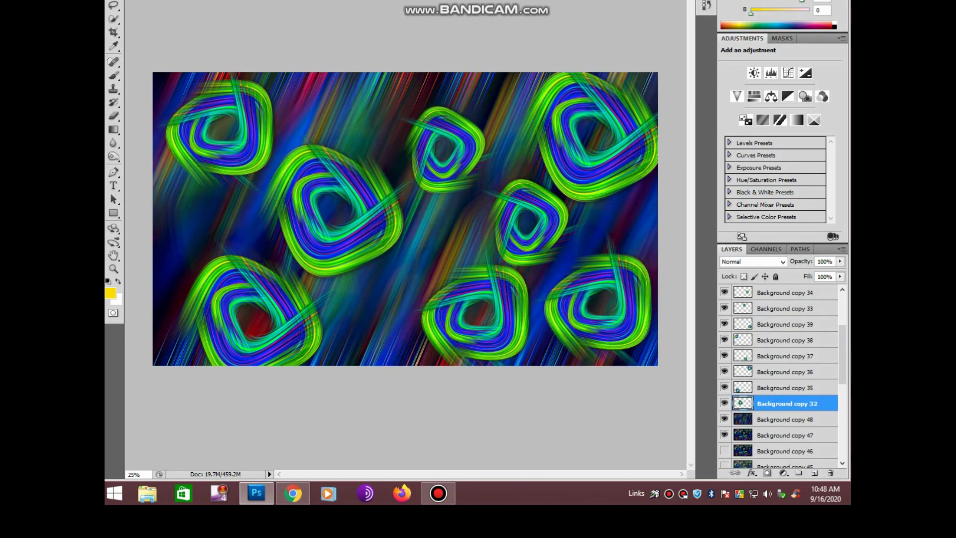
left_click_drag(219, 129, 211, 124)
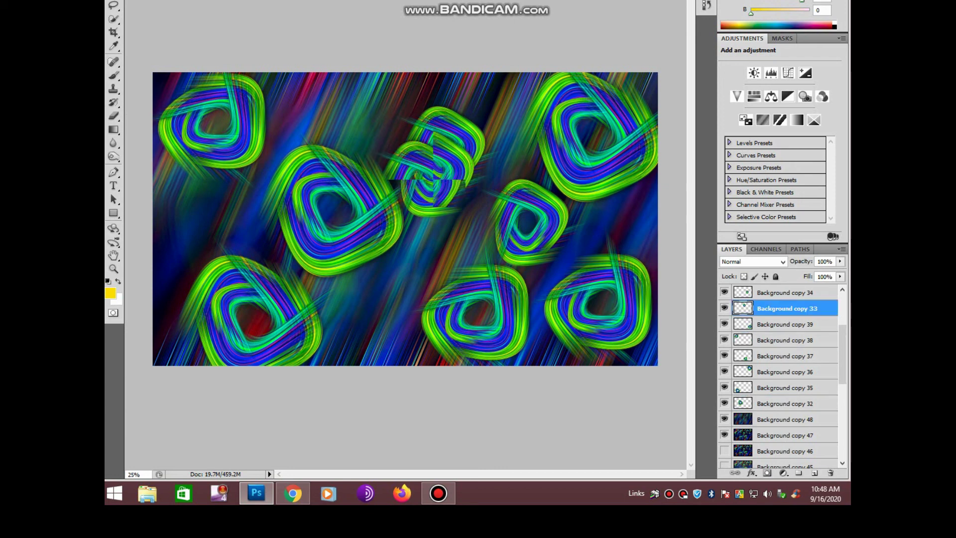
left_click_drag(443, 150, 204, 219)
left_click_drag(443, 150, 364, 107)
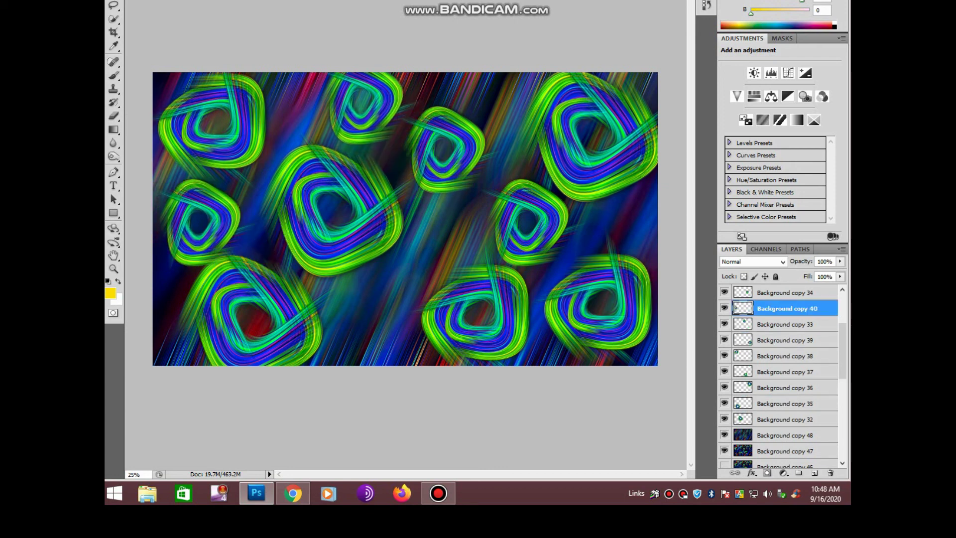
left_click(787, 451)
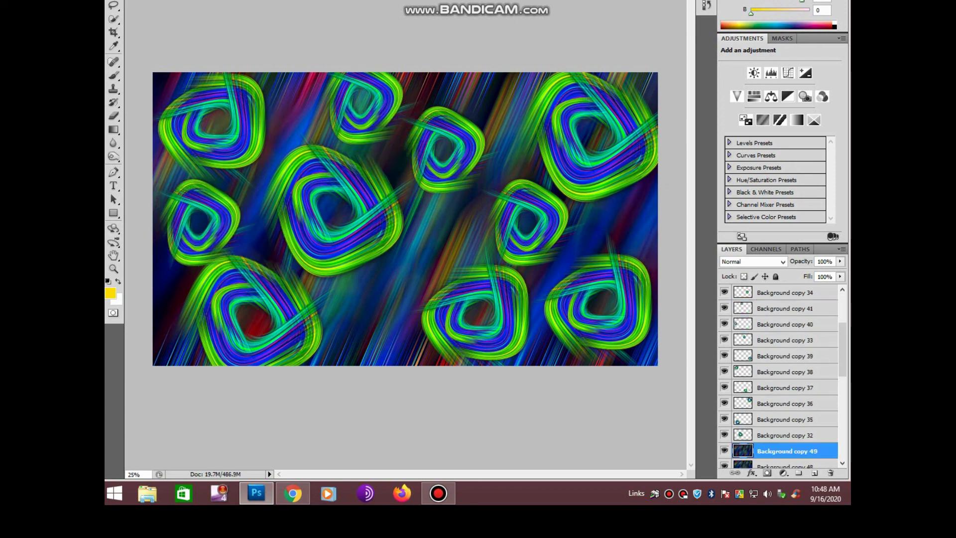
- Move the streak layer above the swirls and erase patches to reveal swirls underneath
left_click_drag(786, 450, 787, 289)
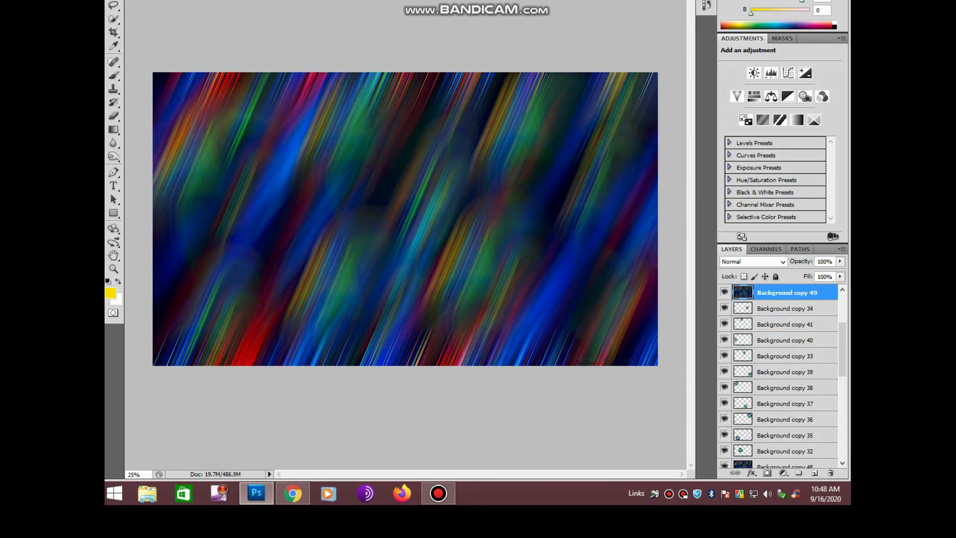
left_click_drag(114, 115, 144, 113)
mouse_move(329, 189)
left_mouse_down()
mouse_move(288, 154)
mouse_move(214, 117)
mouse_move(189, 209)
mouse_move(219, 244)
left_mouse_up()
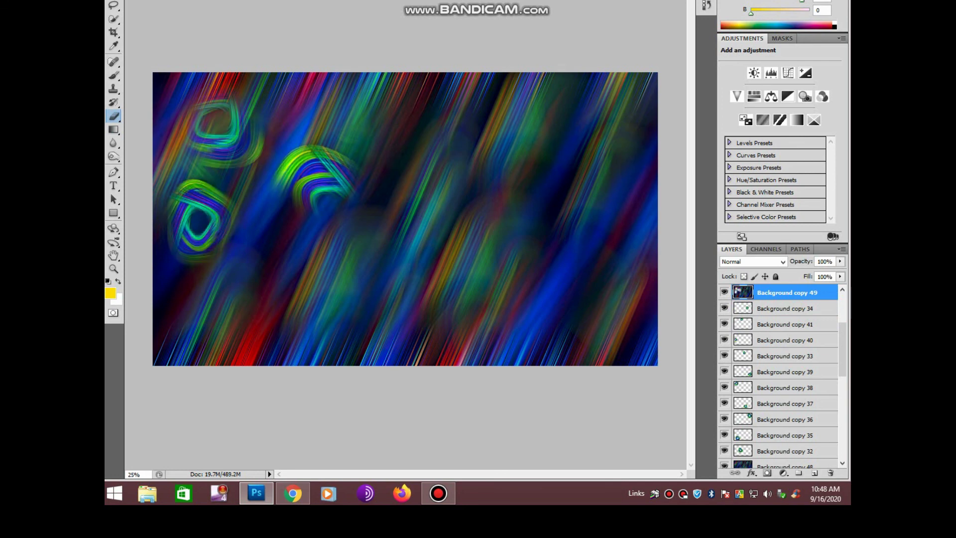
mouse_move(473, 125)
left_mouse_down()
mouse_move(438, 159)
mouse_move(433, 189)
left_mouse_up()
mouse_move(577, 120)
left_mouse_down()
mouse_move(547, 194)
mouse_move(627, 169)
left_mouse_up()
mouse_move(538, 249)
left_mouse_down()
mouse_move(563, 309)
mouse_move(498, 204)
left_mouse_up()
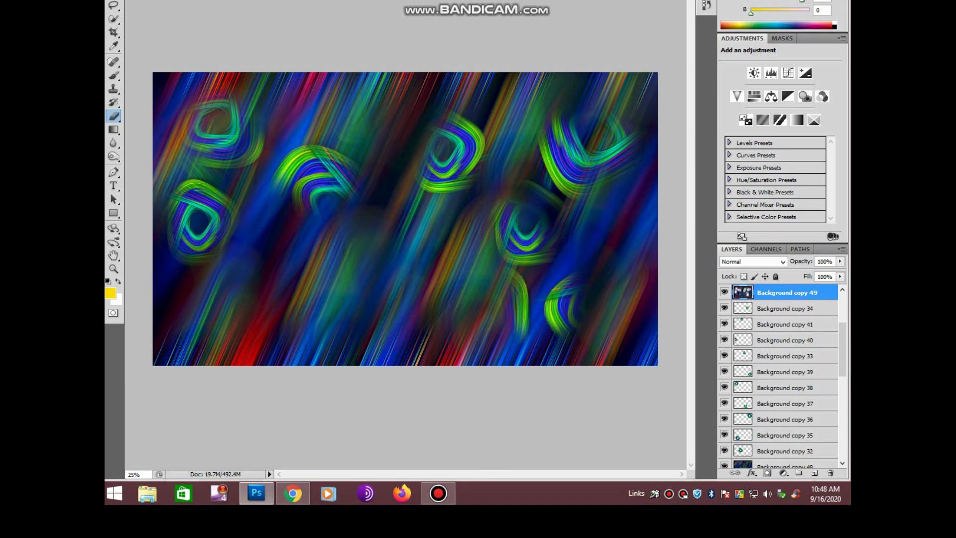
mouse_move(398, 224)
left_mouse_down()
mouse_move(371, 257)
mouse_move(304, 274)
left_mouse_up()
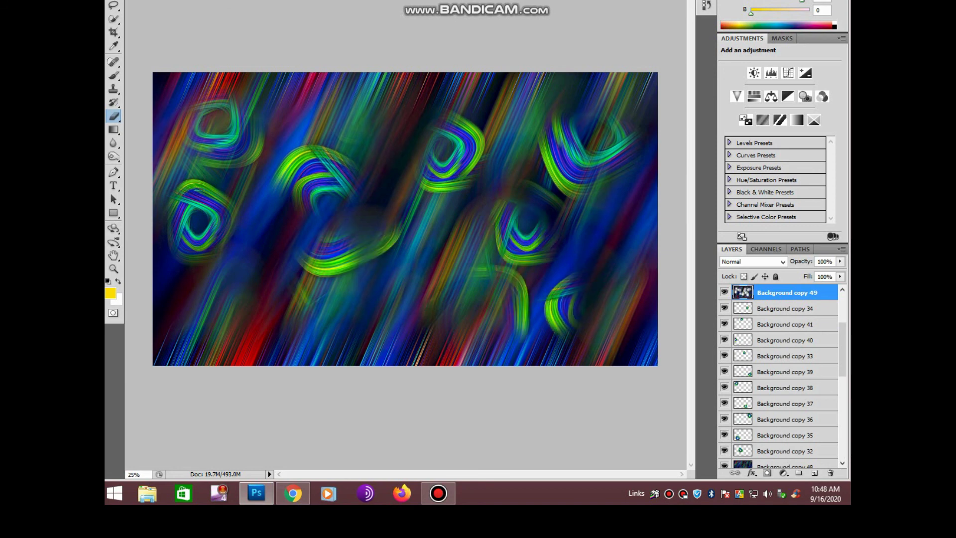
mouse_move(286, 241)
left_mouse_down()
mouse_move(229, 343)
mouse_move(316, 359)
left_mouse_up()
left_click_drag(393, 85, 433, 129)
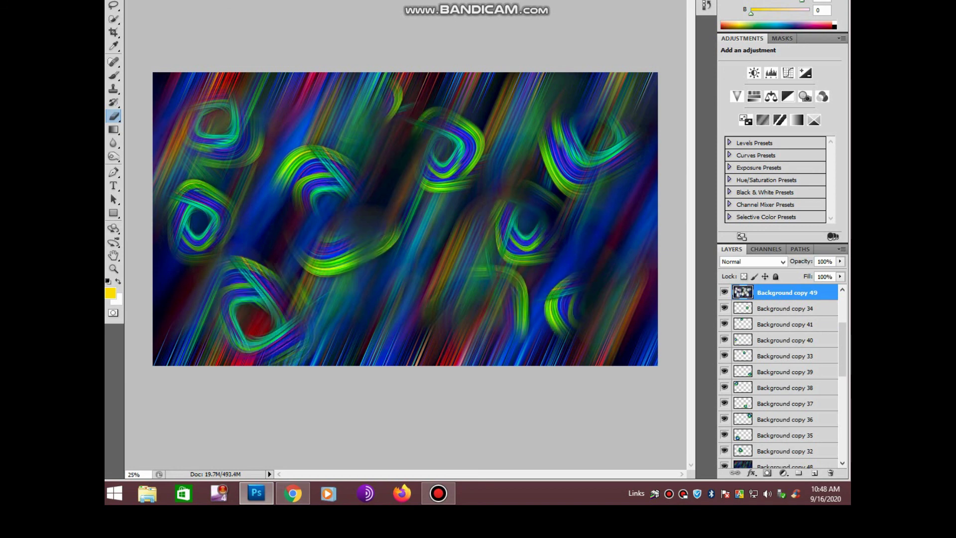
- Duplicate the original swirl layer, hide the original, and merge the visible layers
scroll(777, 373, "down", 2)
scroll(777, 374, "down", 2)
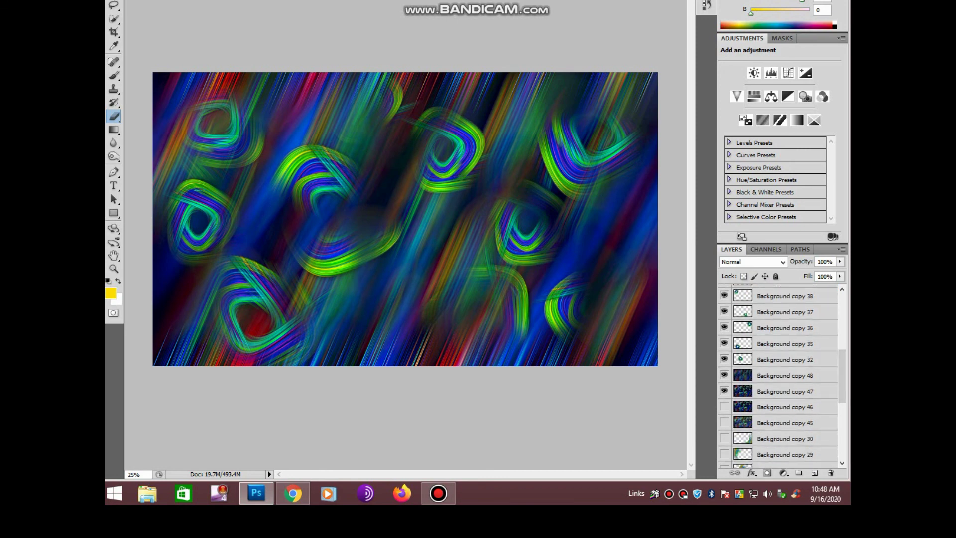
left_click(725, 359)
left_click(787, 359)
key("ctrl+j")
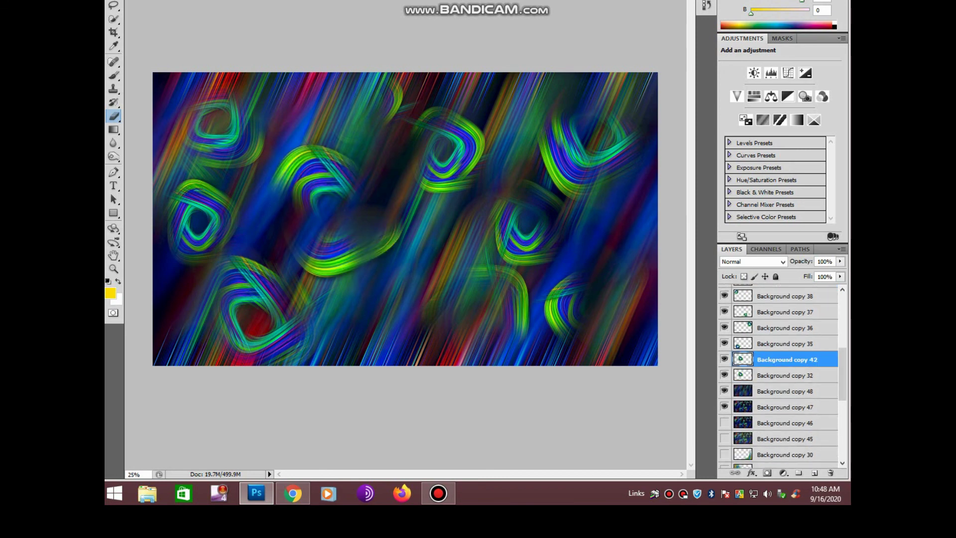
left_click(724, 375)
key("ctrl+shift+e")
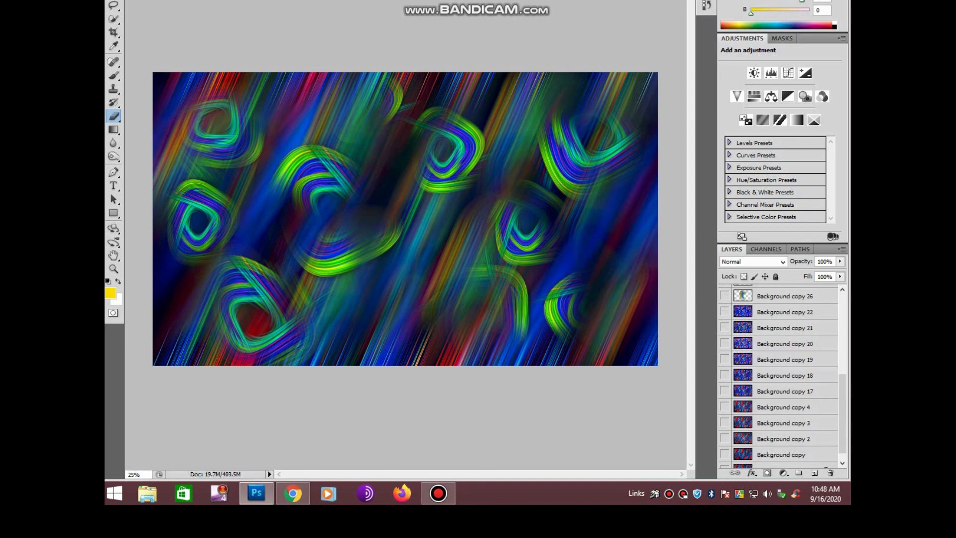
key("ctrl+m")
- Add an S-curve for contrast and push the midtones strongly toward Red
mouse_move(690, 241)
left_mouse_down()
mouse_move(685, 232)
mouse_move(698, 232)
left_mouse_up()
mouse_move(672, 271)
left_mouse_down()
mouse_move(672, 280)
mouse_move(664, 267)
mouse_move(668, 277)
left_mouse_up()
key("Return")
key("ctrl+b")
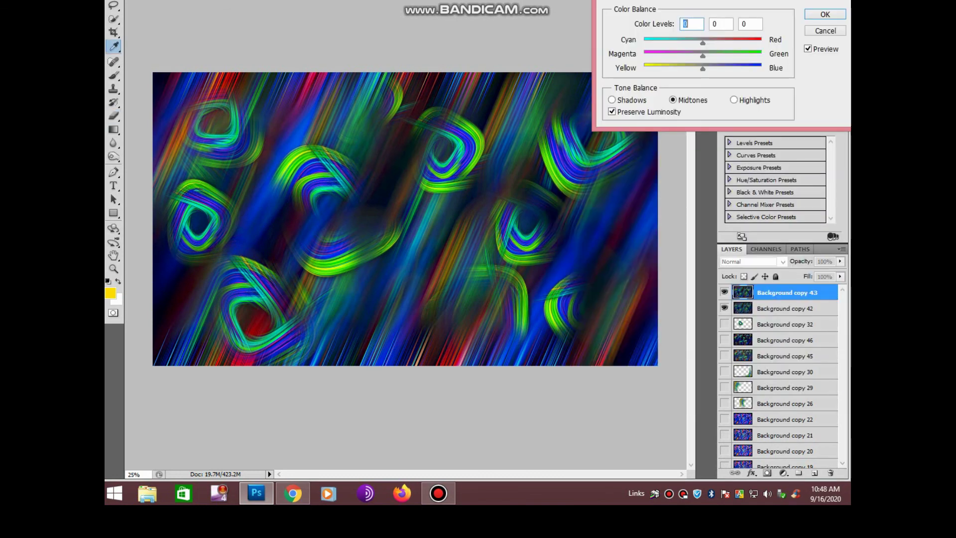
left_click_drag(704, 42, 745, 43)
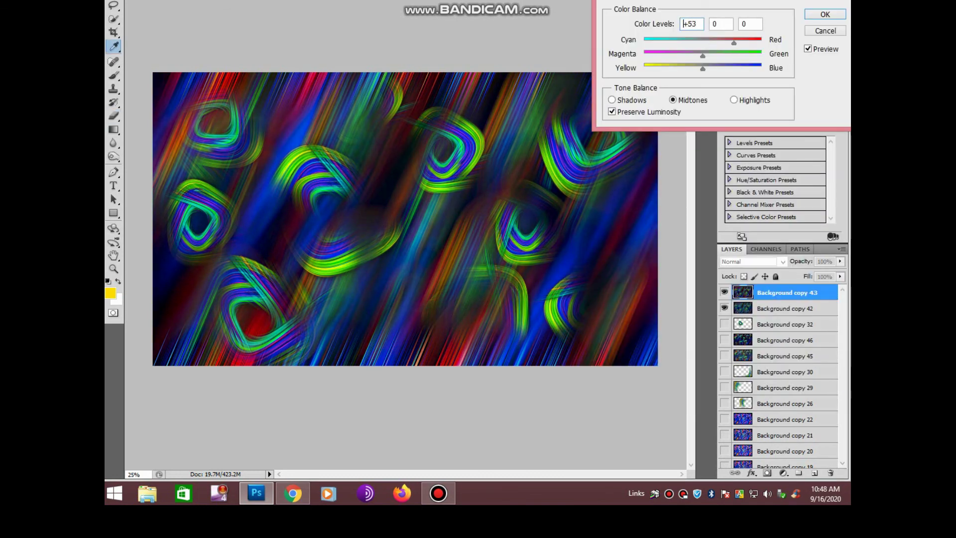
key("Return")
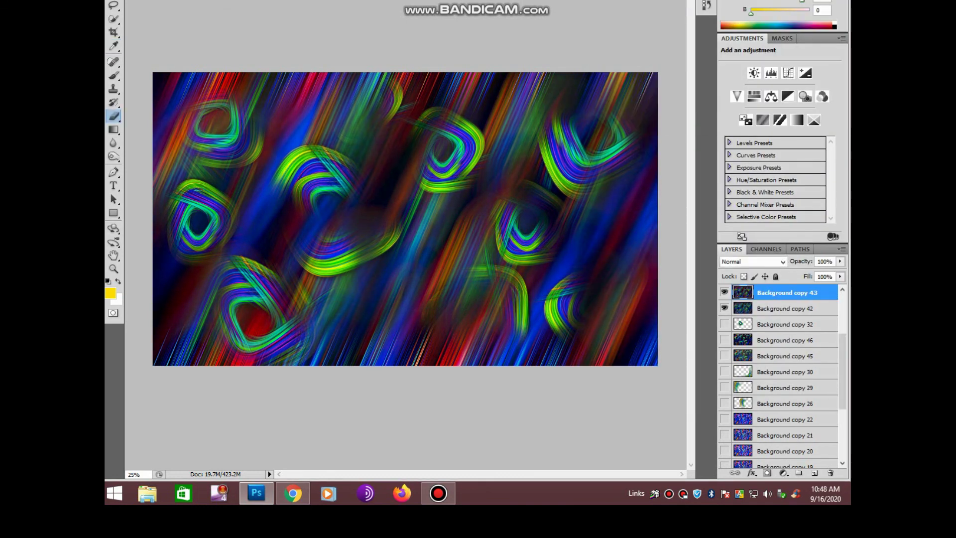
- Warp the whole image, pulling the bottom edge down and bowing the top upward
key("ctrl+t")
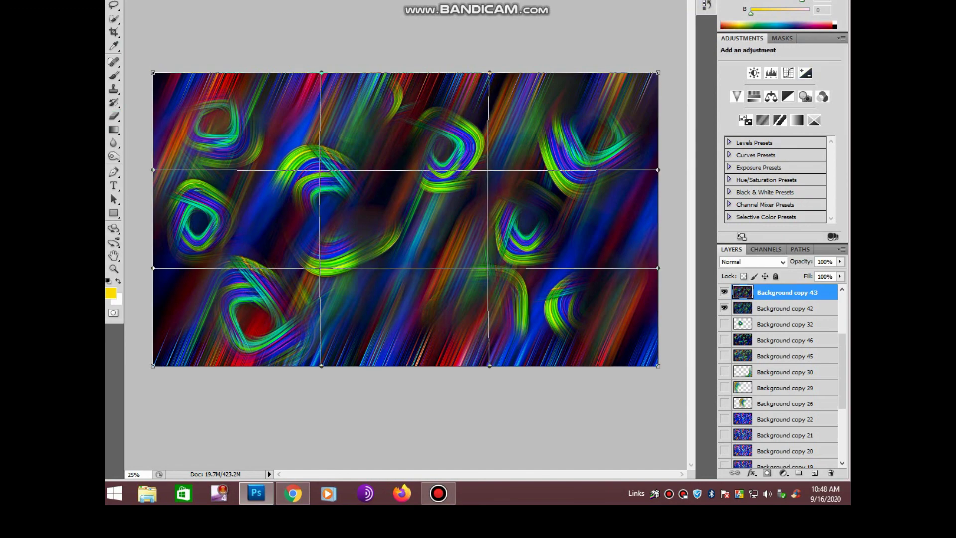
left_click_drag(489, 365, 514, 377)
left_click_drag(658, 366, 672, 364)
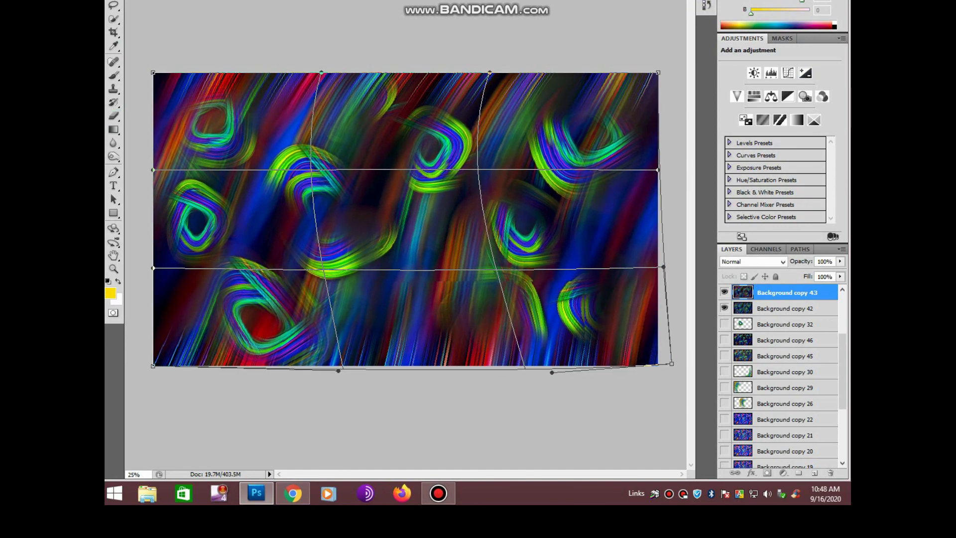
left_click_drag(322, 73, 318, 64)
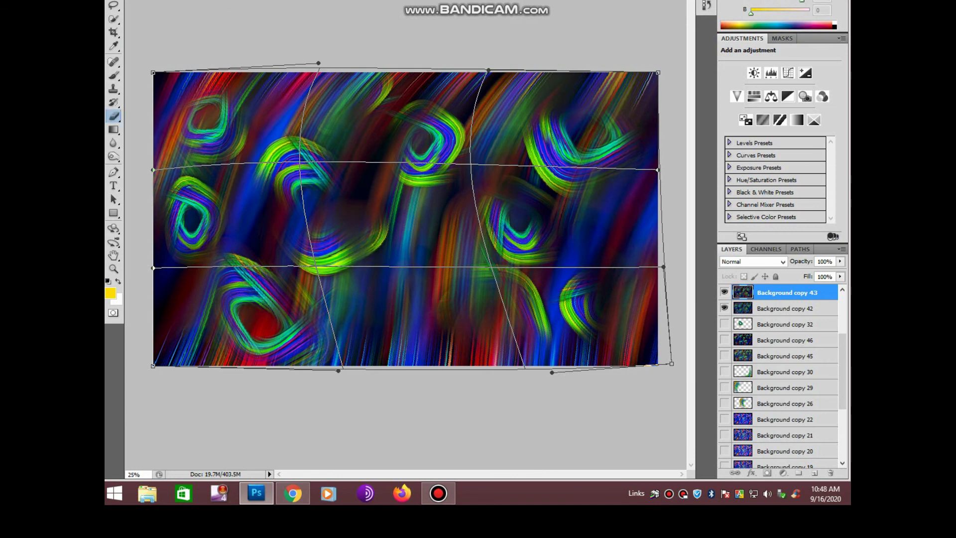
key("Return")
left_click(438, 493)
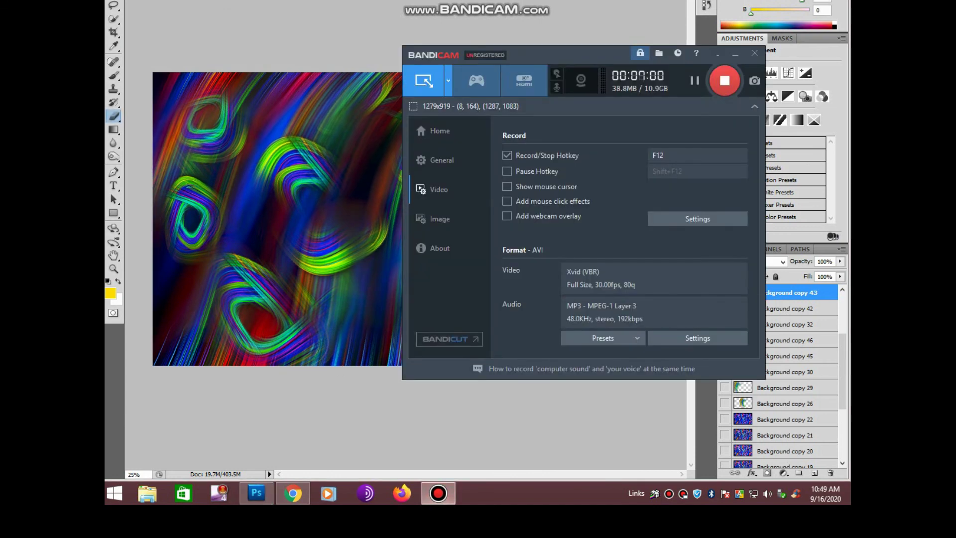